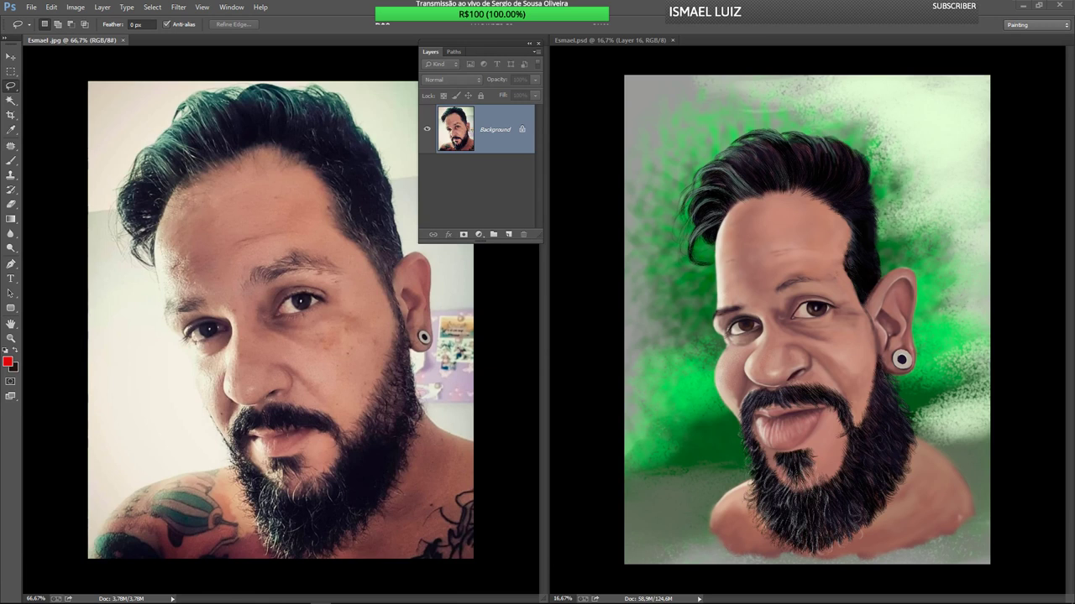
- Switch to the caricature document and choose the 45 px scattered-dot brush preset for painting hair on Layer 16
click(604, 329)
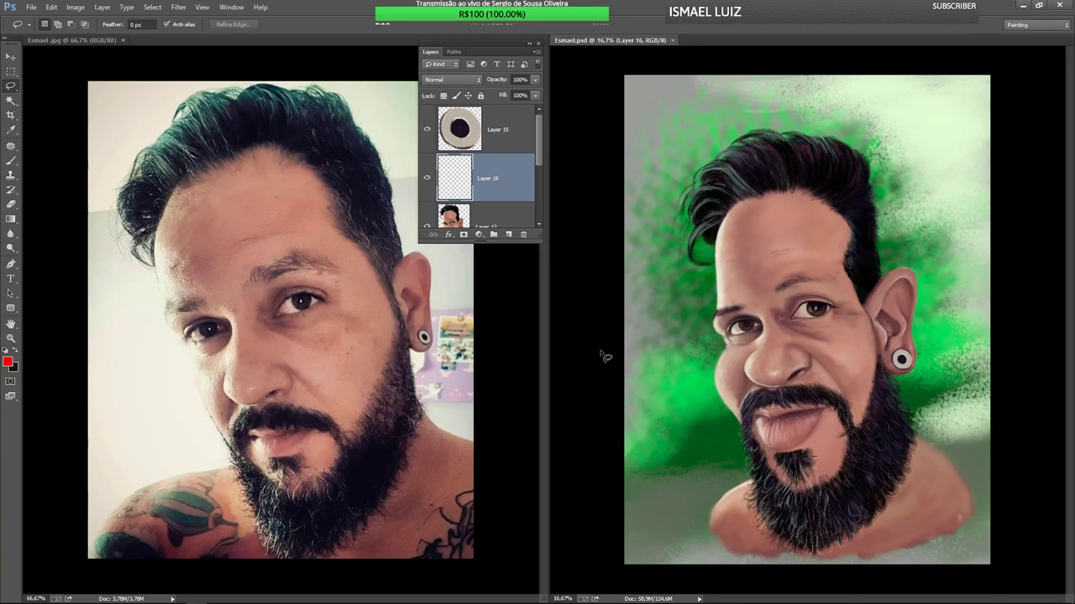
key(ctrl+plus)
key(ctrl+plus)
key(ctrl+plus)
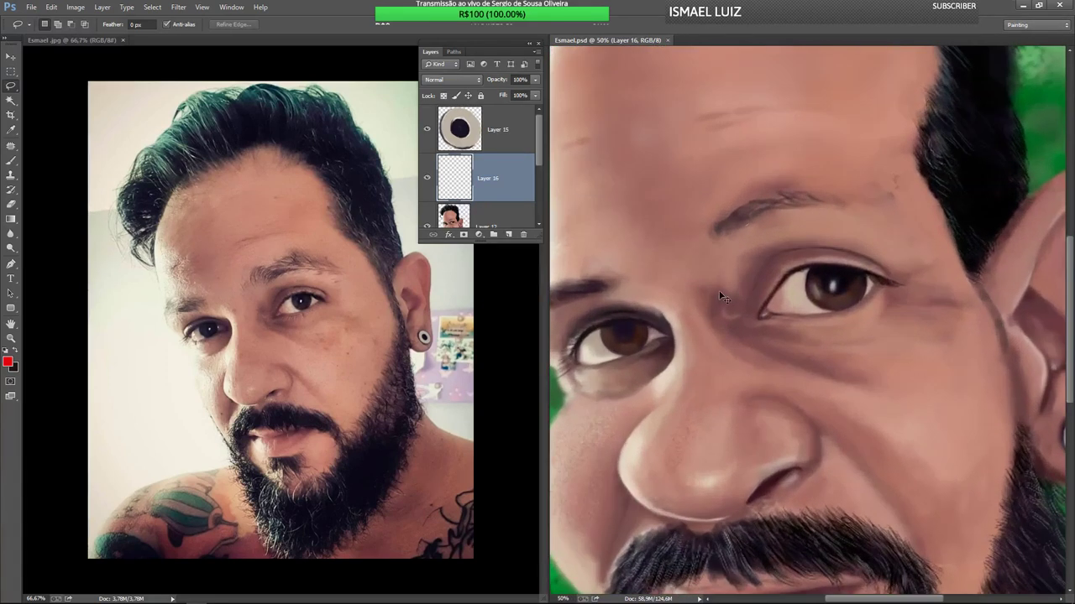
key(ctrl+plus)
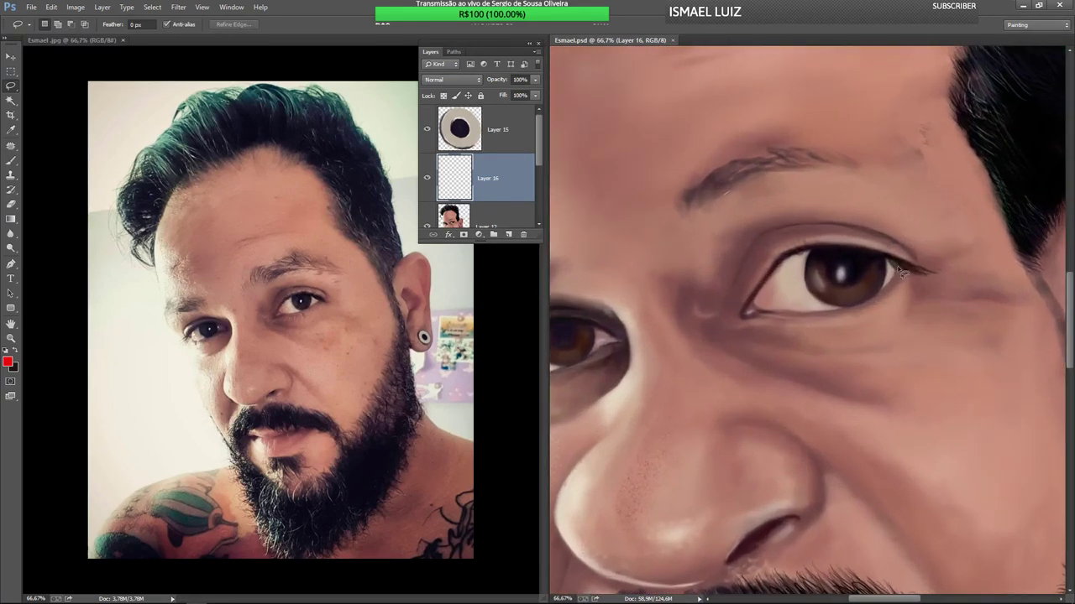
drag(929, 245, 744, 300)
drag(872, 229, 826, 388)
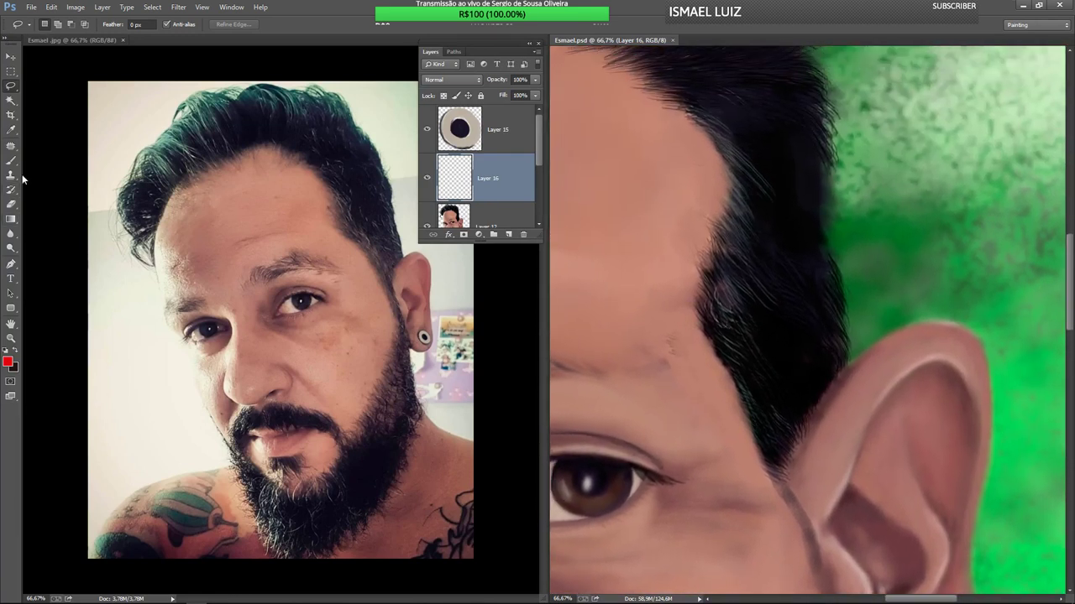
key(b)
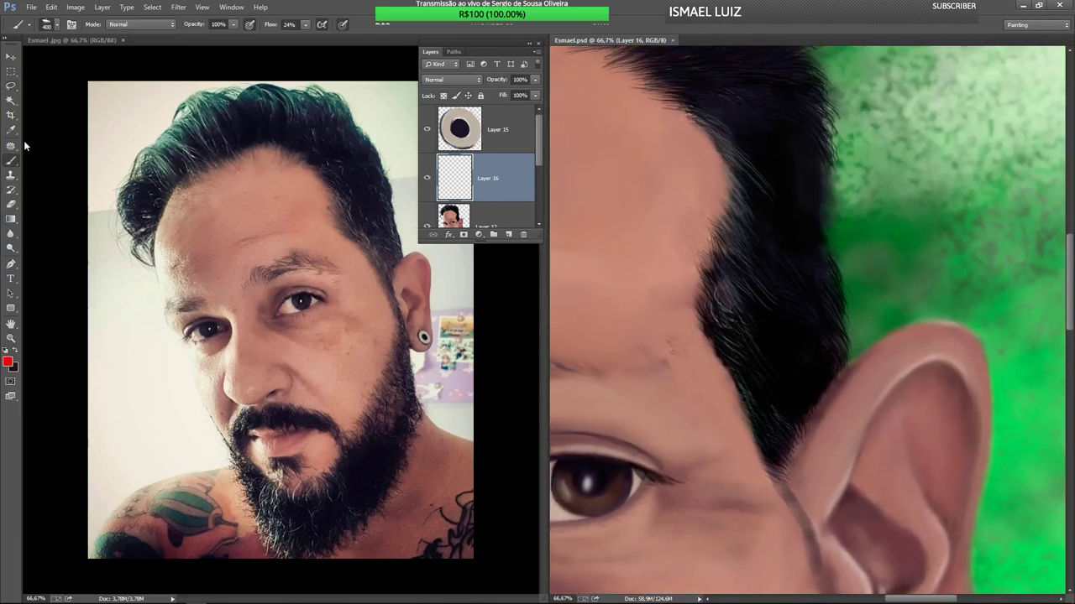
click(58, 24)
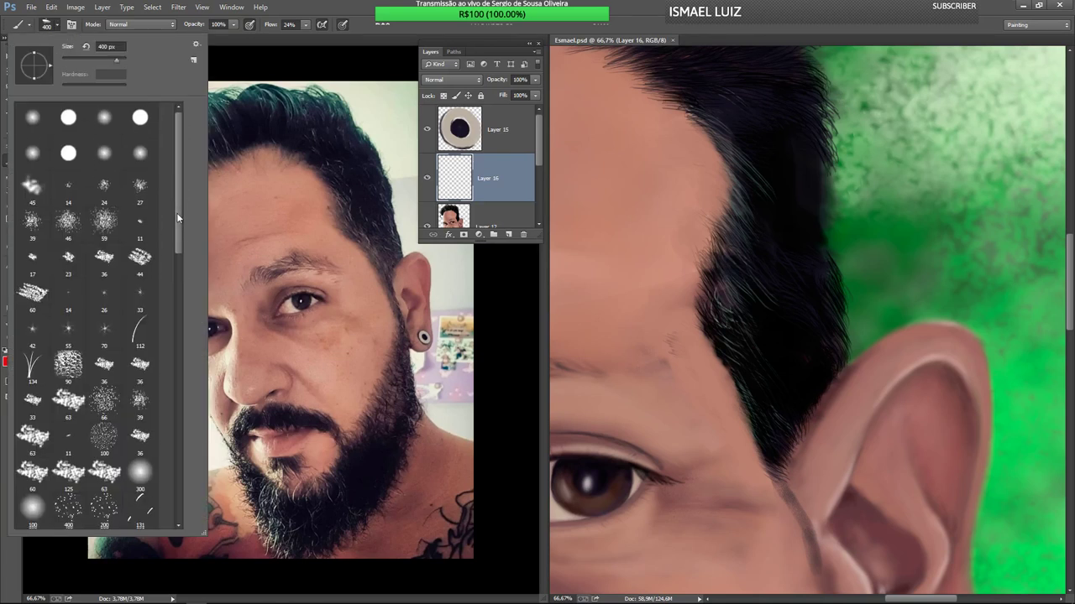
drag(177, 213, 181, 367)
click(31, 356)
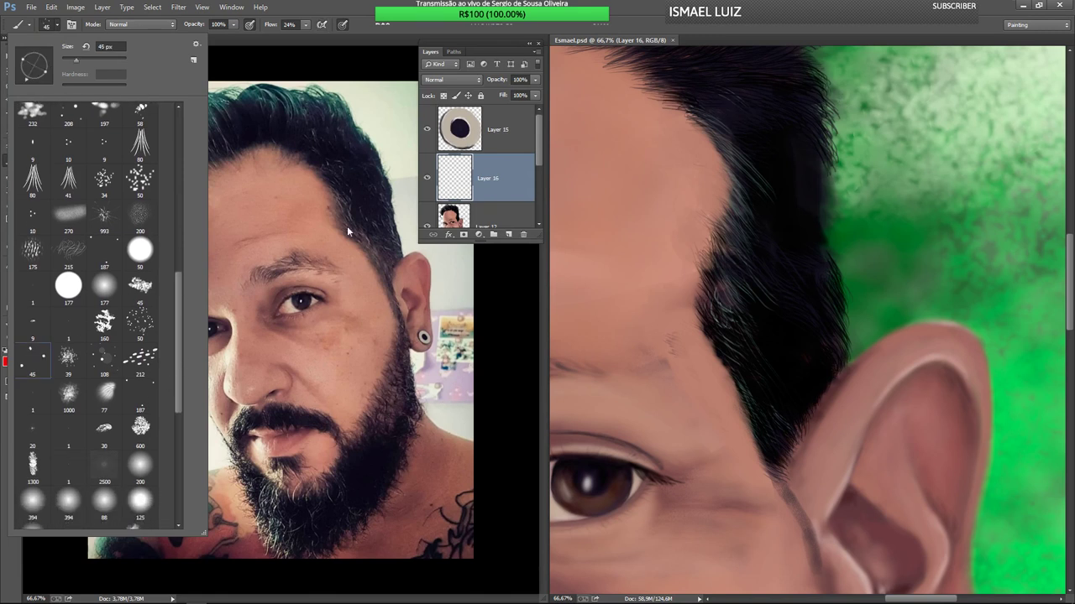
click(718, 260)
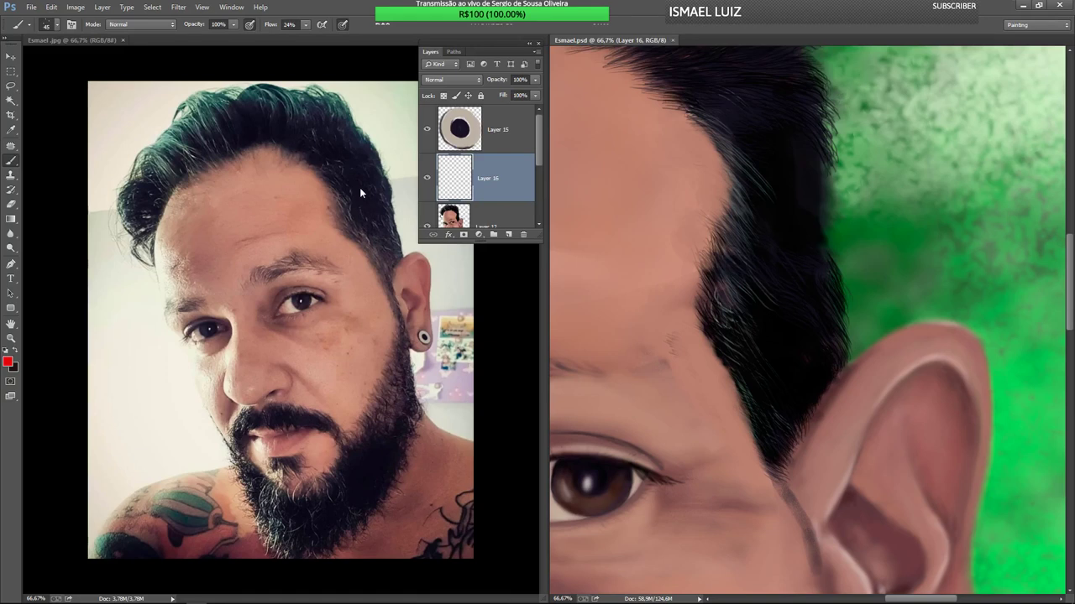
- Set the foreground colour to the grey-green #99baa5 sampled from the hair in the reference photo
key(space)
drag(640, 125, 961, 196)
drag(812, 265, 801, 271)
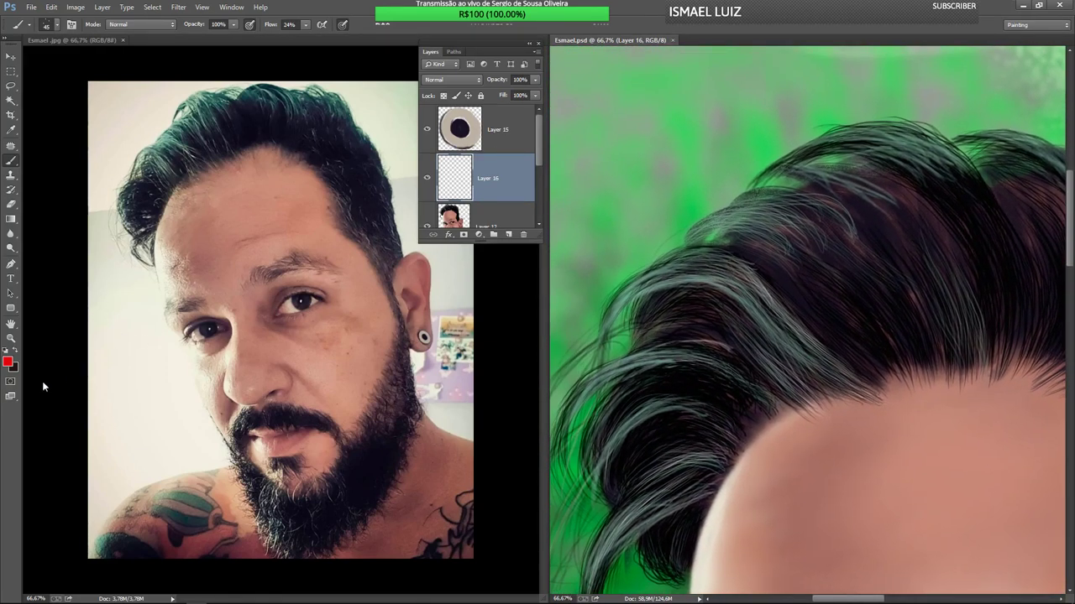
click(8, 363)
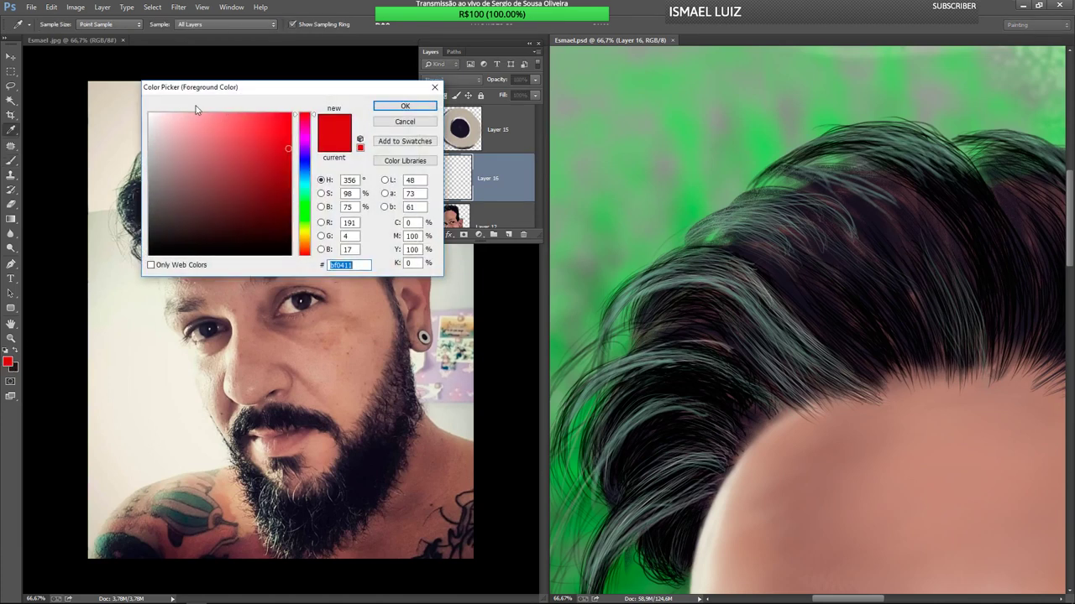
click(149, 112)
click(147, 111)
drag(302, 91, 369, 106)
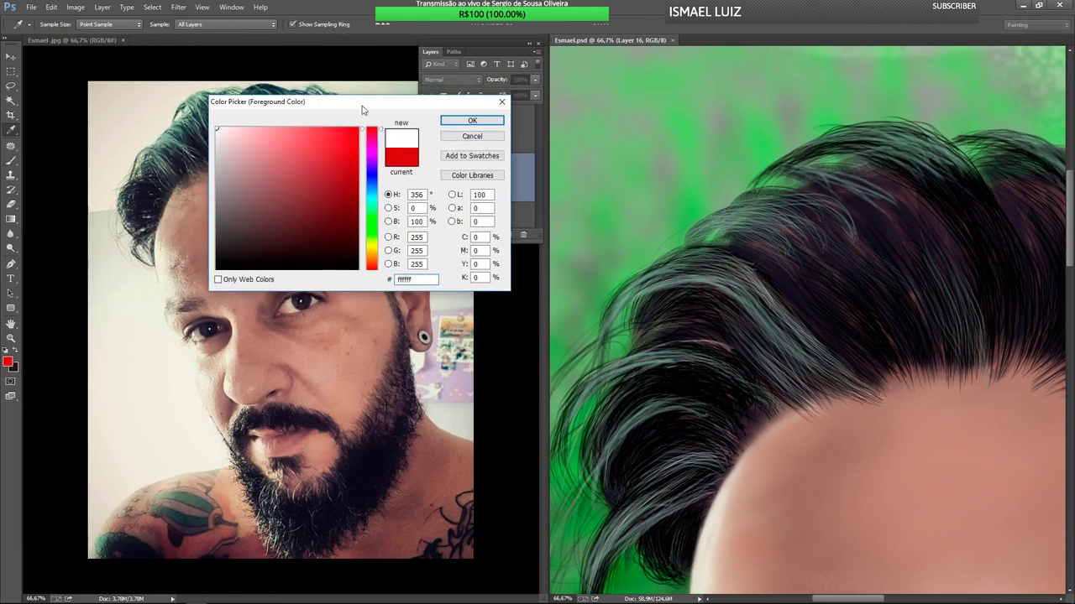
click(164, 140)
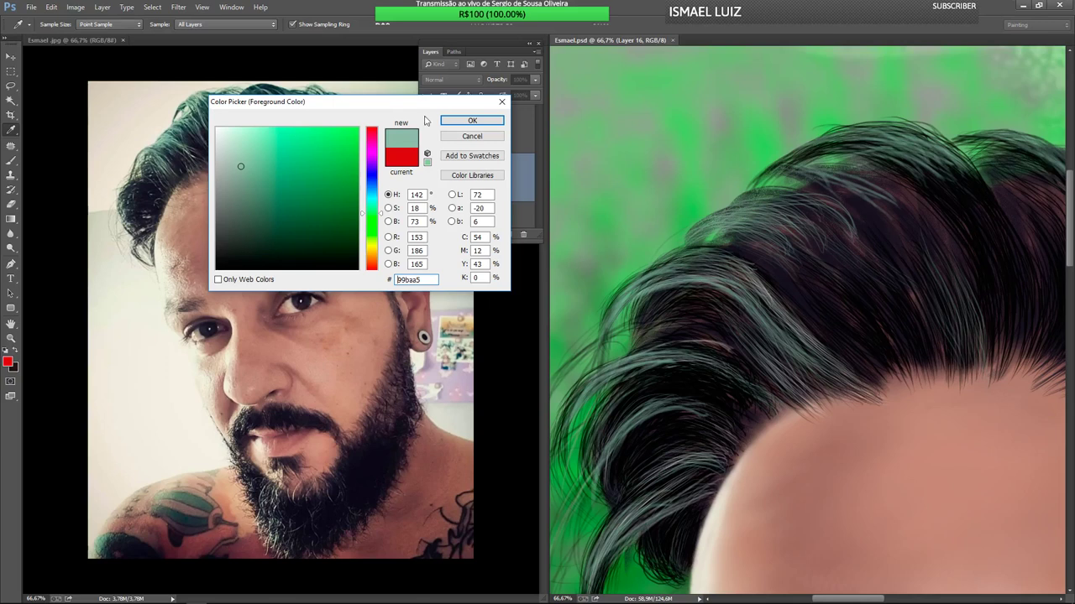
click(458, 125)
- Swap the foreground and background colours and set the new foreground colour to black #000000
click(15, 350)
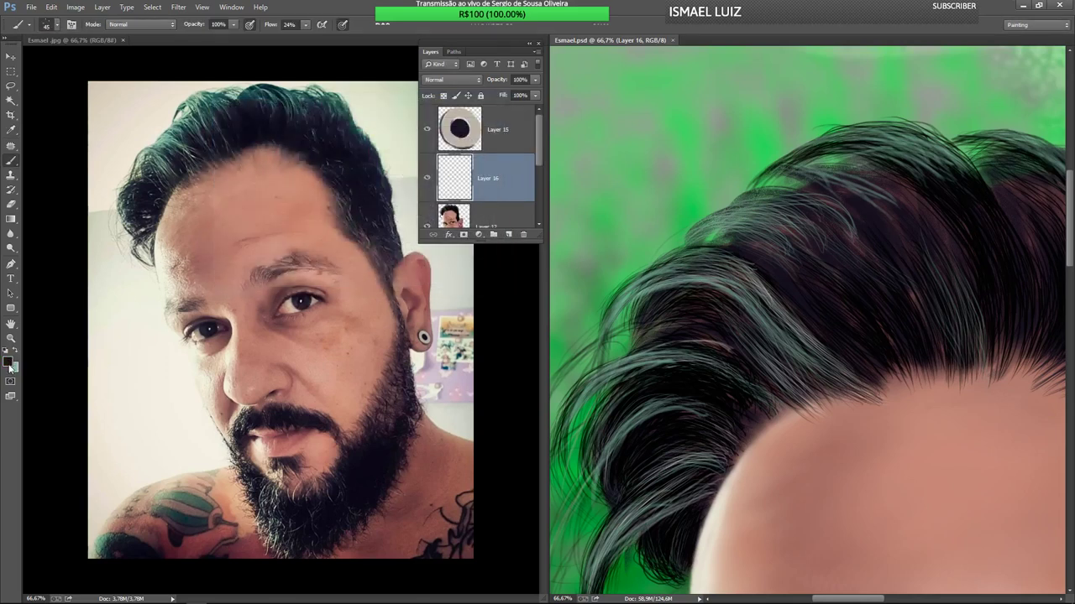
click(8, 363)
drag(330, 203, 359, 271)
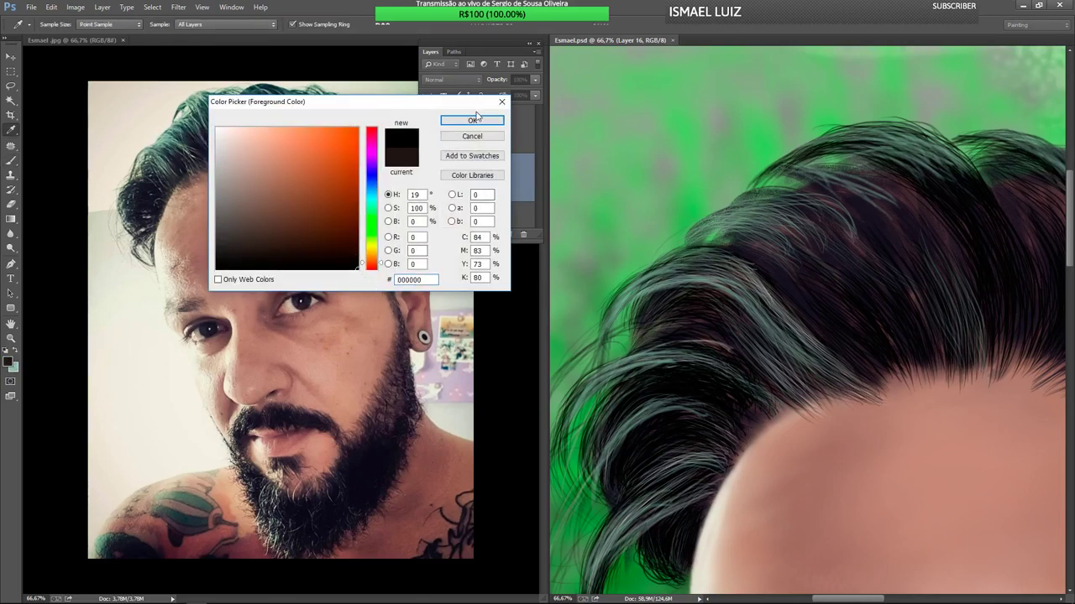
click(493, 141)
key(b)
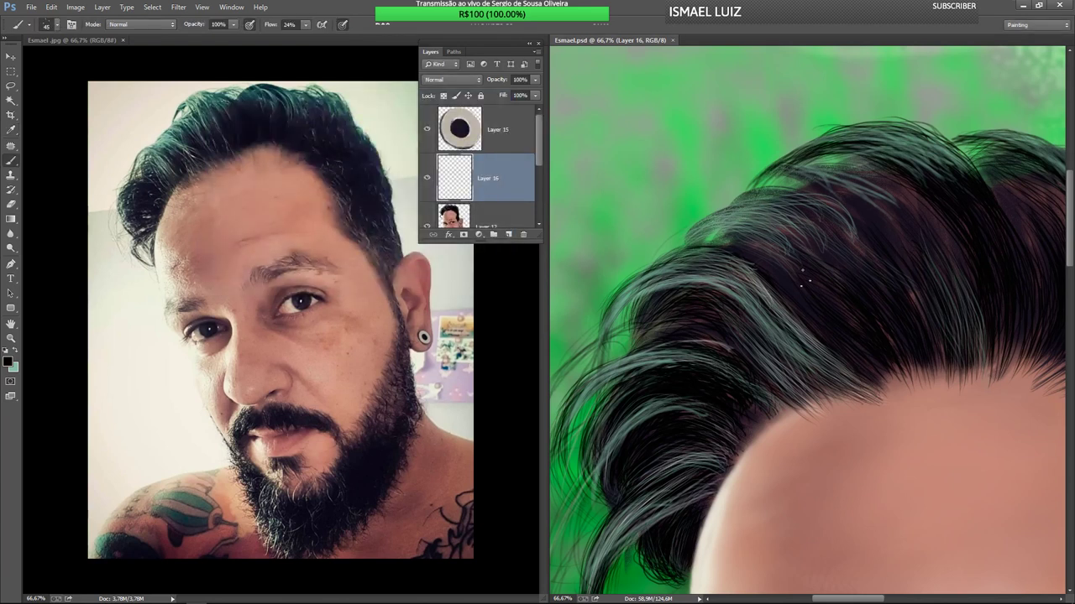
- Paint fine black strands over the middle of the caricature's swept-back hair, reducing the brush to 25 px
mouse_move(743, 246)
mouse_down()
mouse_move(808, 284)
mouse_move(744, 255)
mouse_up()
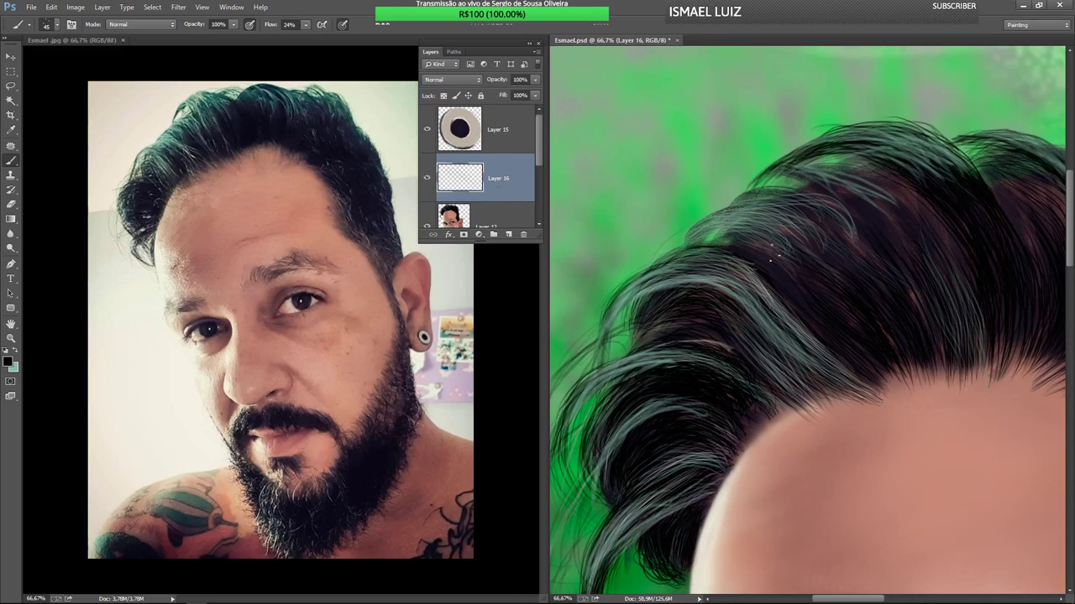
mouse_move(755, 243)
mouse_down()
mouse_move(815, 280)
mouse_move(777, 253)
mouse_move(796, 254)
mouse_move(727, 250)
mouse_up()
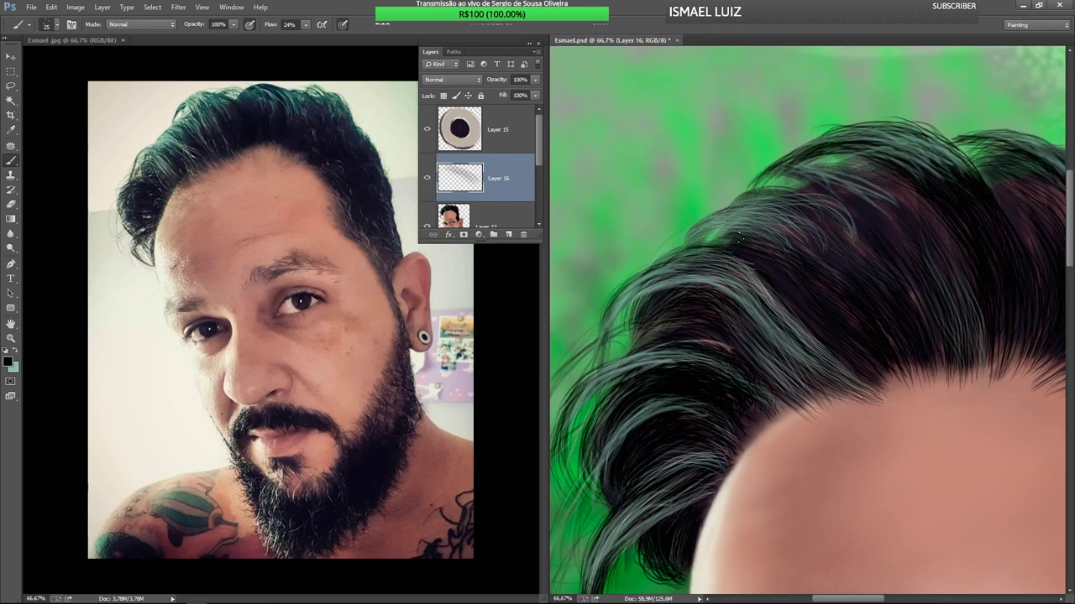
drag(831, 237, 899, 258)
drag(842, 231, 890, 267)
mouse_move(842, 230)
mouse_down()
mouse_move(894, 265)
mouse_move(882, 275)
mouse_move(911, 298)
mouse_up()
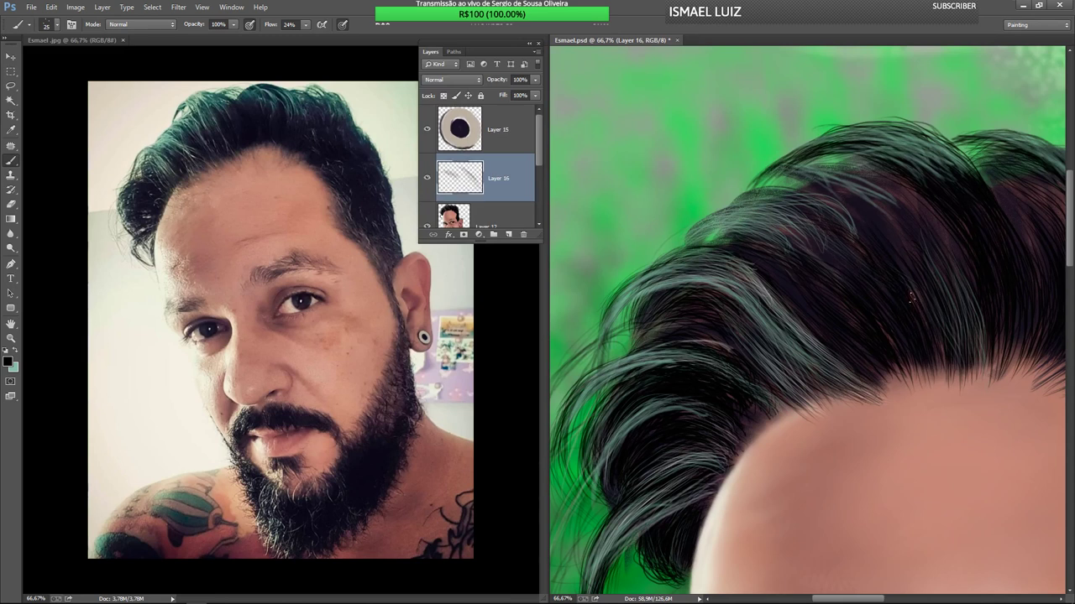
drag(931, 345, 897, 270)
drag(928, 345, 880, 320)
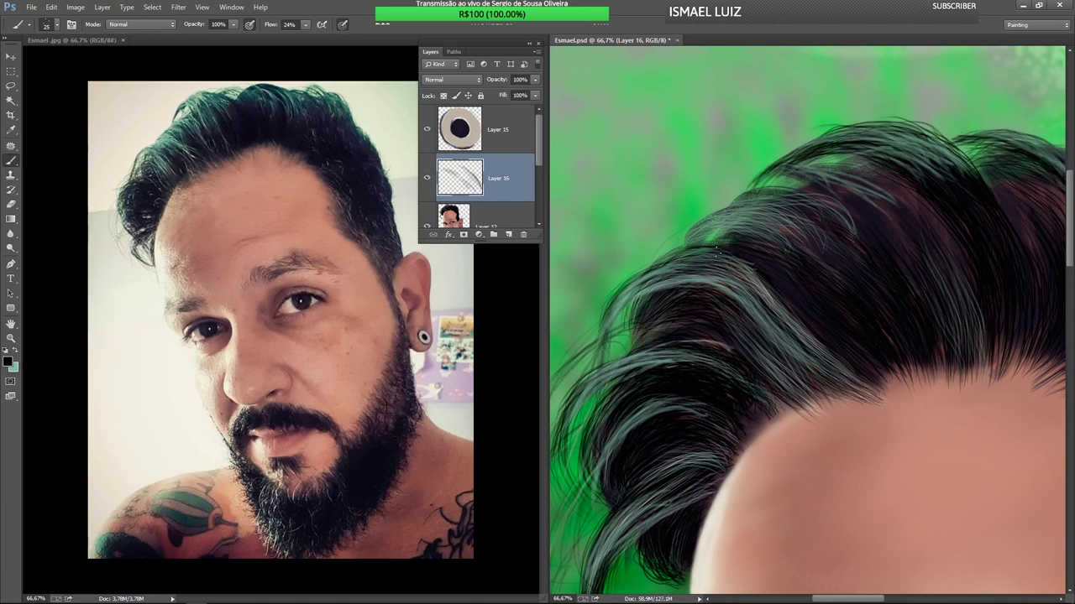
- Paint black strands between the grey-green locks and along the left temple hairline, undoing the accidental shift of the strands
mouse_move(706, 330)
mouse_down()
mouse_move(644, 345)
mouse_move(700, 312)
mouse_up()
mouse_move(645, 335)
mouse_down()
mouse_move(686, 339)
mouse_move(671, 336)
mouse_up()
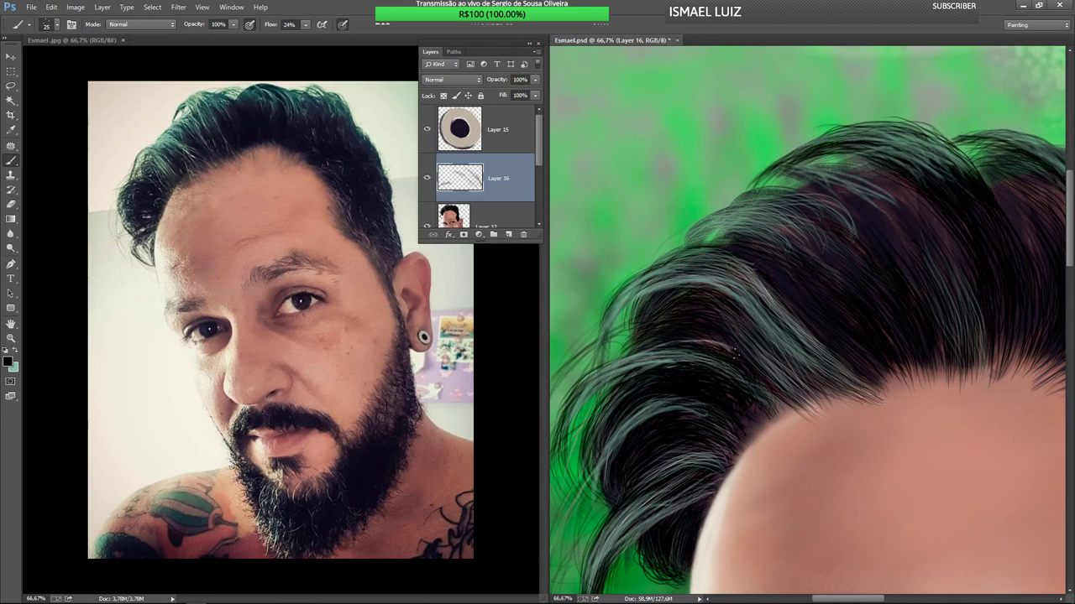
drag(695, 340, 721, 345)
mouse_move(799, 385)
mouse_down()
mouse_move(808, 395)
mouse_move(798, 401)
mouse_up()
mouse_move(790, 335)
mouse_down()
mouse_move(845, 390)
mouse_move(790, 324)
mouse_up()
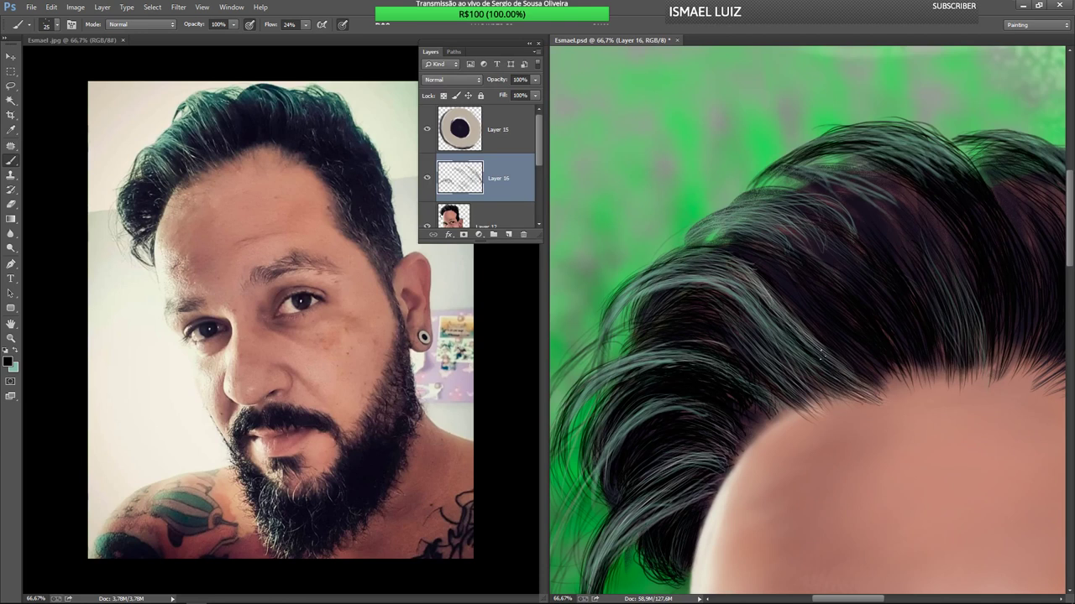
mouse_move(861, 388)
mouse_down()
mouse_move(811, 345)
mouse_move(844, 366)
mouse_up()
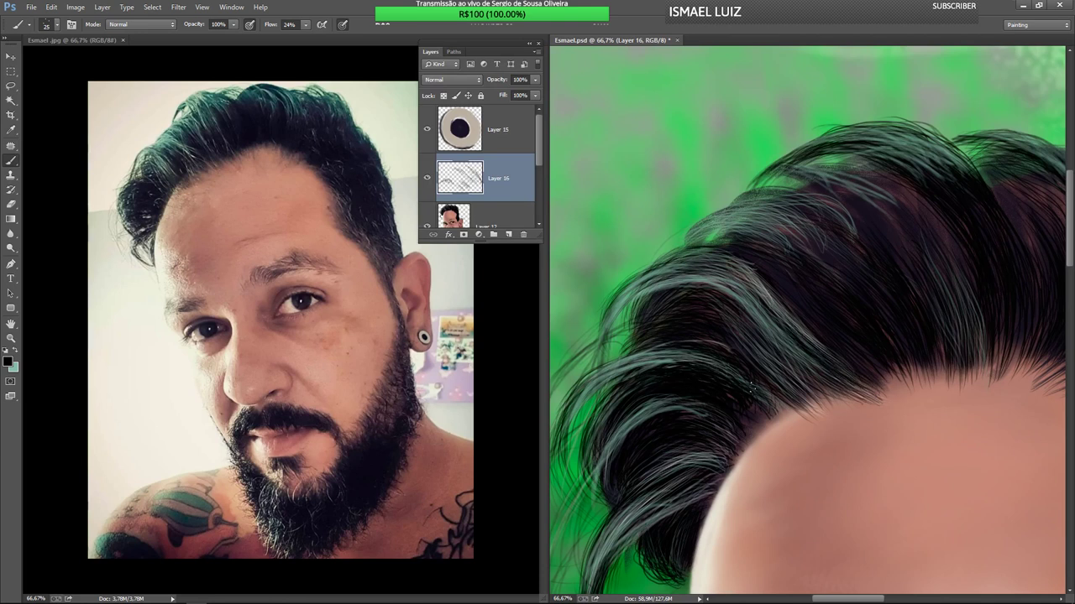
mouse_move(769, 427)
mouse_down()
mouse_move(729, 390)
mouse_move(753, 416)
mouse_up()
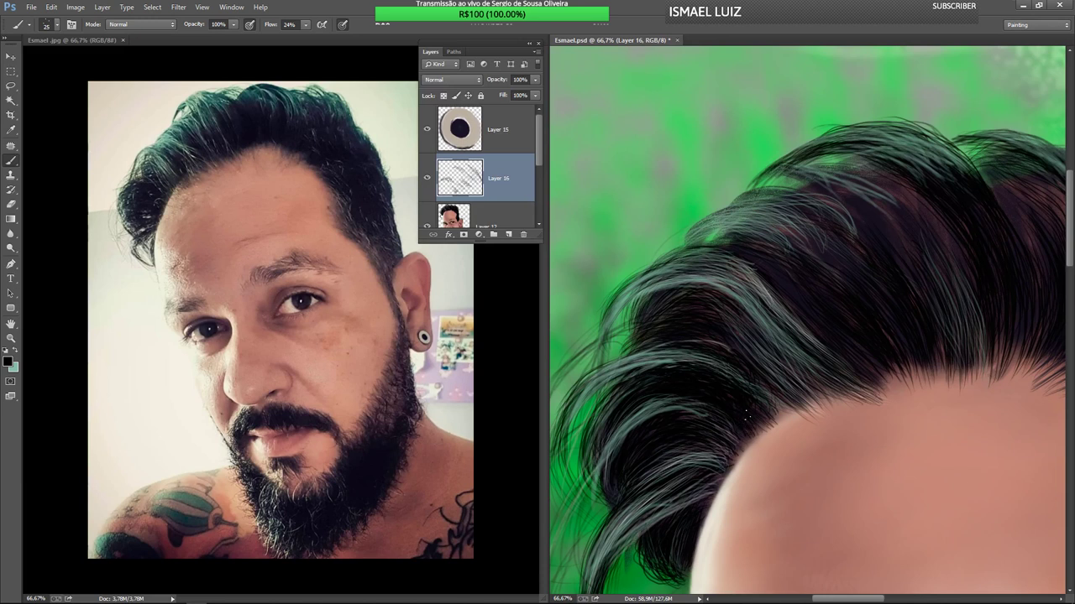
drag(790, 421, 781, 408)
drag(731, 451, 734, 456)
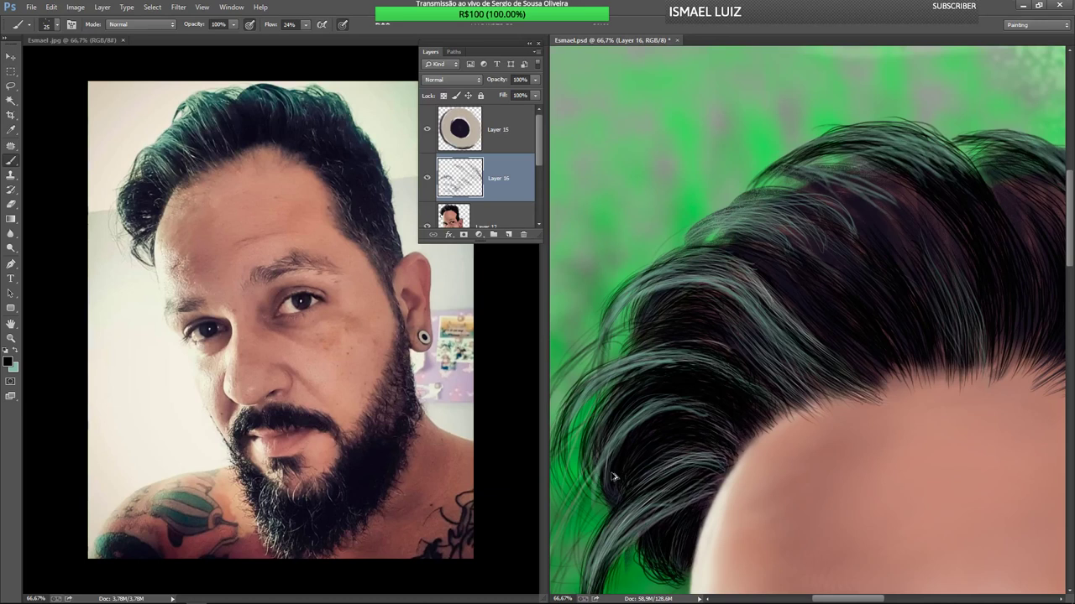
ctrl+alt+drag(614, 475, 743, 335)
key(ctrl+alt+z)
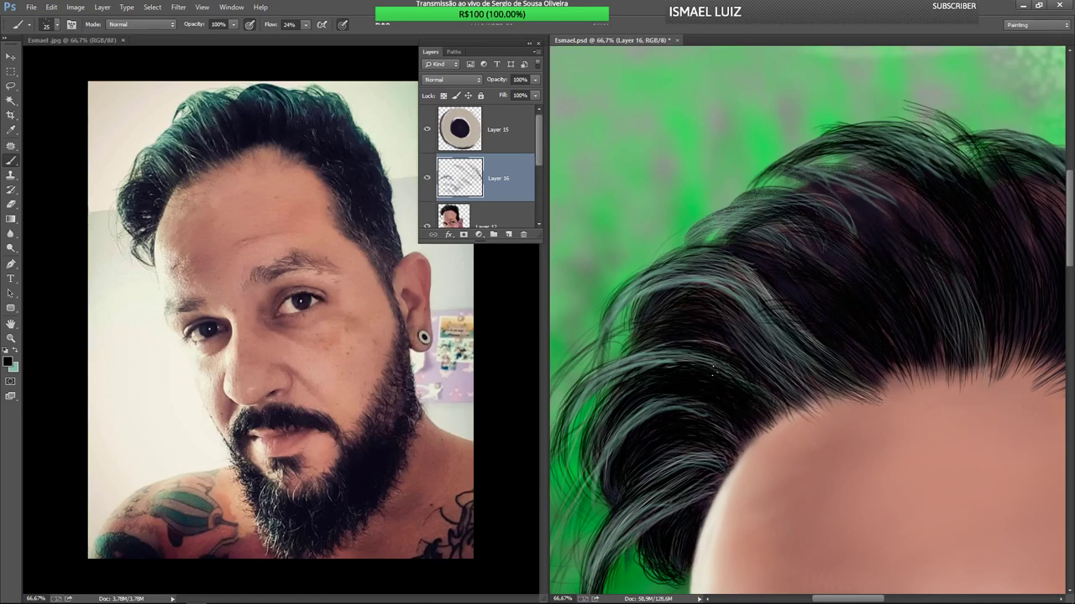
mouse_move(746, 377)
mouse_down()
mouse_move(678, 361)
mouse_move(680, 341)
mouse_move(670, 346)
mouse_up()
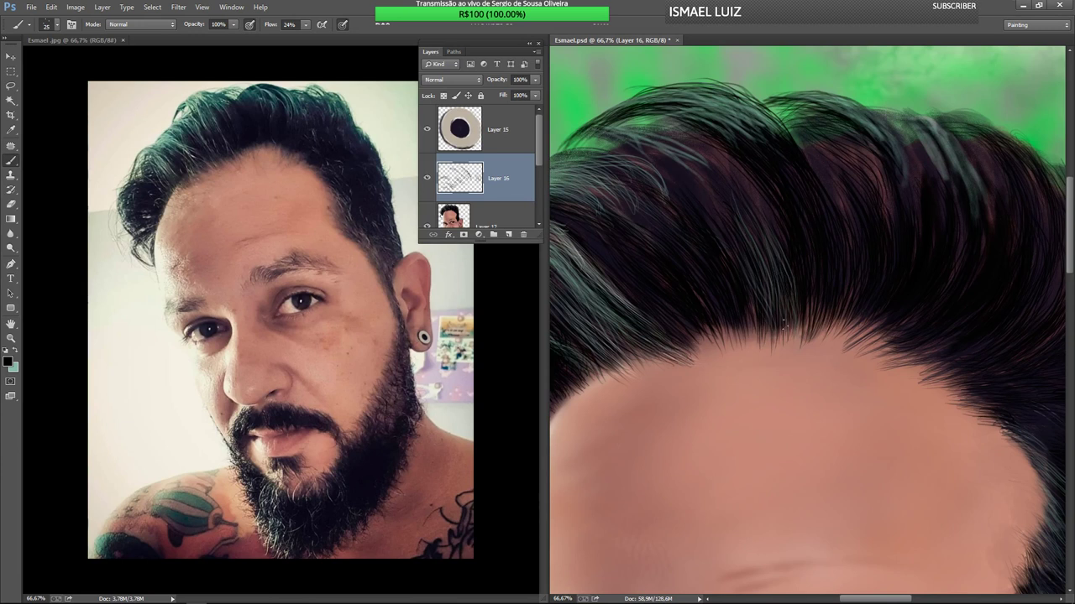
- Paint black strands over the reddish hair above the centre of the forehead, following the swept-back direction
drag(763, 267, 775, 292)
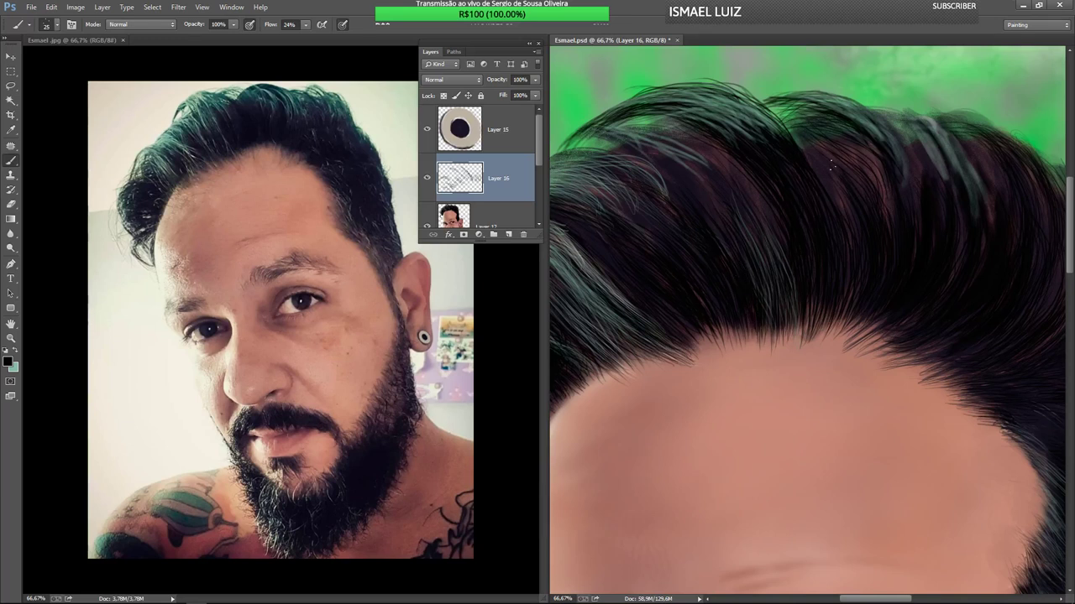
mouse_move(857, 152)
mouse_down()
mouse_move(880, 167)
mouse_move(884, 190)
mouse_up()
drag(870, 152, 882, 172)
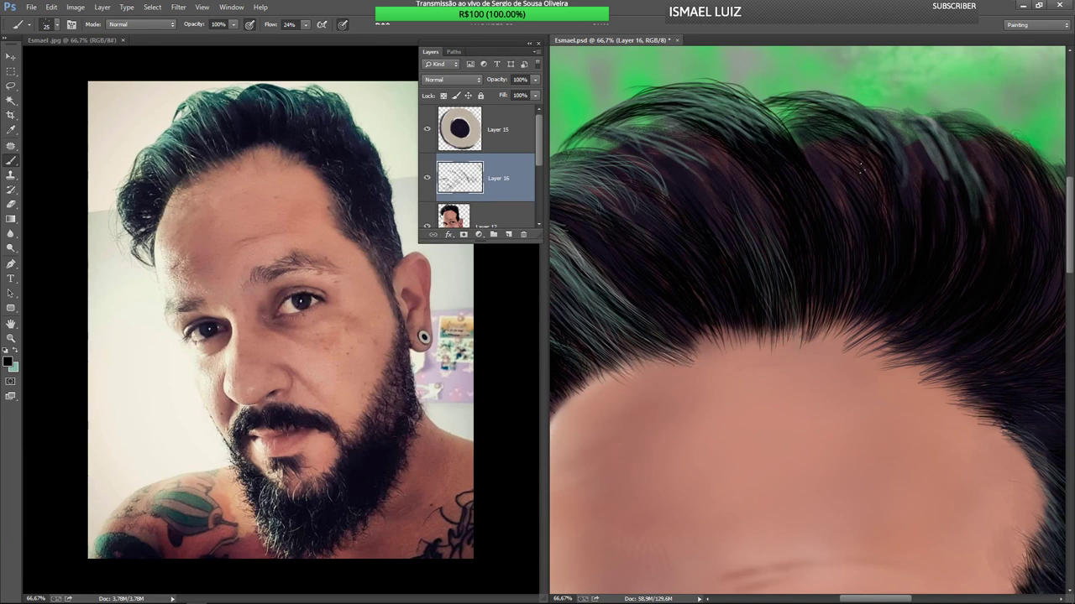
drag(819, 142, 843, 195)
mouse_move(839, 154)
mouse_down()
mouse_move(816, 128)
mouse_move(865, 172)
mouse_move(812, 120)
mouse_move(872, 165)
mouse_move(836, 132)
mouse_up()
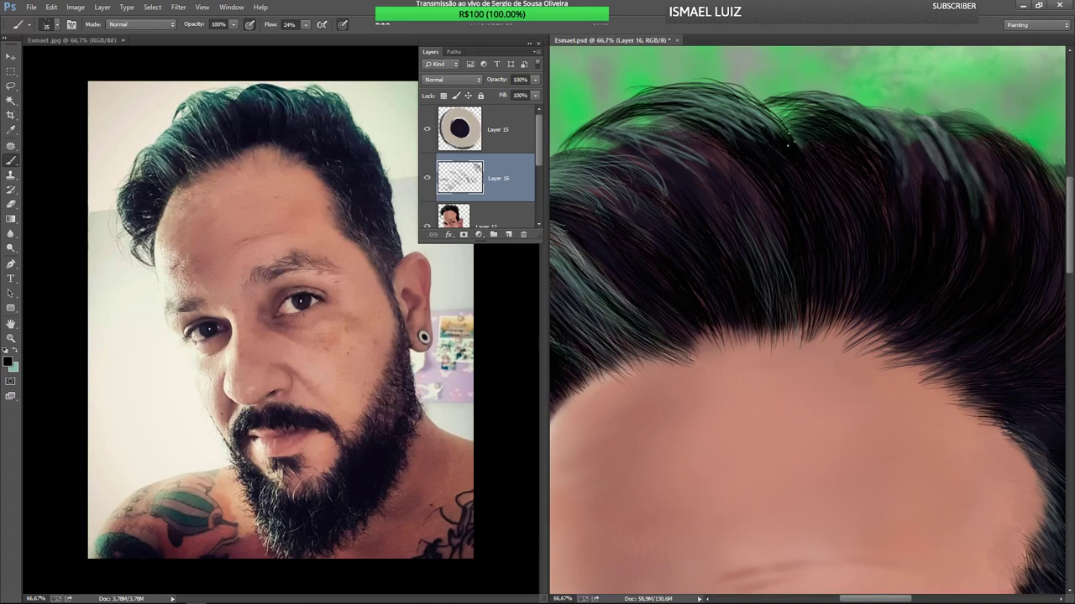
- Darken the crown's upper outline and the tuft beside the central parting with black strands that soften the grey-green highlights
drag(809, 119, 787, 105)
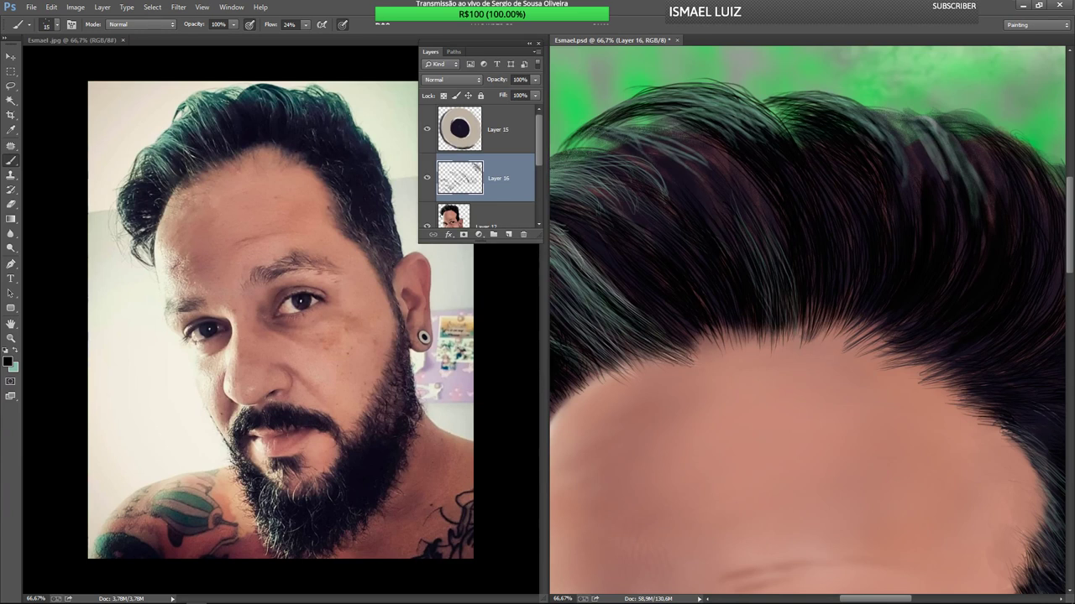
drag(804, 114, 773, 107)
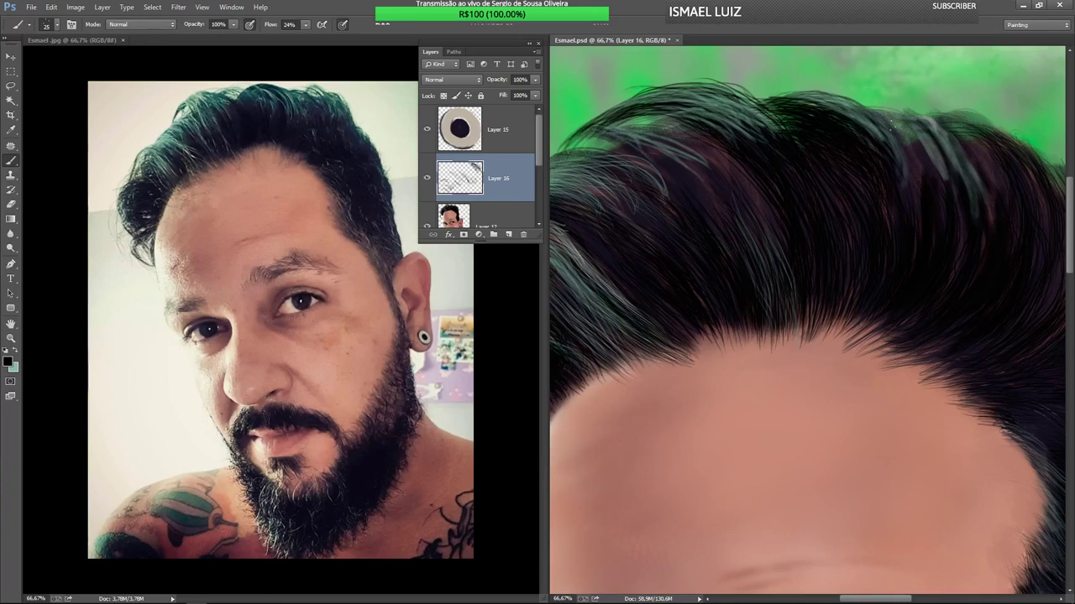
mouse_move(864, 103)
mouse_down()
mouse_move(902, 119)
mouse_move(931, 162)
mouse_up()
drag(893, 125, 911, 152)
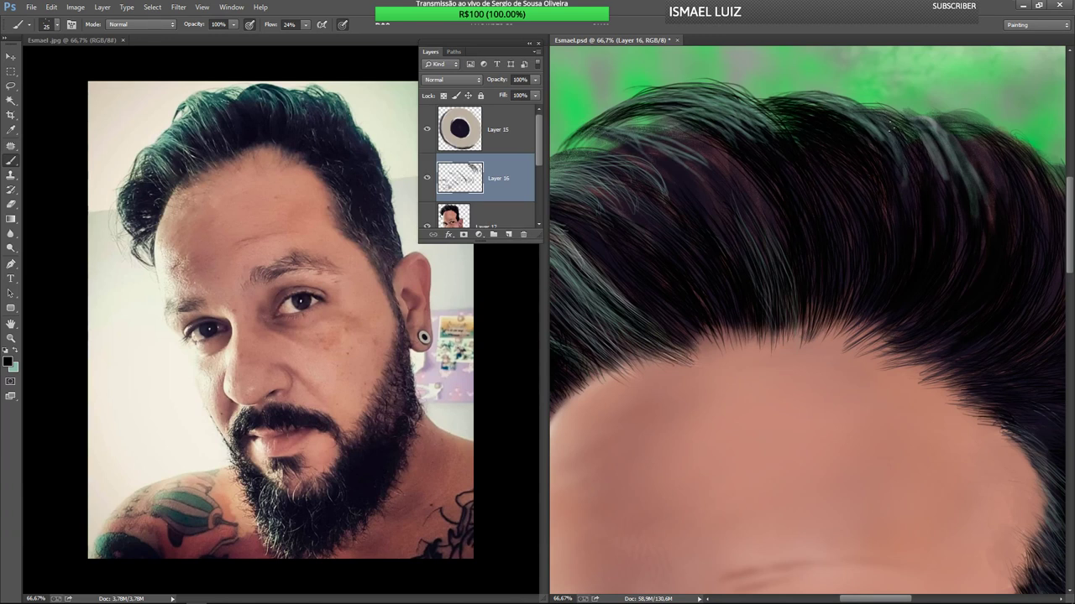
mouse_move(893, 125)
mouse_down()
mouse_move(912, 141)
mouse_move(889, 125)
mouse_move(901, 124)
mouse_up()
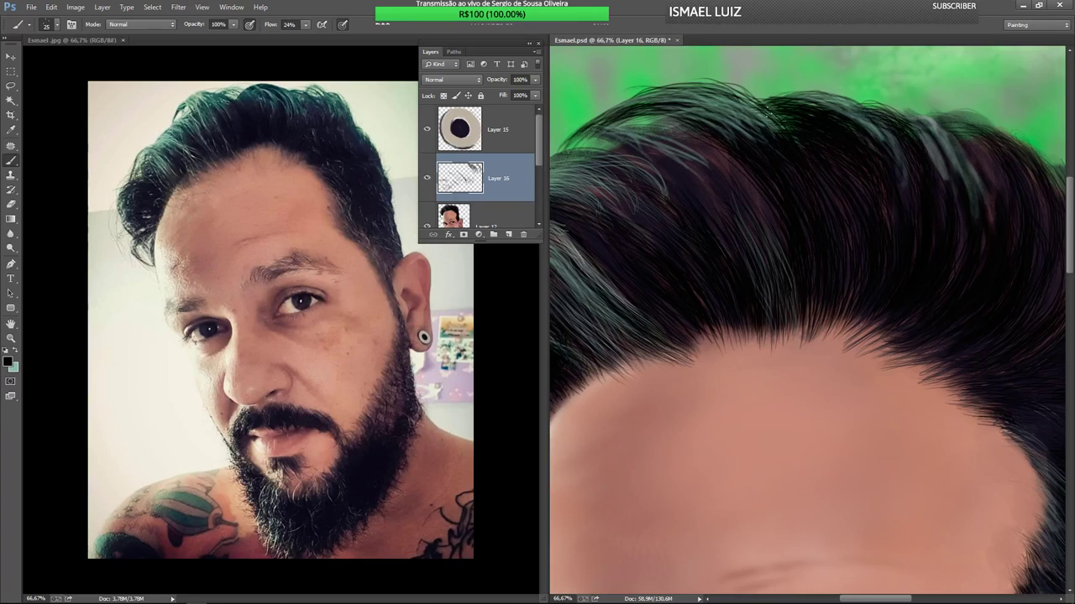
mouse_move(758, 114)
mouse_down()
mouse_move(796, 132)
mouse_move(764, 117)
mouse_move(854, 108)
mouse_move(796, 126)
mouse_move(764, 109)
mouse_move(854, 105)
mouse_up()
drag(786, 97, 831, 106)
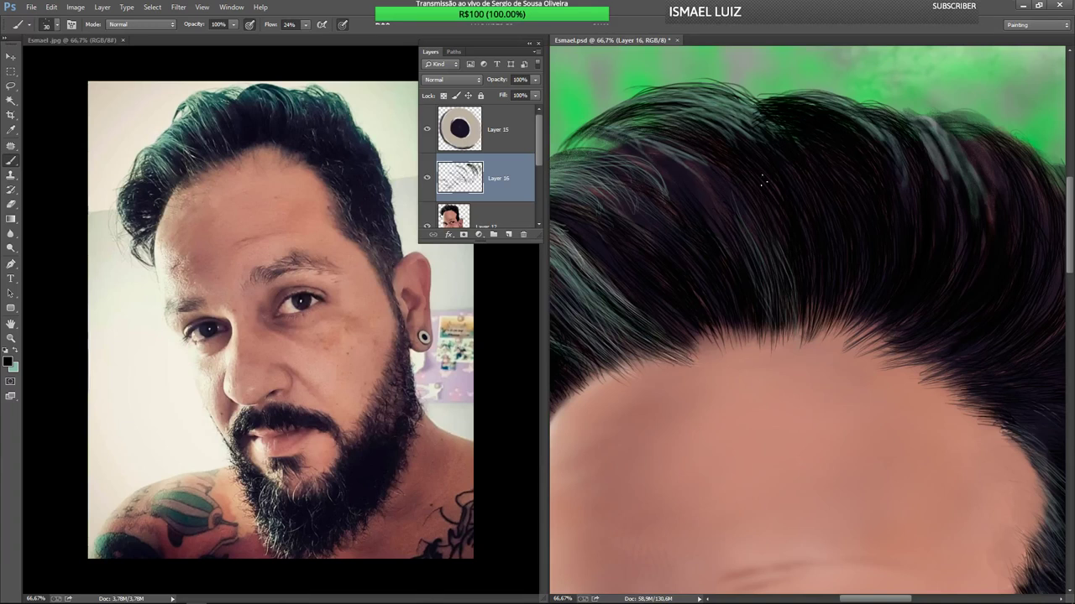
- Paint grey-green highlight strands from the crown's parting down into the dark swept-back hair and along the front tuft
key(x)
mouse_move(756, 135)
mouse_down()
mouse_move(817, 225)
mouse_move(810, 248)
mouse_move(720, 109)
mouse_move(798, 201)
mouse_up()
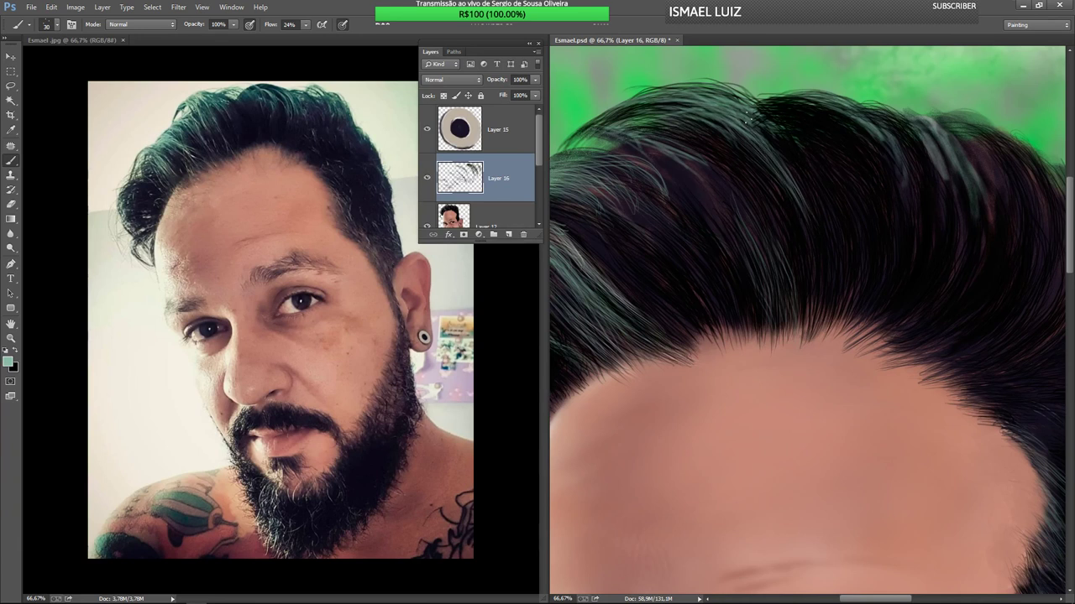
drag(751, 116, 793, 155)
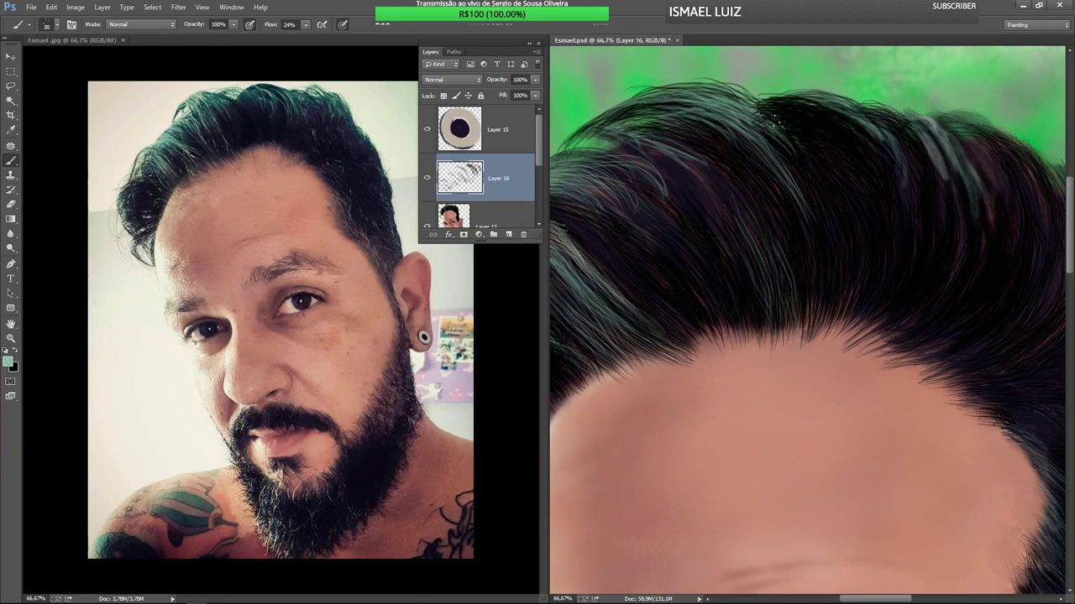
mouse_move(647, 102)
mouse_down()
mouse_move(744, 138)
mouse_move(690, 106)
mouse_up()
mouse_move(748, 138)
mouse_down()
mouse_move(786, 177)
mouse_move(790, 213)
mouse_up()
- Paint fine black strands over the grey-green highlights around the parting, breaking the lock into thin hairs
key(x)
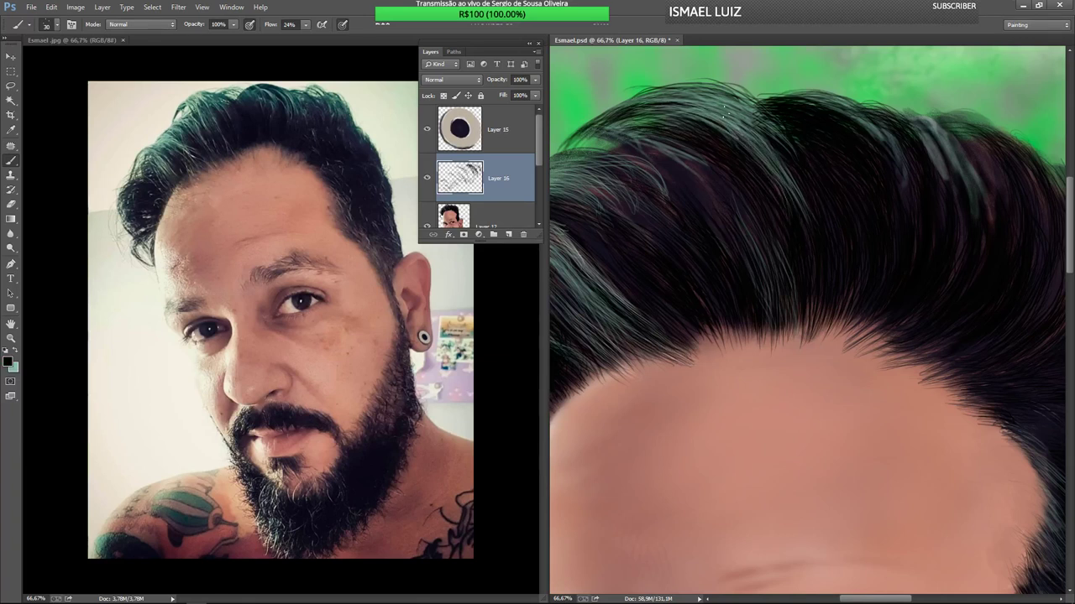
mouse_move(724, 112)
mouse_down()
mouse_move(802, 229)
mouse_move(724, 121)
mouse_move(786, 192)
mouse_move(684, 119)
mouse_move(751, 156)
mouse_move(683, 119)
mouse_move(780, 187)
mouse_move(683, 115)
mouse_move(775, 159)
mouse_move(712, 107)
mouse_move(803, 175)
mouse_move(722, 95)
mouse_move(801, 162)
mouse_move(727, 85)
mouse_up()
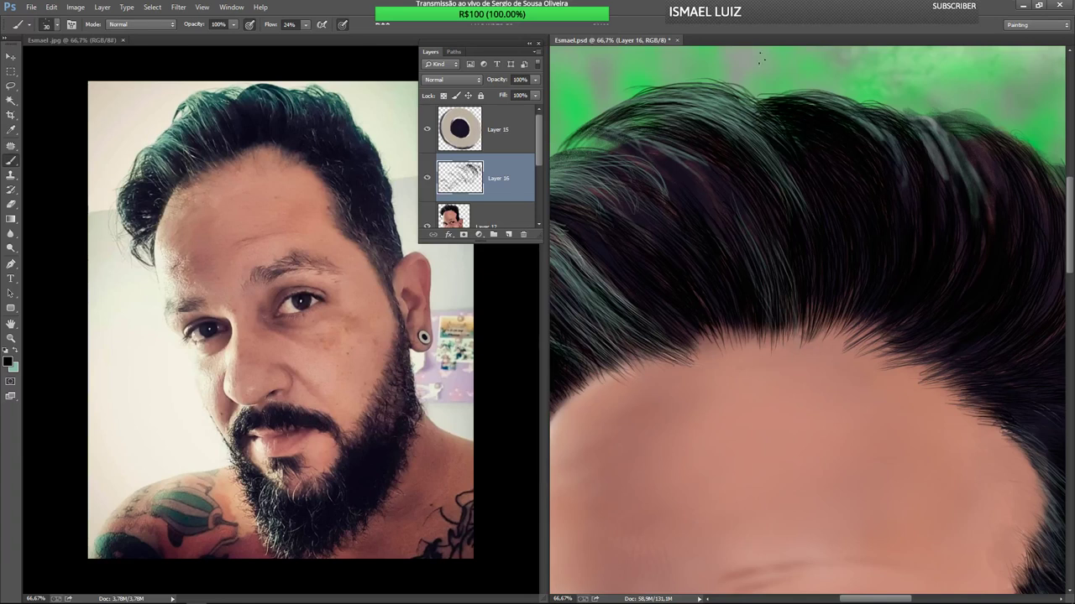
mouse_move(769, 125)
mouse_down()
mouse_move(749, 106)
mouse_move(760, 126)
mouse_up()
drag(735, 155, 688, 104)
mouse_move(766, 146)
mouse_down()
mouse_move(674, 104)
mouse_move(770, 137)
mouse_move(679, 96)
mouse_move(768, 126)
mouse_move(668, 101)
mouse_move(759, 119)
mouse_move(721, 105)
mouse_move(654, 97)
mouse_move(735, 113)
mouse_move(604, 118)
mouse_move(748, 123)
mouse_up()
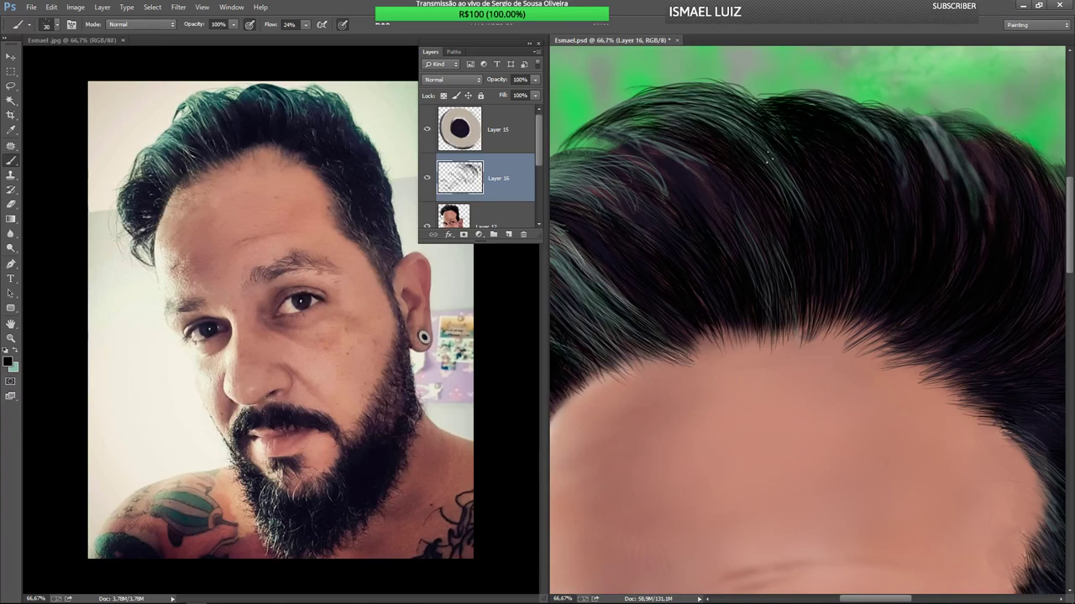
drag(769, 158, 791, 184)
drag(715, 115, 779, 173)
drag(727, 126, 809, 255)
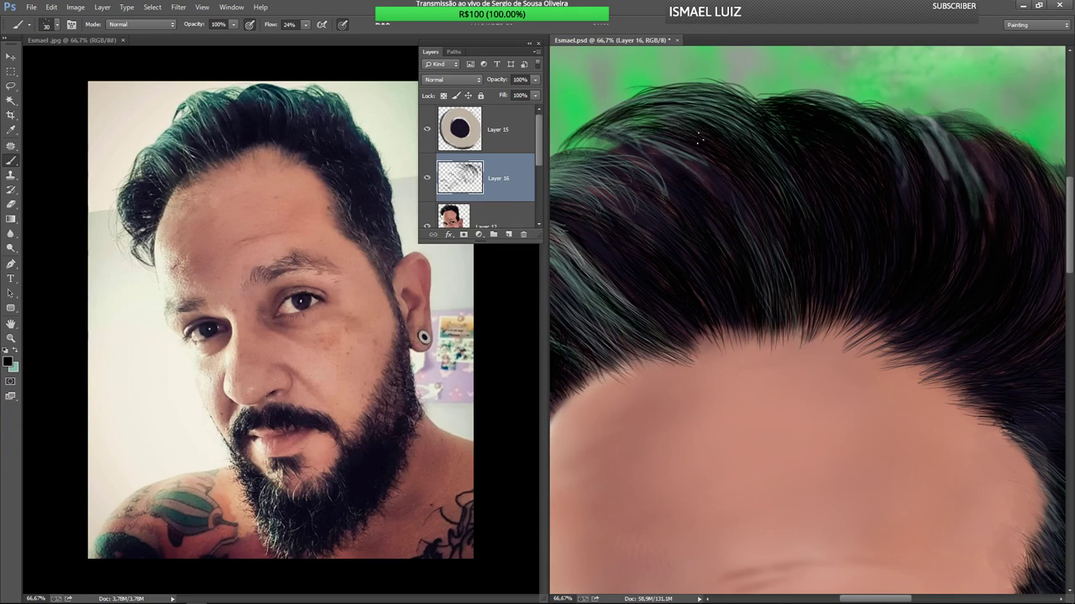
- Paint black strands over the purplish area and grey-green locks on the left part of the swept-back hair
drag(657, 150, 684, 168)
drag(675, 152, 694, 158)
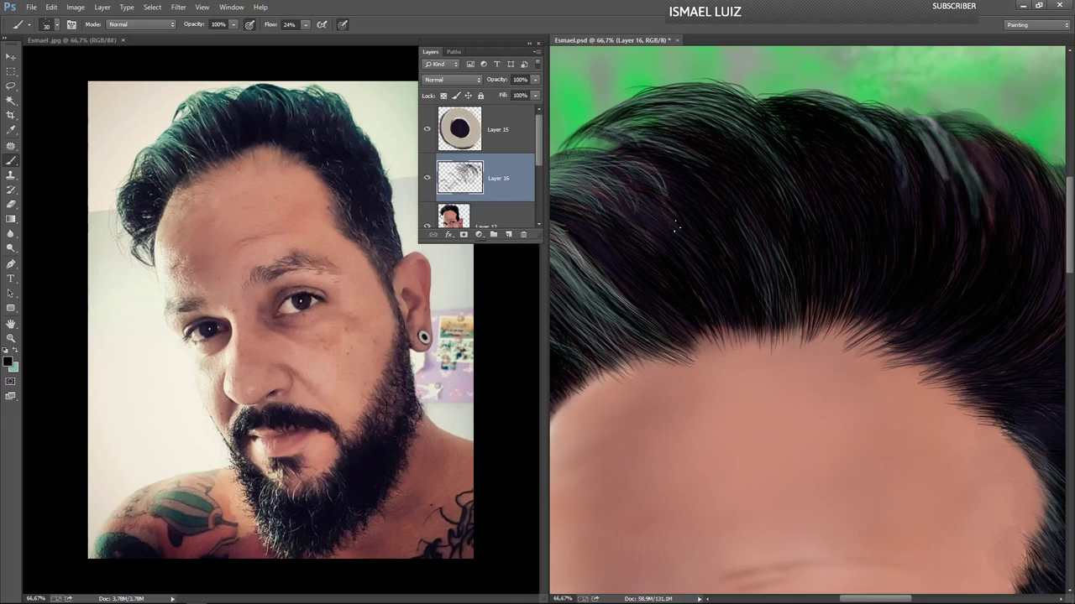
drag(602, 186, 633, 203)
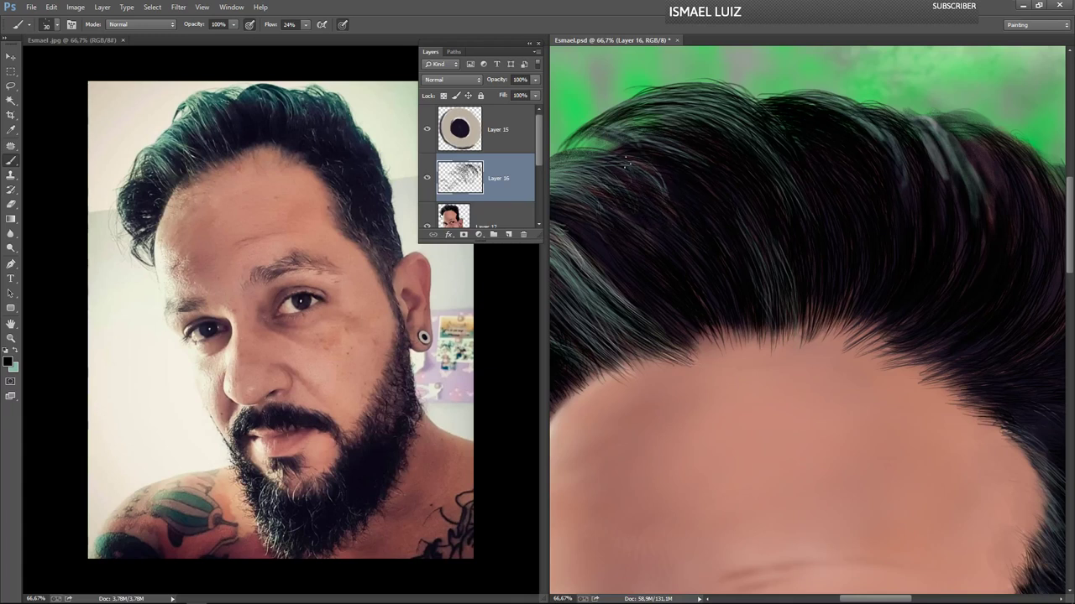
drag(625, 159, 577, 162)
mouse_move(619, 131)
mouse_down()
mouse_move(682, 115)
mouse_move(662, 130)
mouse_move(588, 124)
mouse_up()
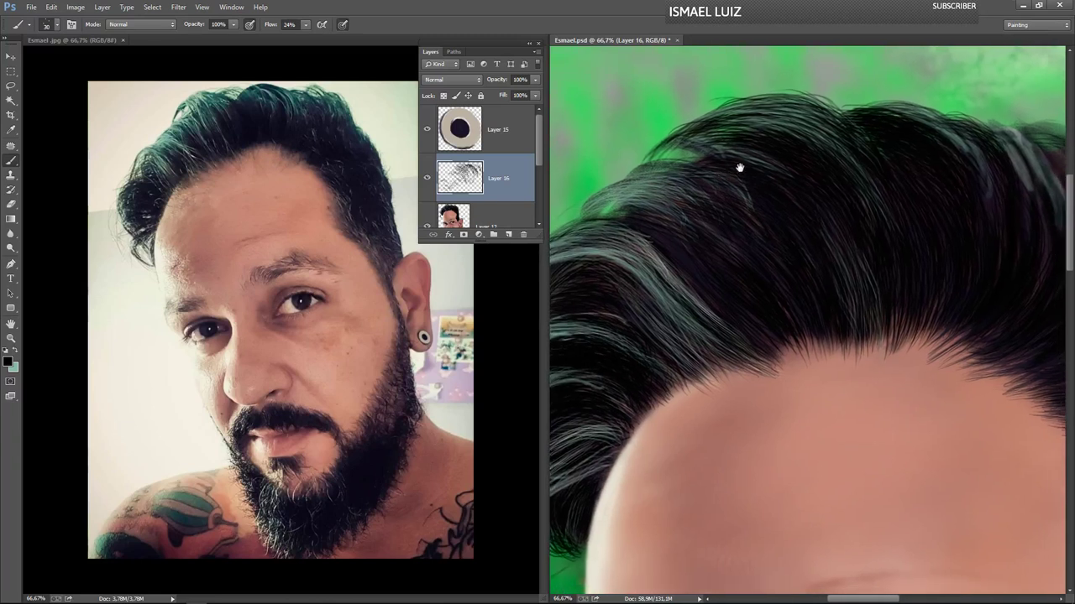
- Darken the front tuft's upper edge and the grey-green locks beneath it with black strands that follow the hair's curve
mouse_move(781, 131)
mouse_down()
mouse_move(687, 141)
mouse_move(721, 139)
mouse_move(658, 156)
mouse_up()
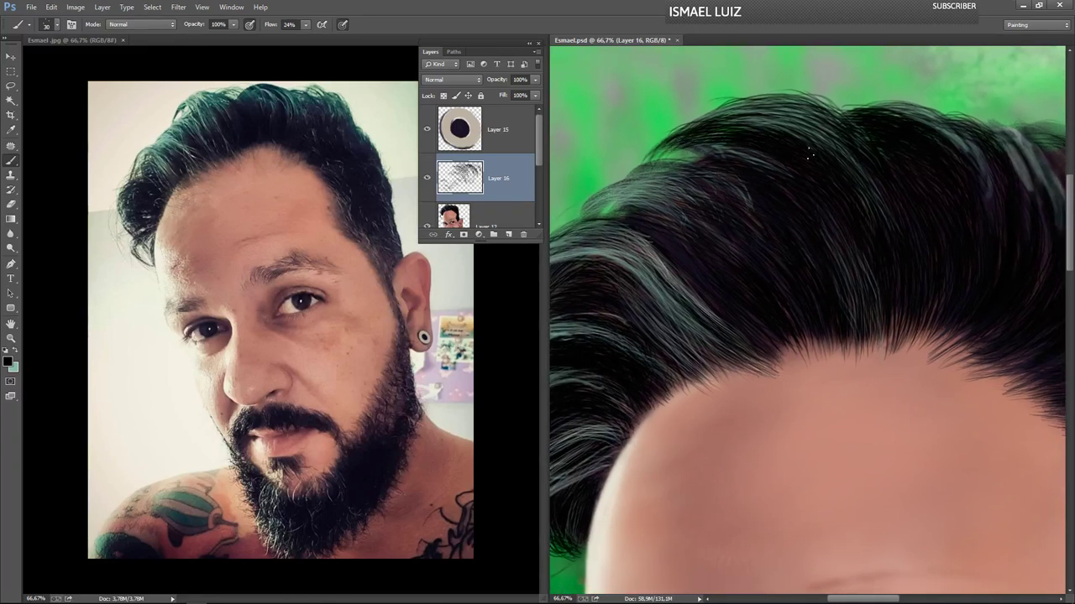
drag(784, 124, 657, 151)
mouse_move(784, 121)
mouse_down()
mouse_move(752, 126)
mouse_move(742, 116)
mouse_up()
mouse_move(763, 114)
mouse_down()
mouse_move(724, 122)
mouse_move(798, 126)
mouse_up()
drag(677, 126, 810, 130)
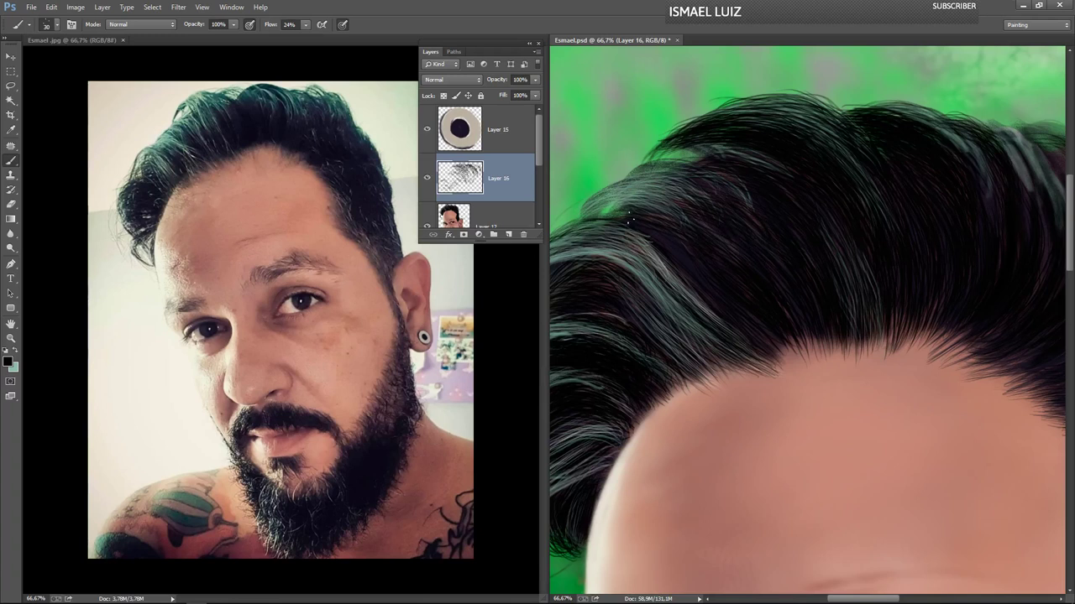
mouse_move(667, 203)
mouse_down()
mouse_move(606, 217)
mouse_move(652, 216)
mouse_up()
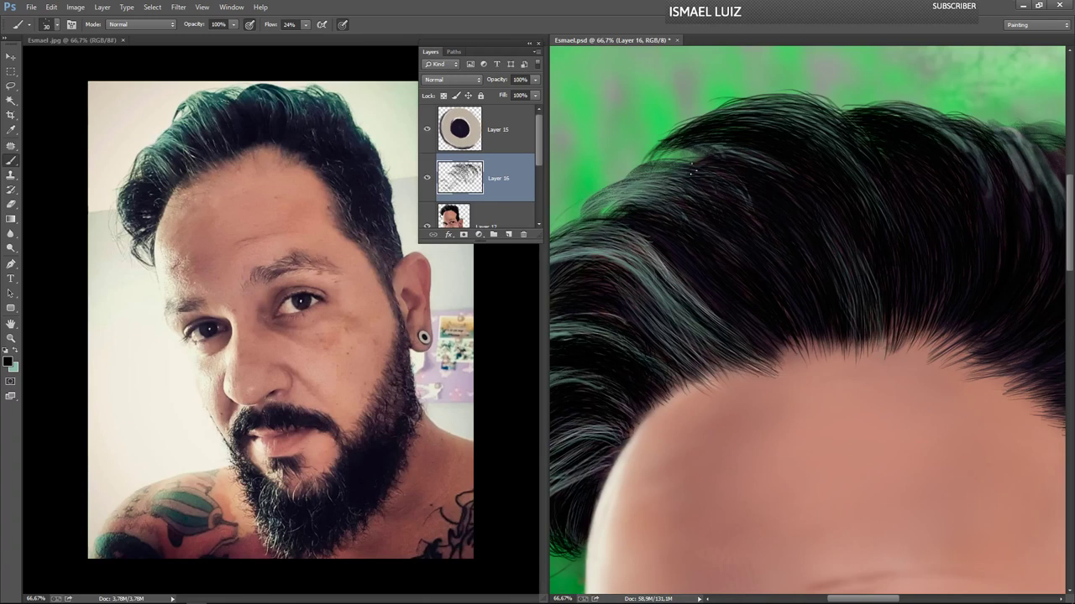
drag(766, 163, 710, 152)
- Show the Navigator, shrink it and place it over the lower-left part of the reference photo
scroll(679, 323, down, 6)
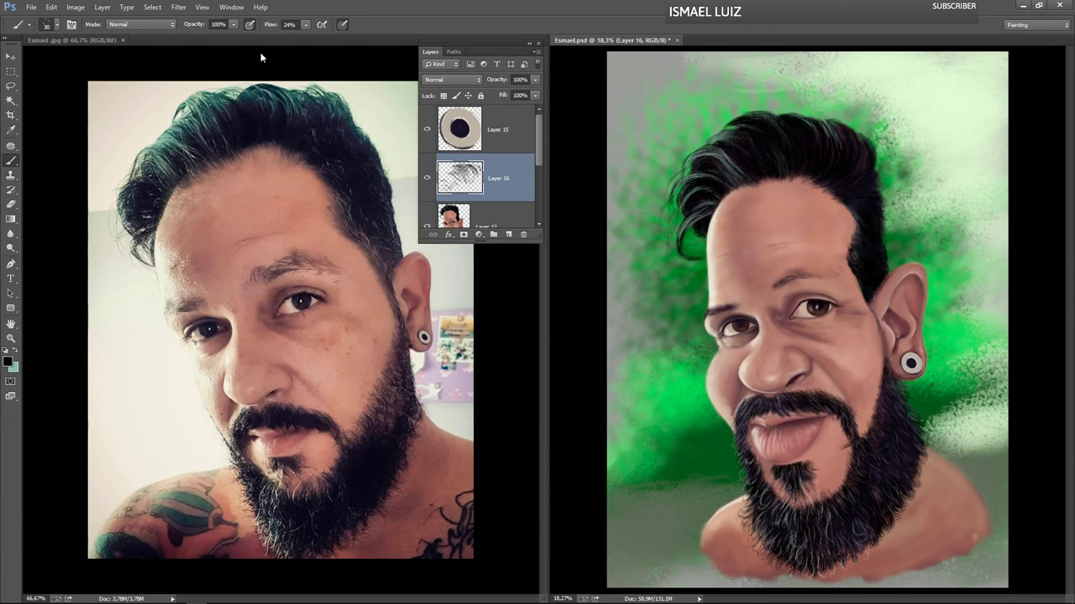
click(234, 8)
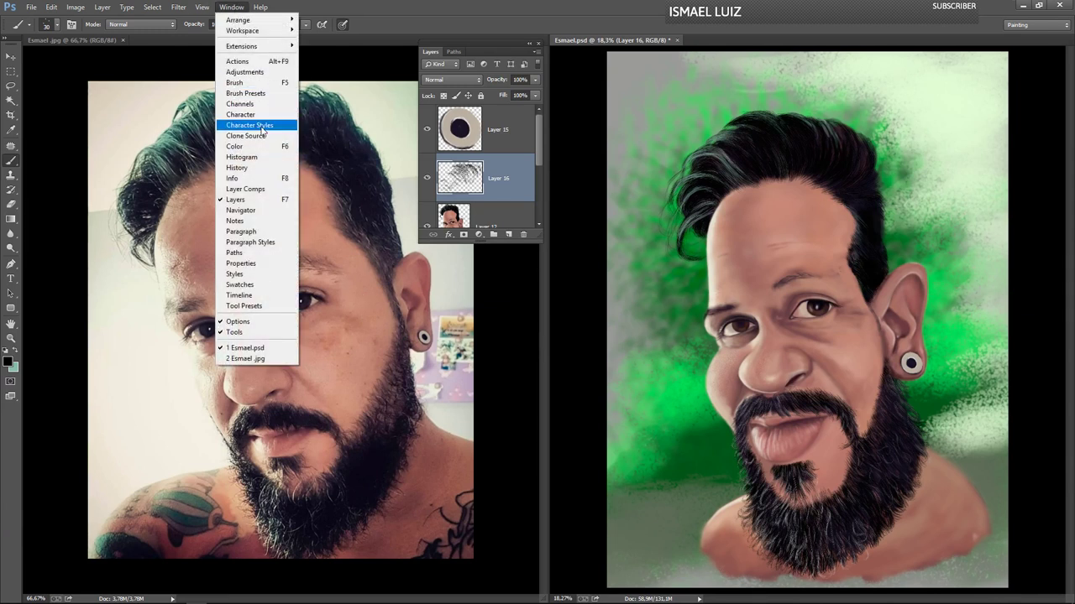
click(250, 210)
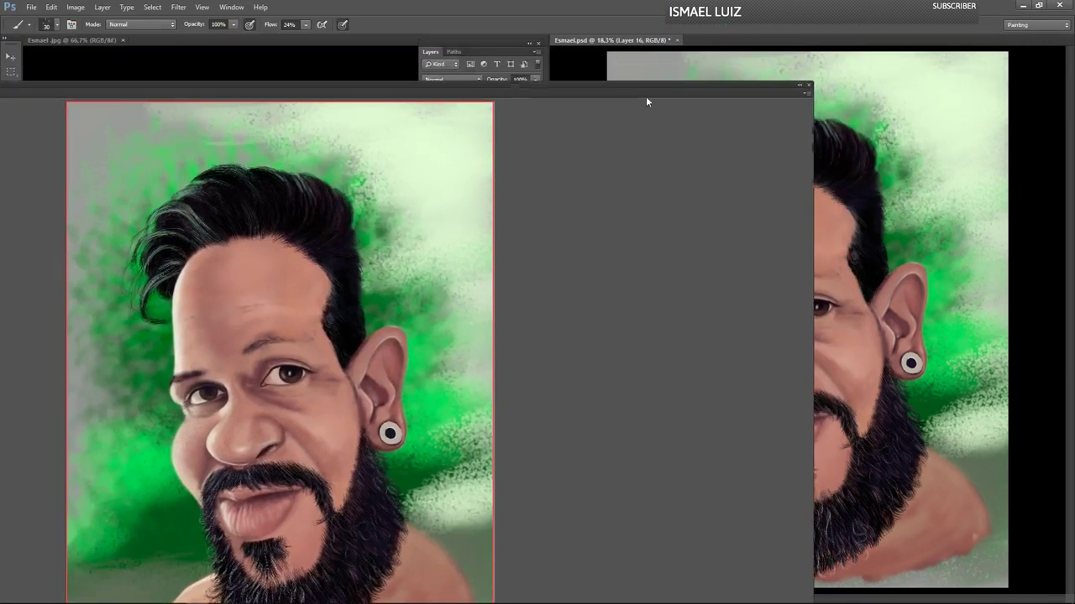
drag(645, 96, 641, 57)
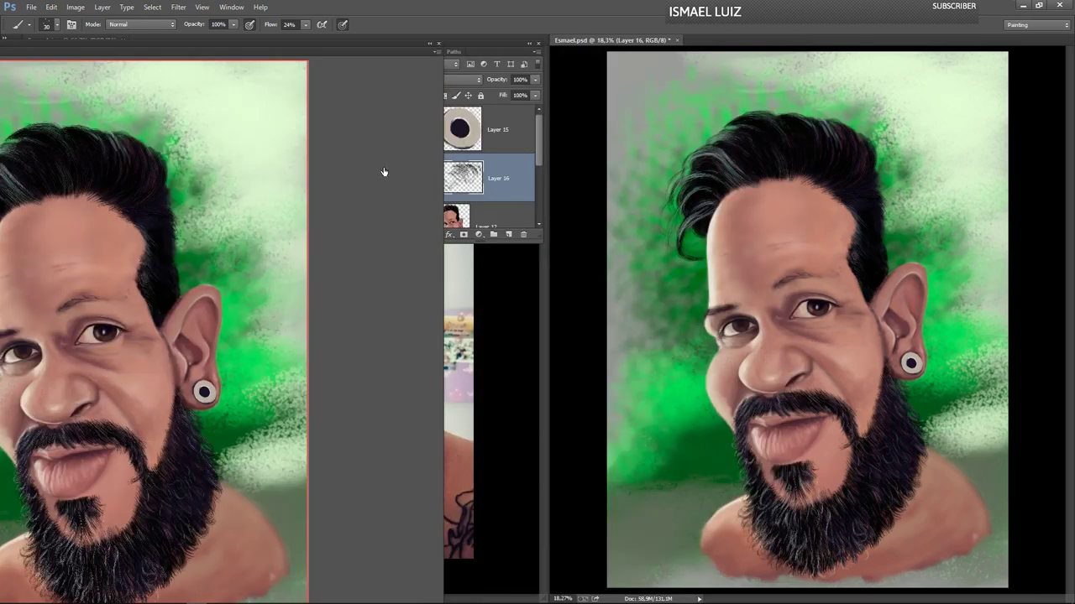
drag(353, 55, 561, 53)
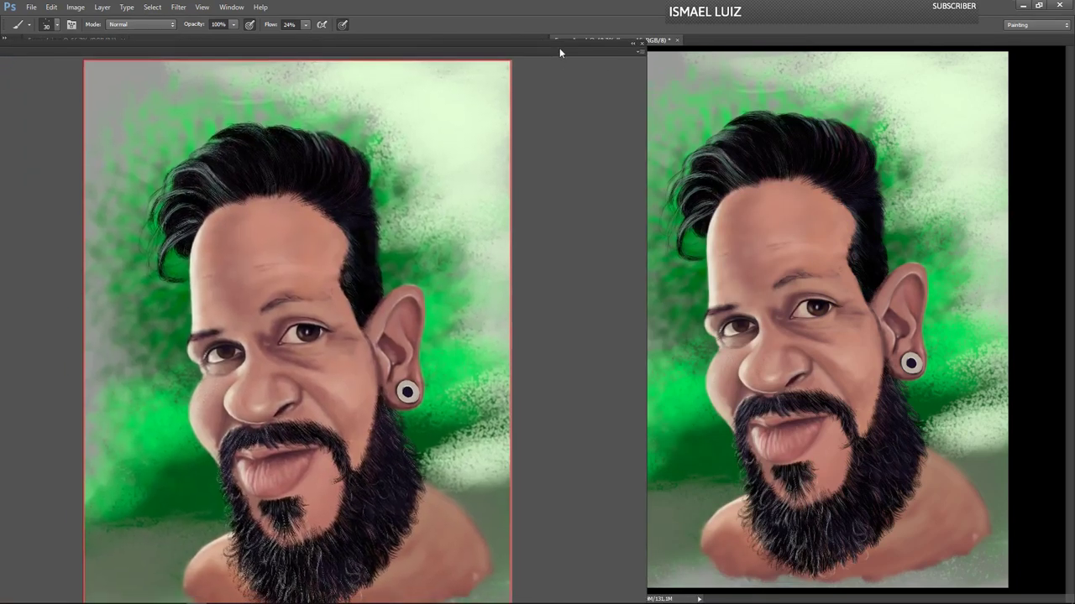
drag(652, 179, 395, 185)
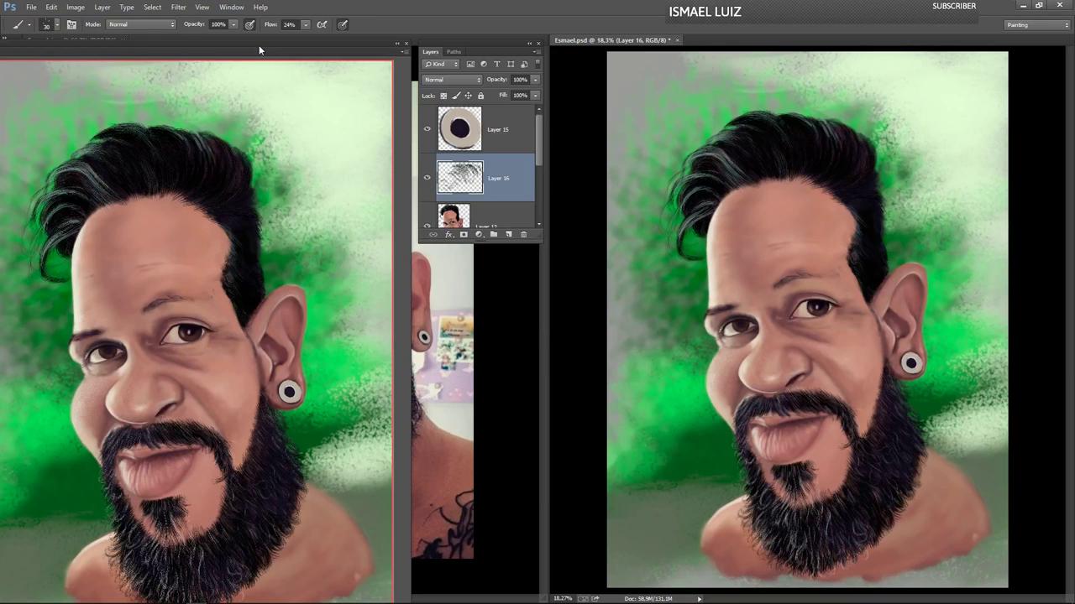
drag(259, 50, 557, 33)
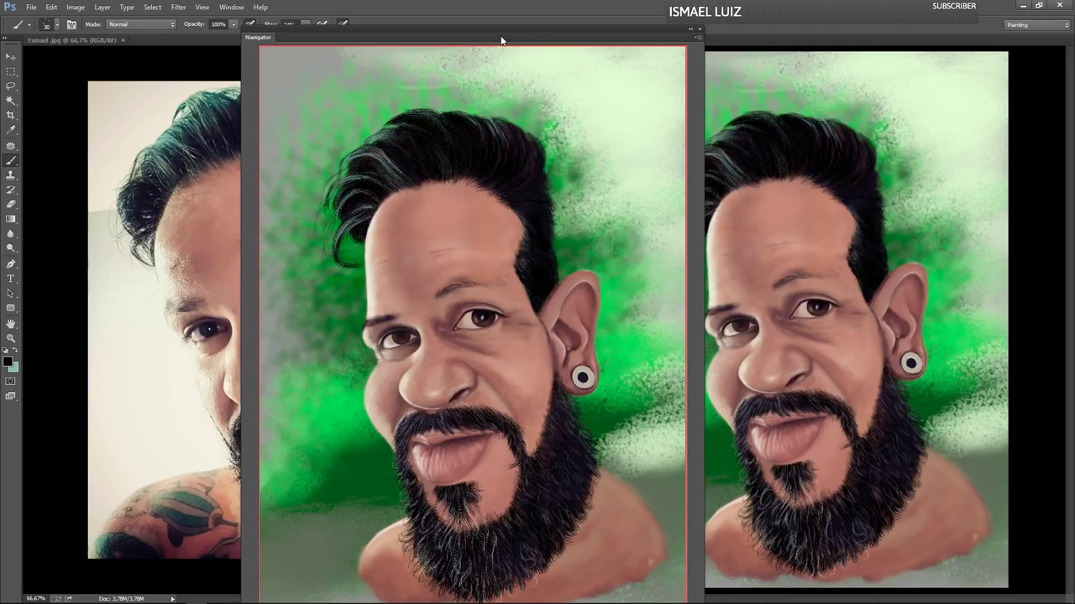
drag(499, 39, 518, 0)
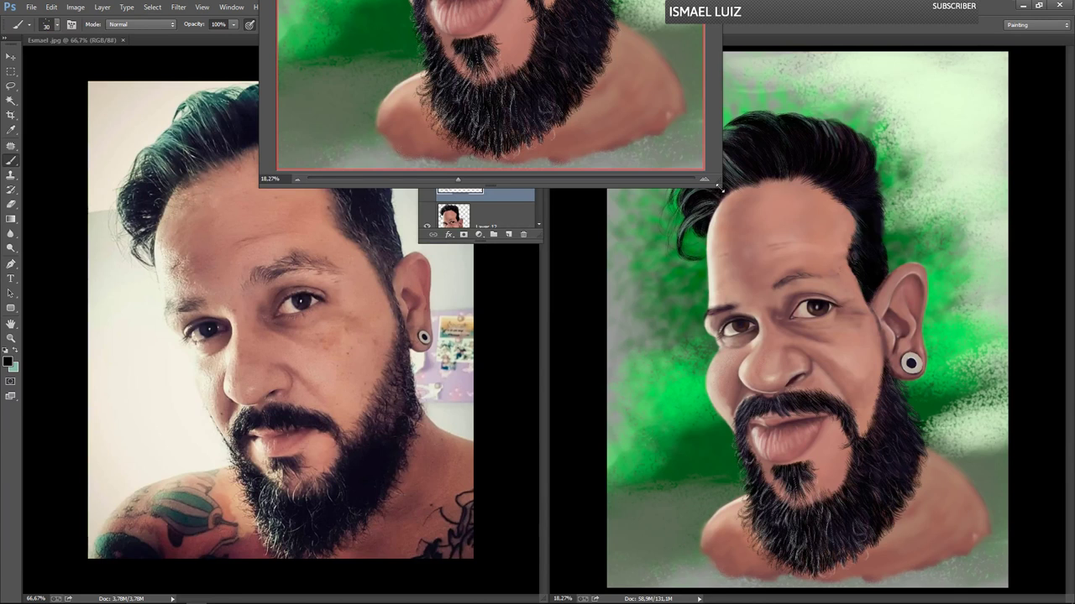
drag(719, 185, 521, 0)
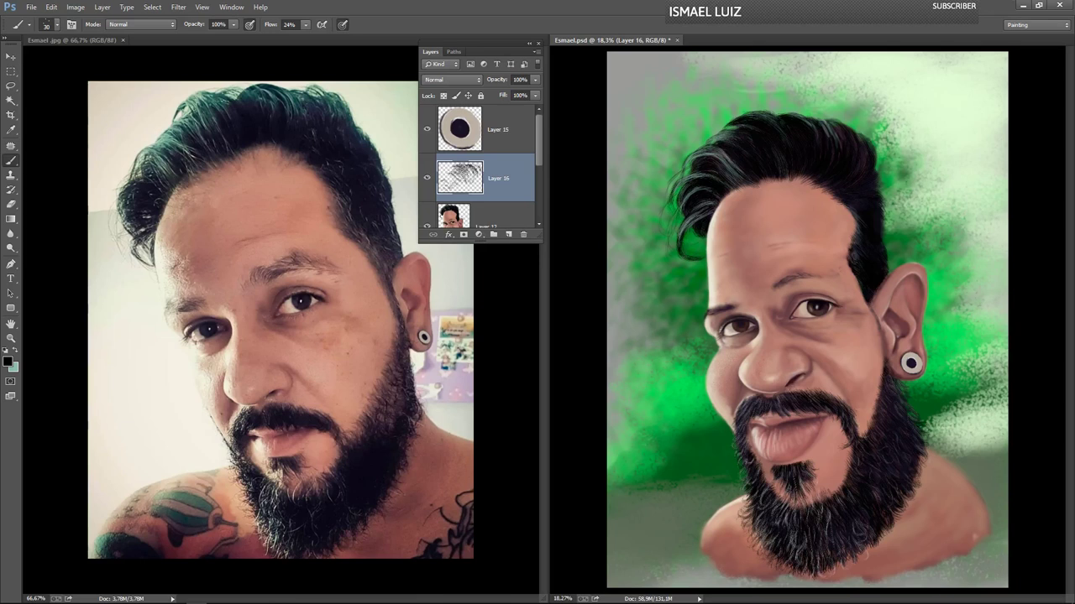
drag(527, 0, 179, 279)
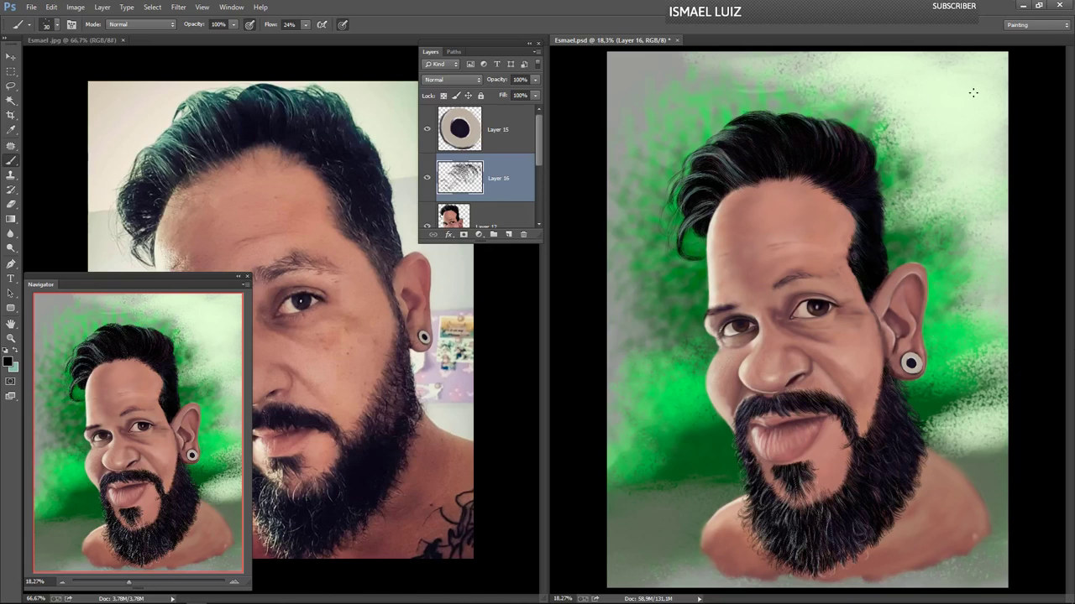
- Paint black strands over the reddish hair and rounded outline at the right side of the crown
scroll(983, 97, up, 4)
scroll(980, 111, up, 2)
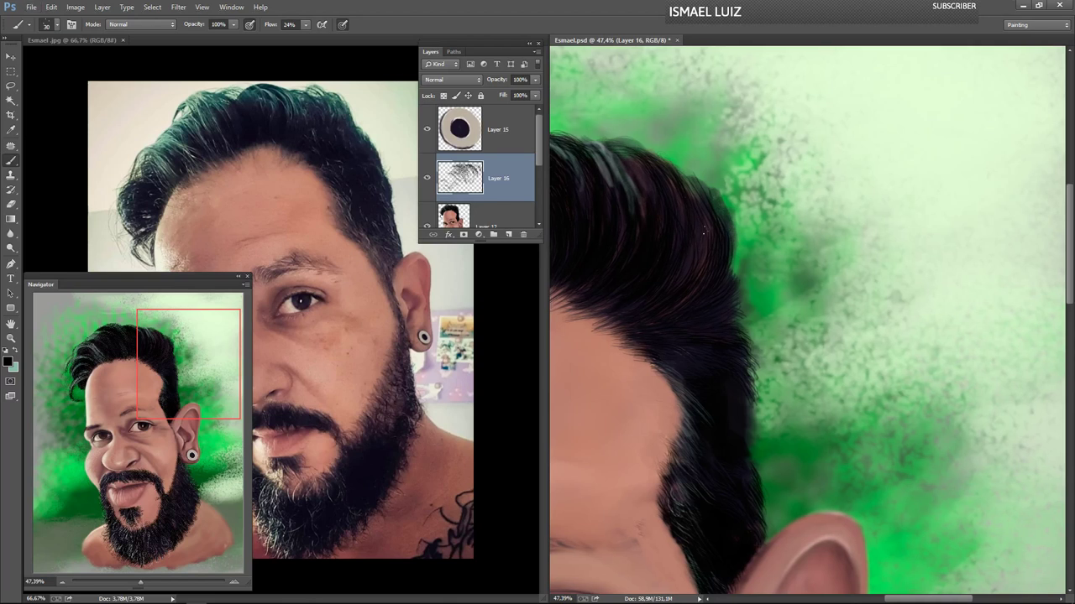
drag(704, 231, 688, 184)
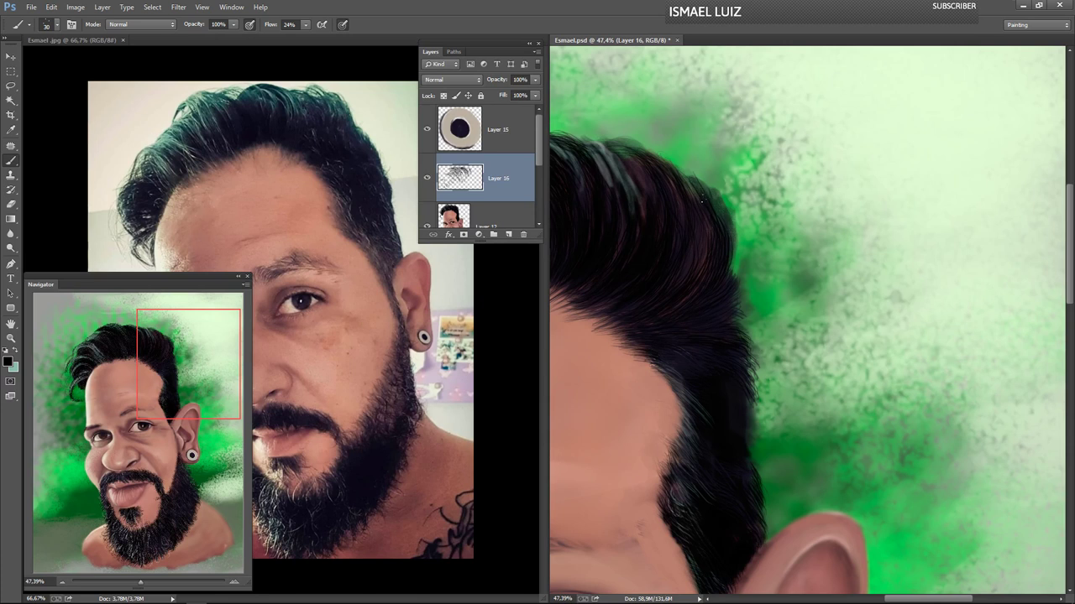
drag(696, 262, 693, 189)
drag(717, 238, 698, 177)
drag(729, 230, 699, 179)
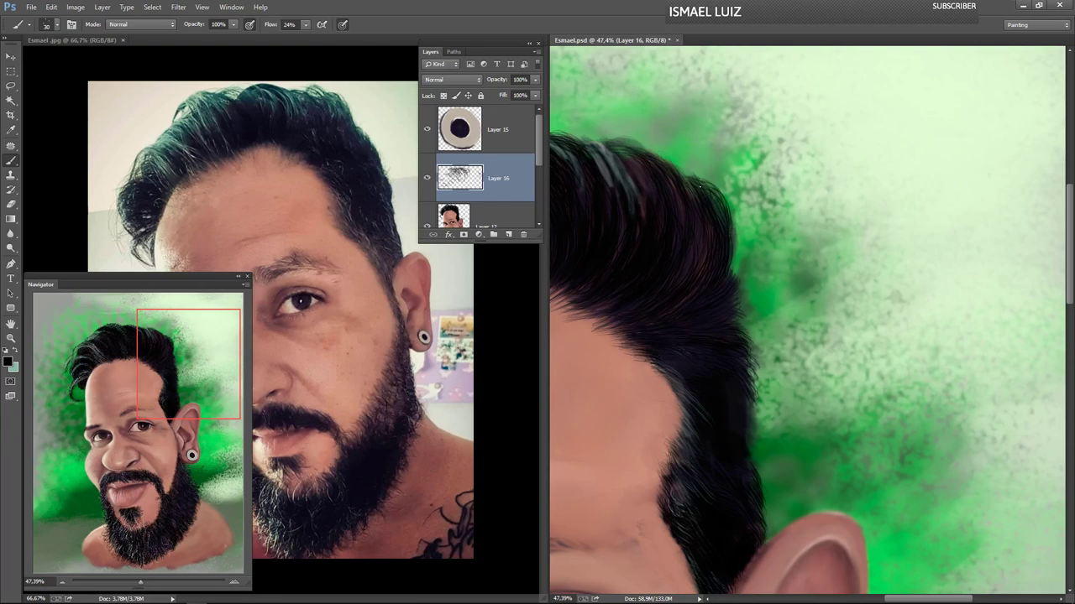
mouse_move(731, 248)
mouse_down()
mouse_move(713, 191)
mouse_move(730, 220)
mouse_move(724, 201)
mouse_up()
drag(738, 271, 730, 217)
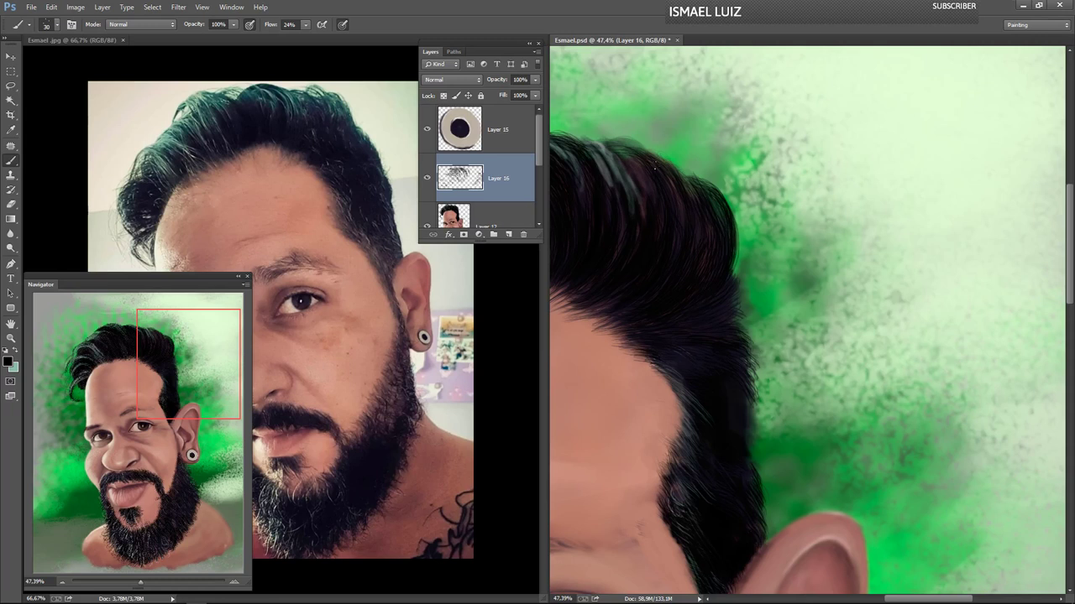
drag(655, 156, 696, 198)
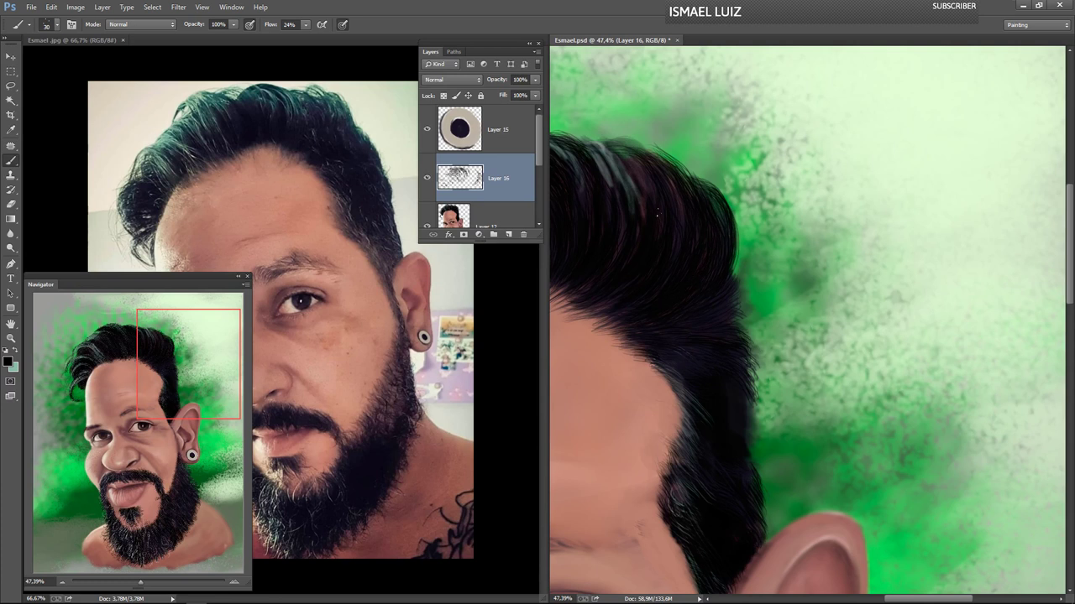
- Paint thin grey-green highlight strands curving over the right side of the crown and down towards the temple
key(x)
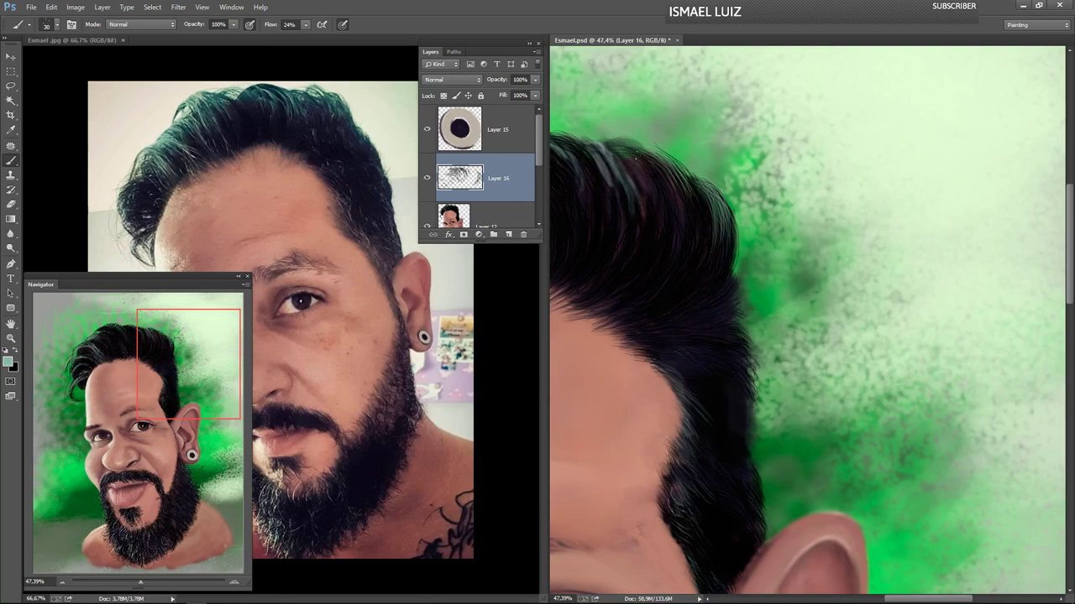
mouse_move(635, 157)
mouse_down()
mouse_move(673, 188)
mouse_move(664, 204)
mouse_move(651, 194)
mouse_move(655, 220)
mouse_move(628, 241)
mouse_move(680, 213)
mouse_up()
drag(674, 171, 693, 239)
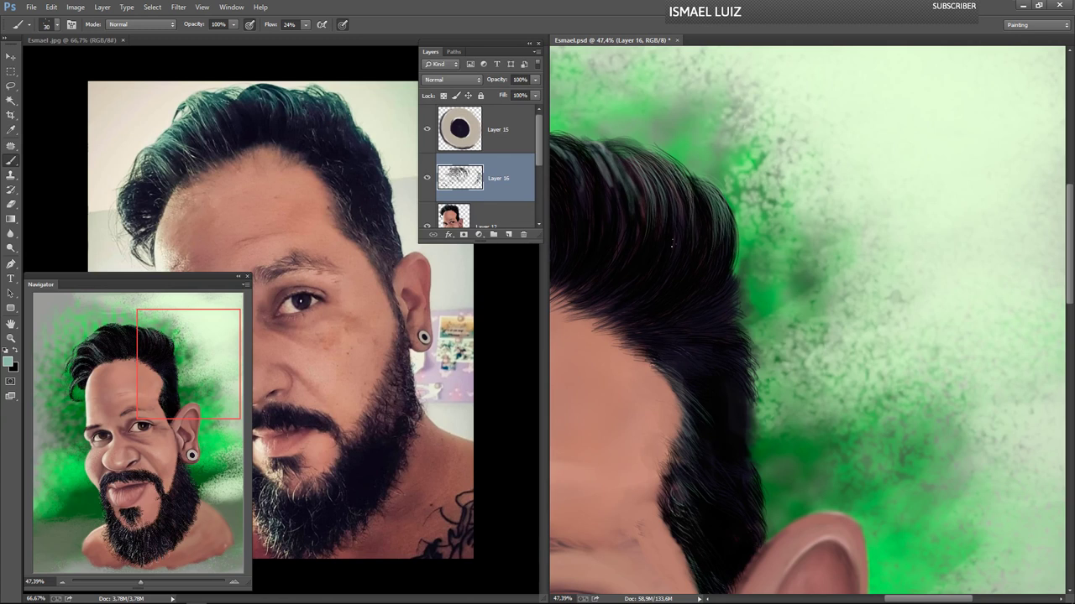
drag(684, 194, 697, 255)
mouse_move(672, 309)
mouse_down()
mouse_move(727, 244)
mouse_move(648, 315)
mouse_move(720, 274)
mouse_up()
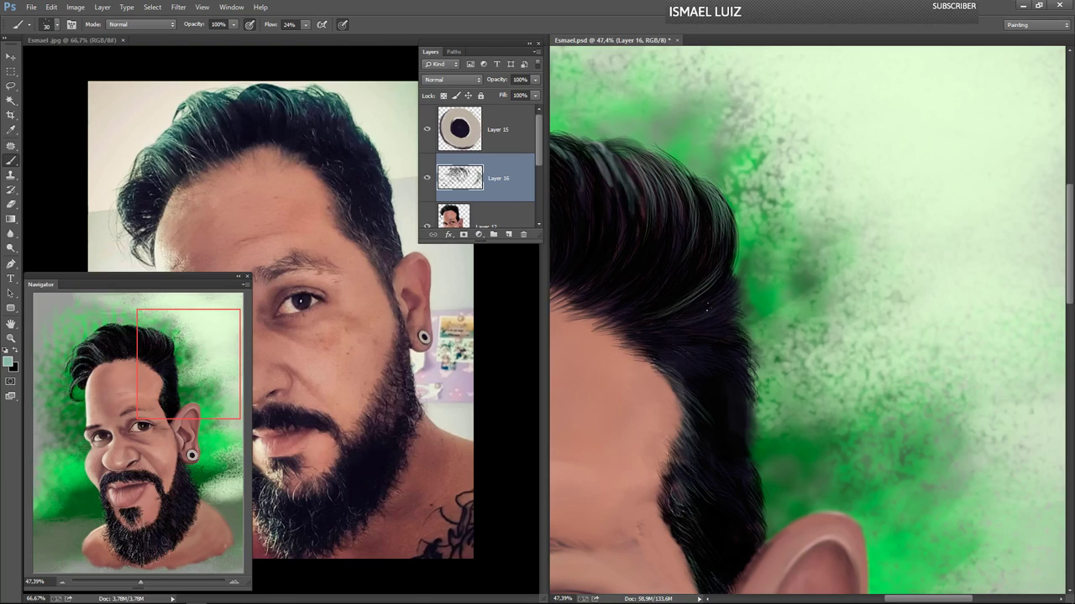
mouse_move(710, 304)
mouse_down()
mouse_move(729, 275)
mouse_move(715, 299)
mouse_move(734, 289)
mouse_move(709, 315)
mouse_move(728, 304)
mouse_move(733, 275)
mouse_move(716, 299)
mouse_move(734, 267)
mouse_move(714, 305)
mouse_move(736, 270)
mouse_move(731, 290)
mouse_move(744, 287)
mouse_move(732, 290)
mouse_move(725, 315)
mouse_move(740, 275)
mouse_move(713, 321)
mouse_move(749, 289)
mouse_up()
- Paint black strands along the hair's right outline above the ear, building up the tuft below the crown's curve
key(x)
mouse_move(705, 326)
mouse_down()
mouse_move(748, 311)
mouse_move(738, 328)
mouse_up()
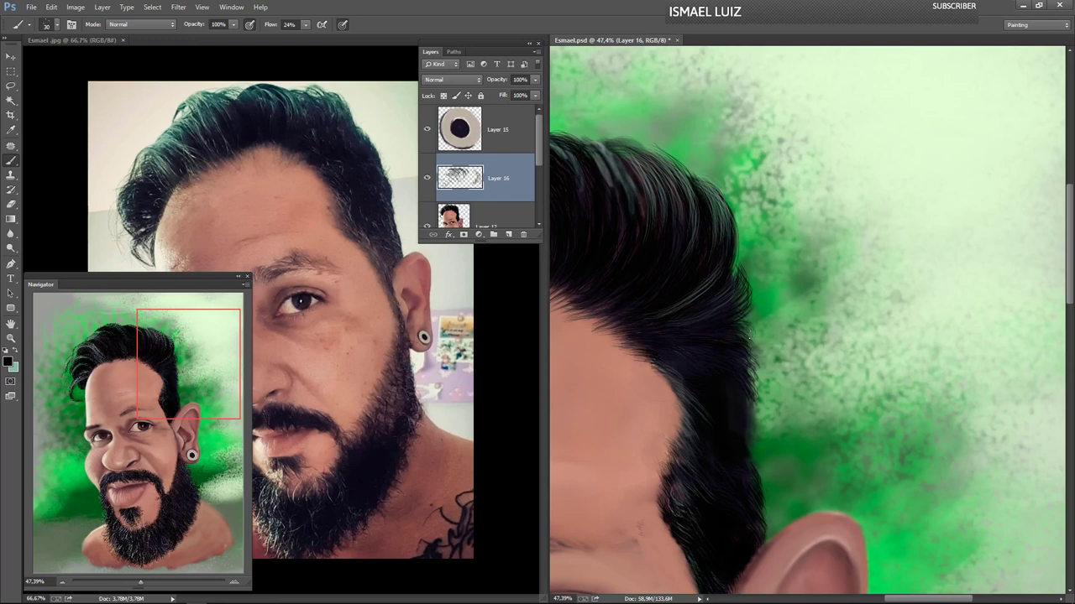
mouse_move(748, 263)
mouse_down()
mouse_move(735, 272)
mouse_move(732, 303)
mouse_up()
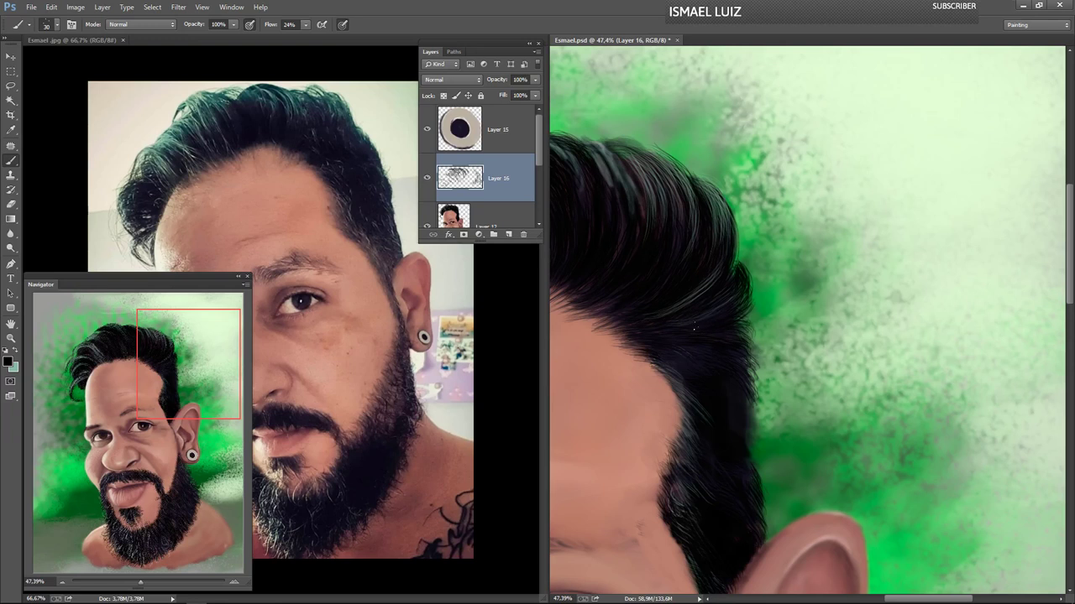
drag(753, 293, 745, 312)
- Paint long grey-green strands curving from the right side of the crown towards the forehead hairline, restoring black as foreground colour
key(x)
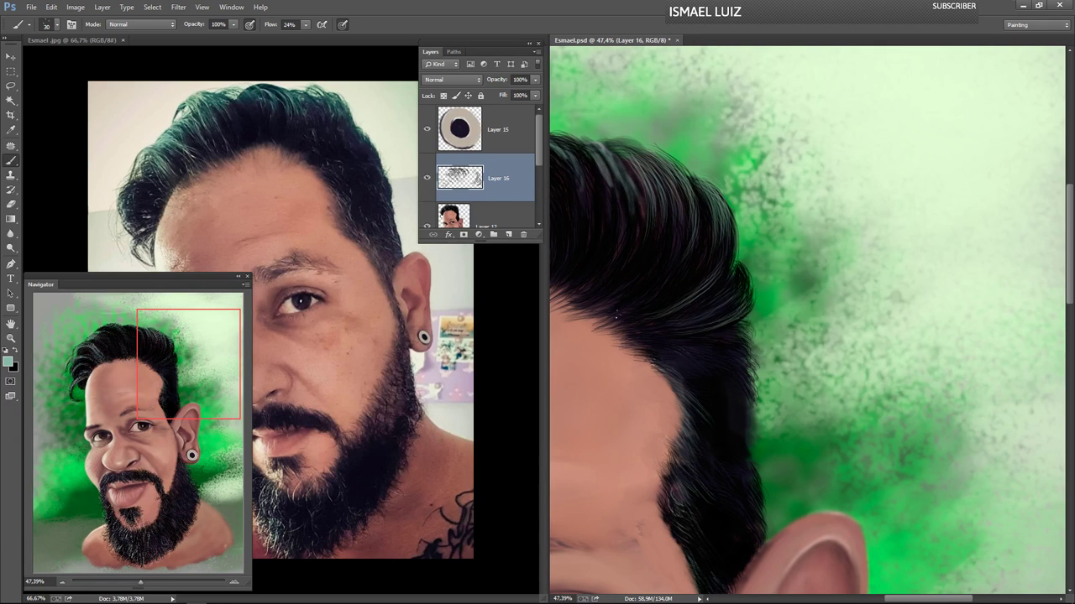
mouse_move(697, 222)
mouse_down()
mouse_move(689, 264)
mouse_move(640, 299)
mouse_up()
drag(688, 224, 629, 296)
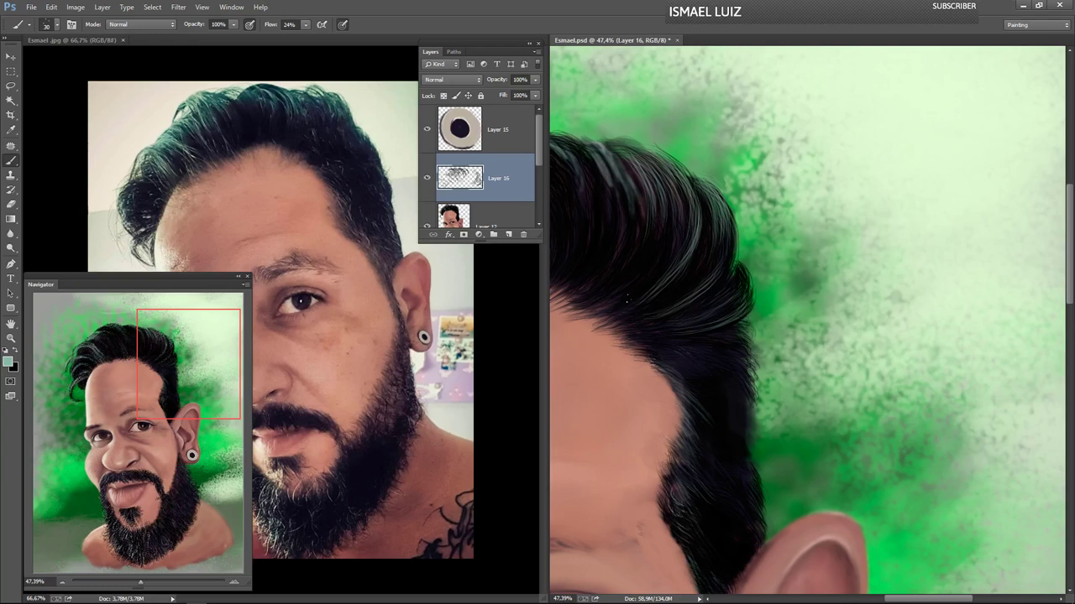
drag(650, 190, 626, 259)
key(x)
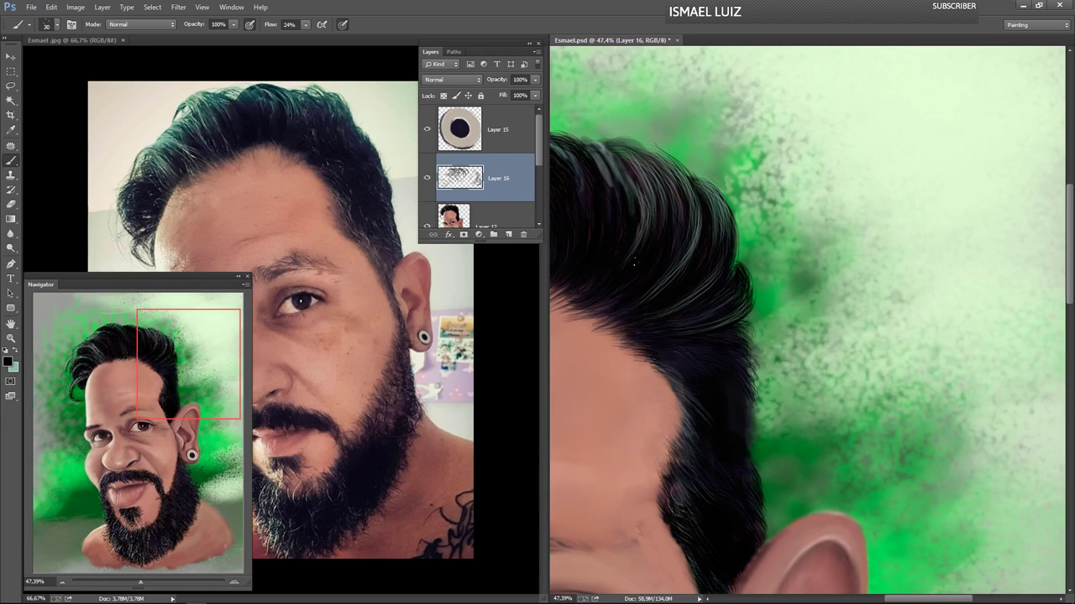
- Paint long grey-green highlight strands curving from the top of the crown down towards the forehead hairline, right of centre
drag(635, 262, 679, 288)
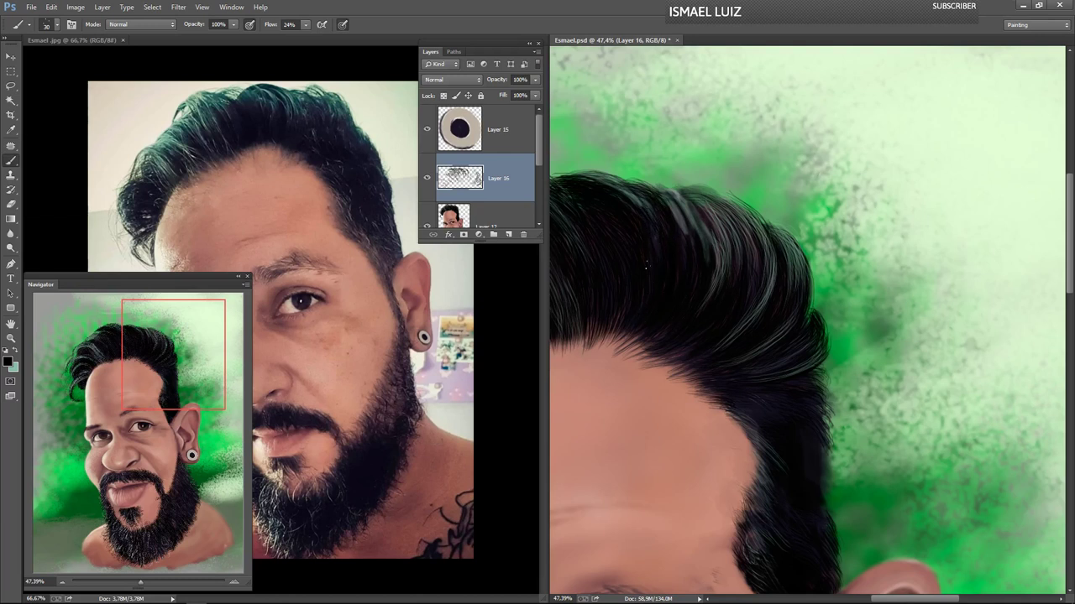
key(x)
mouse_move(640, 205)
mouse_down()
mouse_move(658, 237)
mouse_move(658, 271)
mouse_move(630, 320)
mouse_move(656, 301)
mouse_move(660, 274)
mouse_move(640, 324)
mouse_up()
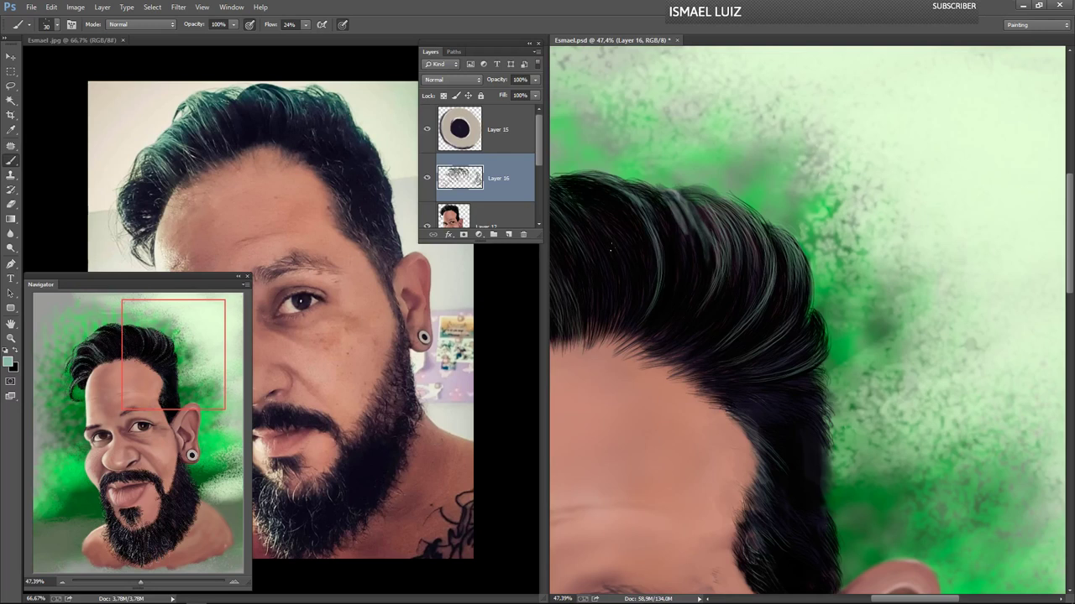
mouse_move(581, 208)
mouse_down()
mouse_move(618, 264)
mouse_move(608, 242)
mouse_move(616, 299)
mouse_move(600, 316)
mouse_move(620, 325)
mouse_up()
mouse_move(627, 279)
mouse_down()
mouse_move(620, 324)
mouse_move(638, 341)
mouse_move(649, 330)
mouse_move(650, 348)
mouse_move(663, 339)
mouse_up()
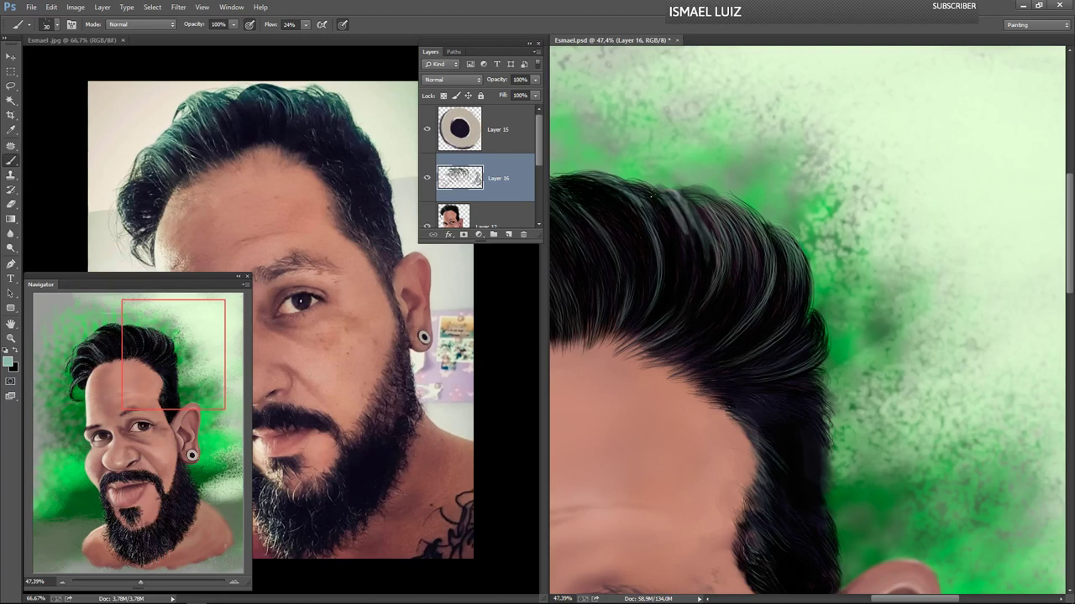
drag(672, 212, 690, 283)
drag(682, 230, 683, 242)
drag(685, 258, 687, 280)
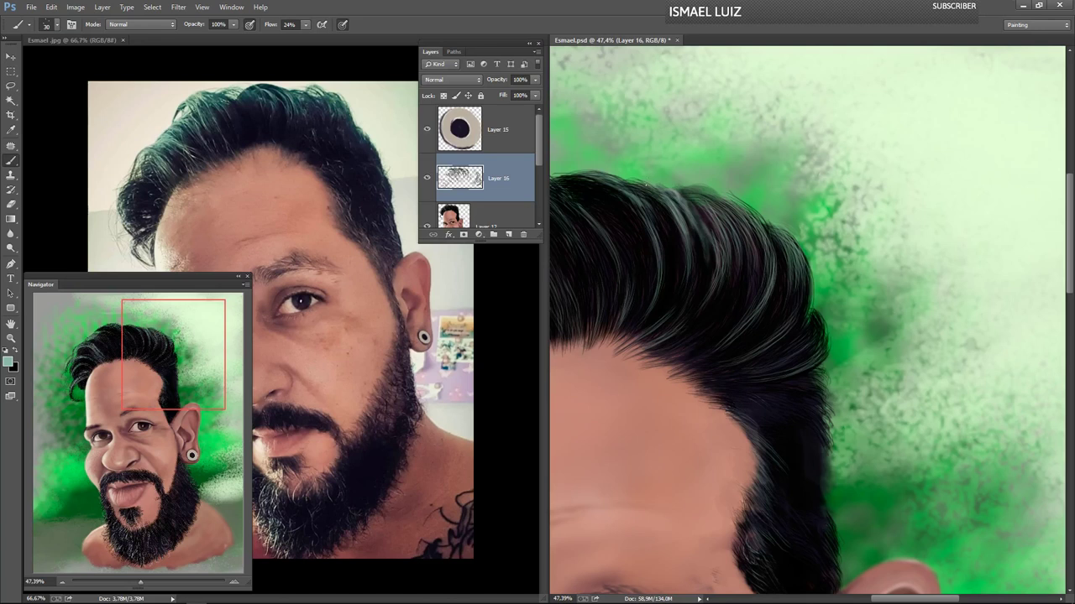
drag(687, 204, 706, 278)
drag(697, 228, 703, 279)
- Paint fine grey-green strands through the dark hair at the middle and left-centre of the crown, down to the hairline
mouse_move(704, 250)
mouse_down()
mouse_move(709, 289)
mouse_move(818, 264)
mouse_up()
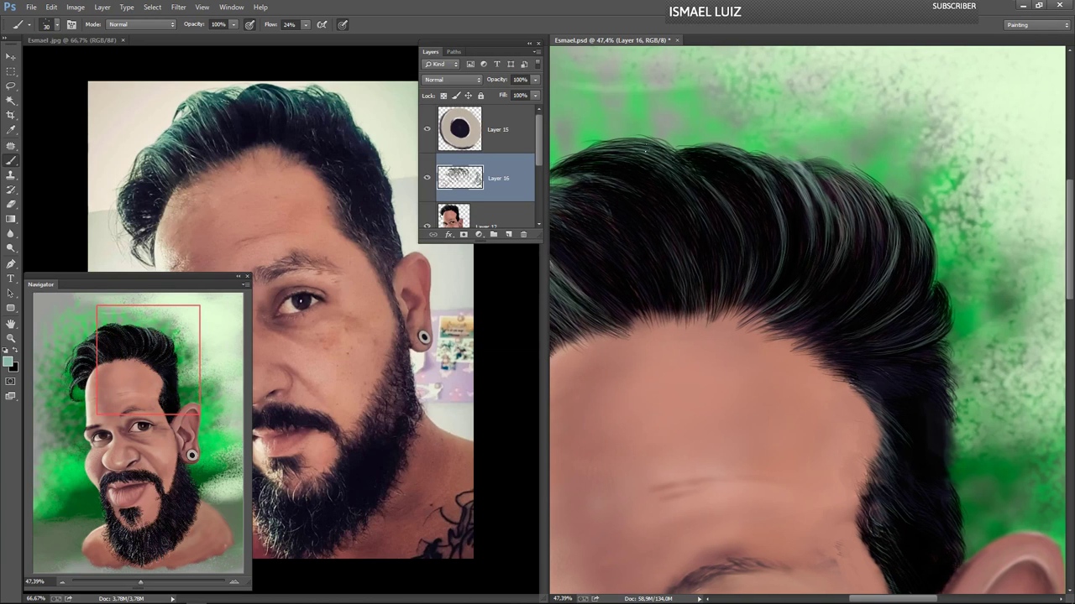
mouse_move(672, 163)
mouse_down()
mouse_move(697, 187)
mouse_move(704, 214)
mouse_up()
mouse_move(598, 161)
mouse_down()
mouse_move(647, 151)
mouse_move(693, 186)
mouse_up()
drag(631, 159, 695, 217)
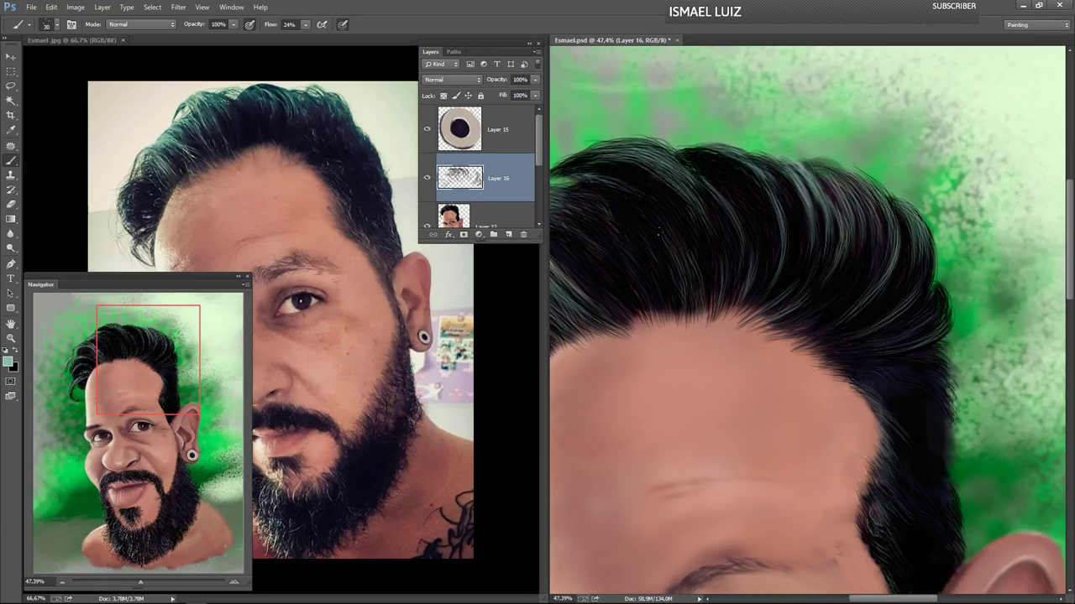
drag(606, 202, 691, 180)
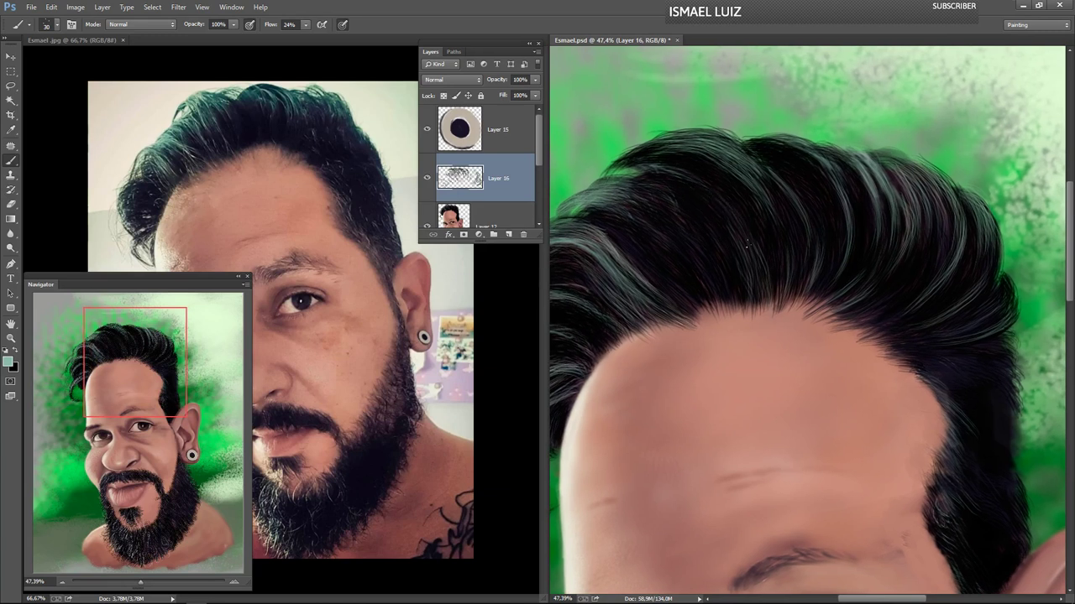
mouse_move(710, 196)
mouse_down()
mouse_move(752, 287)
mouse_move(700, 202)
mouse_move(747, 298)
mouse_move(701, 189)
mouse_move(751, 262)
mouse_move(748, 214)
mouse_move(725, 189)
mouse_move(775, 276)
mouse_move(736, 195)
mouse_move(770, 275)
mouse_move(762, 225)
mouse_move(778, 282)
mouse_up()
drag(702, 220, 731, 267)
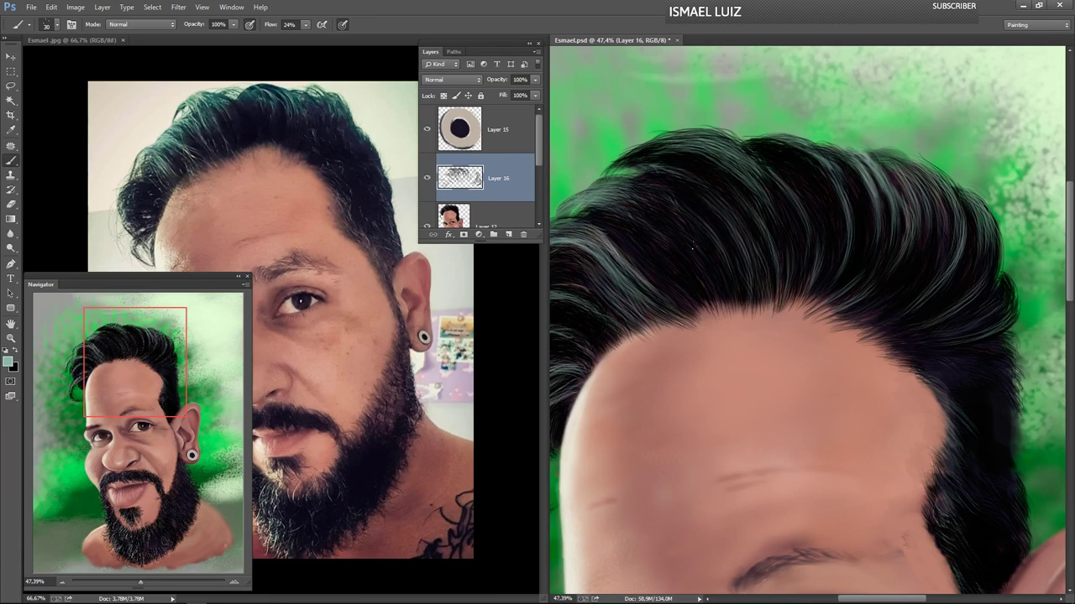
drag(670, 221, 715, 279)
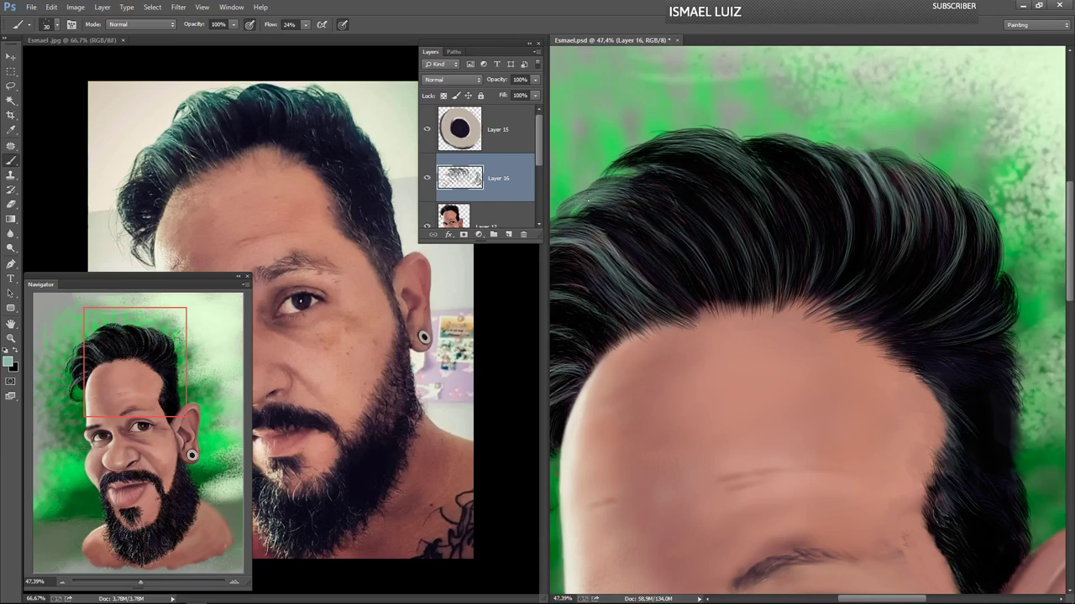
- Paint black strands over the front quiff at the hair's left side, between the existing grey-green highlights
key(x)
drag(617, 210, 688, 211)
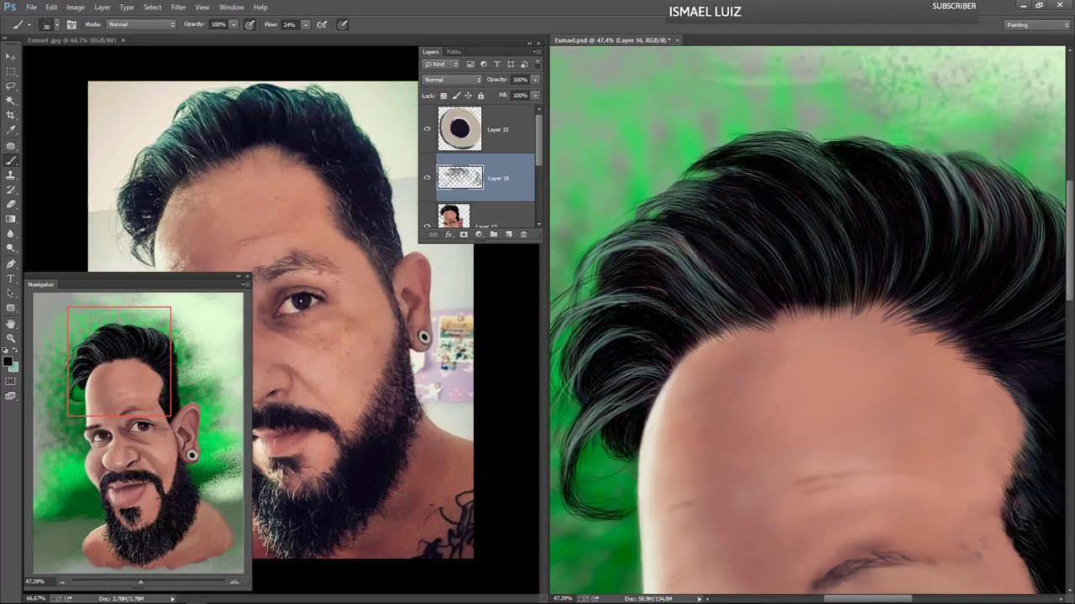
mouse_move(663, 190)
mouse_down()
mouse_move(686, 185)
mouse_move(594, 245)
mouse_up()
drag(655, 229, 588, 257)
mouse_move(674, 243)
mouse_down()
mouse_move(705, 267)
mouse_move(670, 238)
mouse_move(603, 231)
mouse_move(580, 280)
mouse_up()
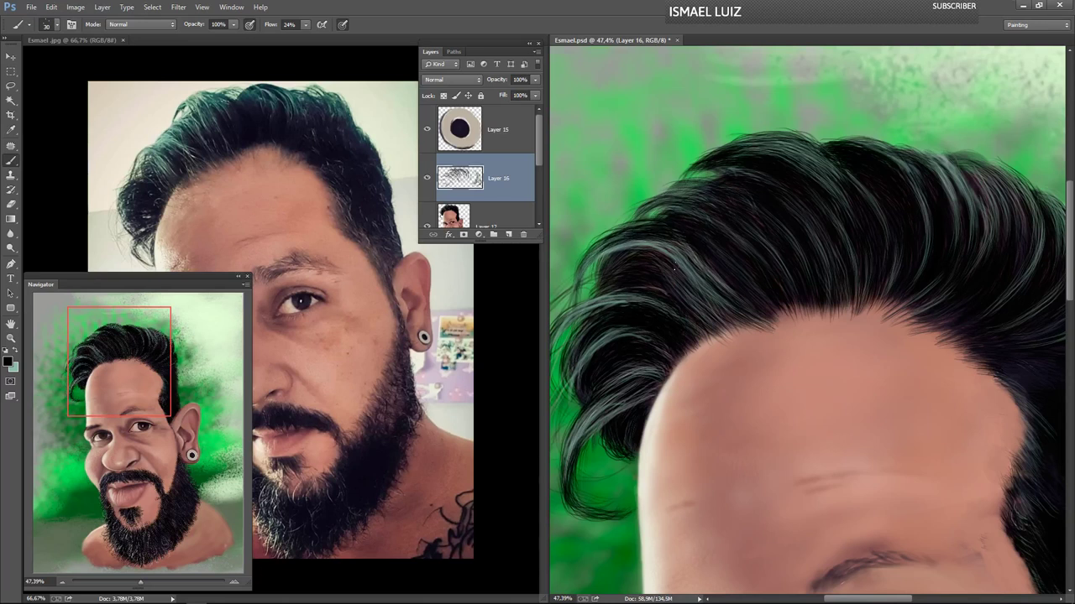
drag(698, 257, 681, 244)
drag(721, 281, 688, 248)
mouse_move(717, 286)
mouse_down()
mouse_move(697, 277)
mouse_move(679, 244)
mouse_move(709, 270)
mouse_up()
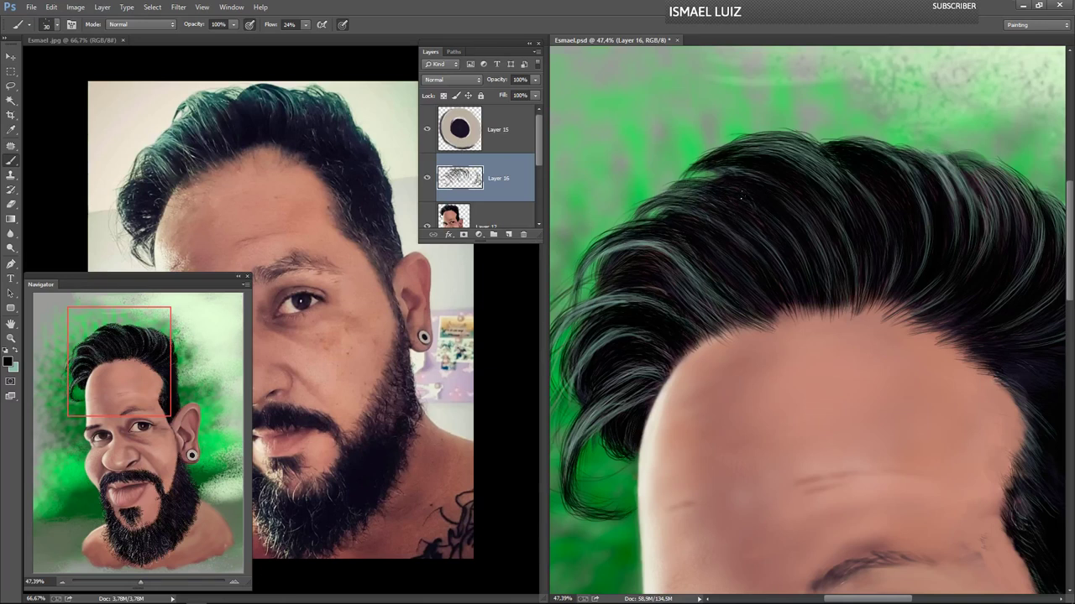
- Paint thin grey-green strands in the remaining dark areas at the left and centre of the crown
key(x)
drag(795, 252, 725, 203)
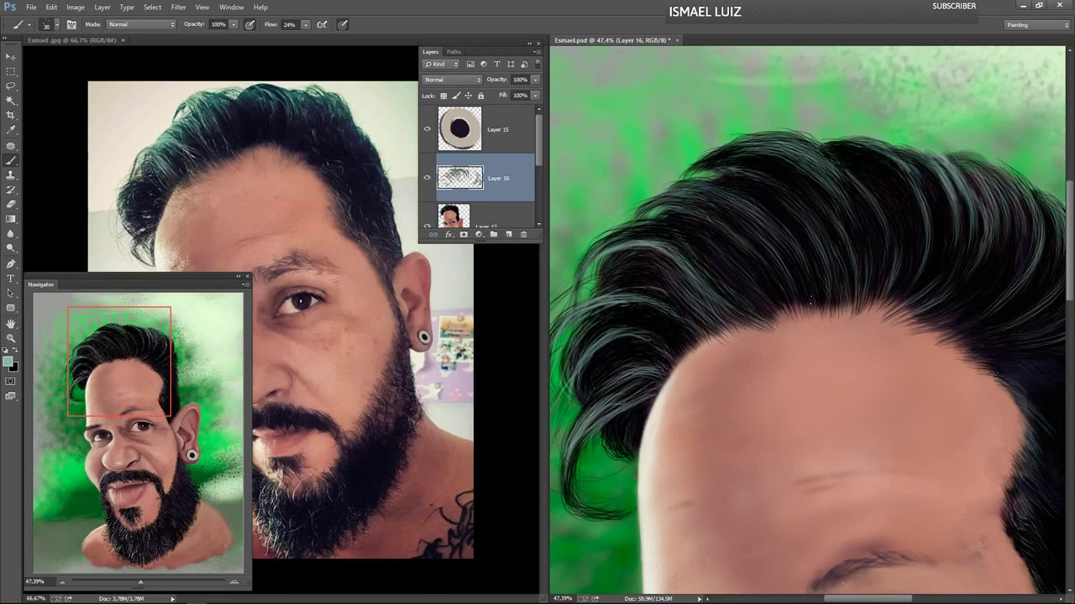
drag(870, 280, 732, 259)
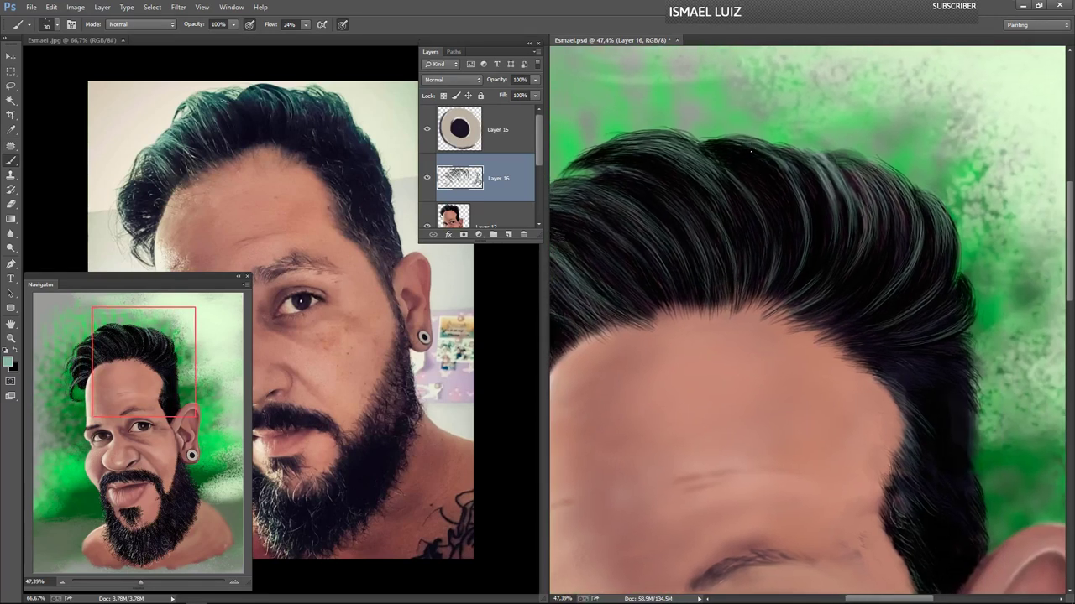
drag(797, 226, 761, 168)
drag(794, 253, 759, 174)
drag(791, 284, 774, 193)
drag(783, 235, 756, 182)
drag(786, 216, 769, 180)
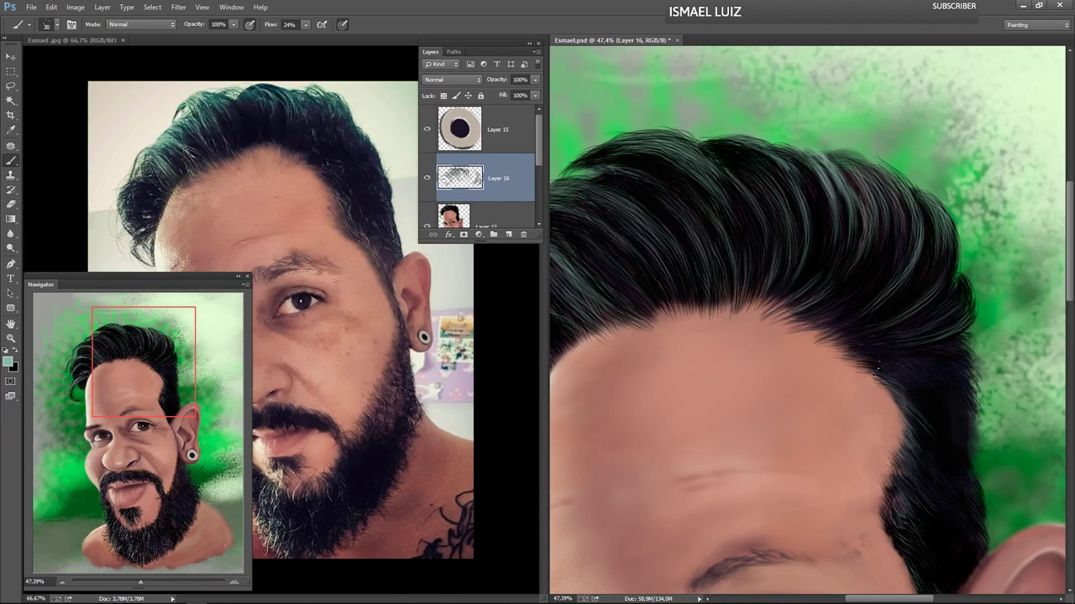
- Paint short grey-green strands down the side hair above the ear, and darken the temple hairline with black strands
drag(964, 378, 944, 362)
drag(967, 371, 928, 355)
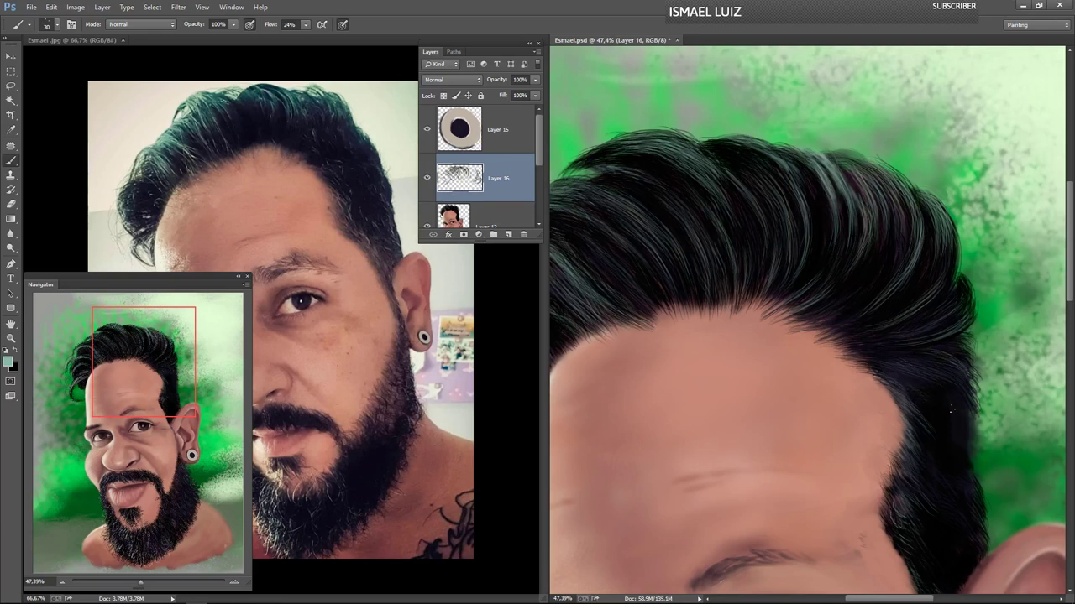
mouse_move(965, 417)
mouse_down()
mouse_move(935, 388)
mouse_move(970, 432)
mouse_move(935, 386)
mouse_move(957, 403)
mouse_up()
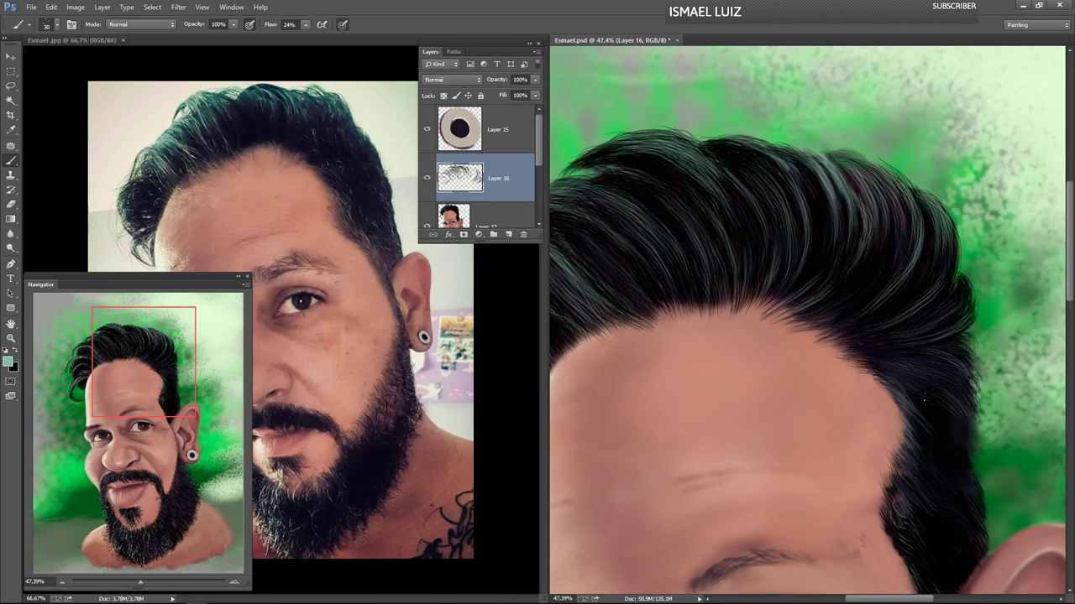
drag(959, 441, 949, 424)
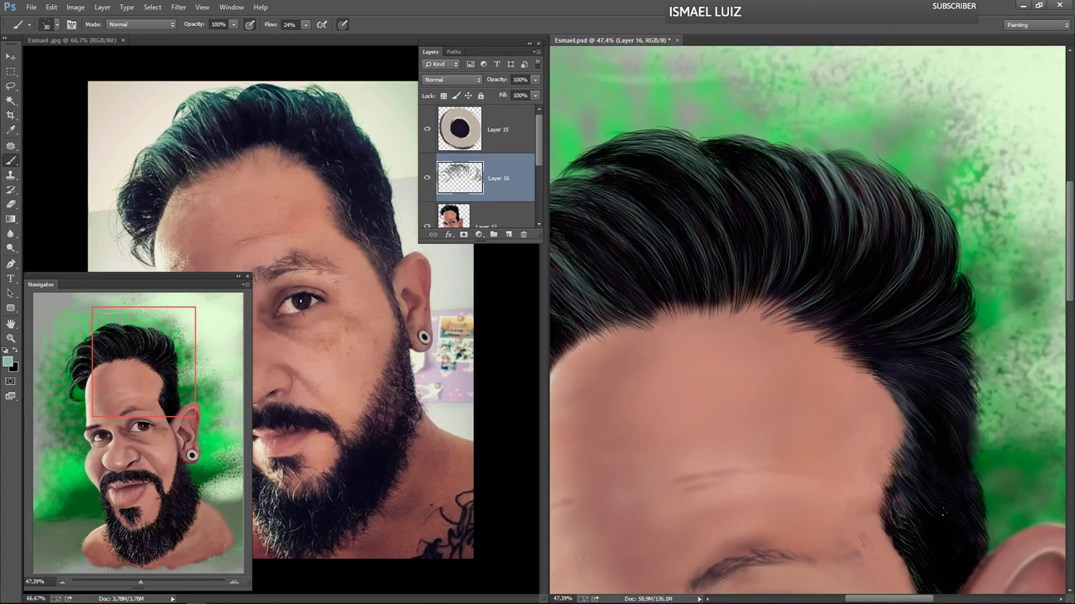
drag(941, 512, 911, 419)
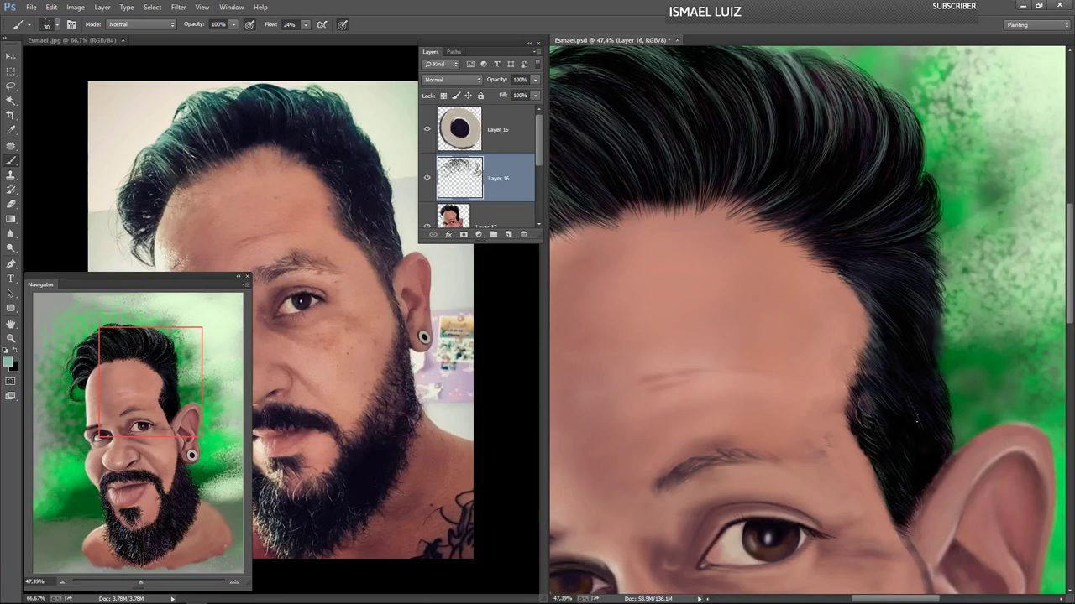
mouse_move(905, 404)
mouse_down()
mouse_move(908, 443)
mouse_move(890, 415)
mouse_move(944, 455)
mouse_move(935, 388)
mouse_up()
mouse_move(934, 440)
mouse_down()
mouse_move(926, 417)
mouse_move(921, 436)
mouse_up()
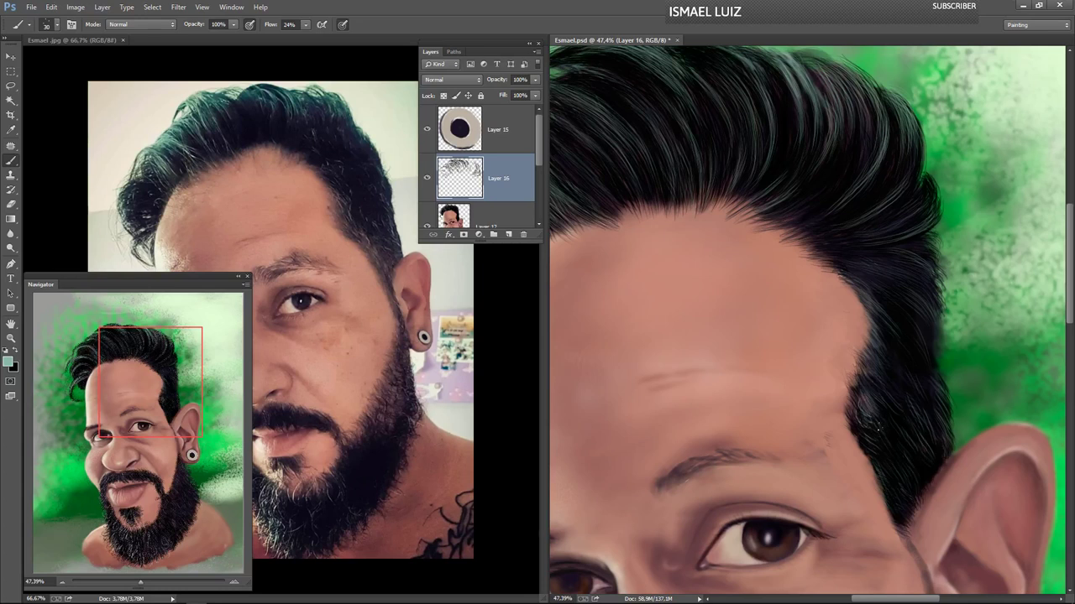
key(x)
drag(876, 415, 858, 394)
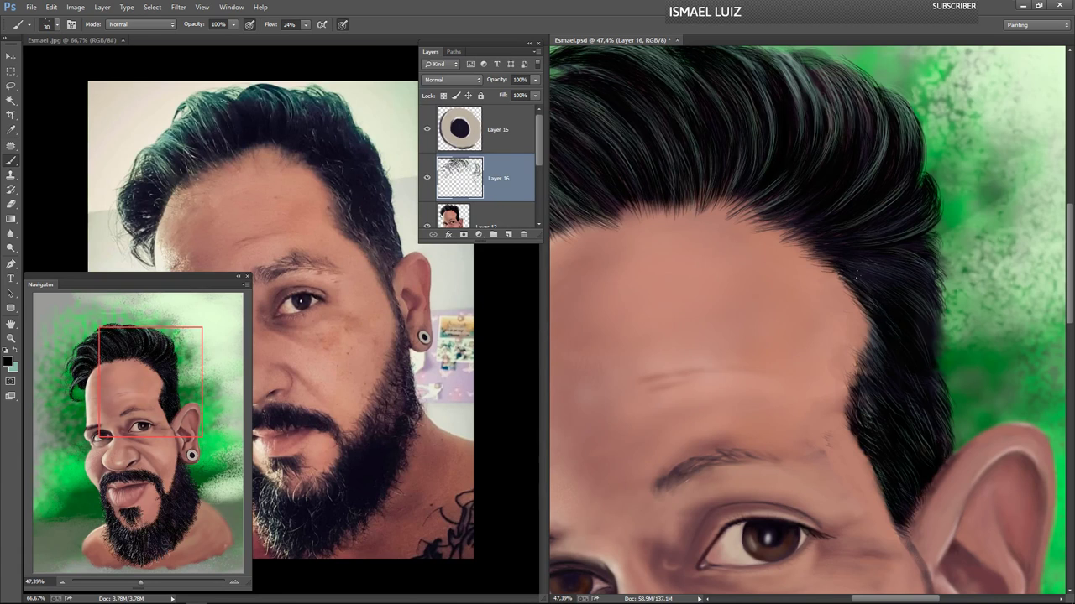
- Magnify the reference photo's eyebrow to 200% and the caricature's matching eyebrow to 100% for comparison
key(space)
mouse_move(793, 395)
mouse_down()
mouse_move(843, 314)
mouse_move(783, 327)
mouse_move(785, 302)
mouse_up()
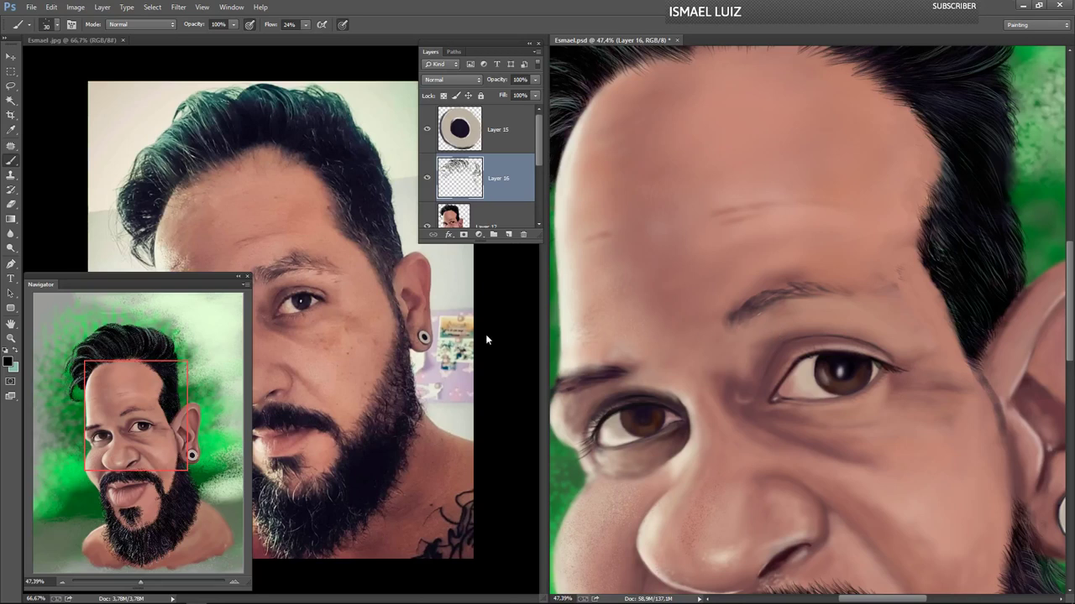
click(393, 345)
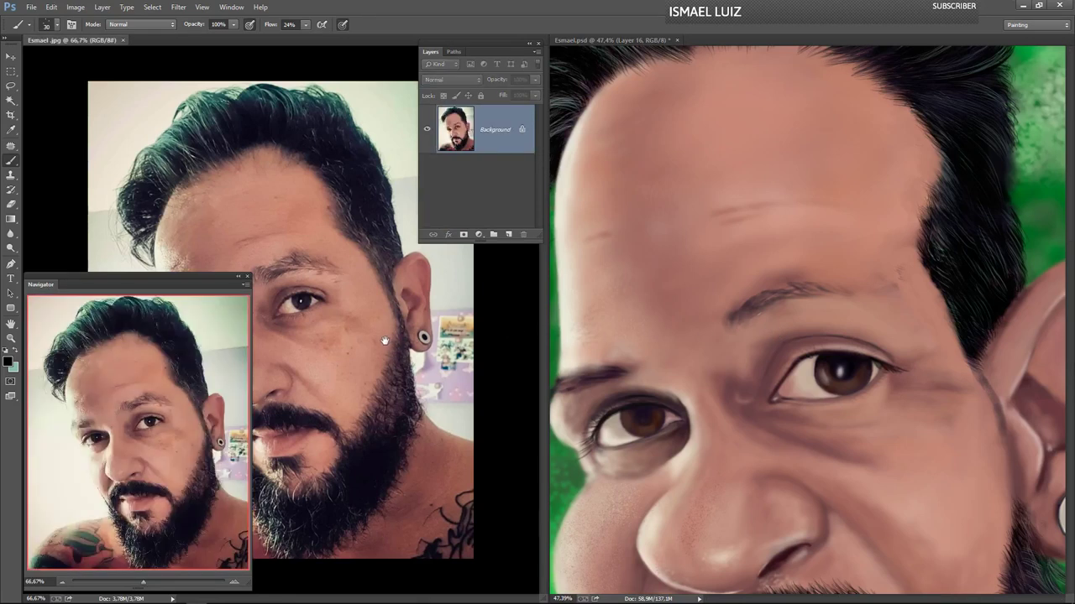
key(ctrl+plus)
key(ctrl+plus)
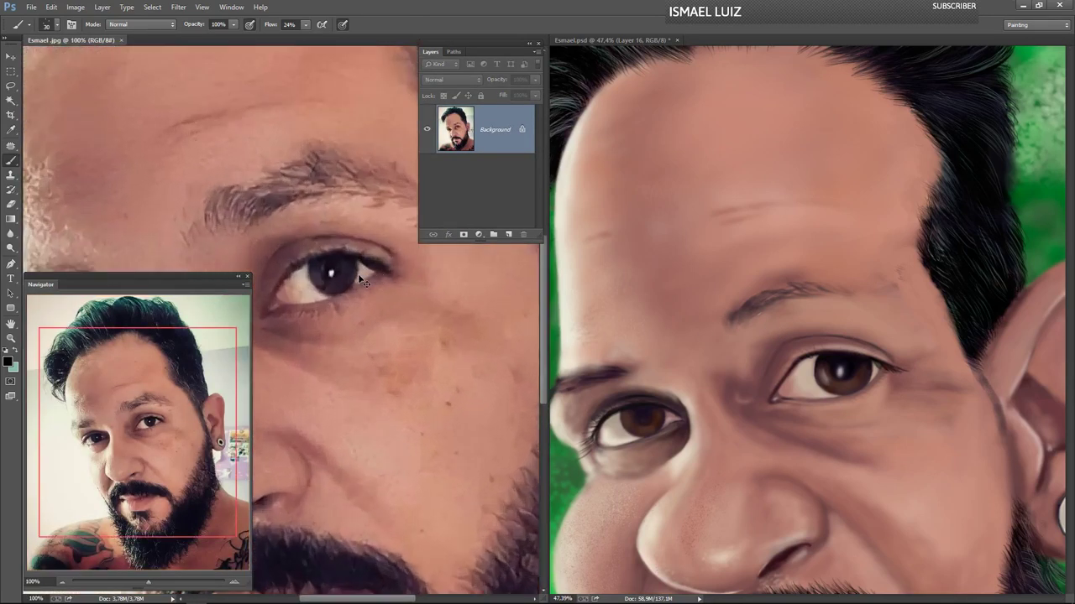
drag(384, 308, 314, 249)
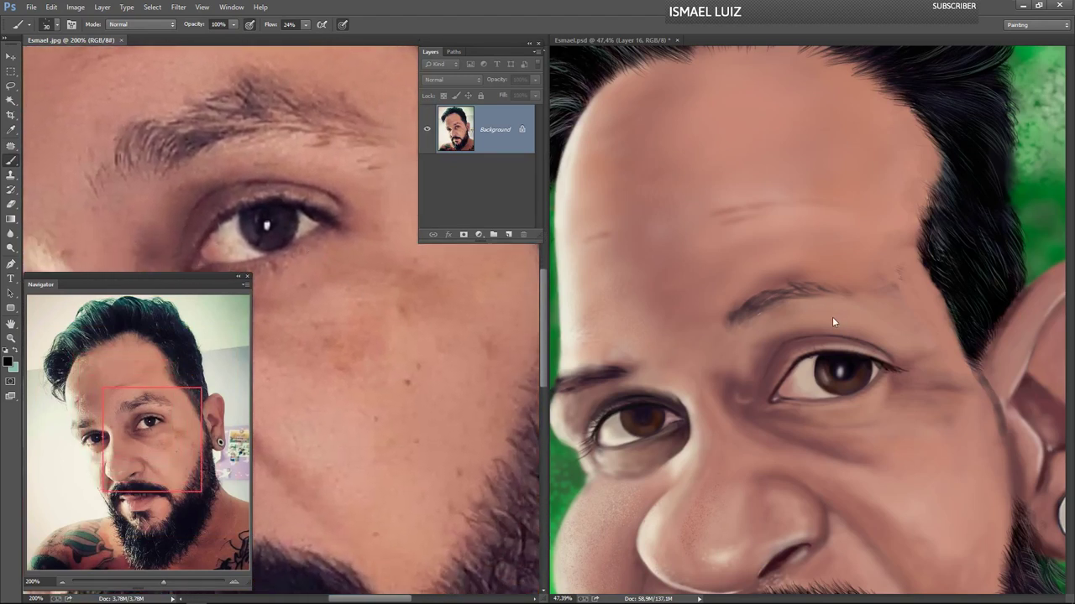
click(877, 267)
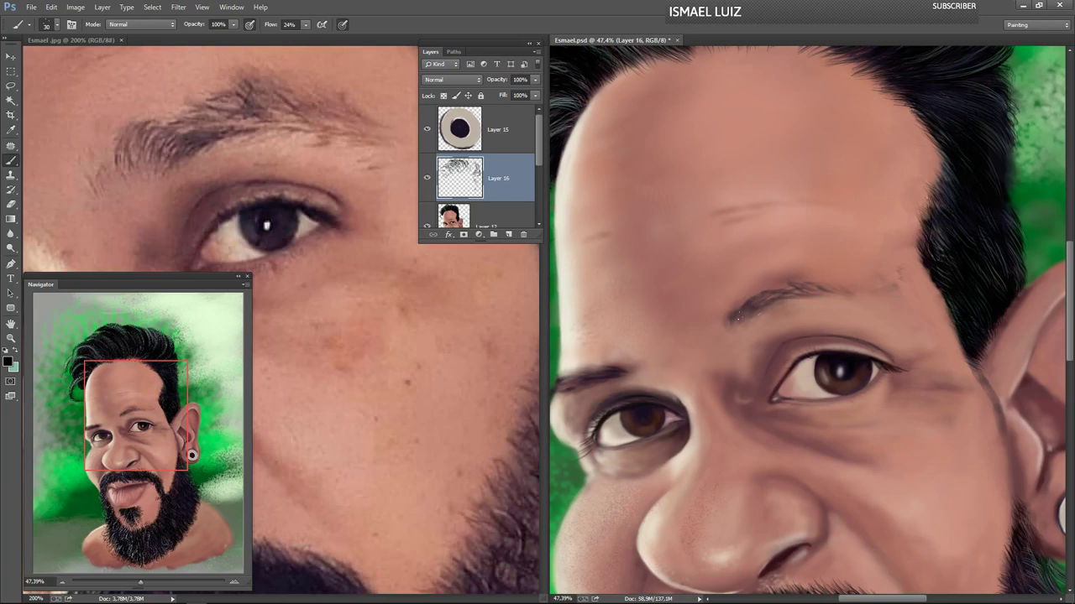
key(ctrl+plus)
key(ctrl+plus)
key(ctrl+plus)
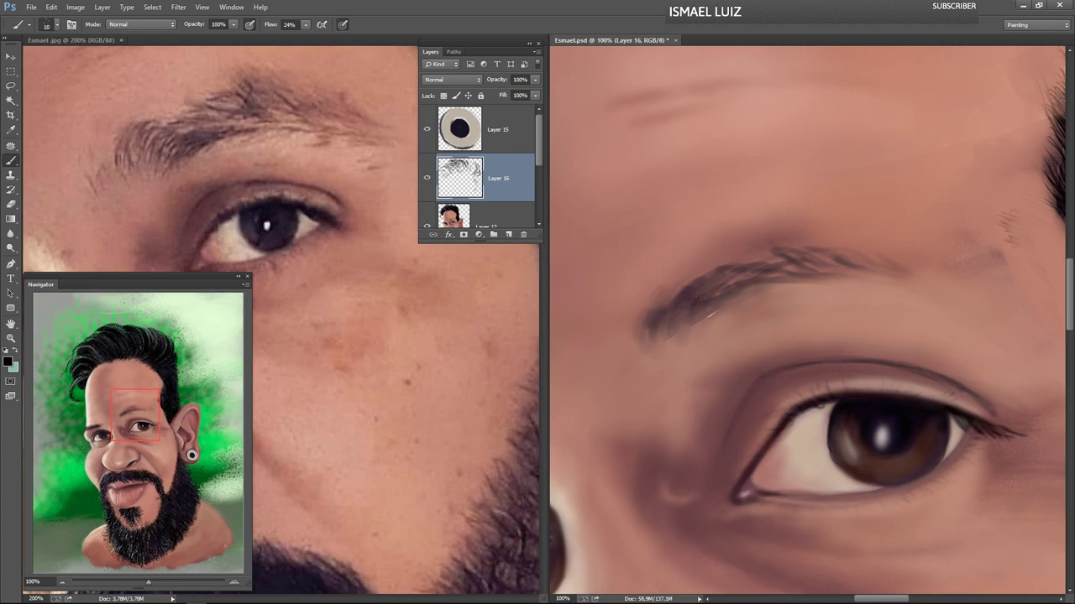
- Paint fine black hairs over the middle and arch of the eyebrow nearest the ear, using a brush size of up to 20
mouse_move(687, 327)
mouse_down()
mouse_move(698, 291)
mouse_move(680, 341)
mouse_move(718, 278)
mouse_move(697, 304)
mouse_move(773, 259)
mouse_move(694, 312)
mouse_move(753, 272)
mouse_up()
drag(709, 305, 728, 296)
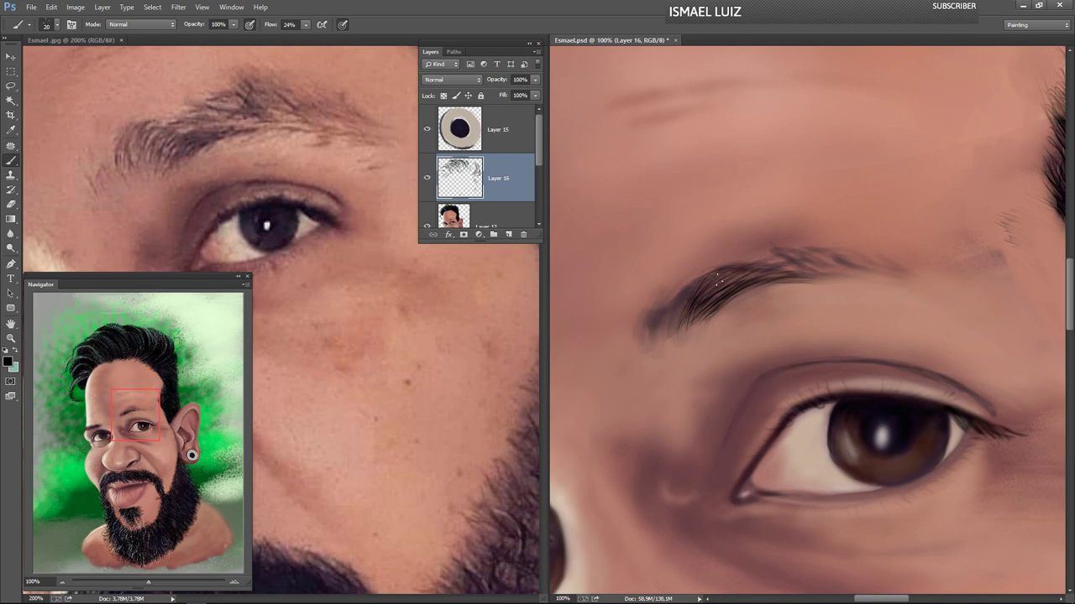
mouse_move(718, 277)
mouse_down()
mouse_move(795, 269)
mouse_move(731, 278)
mouse_move(773, 276)
mouse_move(724, 289)
mouse_move(753, 277)
mouse_up()
mouse_move(697, 300)
mouse_down()
mouse_move(747, 279)
mouse_move(735, 278)
mouse_up()
drag(831, 277, 857, 269)
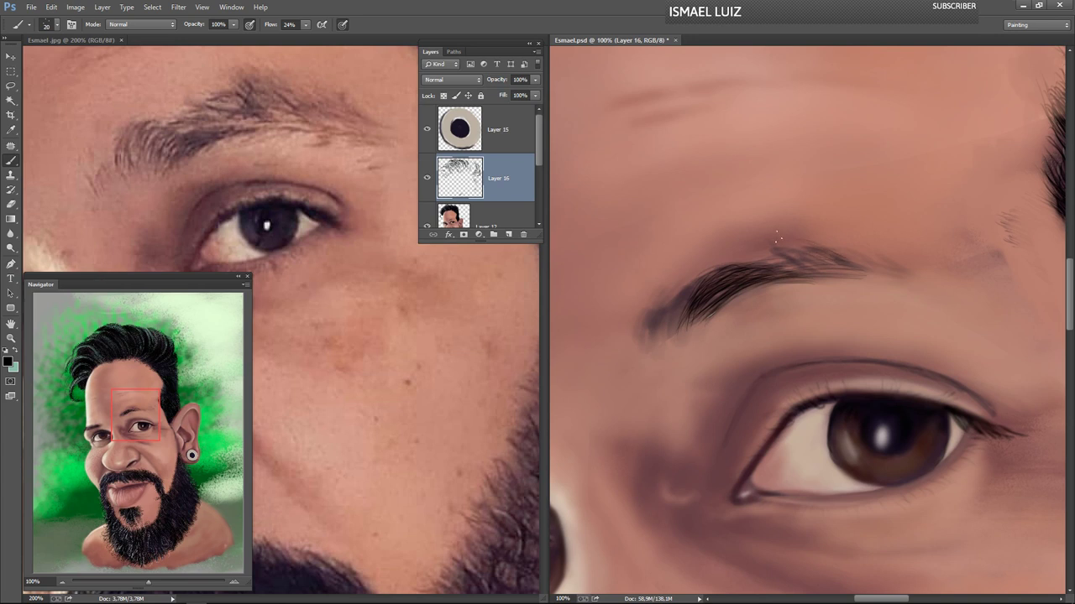
drag(790, 244, 845, 258)
drag(779, 256, 820, 262)
- Paint upward-curving black hairs at the eyebrow's inner end, adding sparse hairs towards the nose and filling the lower edge
drag(680, 296, 694, 274)
drag(675, 324, 686, 287)
drag(660, 320, 677, 281)
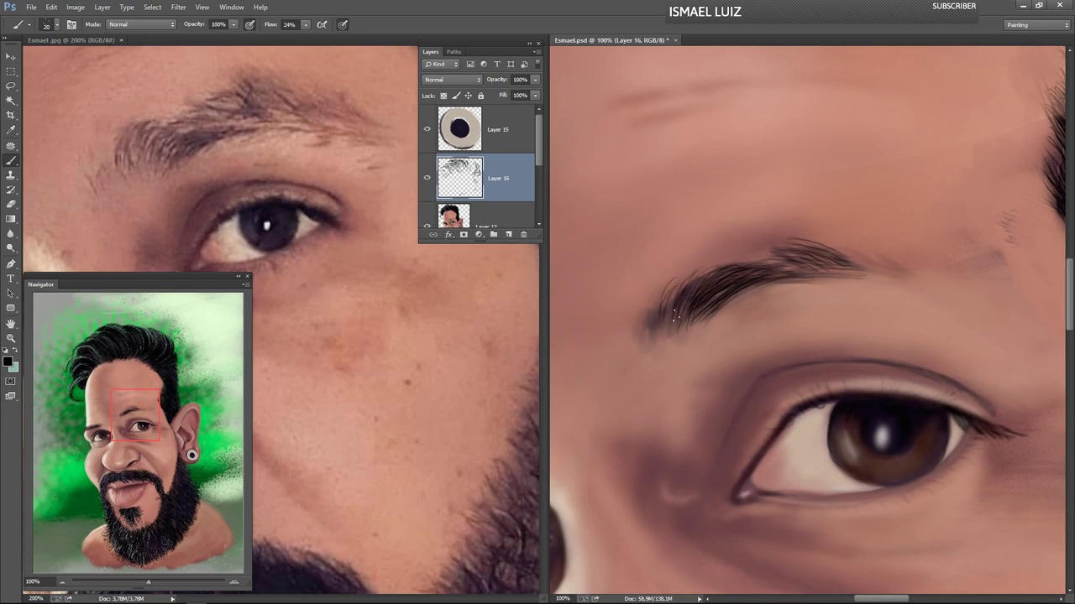
drag(642, 333, 649, 302)
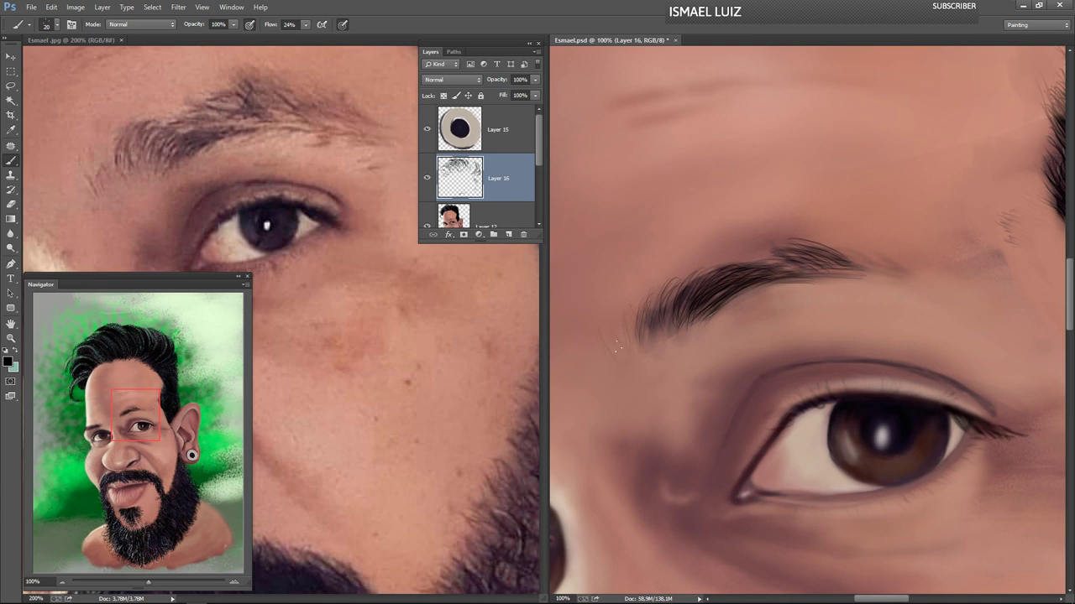
mouse_move(618, 360)
mouse_down()
mouse_move(606, 330)
mouse_move(617, 308)
mouse_up()
mouse_move(634, 334)
mouse_down()
mouse_move(640, 285)
mouse_move(638, 316)
mouse_move(660, 294)
mouse_move(650, 336)
mouse_move(670, 280)
mouse_up()
mouse_move(666, 307)
mouse_down()
mouse_move(690, 262)
mouse_move(676, 277)
mouse_move(676, 267)
mouse_up()
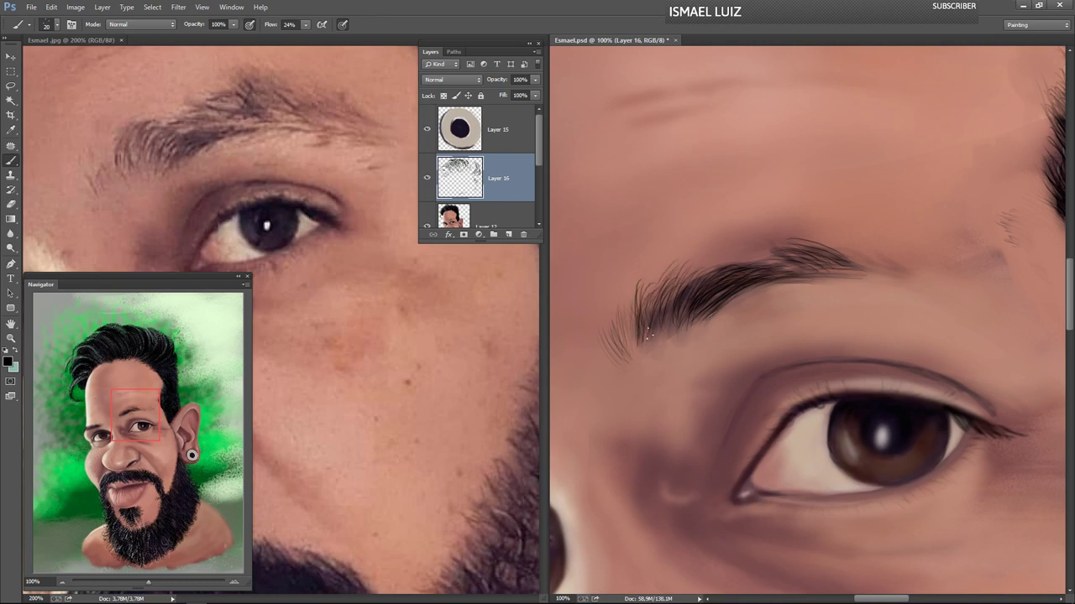
mouse_move(649, 347)
mouse_down()
mouse_move(660, 285)
mouse_move(681, 323)
mouse_up()
drag(665, 342, 657, 311)
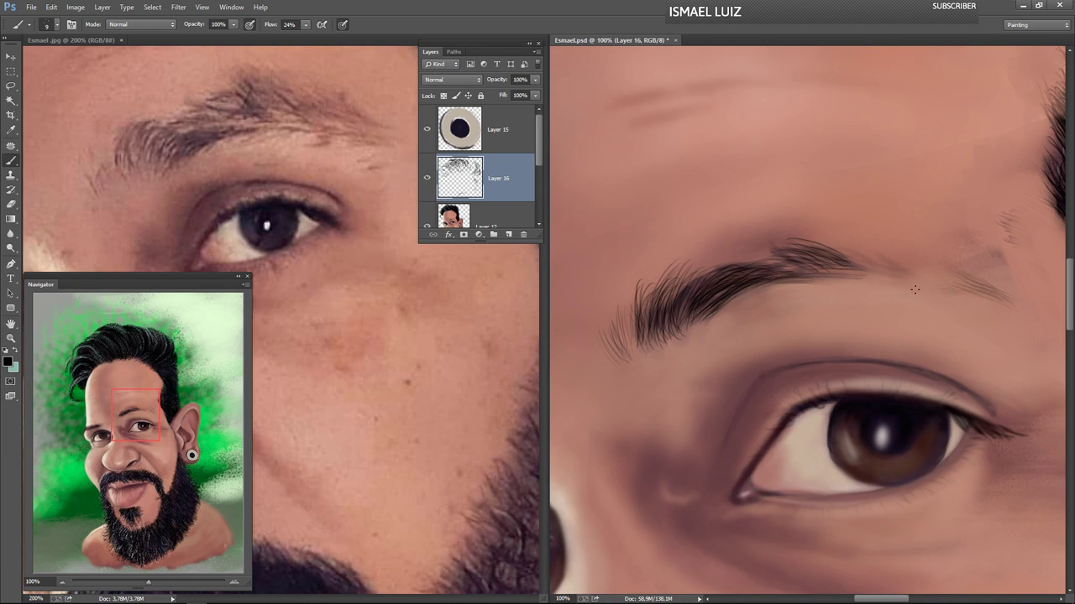
- Paint thin tapering black hairs along the eyebrow's outer tail and upper edge with a brush size of about 10
drag(952, 289, 922, 283)
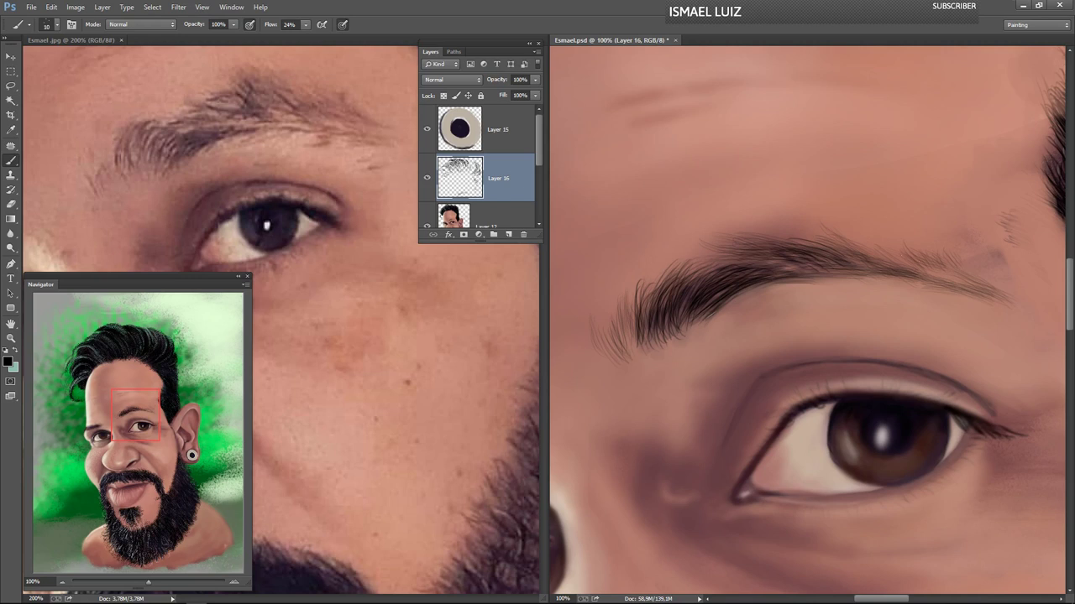
drag(947, 266, 953, 279)
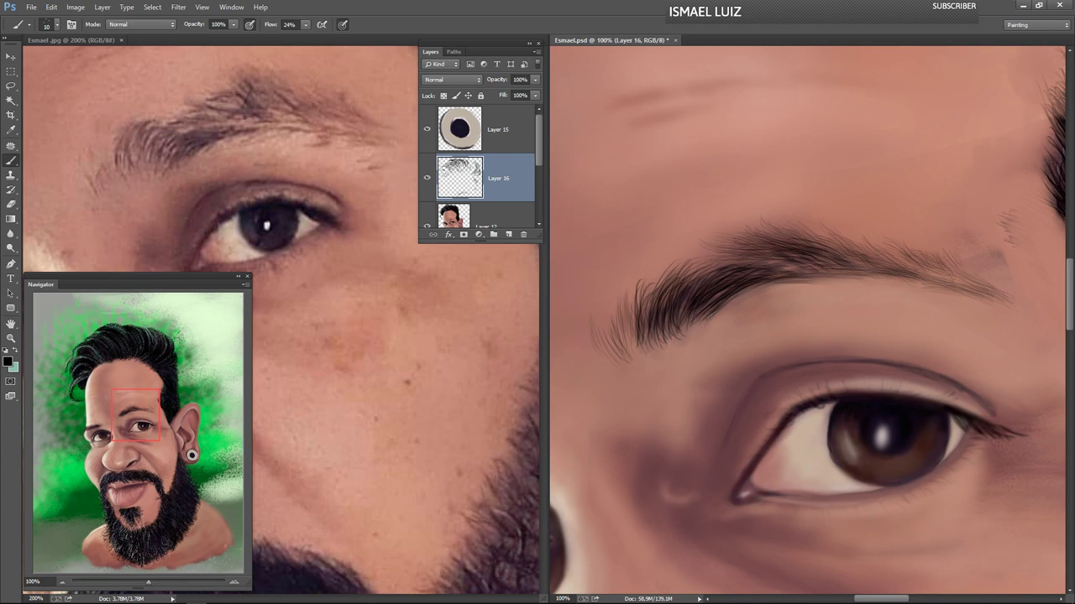
- Add fine tapering black hairs to the eyebrow's upper arch and thicken its inner end with upward-curving strokes, using a brush size of 10
drag(790, 230, 777, 219)
drag(825, 248, 839, 229)
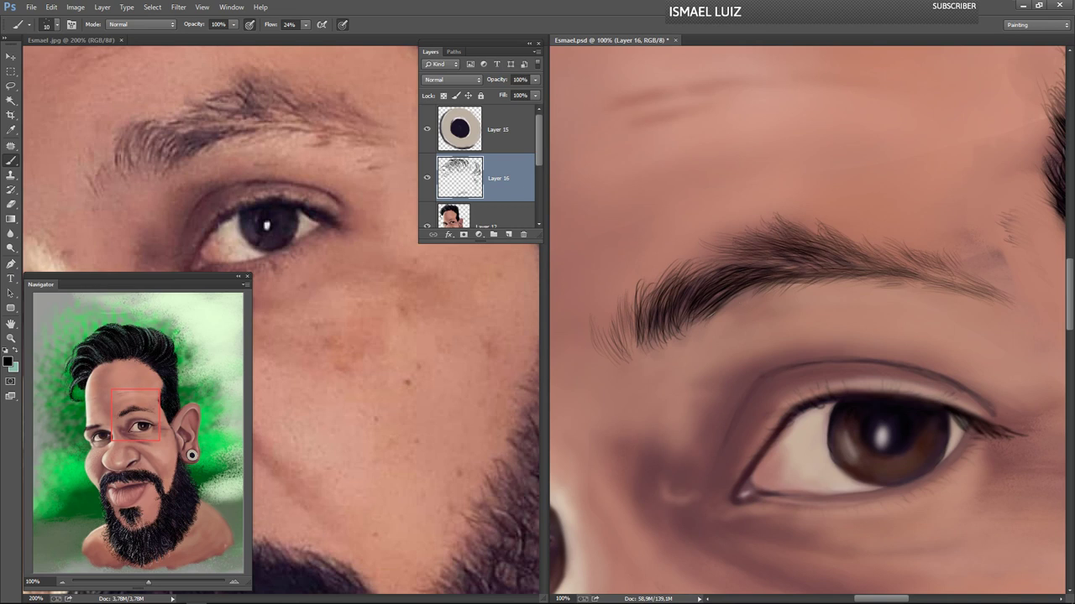
drag(700, 328, 705, 320)
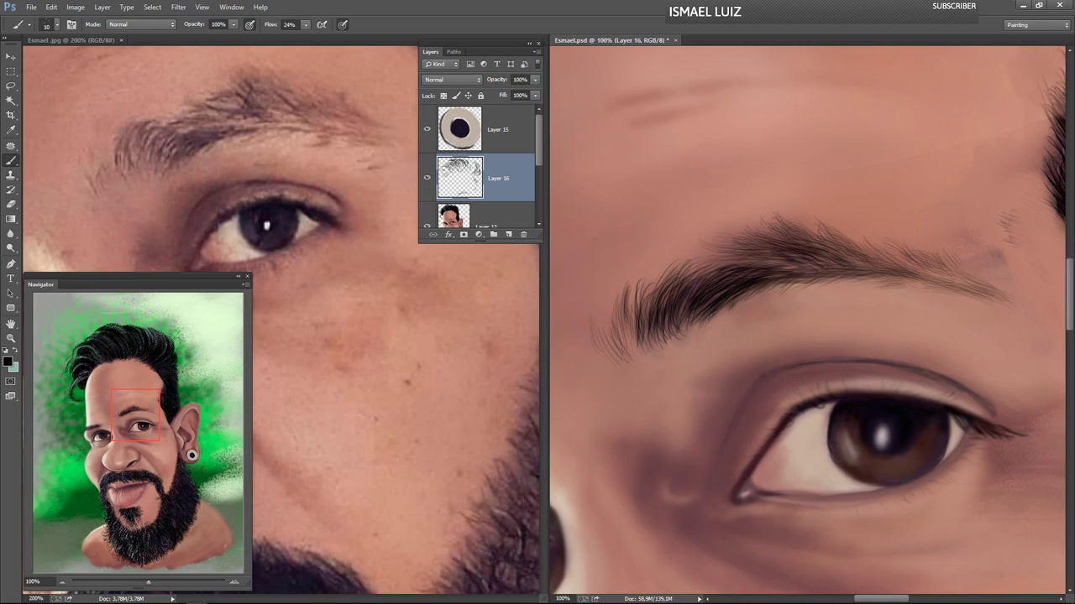
drag(633, 282, 640, 267)
drag(630, 309, 634, 287)
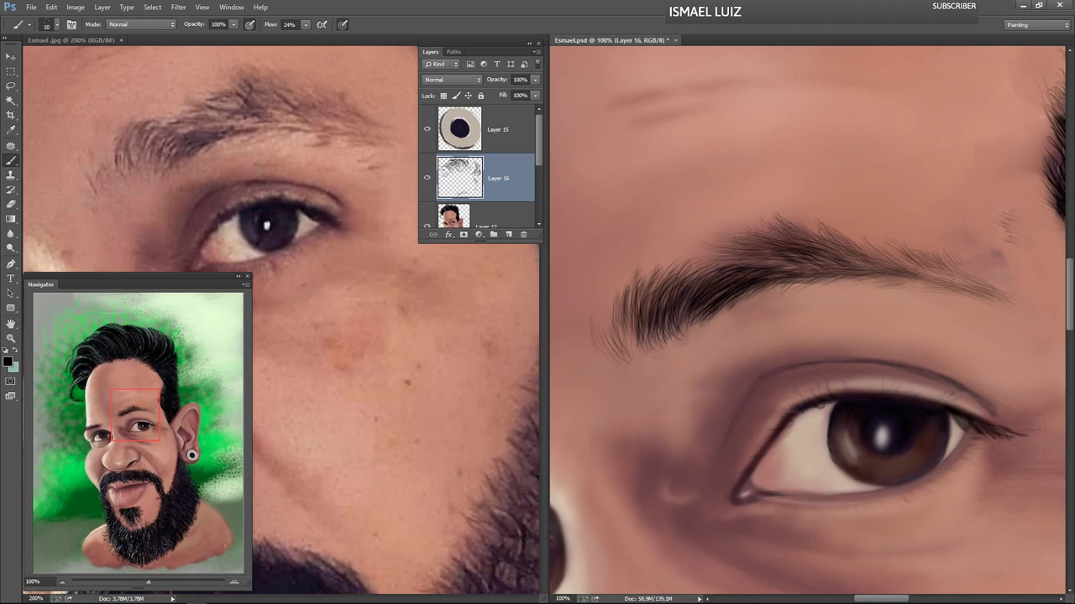
- On Layer 12, cover the stray marks between the eyebrow's tail and the hairline with sampled skin tone, using the 91 px brush
drag(959, 223, 892, 221)
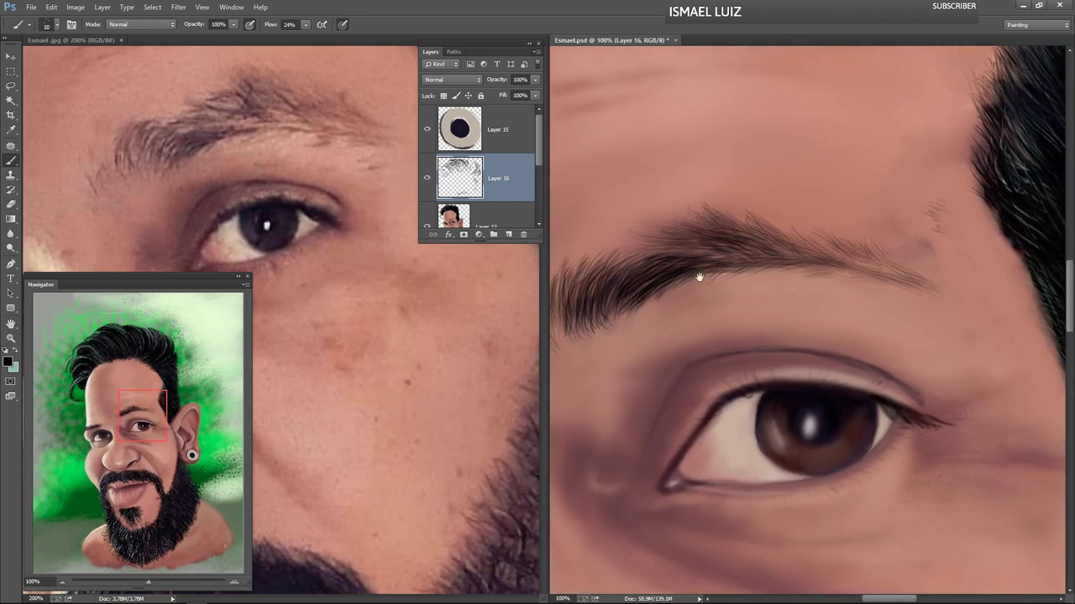
click(515, 225)
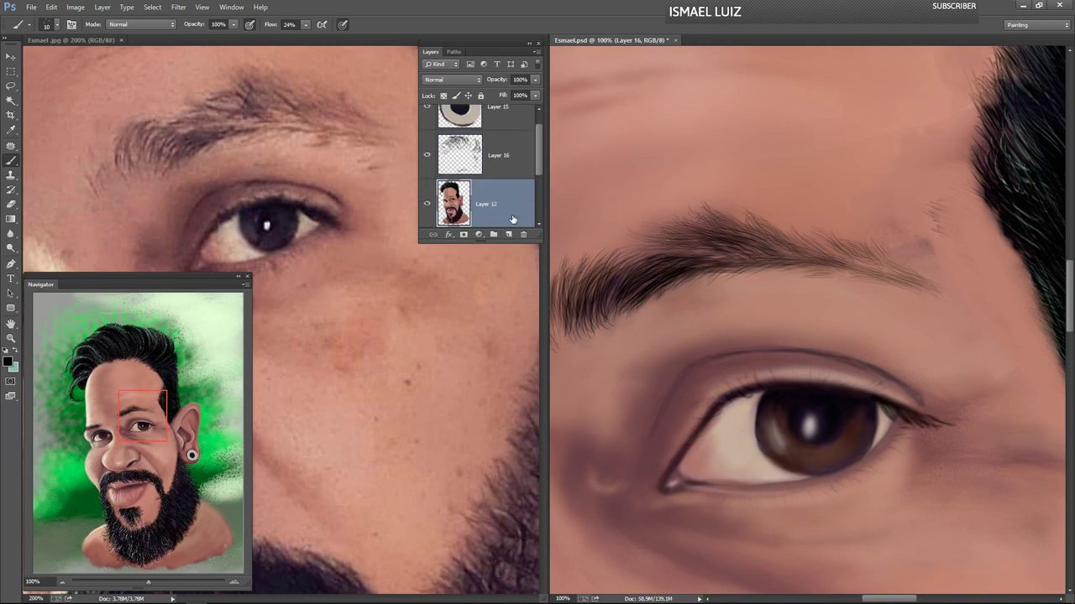
click(57, 26)
drag(180, 312, 188, 419)
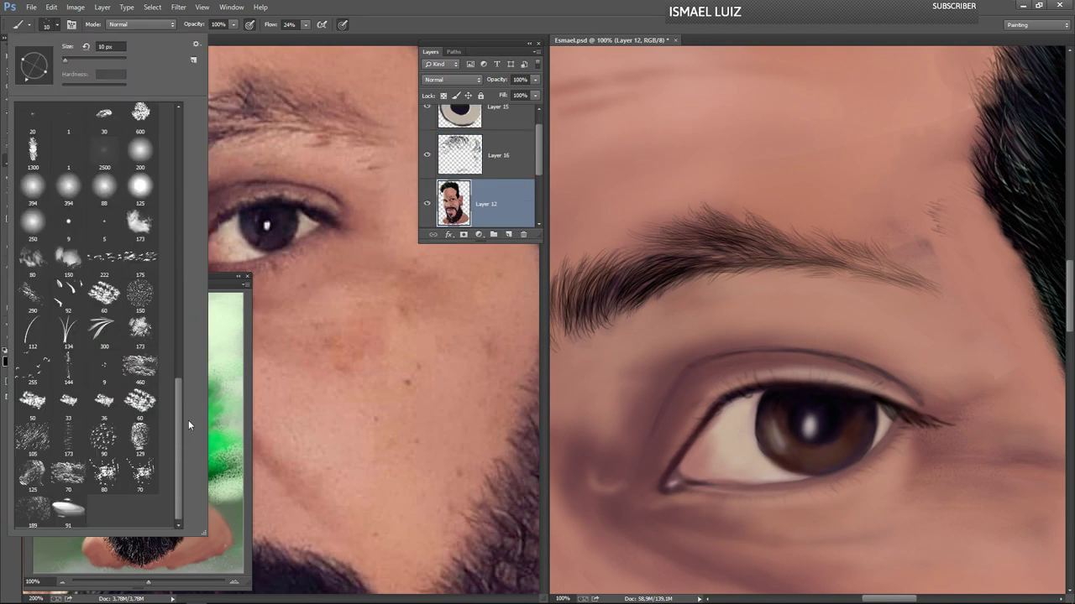
click(84, 507)
click(793, 313)
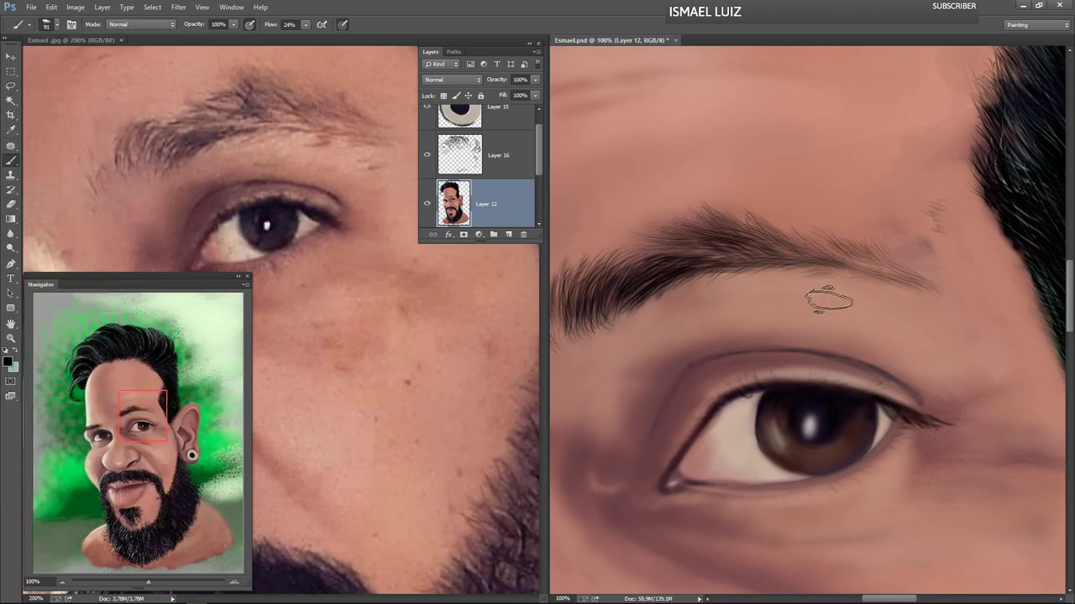
key(x)
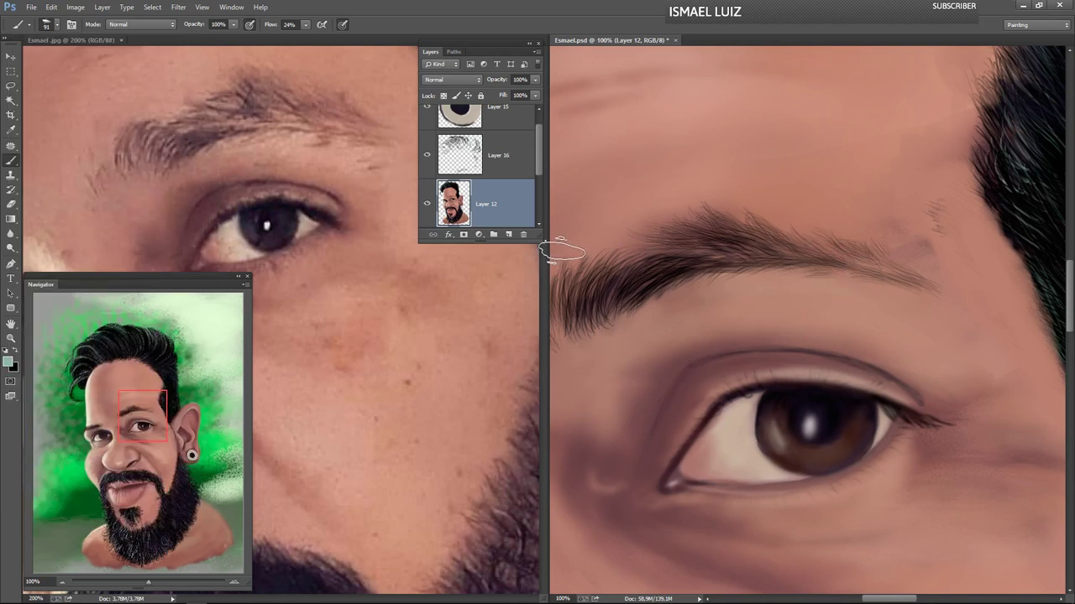
key(i)
click(759, 147)
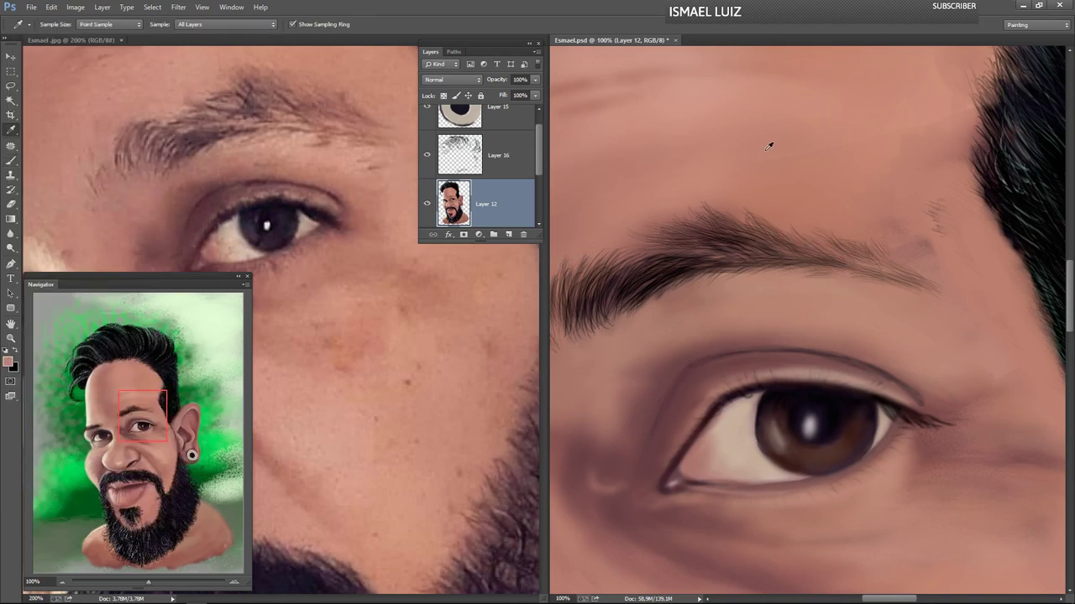
click(952, 241)
key(b)
mouse_move(941, 223)
mouse_down()
mouse_move(930, 211)
mouse_move(924, 232)
mouse_move(953, 264)
mouse_move(885, 228)
mouse_move(882, 182)
mouse_move(919, 158)
mouse_move(923, 223)
mouse_move(999, 360)
mouse_move(987, 287)
mouse_up()
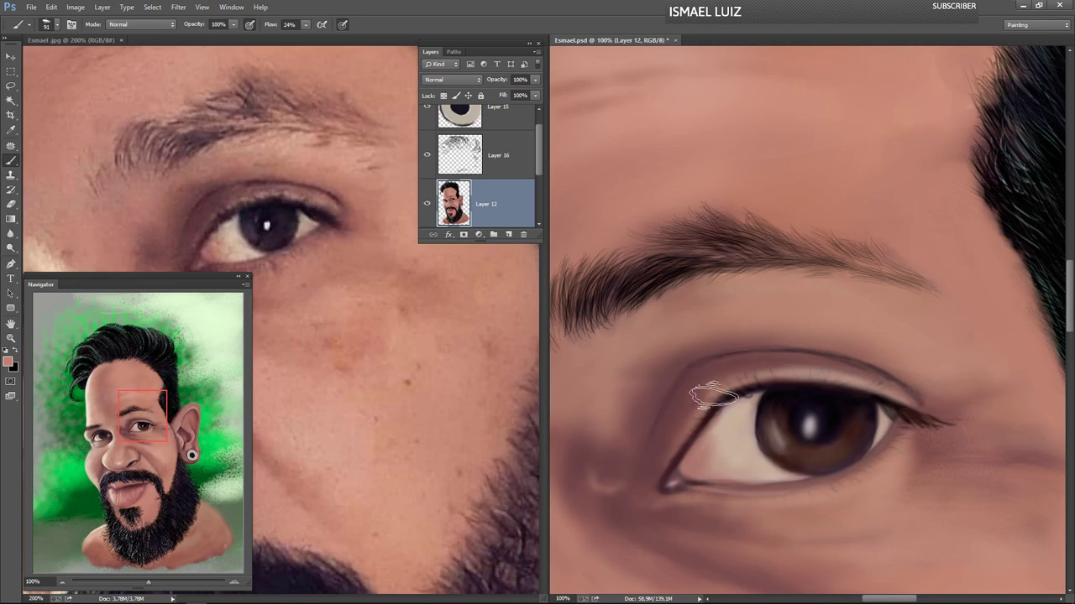
- Choose the 300 px soft round brush with 0% hardness and reduce its size to 90 px
click(52, 24)
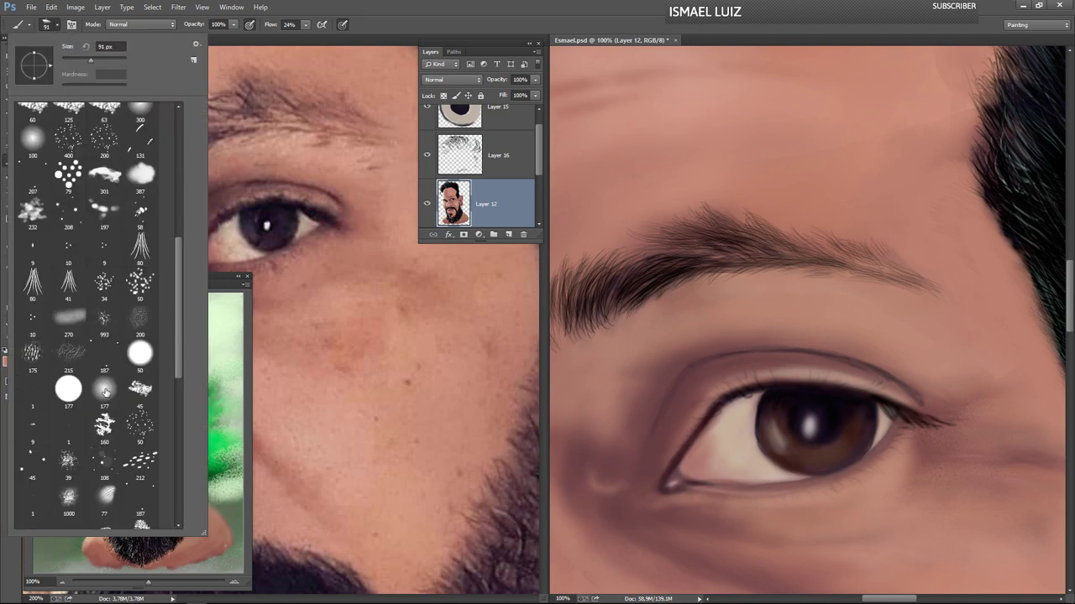
drag(178, 311, 175, 267)
click(140, 223)
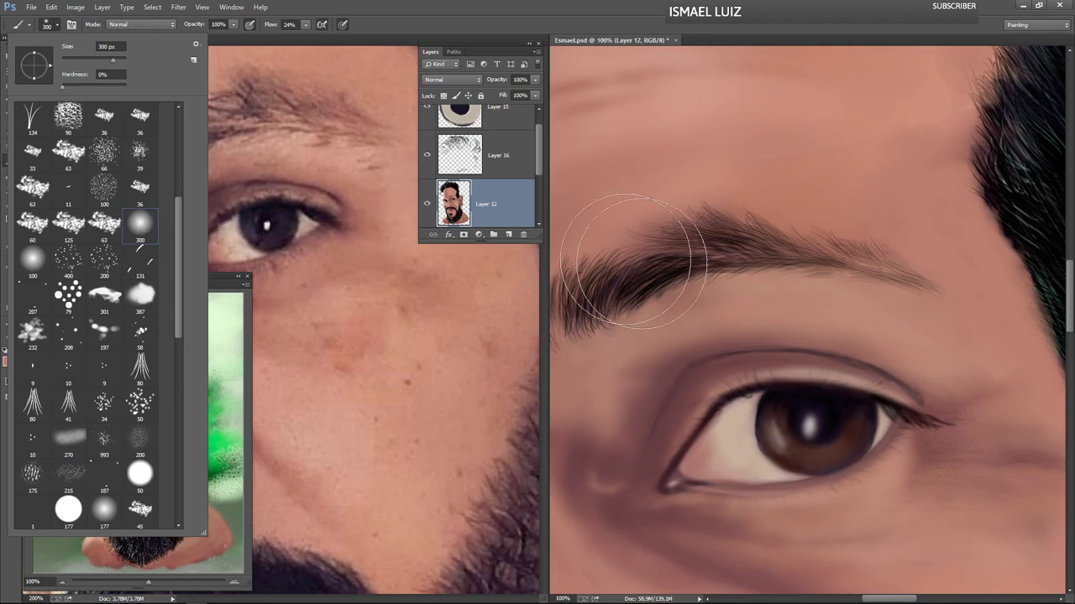
key(Return)
key(bracketleft)
key(bracketleft)
key(bracketleft)
key(bracketleft)
key(bracketleft)
key(bracketleft)
key(bracketleft)
key(bracketleft)
key(bracketleft)
key(bracketleft)
key(bracketleft)
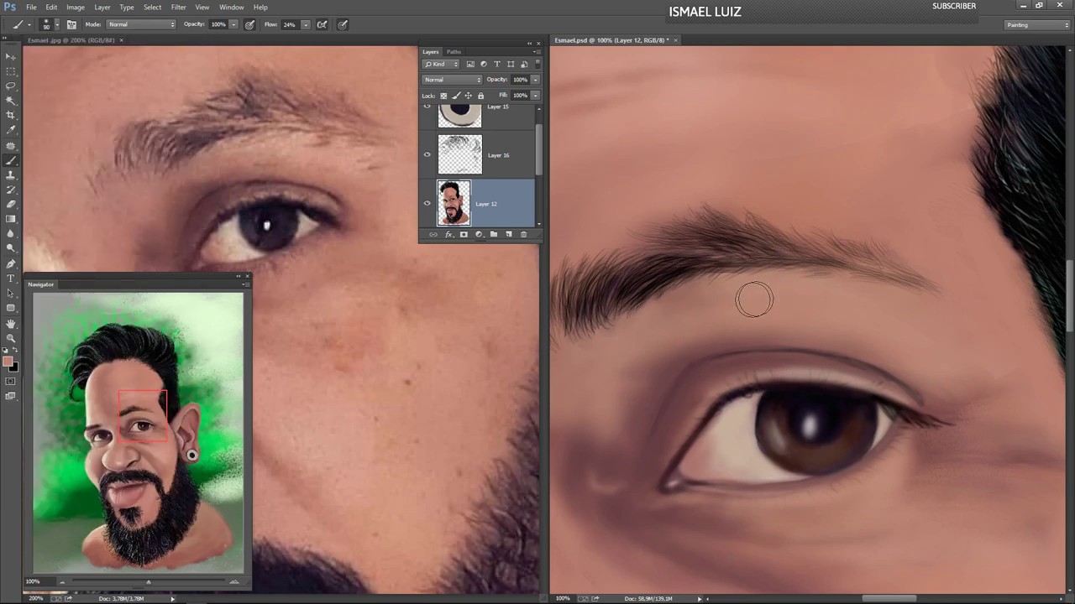
- Shade around the eye's upper crease with a sampled dark shadow tone at 50% opacity and 10% flow, reducing the brush to 25 px
click(289, 25)
text(10)
key(Return)
click(220, 24)
text(10)
key(Return)
alt+click(208, 213)
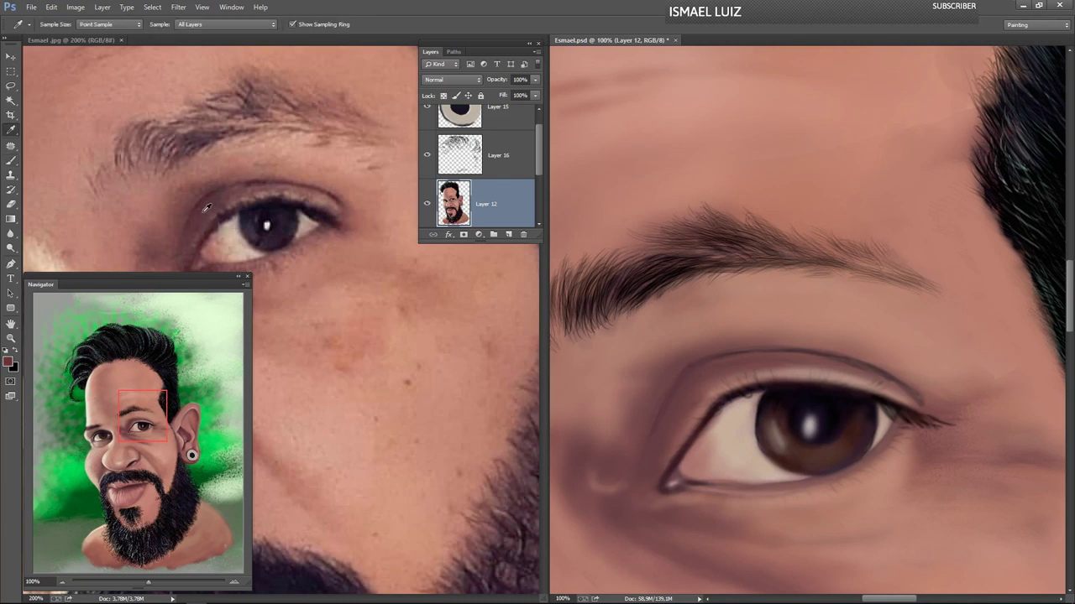
alt+click(638, 441)
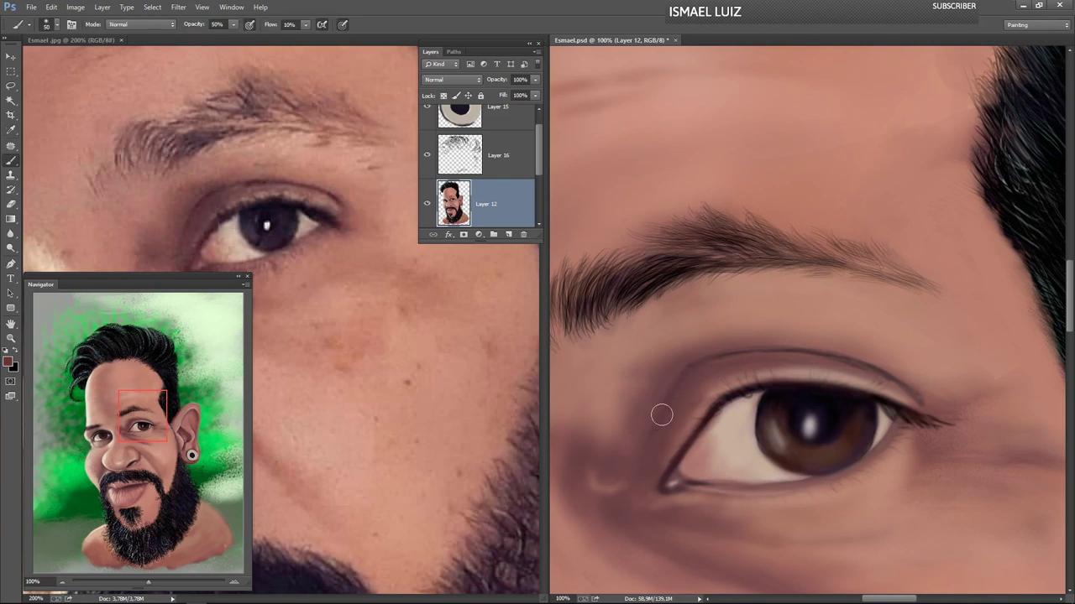
key(bracketleft)
key(bracketleft)
key(bracketleft)
- Try the 200 px scattered-dot brush on the forehead above the eyebrow and undo the test strokes
click(55, 24)
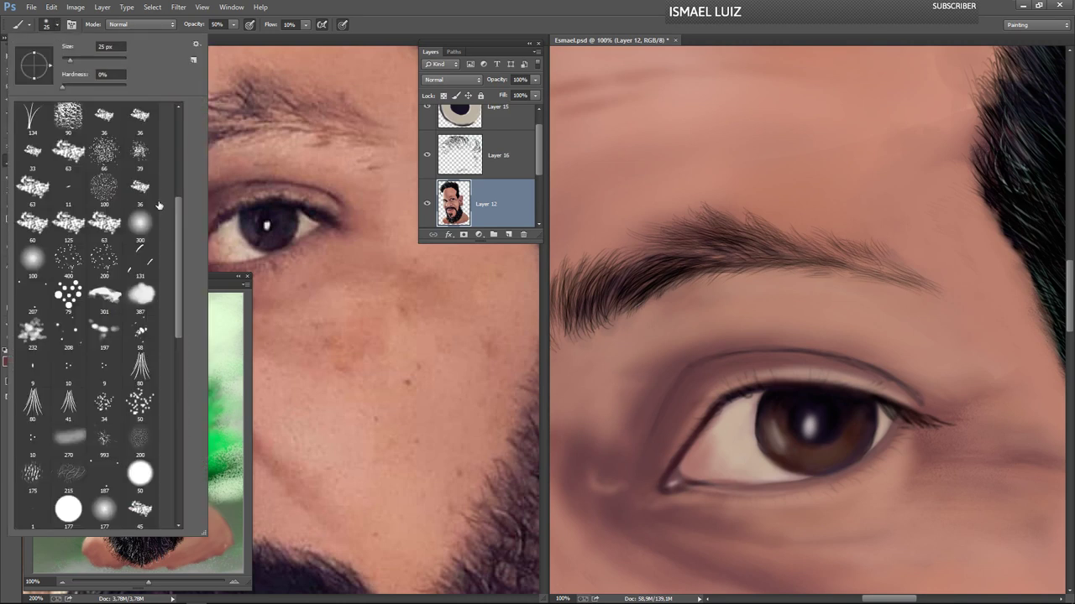
mouse_move(178, 271)
mouse_down()
mouse_move(174, 254)
mouse_move(188, 411)
mouse_move(179, 250)
mouse_up()
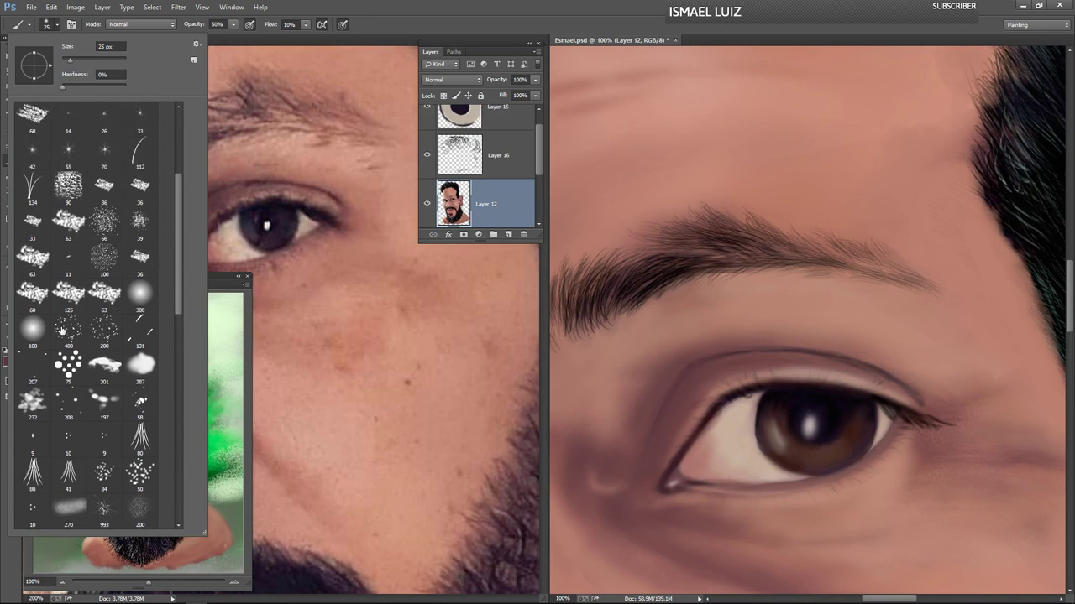
click(104, 330)
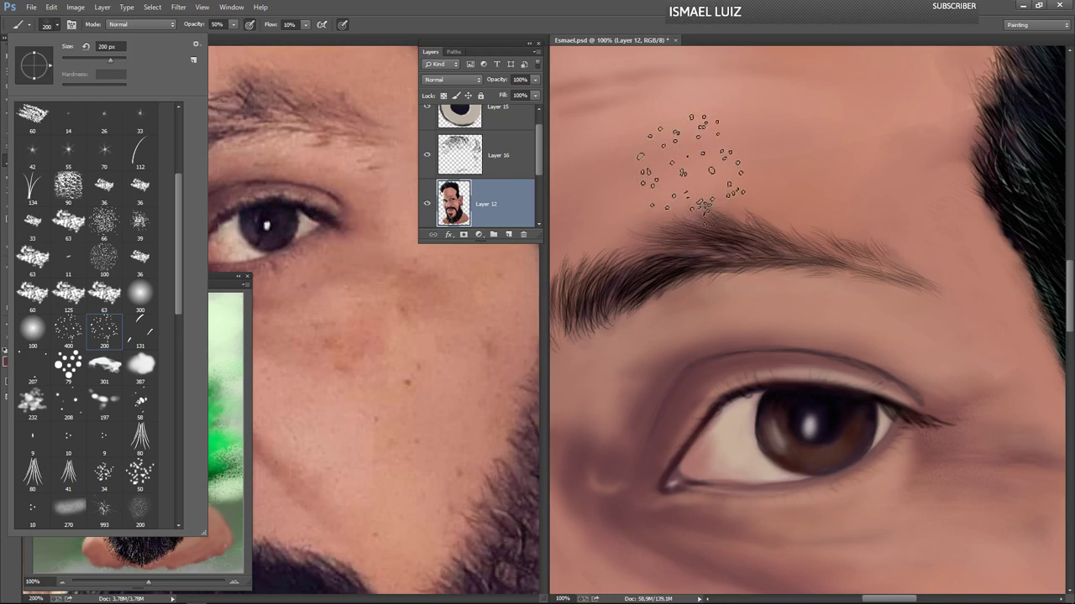
drag(690, 162, 698, 172)
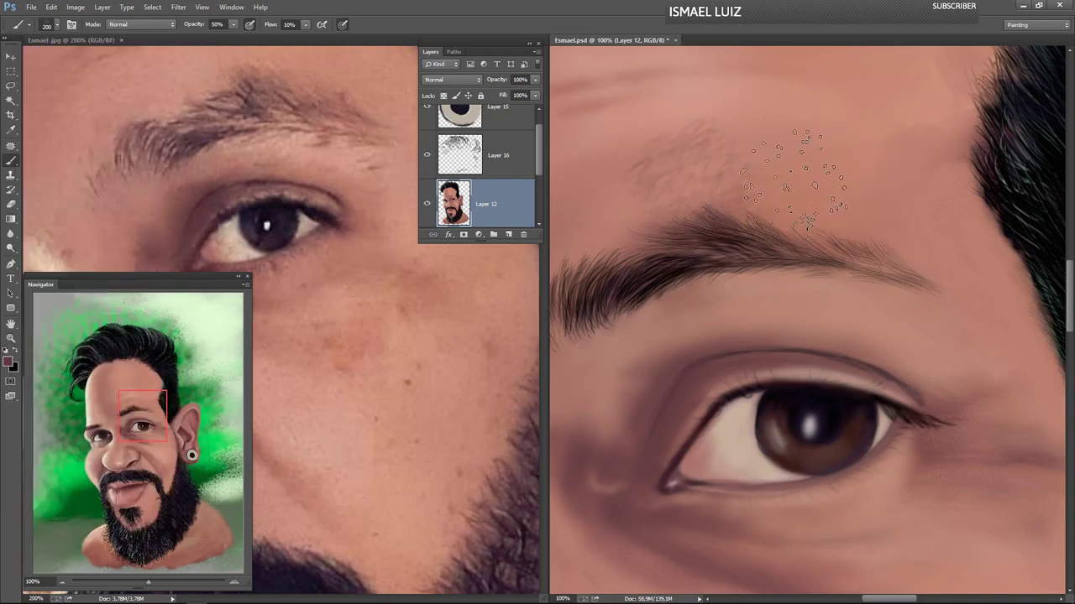
key(ctrl+z)
drag(773, 169, 634, 247)
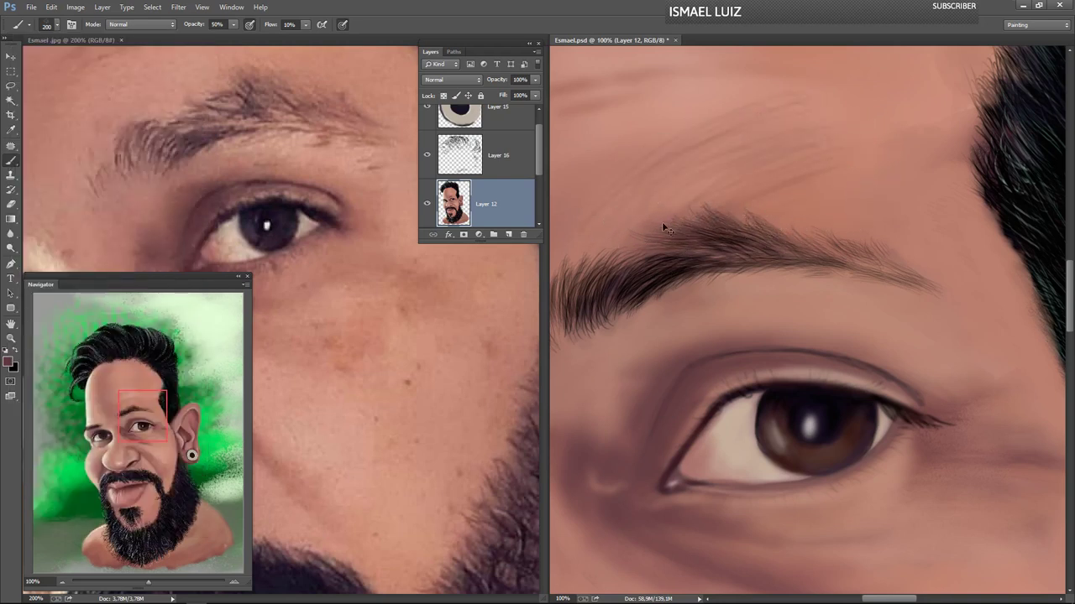
key(ctrl+z)
- Try the 50 px and 34 px speckle brushes on the forehead above the eyebrow and undo the test strokes
click(52, 30)
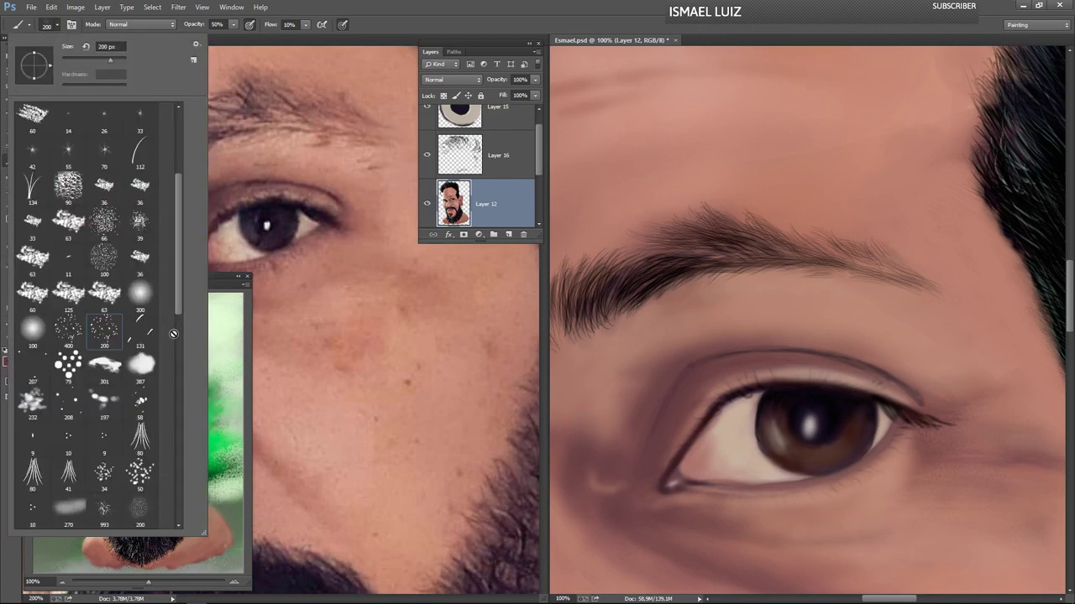
drag(178, 284, 181, 330)
click(140, 322)
click(661, 169)
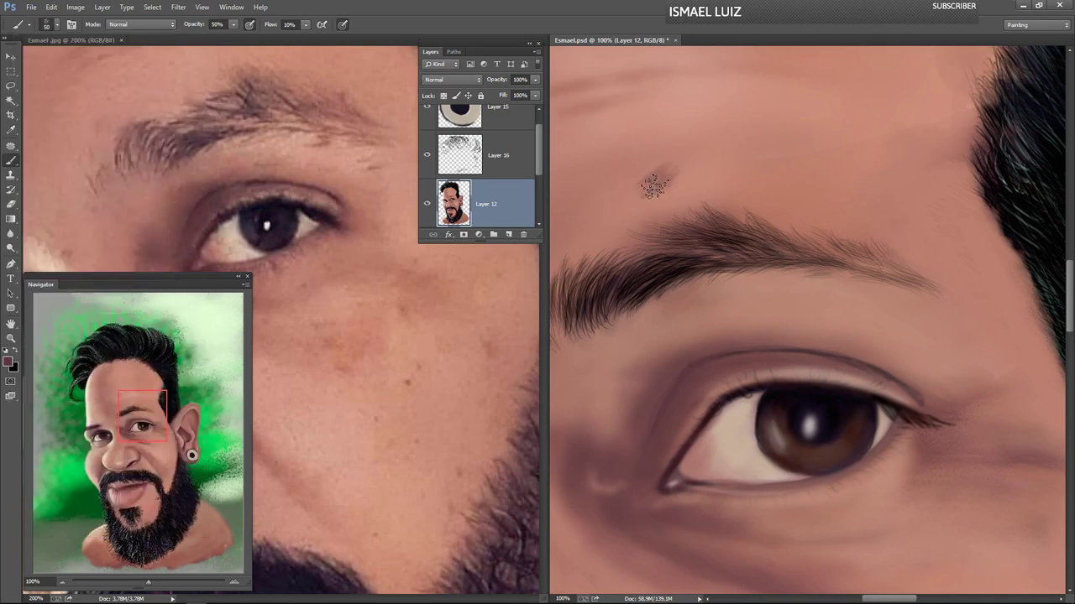
click(56, 24)
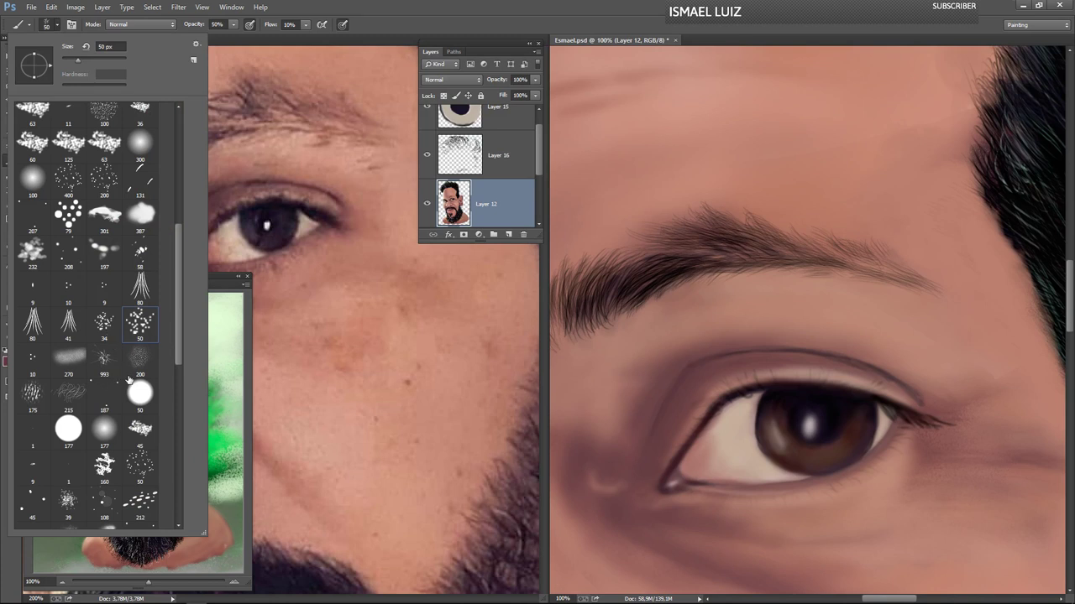
click(104, 322)
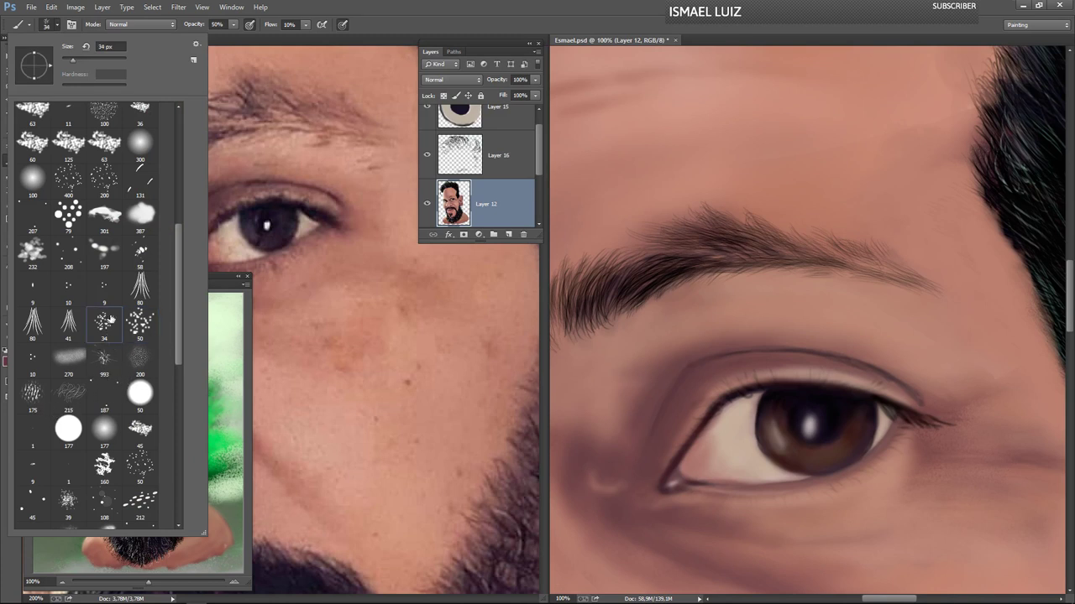
click(623, 152)
drag(612, 170, 656, 147)
key(ctrl+z)
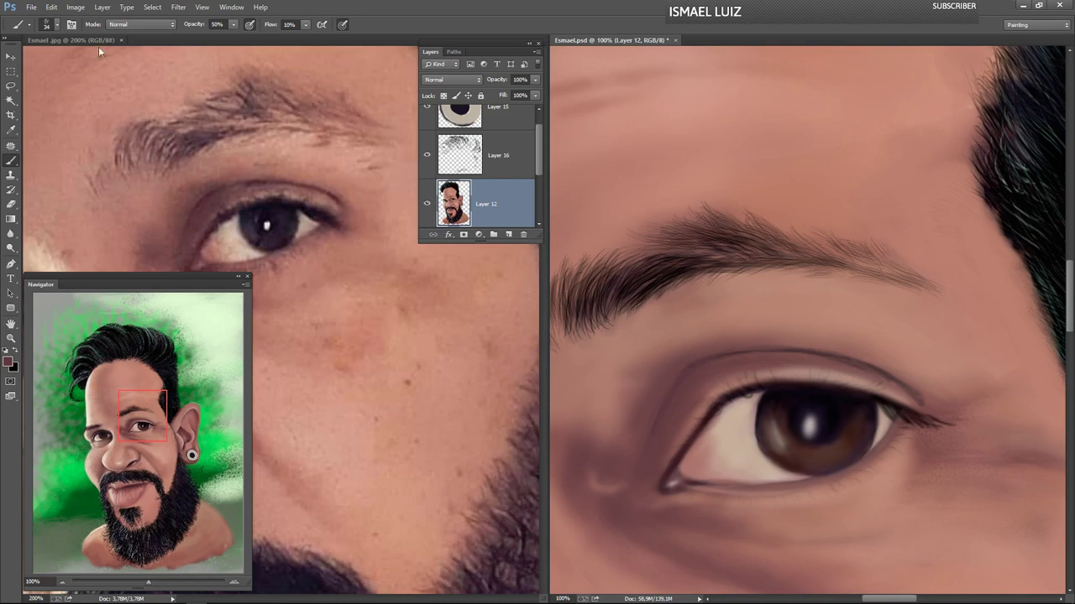
- Choose the 200 px fine-grain texture brush and reduce its size to 90 px
click(56, 25)
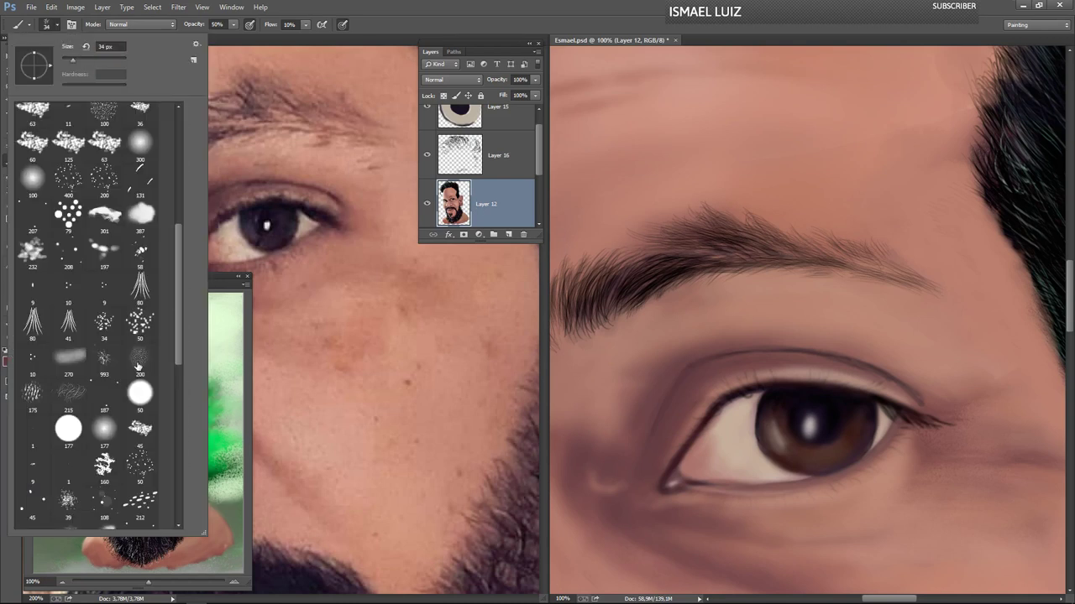
click(139, 361)
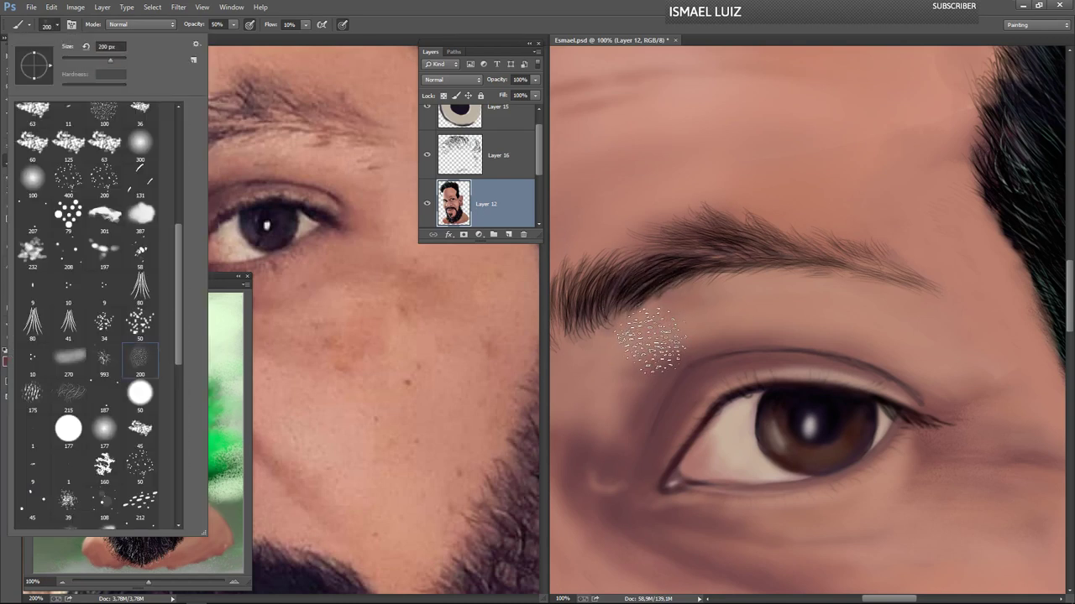
key(Return)
key(bracketleft)
key(bracketleft)
key(bracketleft)
key(bracketleft)
key(bracketleft)
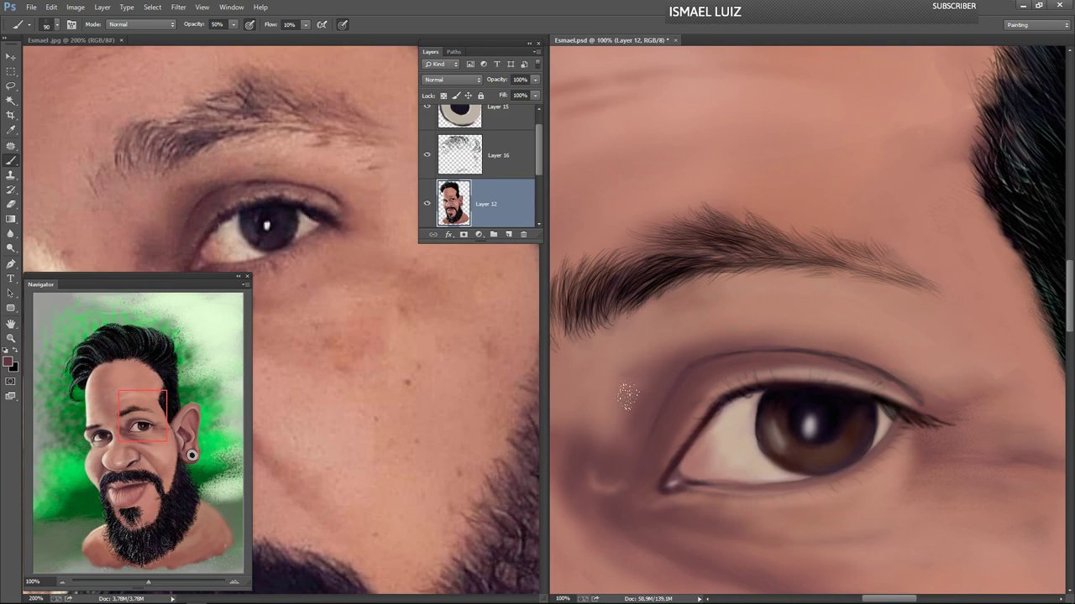
- Stipple fine skin texture between the eyebrow and the upper eyelid at 80% opacity and 50% flow with the 90 px brush
key(bracketright)
key(bracketright)
key(bracketright)
key(bracketright)
text(0)
key(Return)
key(bracketleft)
key(bracketleft)
key(bracketleft)
key(bracketleft)
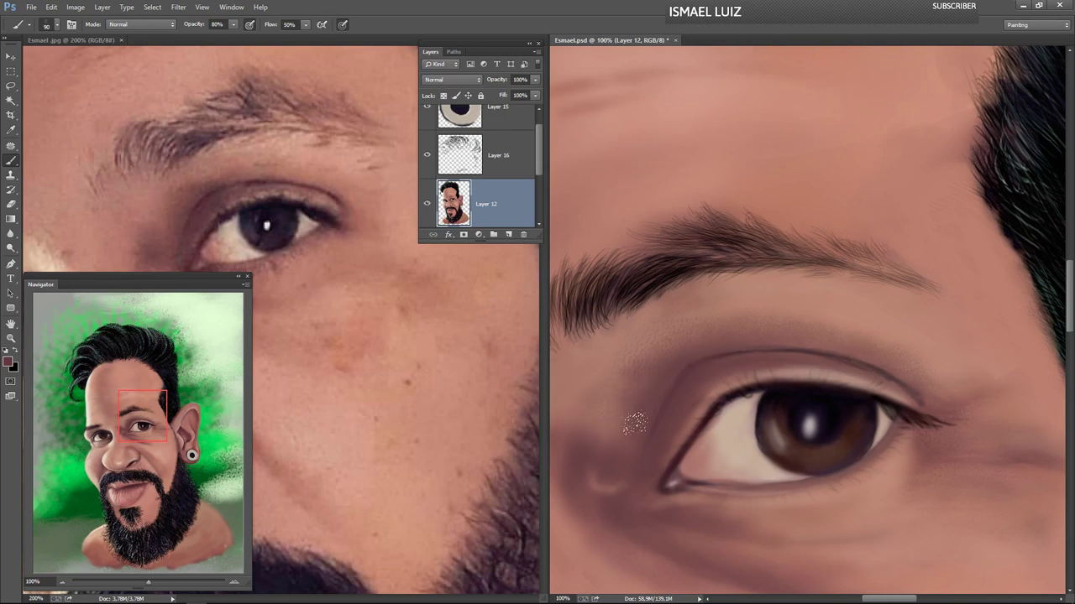
- Stipple skin texture under the eye, along the nose and around the nostril, enlarging the brush to 150 px
drag(671, 479, 721, 277)
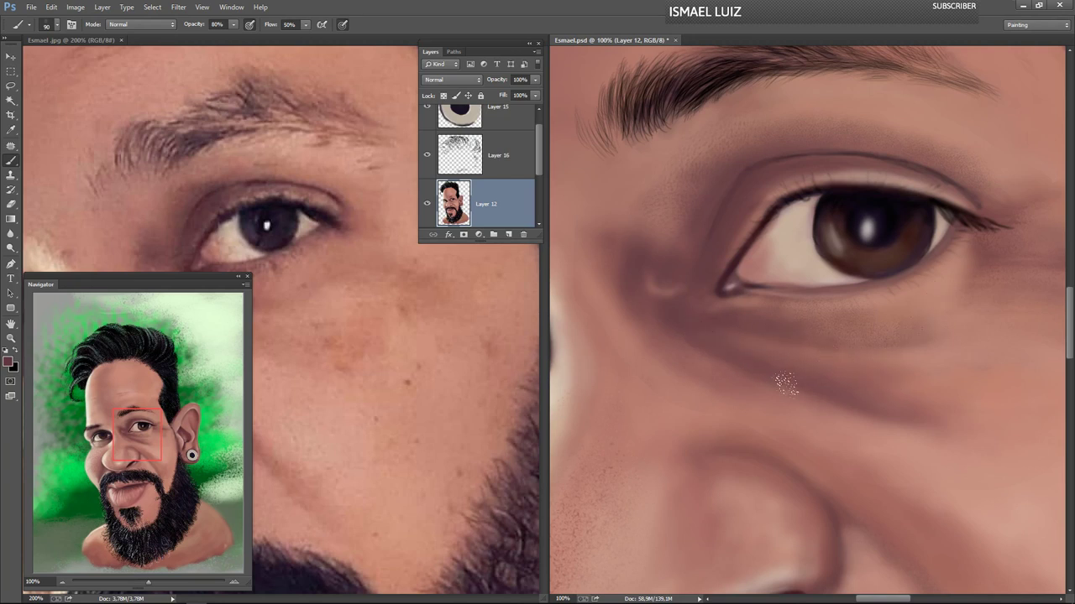
mouse_move(649, 435)
mouse_down()
mouse_move(714, 379)
mouse_move(767, 408)
mouse_up()
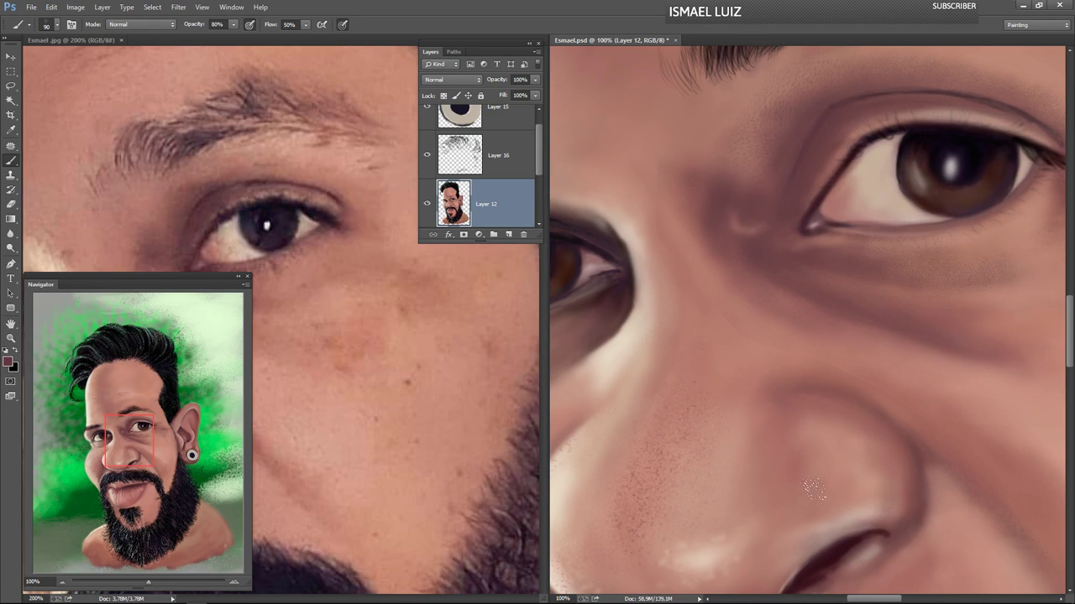
key(bracketright)
key(bracketright)
key(bracketright)
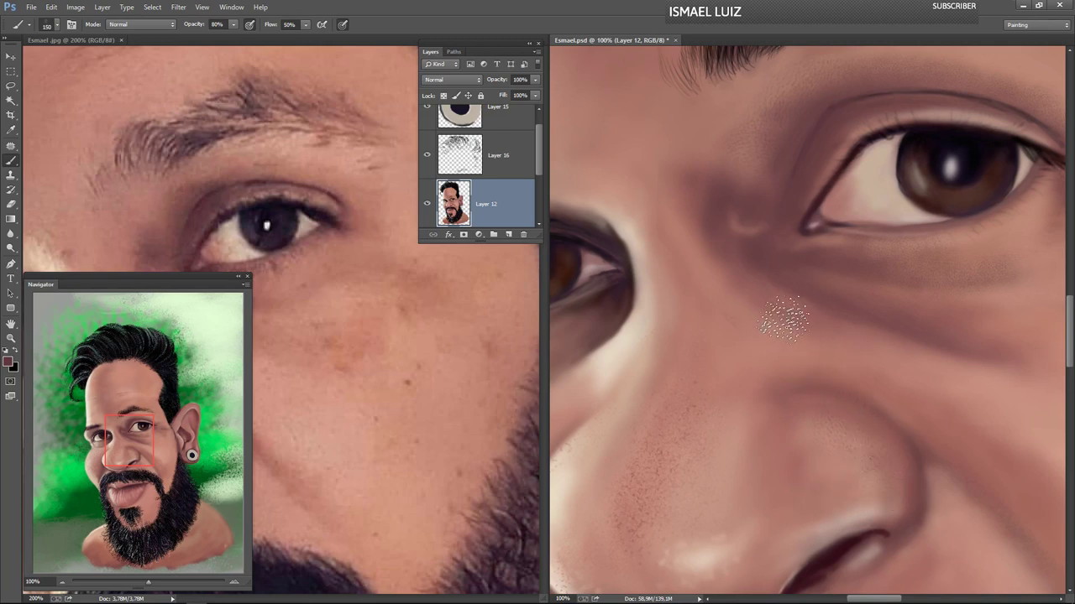
- Show the caricature's face at 50% and the reference photo's other eyebrow and nose for comparison
scroll(789, 313, down, 2)
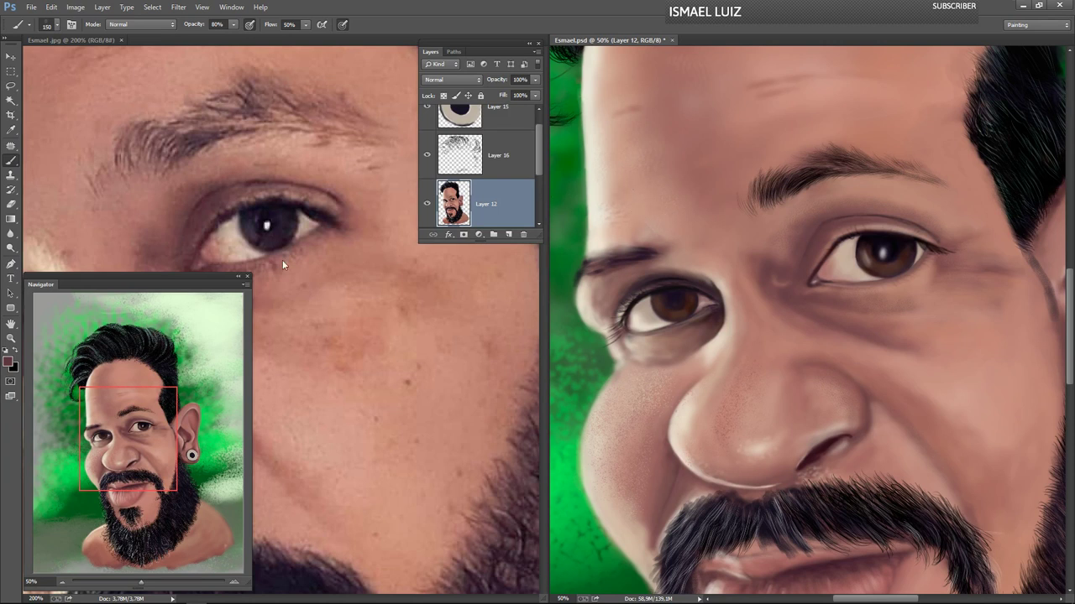
click(107, 213)
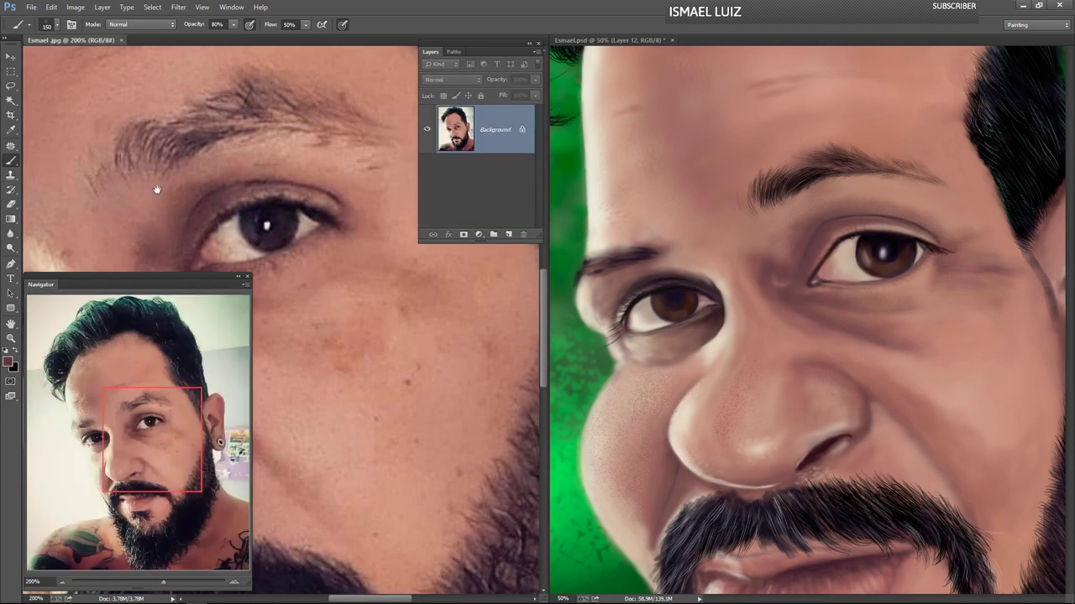
drag(127, 208, 291, 261)
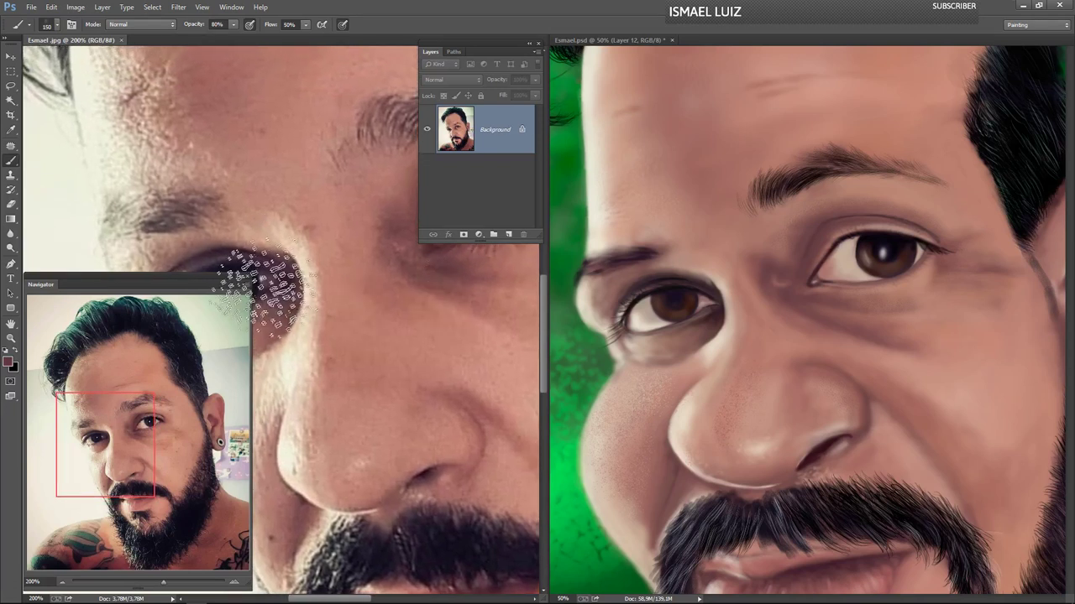
- Sample the light skin tone beside the reference photo's inner eye and stipple it along the caricature's nose bridge, reducing the brush to 175 px
key(i)
click(304, 253)
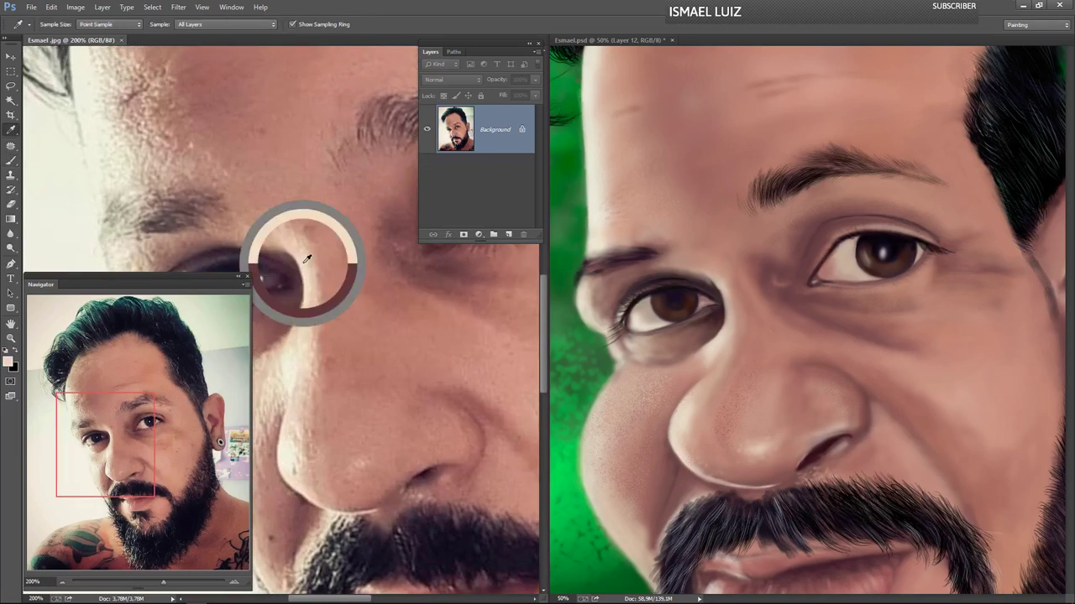
key(b)
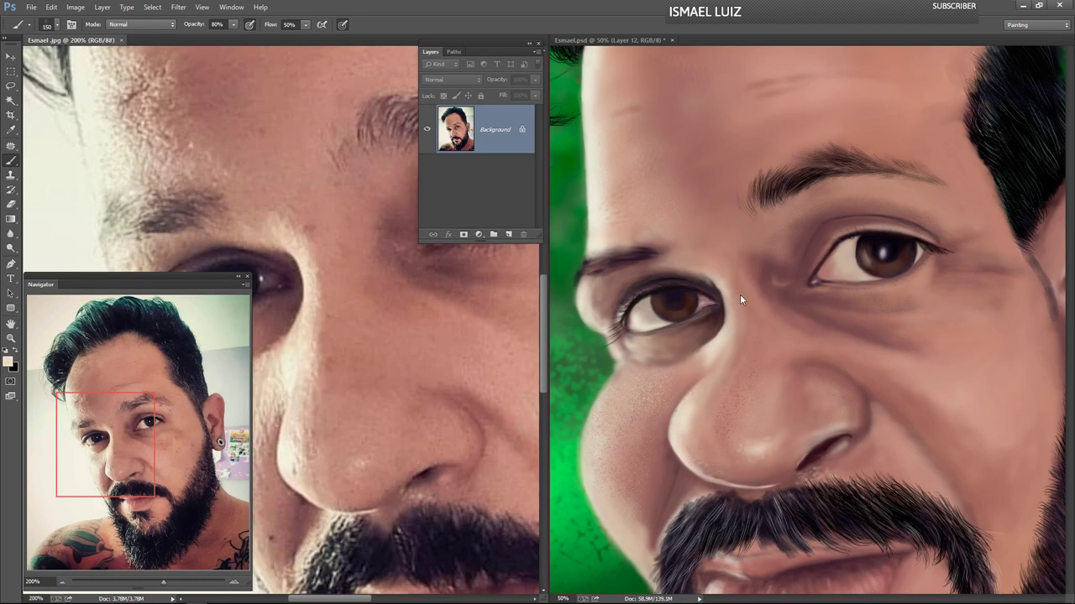
click(740, 289)
drag(740, 288, 730, 300)
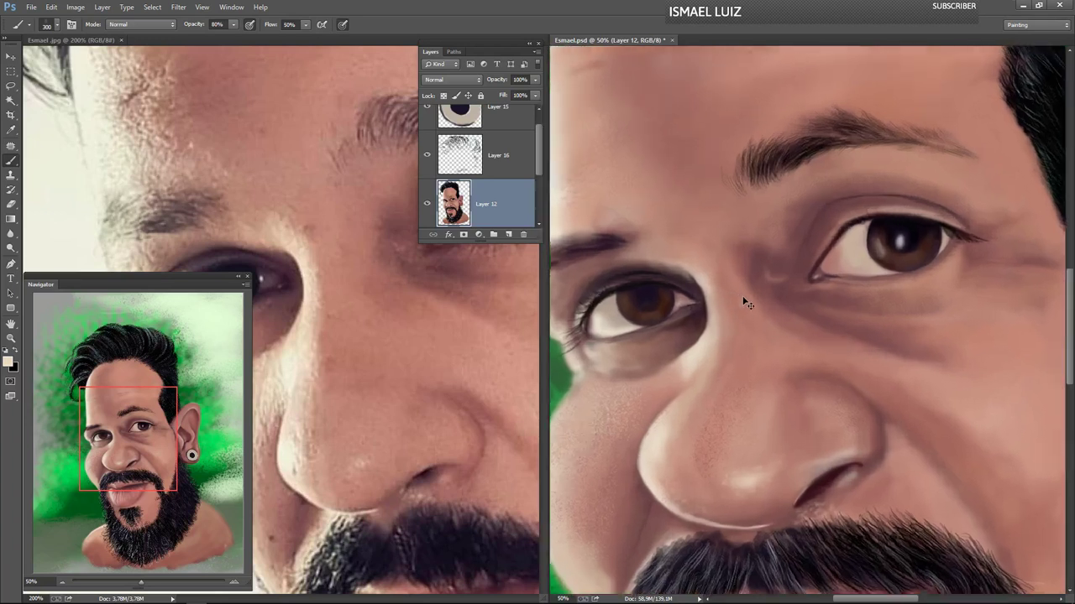
key(ctrl+plus)
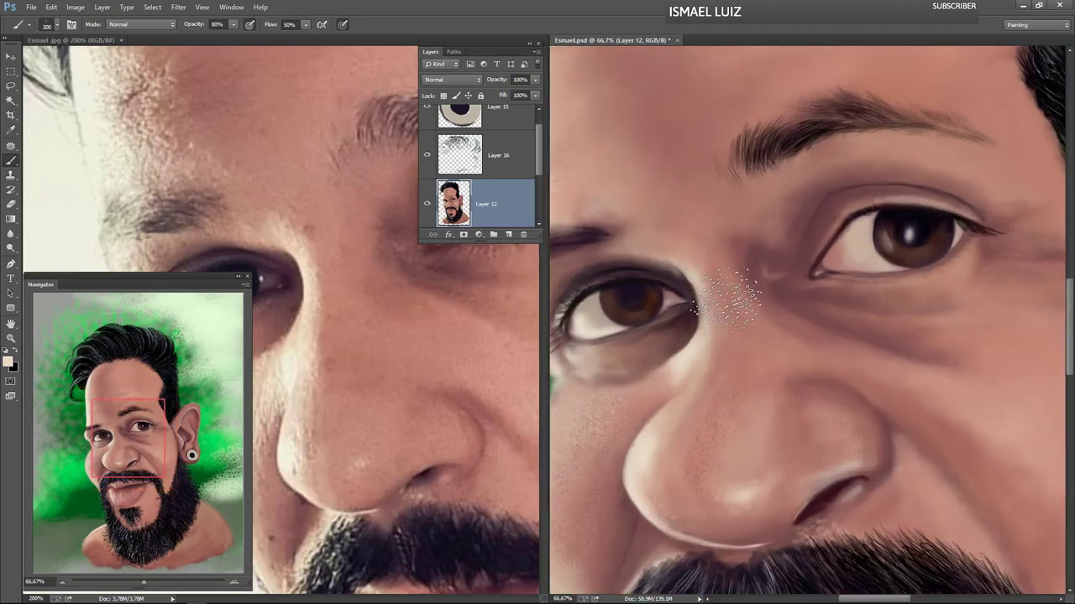
key(bracketleft)
key(bracketleft)
key(bracketleft)
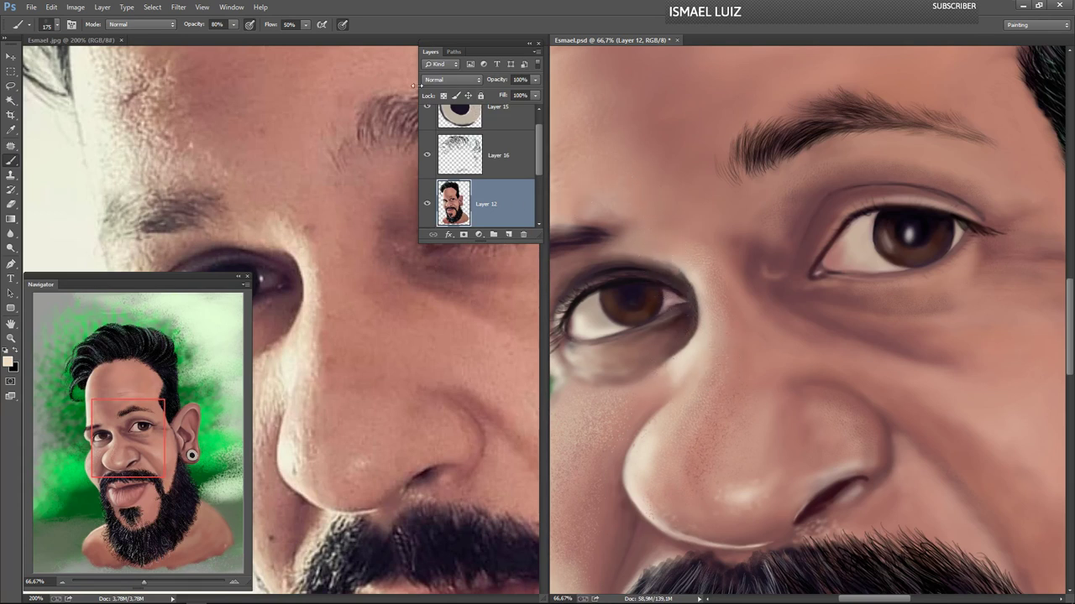
- Stipple light skin texture on the forehead above the darker eyebrow at 64% flow, trying 300 px and then 200 px brush sizes
click(305, 26)
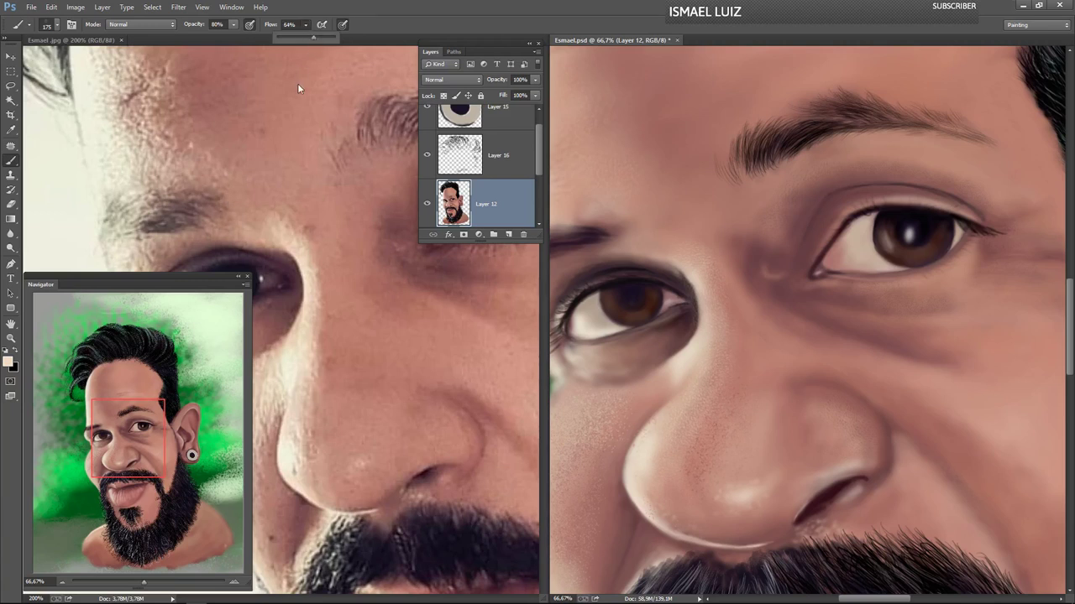
drag(649, 203, 767, 203)
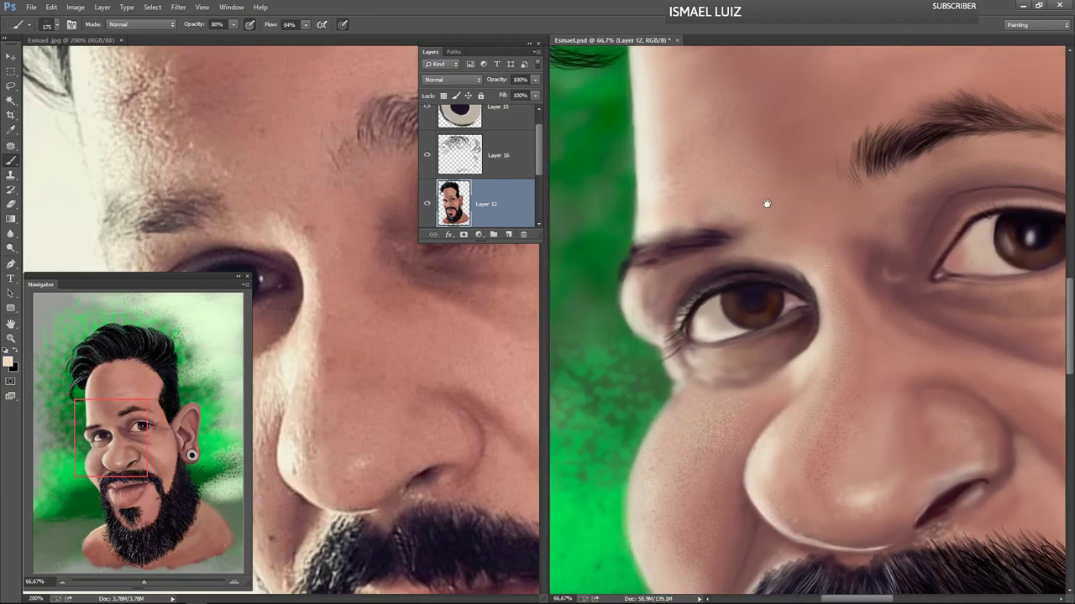
mouse_move(680, 189)
mouse_down()
mouse_move(667, 173)
mouse_move(663, 192)
mouse_move(683, 193)
mouse_up()
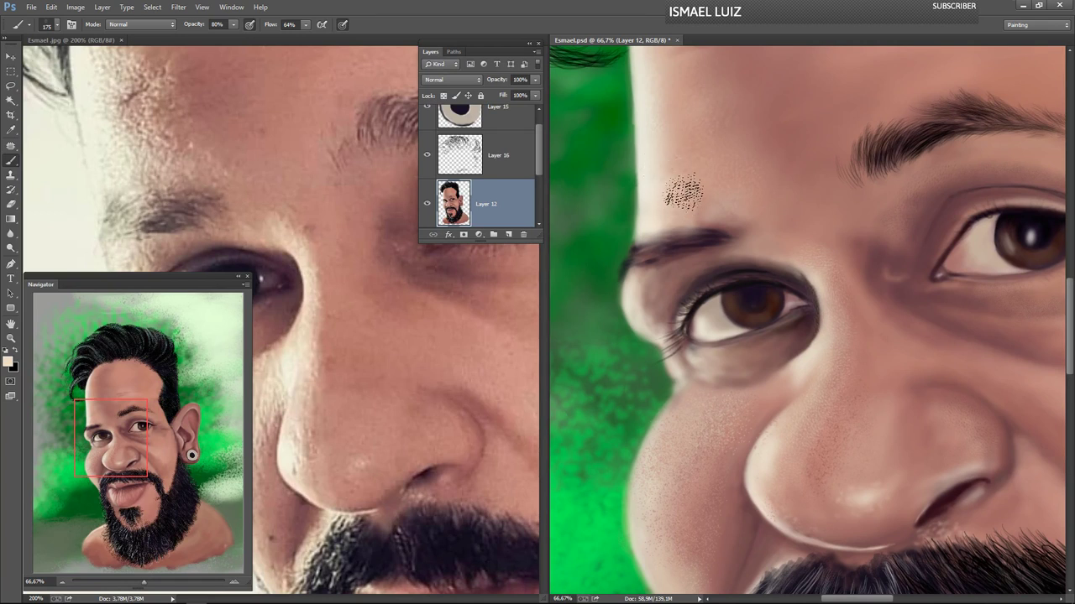
key(bracketright)
key(bracketright)
key(bracketright)
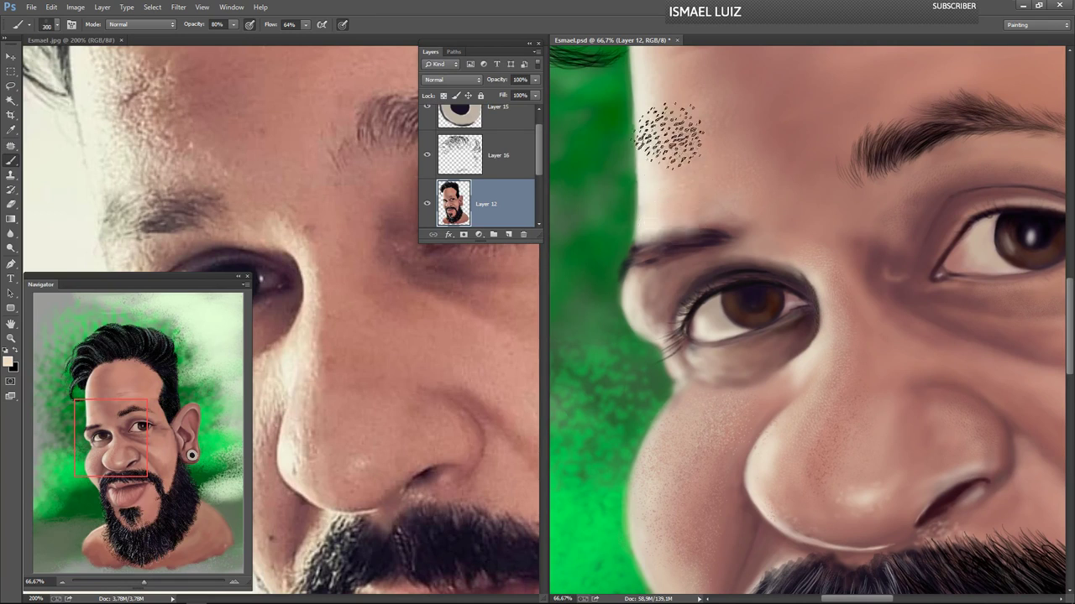
drag(695, 164, 700, 221)
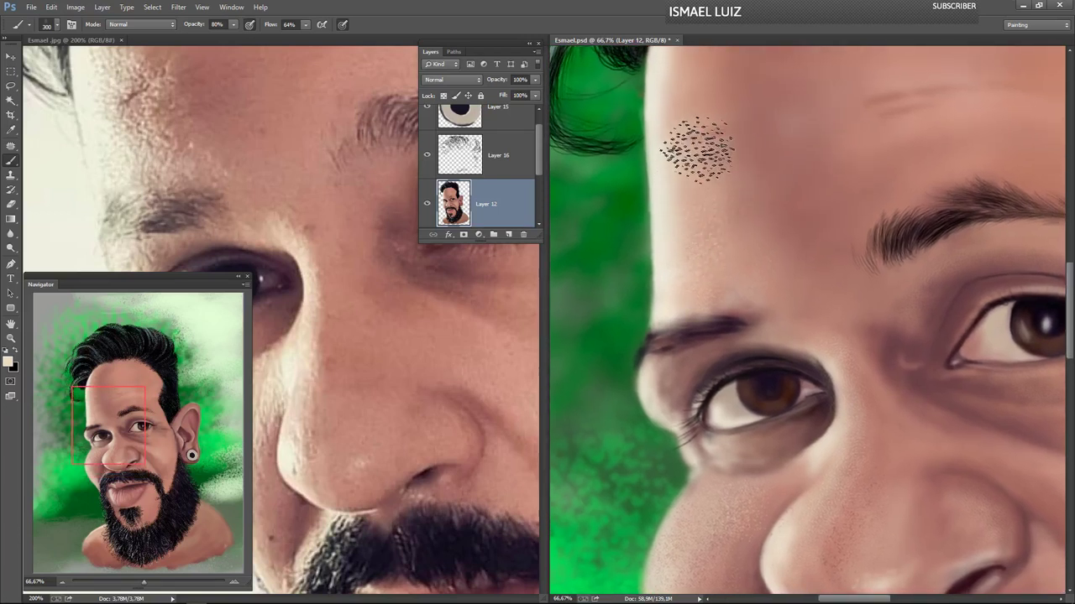
key(bracketleft)
key(bracketleft)
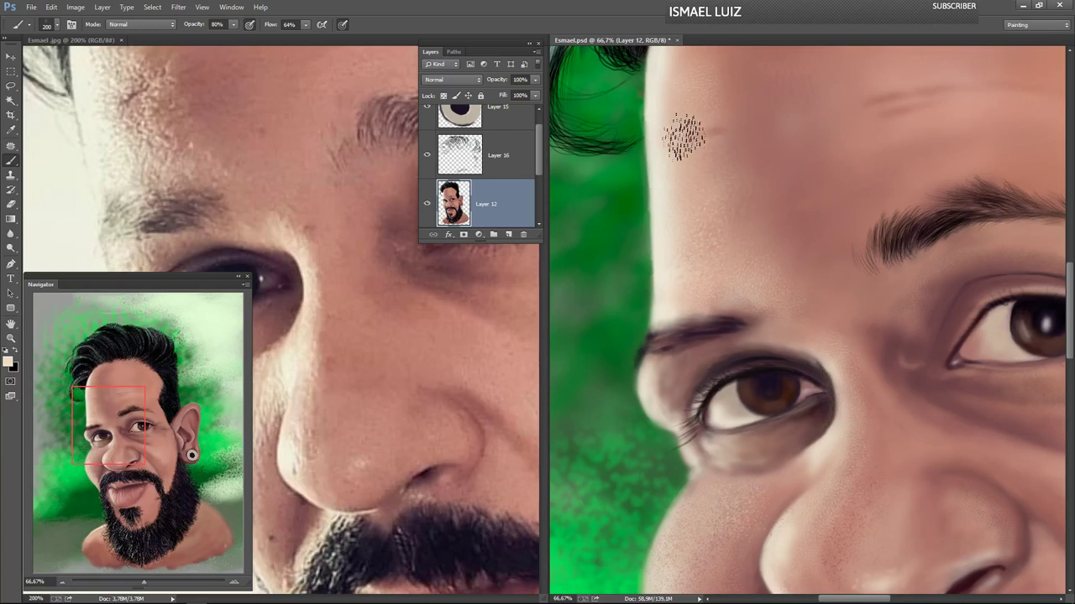
- Sample a peach tone from the forehead and stipple pores over the cheek and nose, varying the brush between 175 and 100 px
scroll(664, 243, up, 5)
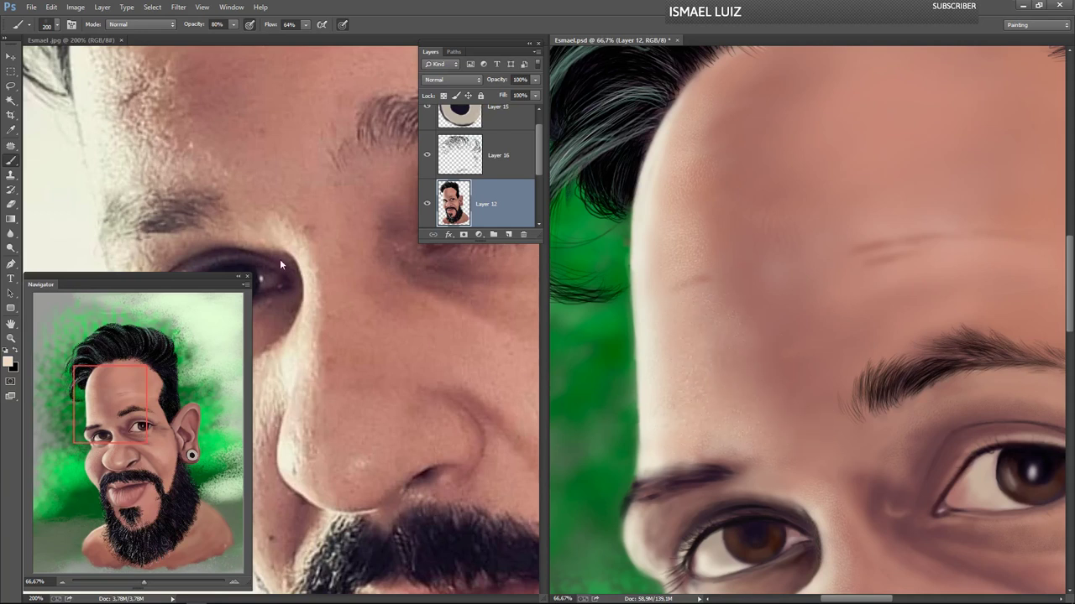
key(i)
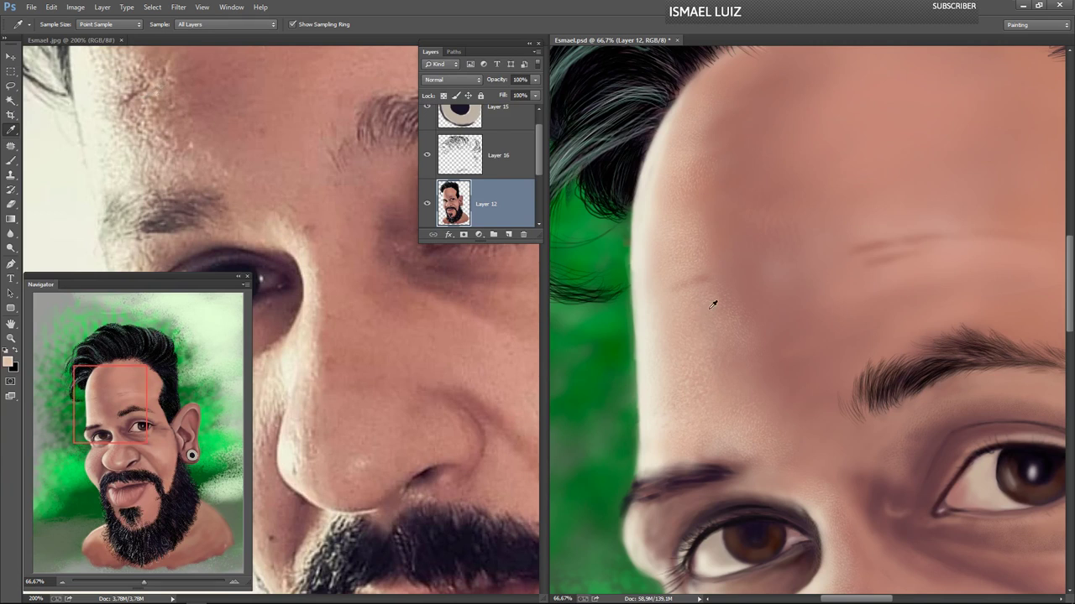
key(b)
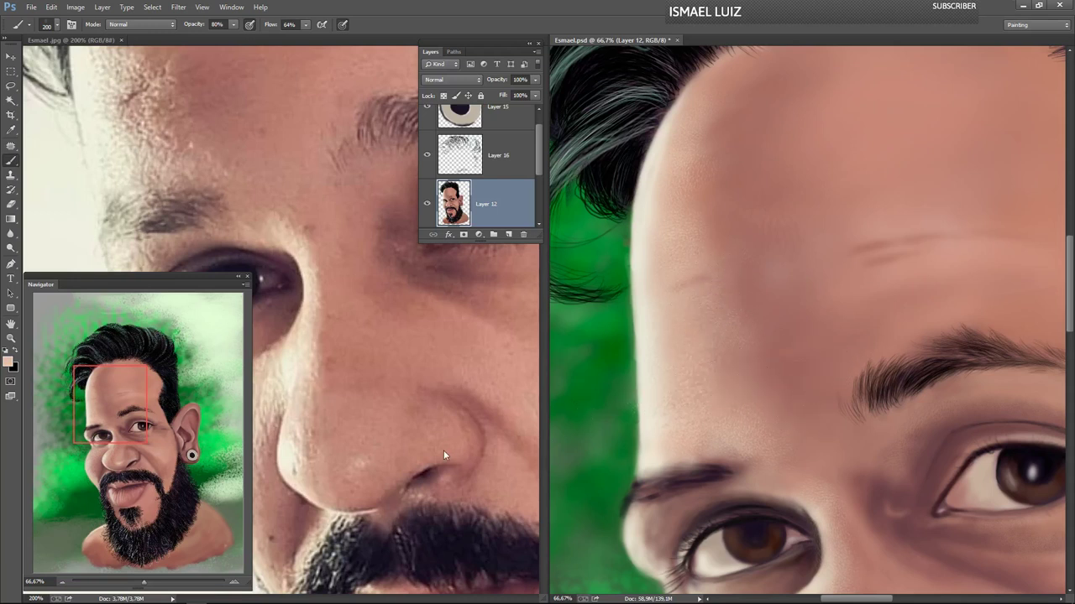
click(348, 467)
drag(358, 455, 430, 376)
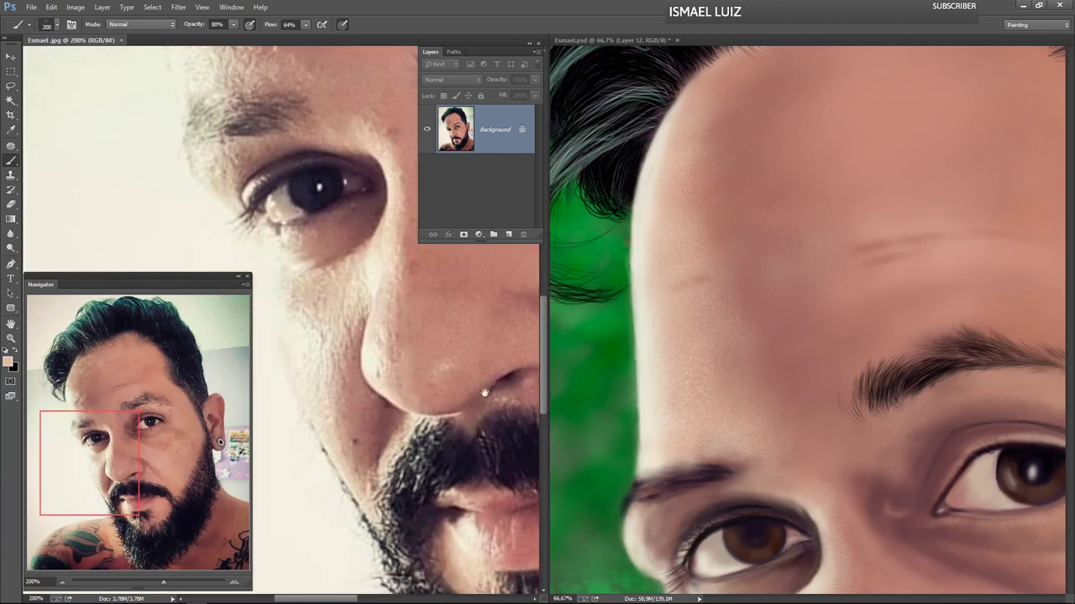
drag(714, 423, 696, 304)
key(bracketleft)
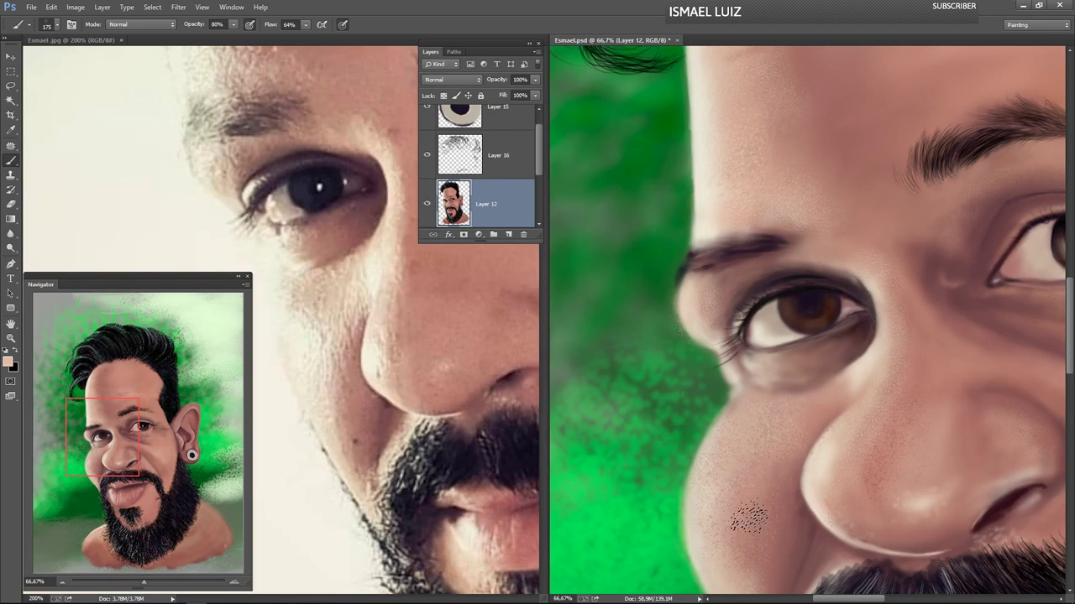
key(bracketleft)
key(bracketleft)
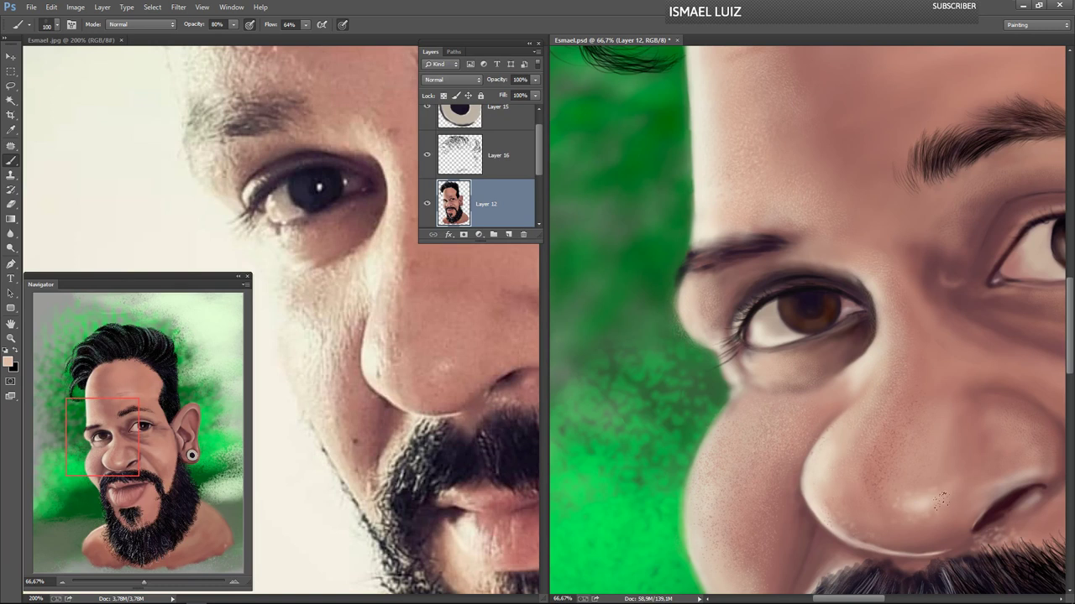
key(bracketright)
key(bracketright)
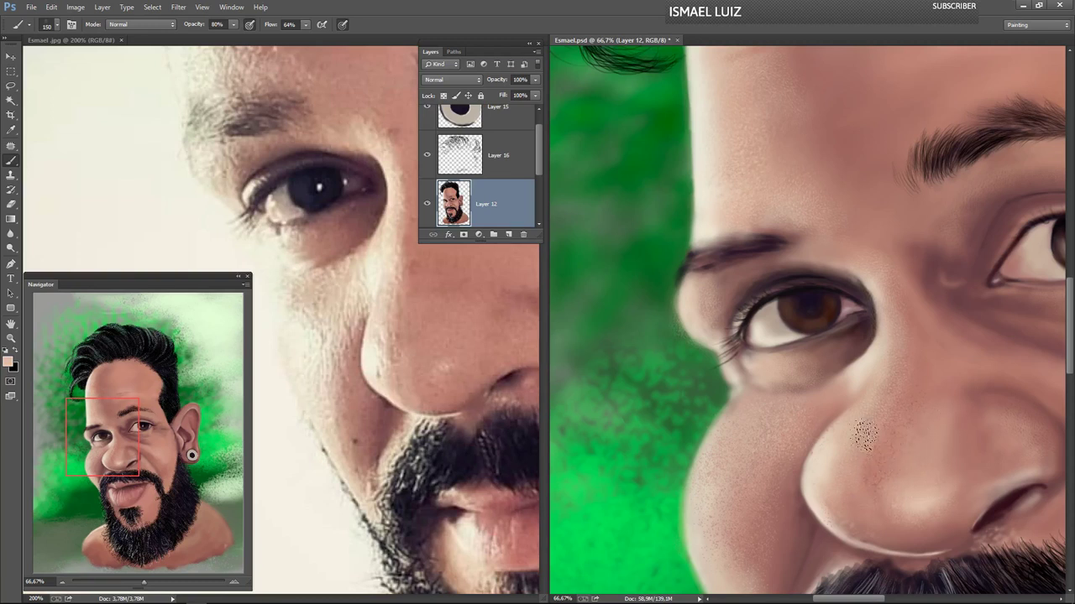
key(bracketleft)
- Add a new layer above Layer 16 in Overlay mode and stipple along the side of the nose with the 100 px brush
click(514, 177)
click(508, 234)
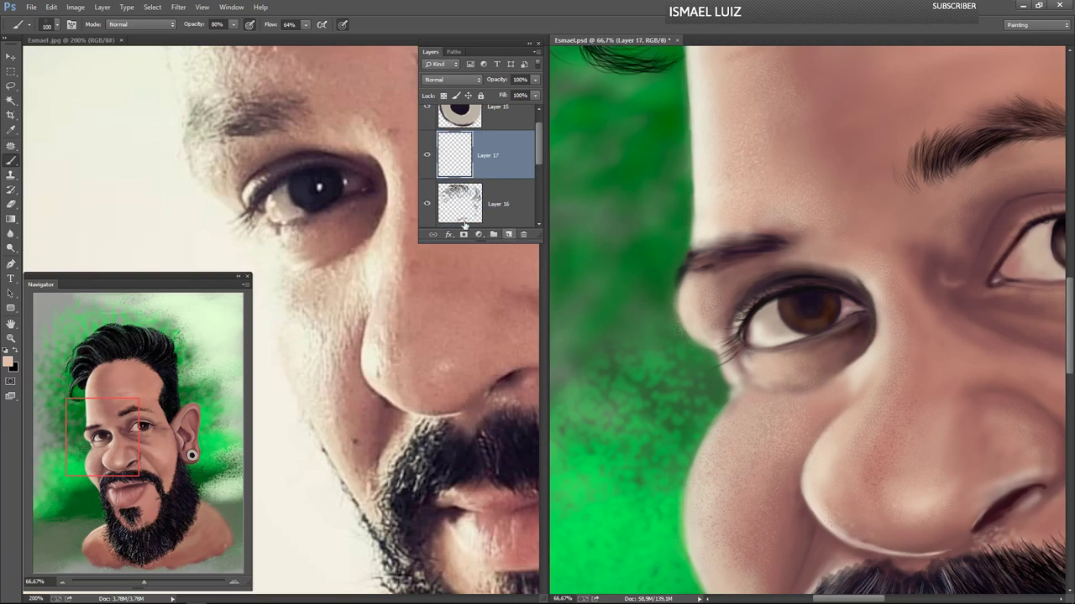
click(451, 79)
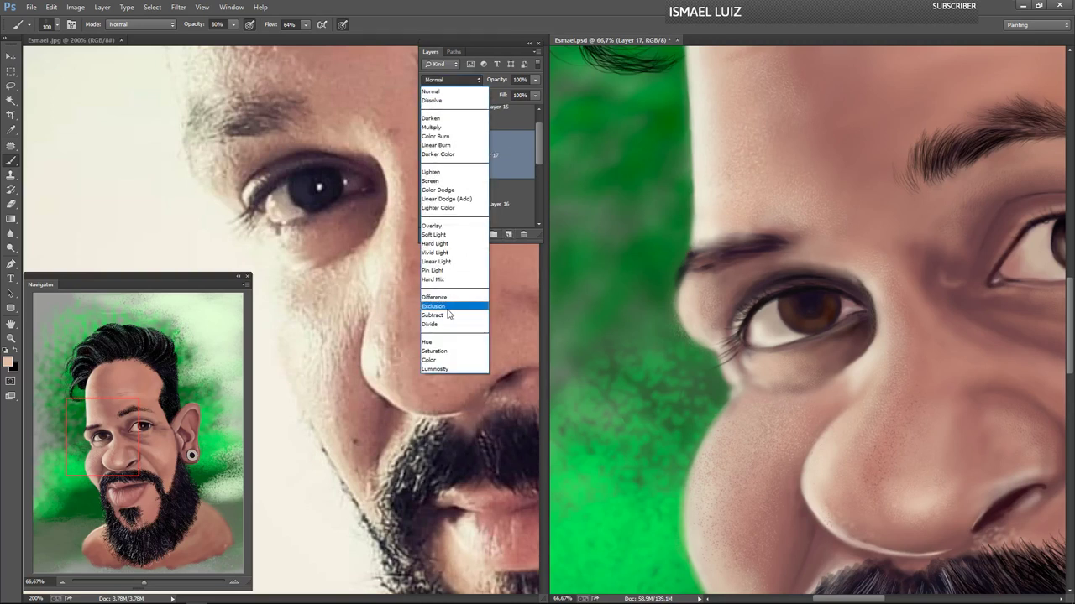
click(451, 228)
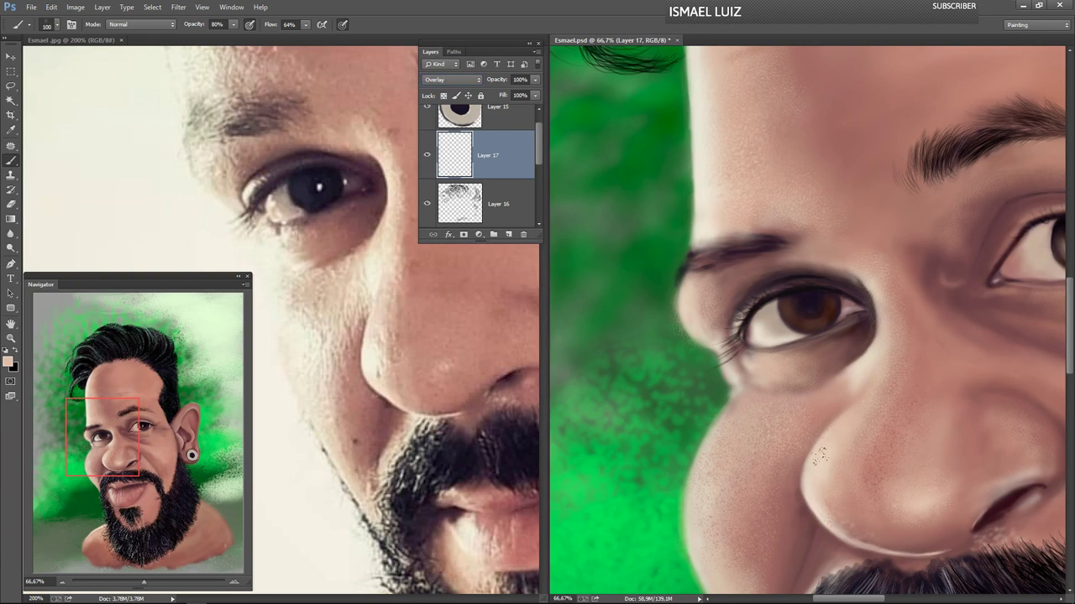
mouse_move(830, 485)
mouse_down()
mouse_move(881, 352)
mouse_move(877, 384)
mouse_up()
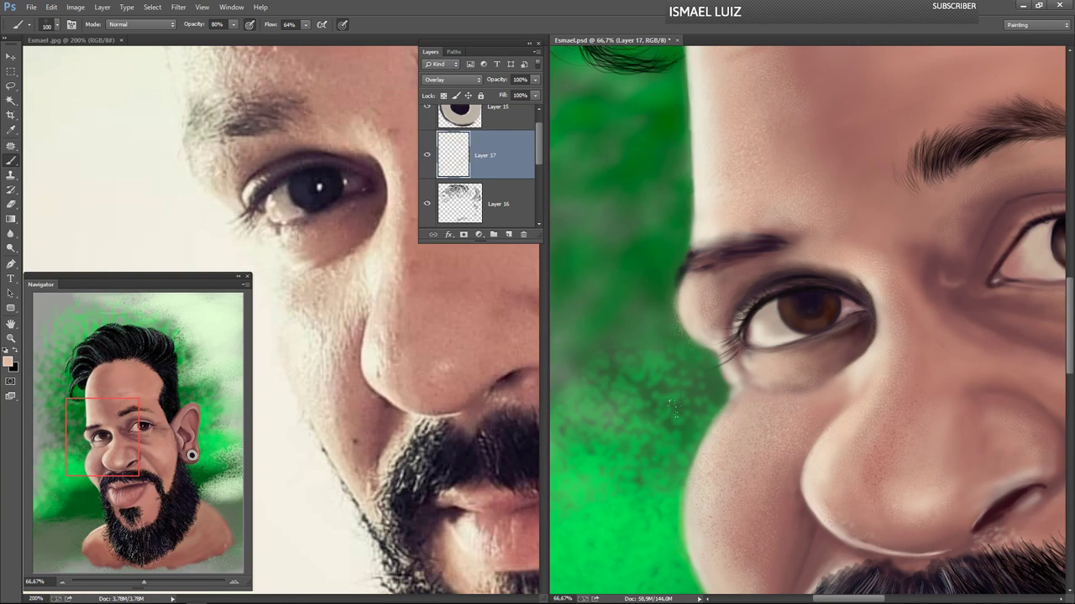
- Set the foreground colour to pale cream #fff7dd
click(8, 363)
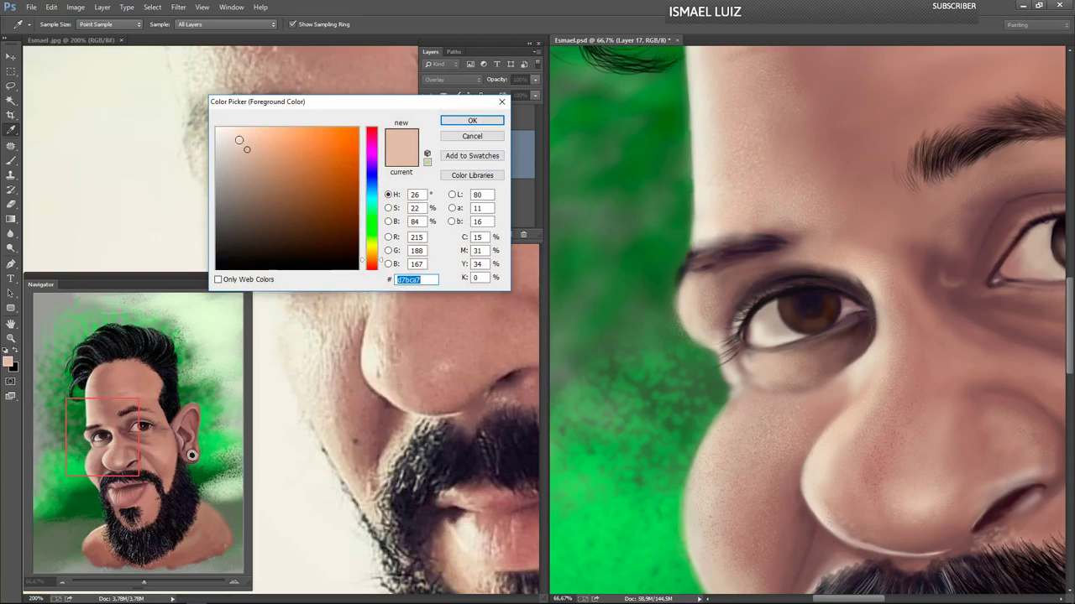
click(235, 127)
click(372, 252)
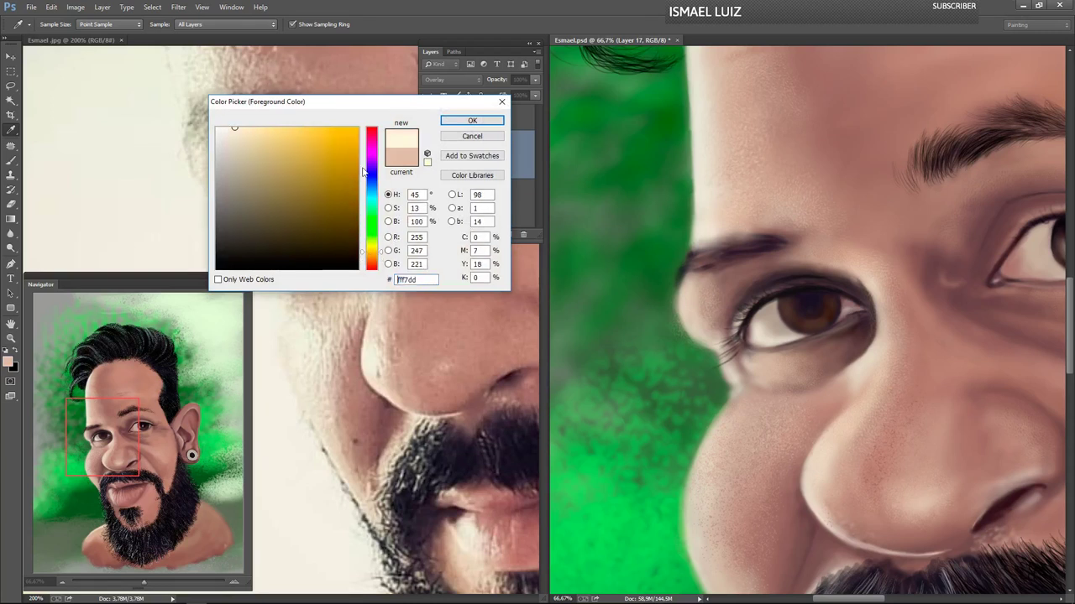
click(457, 126)
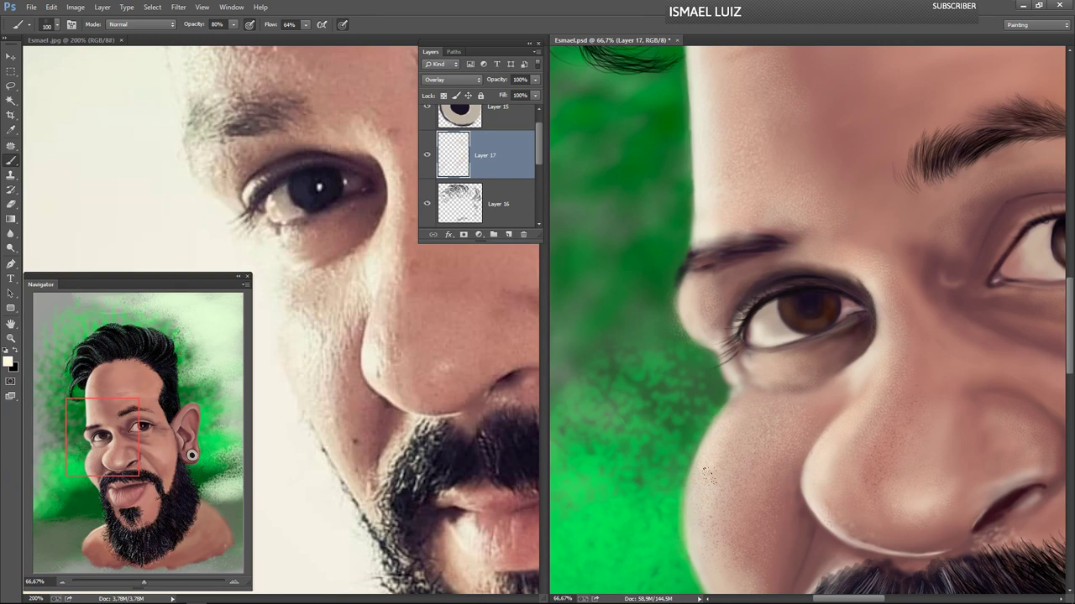
- Stipple cream highlights along the cheek's outer edge, around the outer brow and on the side of the nose, reducing the brush to 80 px
mouse_move(717, 454)
mouse_down()
mouse_move(697, 498)
mouse_move(702, 540)
mouse_up()
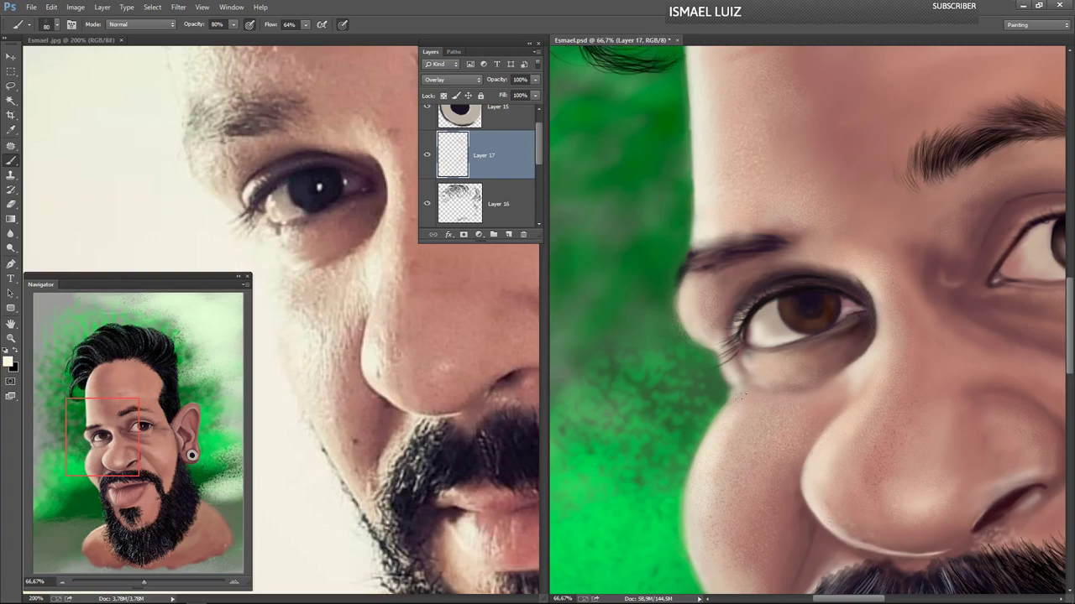
drag(691, 291, 689, 316)
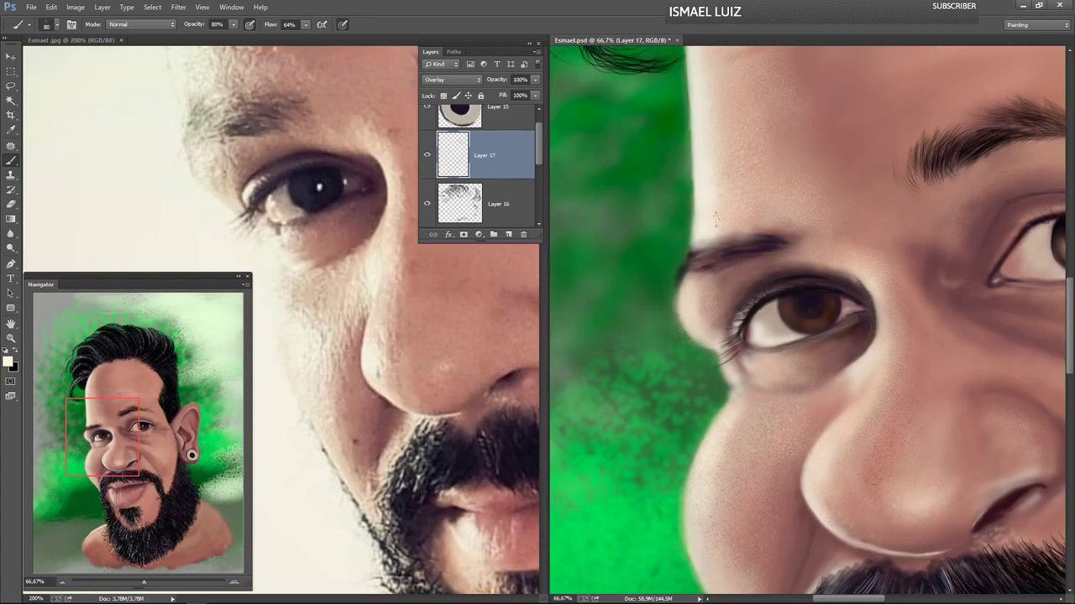
drag(716, 219, 705, 252)
drag(821, 435, 807, 458)
- Choose the 91 px soft oval brush at the end of the presets and reduce its size to 40 px
click(57, 24)
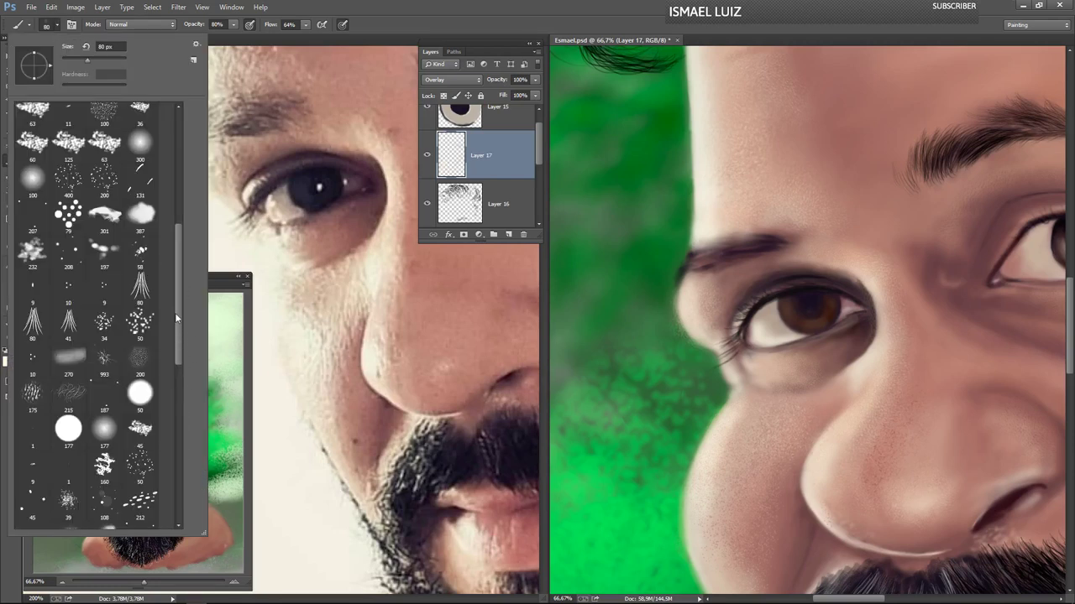
drag(176, 318, 180, 512)
click(68, 508)
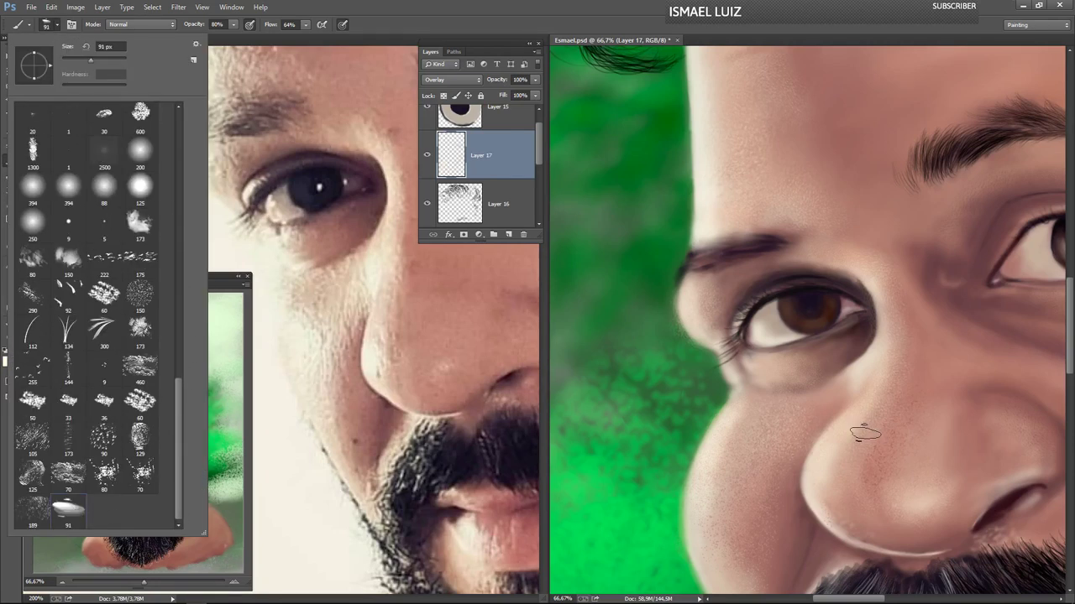
key(Return)
key([)
key([)
key([)
key([)
key([)
key([)
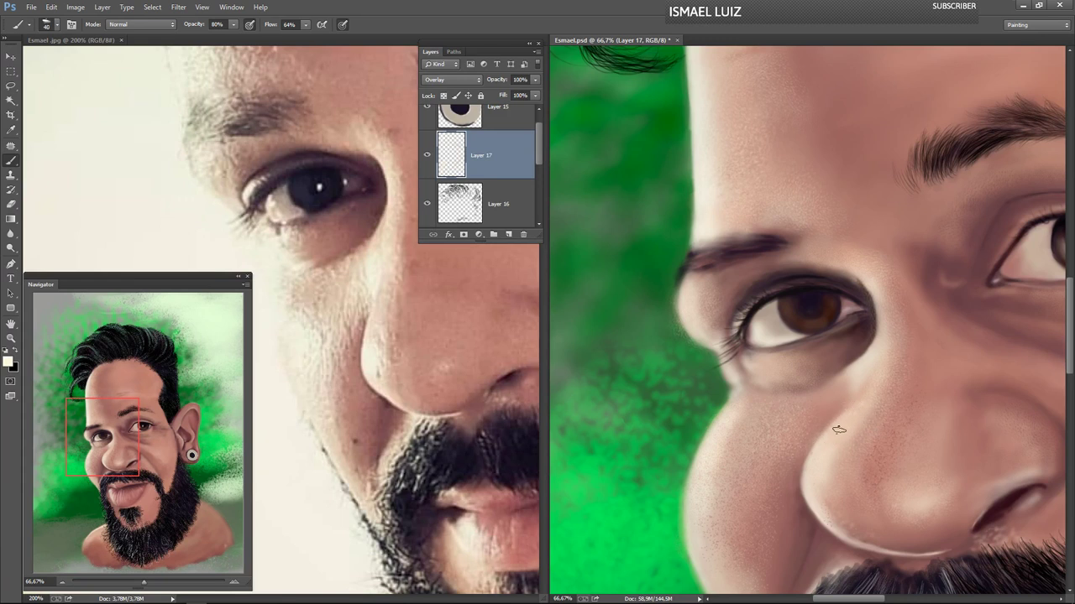
- Paint a cream highlight along the outer edge of the nose with the 40 px brush
mouse_move(847, 419)
mouse_down()
mouse_move(808, 468)
mouse_move(830, 438)
mouse_move(807, 494)
mouse_move(827, 449)
mouse_move(809, 499)
mouse_move(823, 453)
mouse_move(817, 508)
mouse_up()
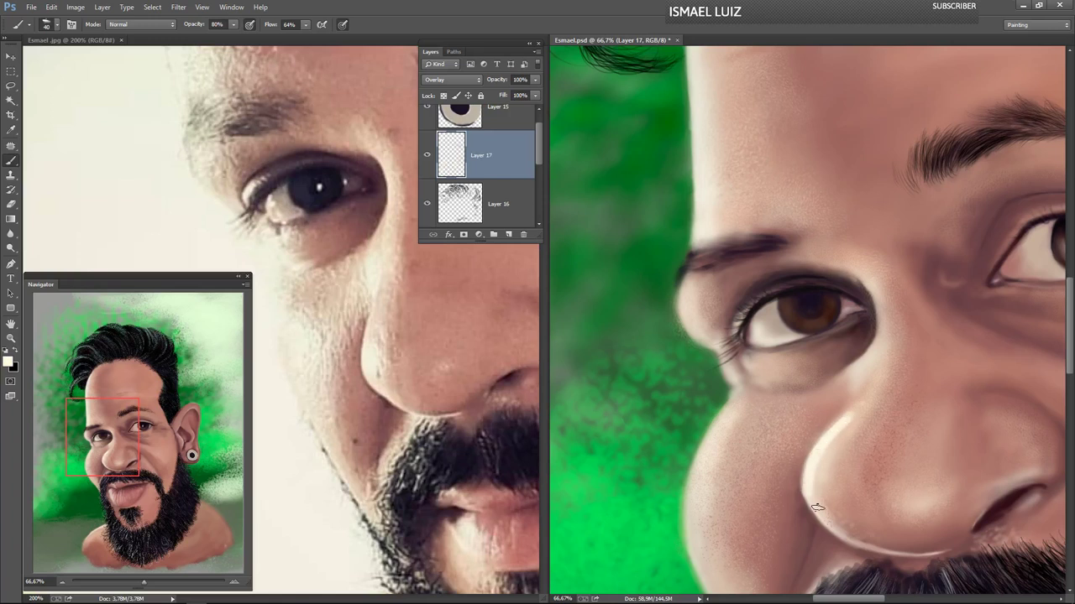
mouse_move(817, 469)
mouse_down()
mouse_move(812, 508)
mouse_move(815, 469)
mouse_move(851, 424)
mouse_move(824, 457)
mouse_up()
drag(855, 417, 819, 474)
- Set the brush flow to 10%, enable airbrush-style build-up, and brush soft highlights onto the cheek and outer brow edge
click(304, 25)
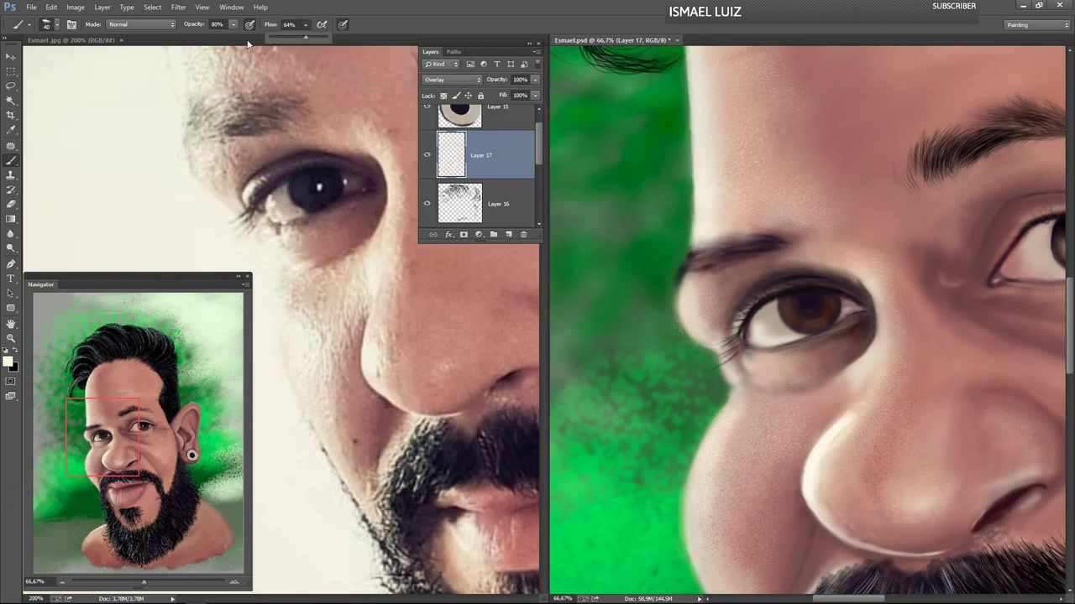
drag(308, 37, 300, 37)
text(10)
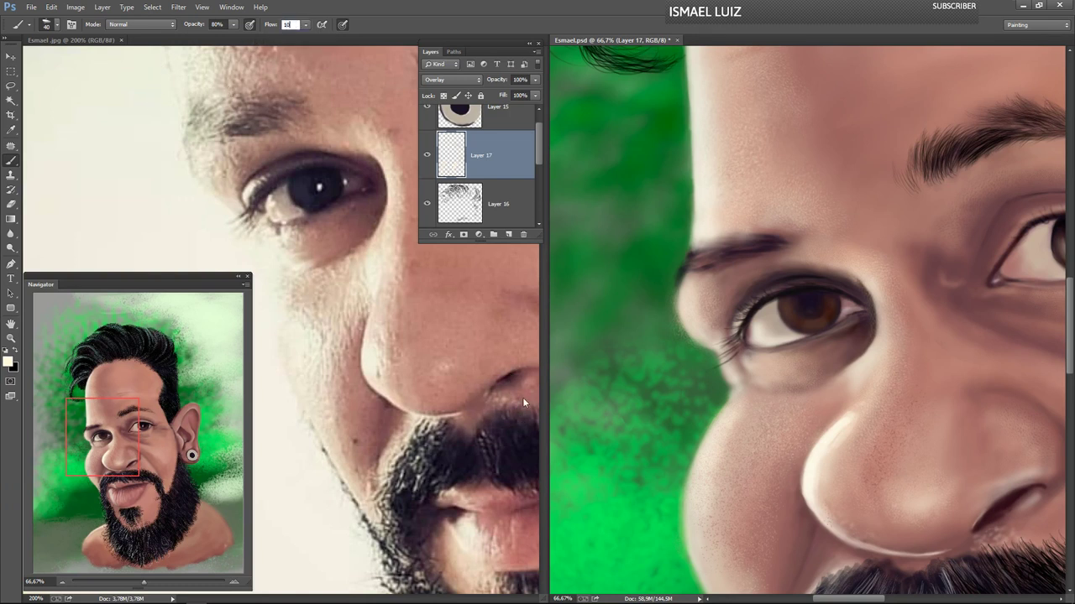
key(Return)
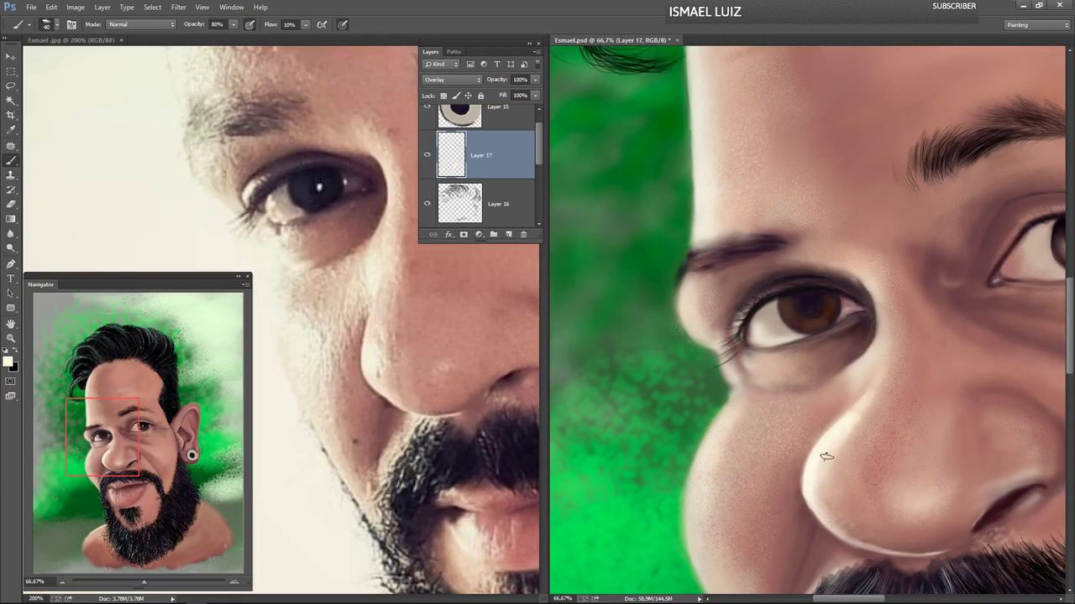
click(324, 25)
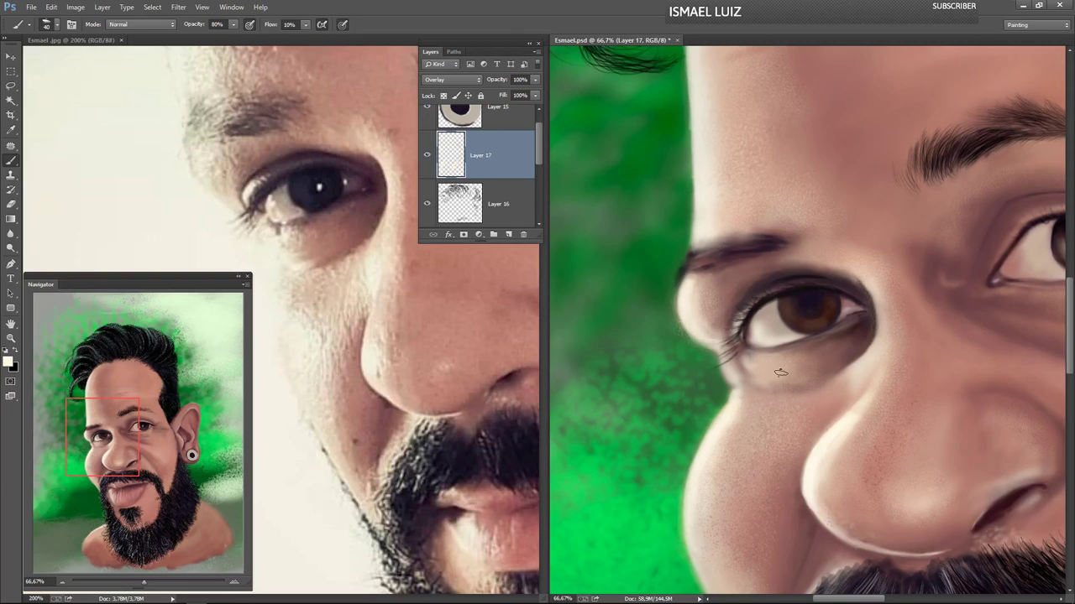
- Brush soft cream highlights onto the lower eyelid of the outer eye, reducing the brush to 20 px for the inner corner
mouse_move(775, 389)
mouse_down()
mouse_move(746, 369)
mouse_move(764, 378)
mouse_move(750, 356)
mouse_move(770, 359)
mouse_move(741, 353)
mouse_move(756, 363)
mouse_move(749, 370)
mouse_move(760, 372)
mouse_move(743, 359)
mouse_move(774, 357)
mouse_move(756, 355)
mouse_move(764, 350)
mouse_move(785, 368)
mouse_up()
key(bracketleft)
key(bracketleft)
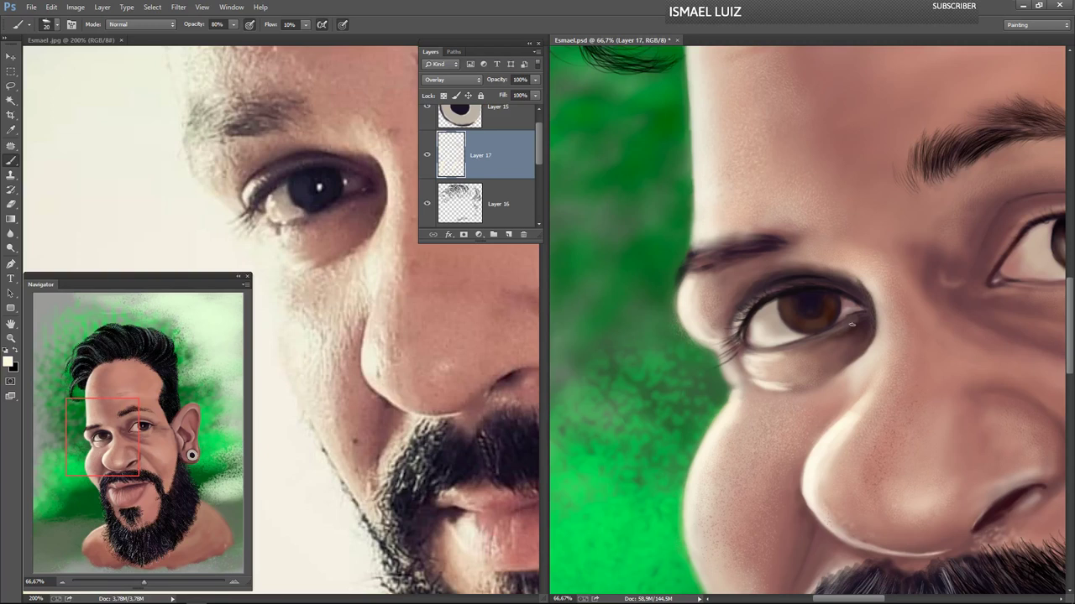
drag(844, 329, 803, 344)
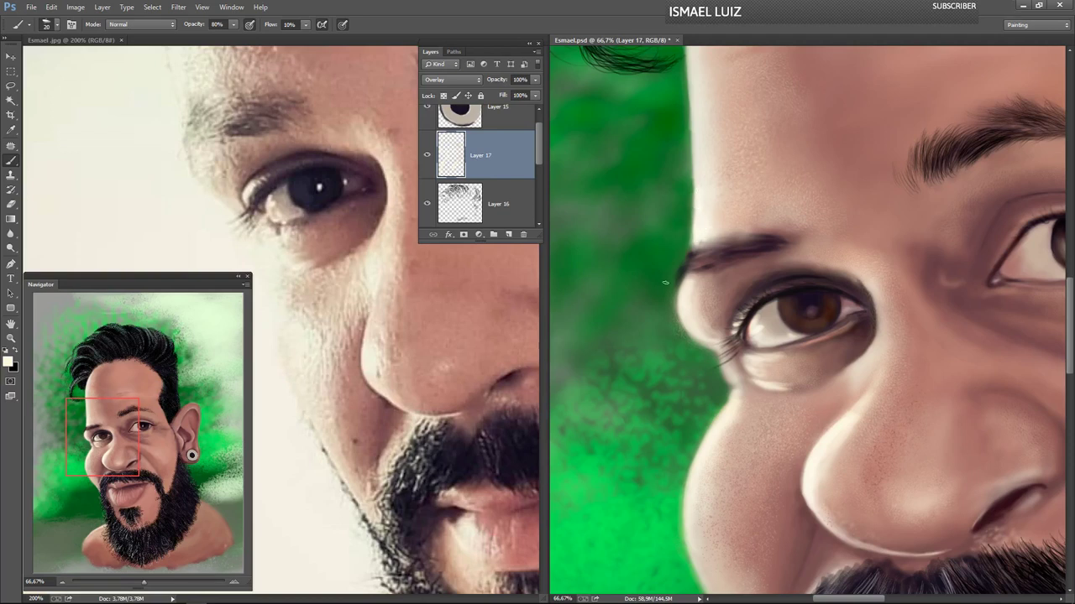
- Move the Overlay highlight layer, Layer 17, below Layer 16 so it sits directly above Layer 12
drag(766, 447, 732, 277)
drag(772, 399, 763, 237)
drag(771, 386, 683, 215)
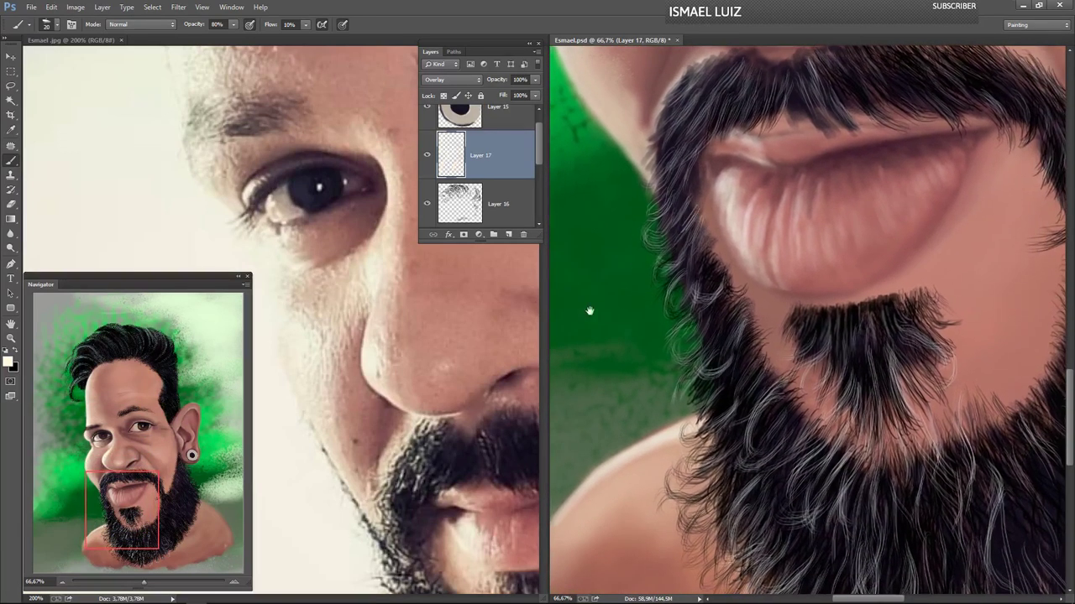
click(394, 445)
drag(399, 465, 378, 395)
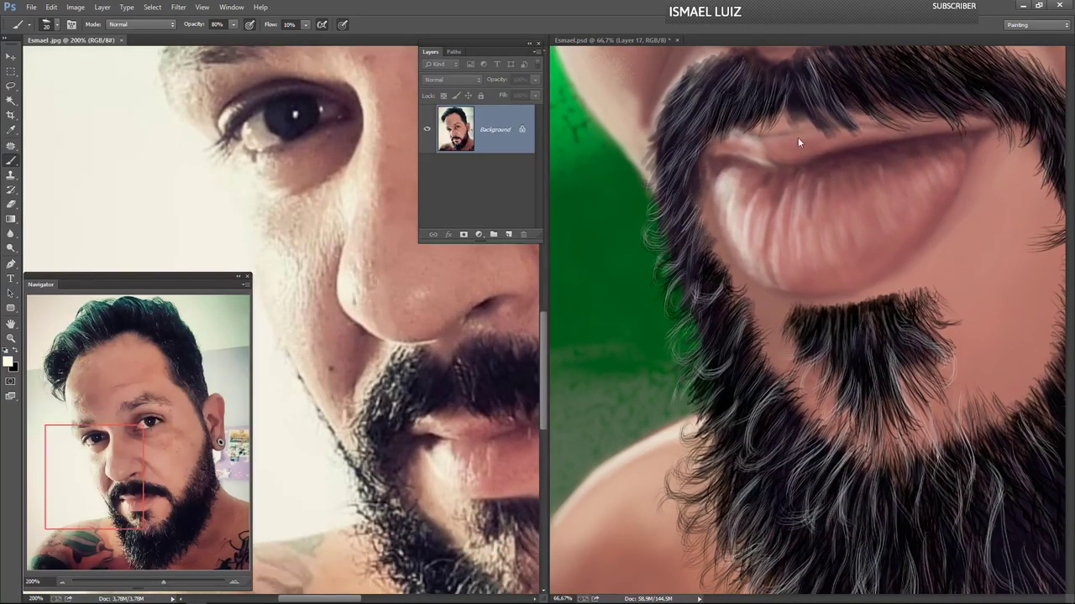
click(775, 293)
drag(778, 231, 773, 360)
drag(714, 160, 725, 231)
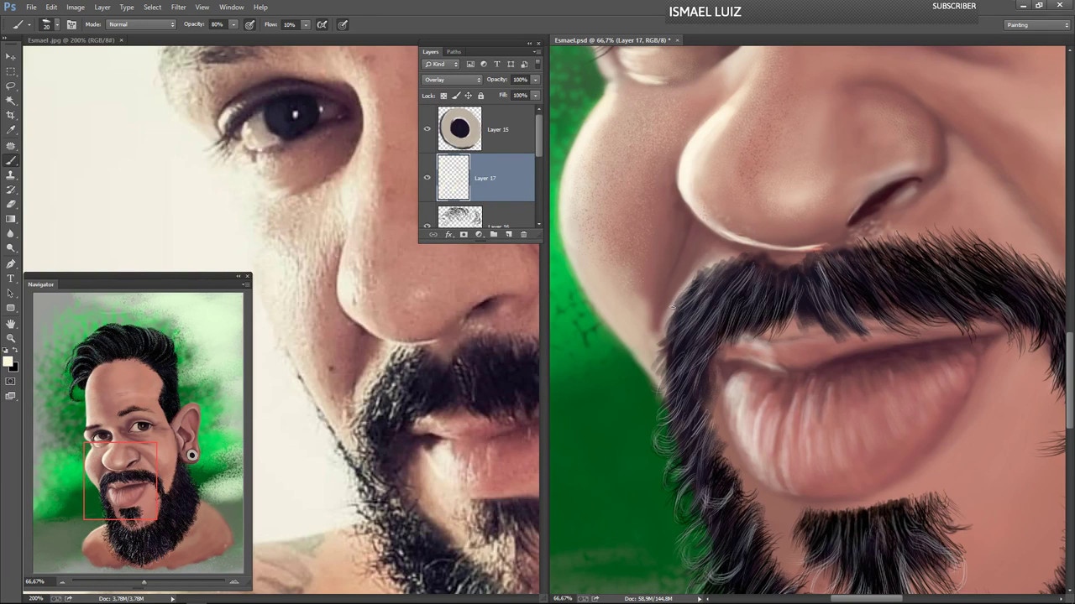
scroll(537, 143, down, 2)
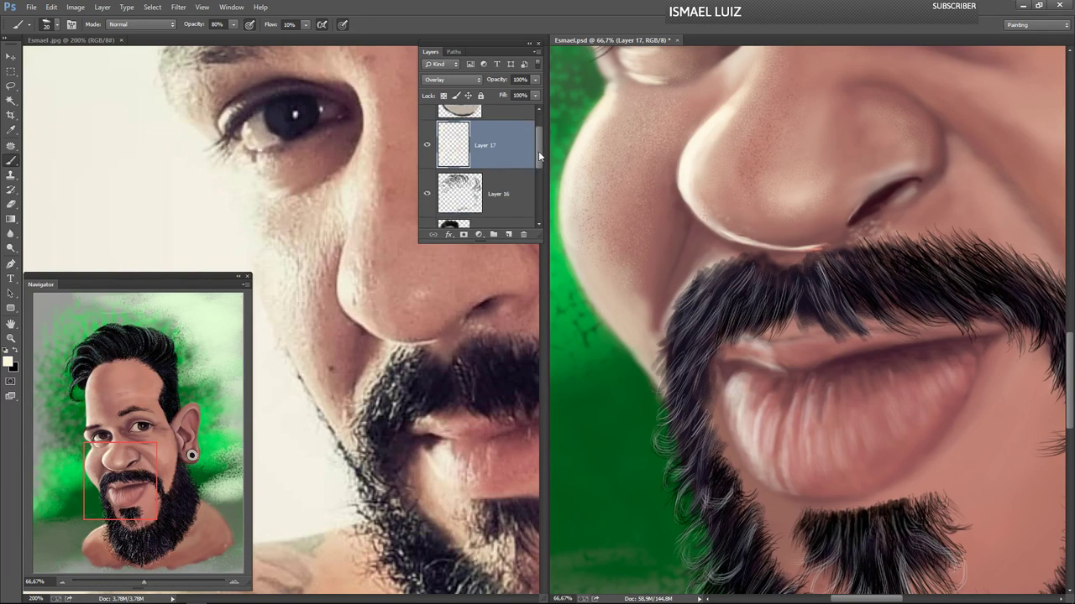
scroll(538, 151, down, 2)
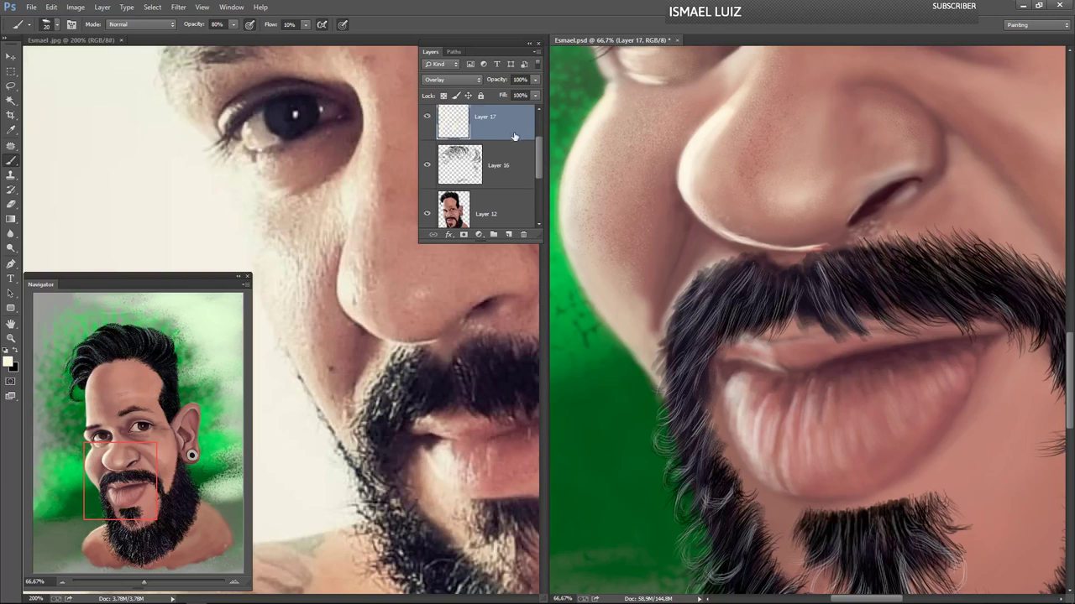
drag(514, 135, 512, 185)
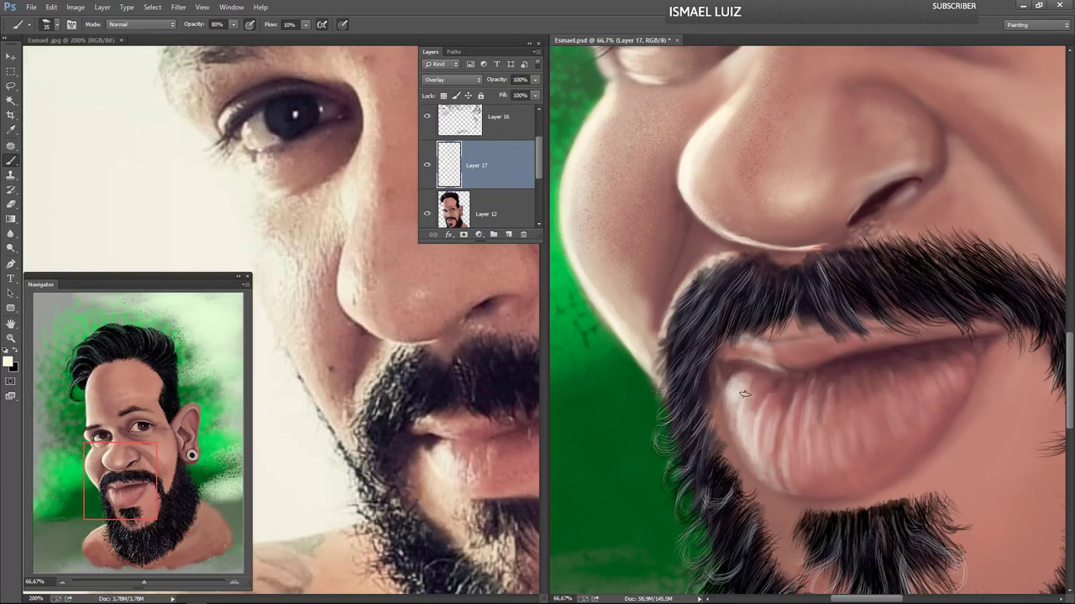
- Brush cream highlights along the lower lip's outer edge with the 35 px brush, and set the brush opacity to 50% for softer touches
mouse_move(743, 383)
mouse_down()
mouse_move(738, 431)
mouse_move(739, 406)
mouse_move(745, 439)
mouse_move(740, 411)
mouse_move(752, 428)
mouse_move(749, 469)
mouse_move(755, 435)
mouse_move(769, 433)
mouse_move(771, 481)
mouse_up()
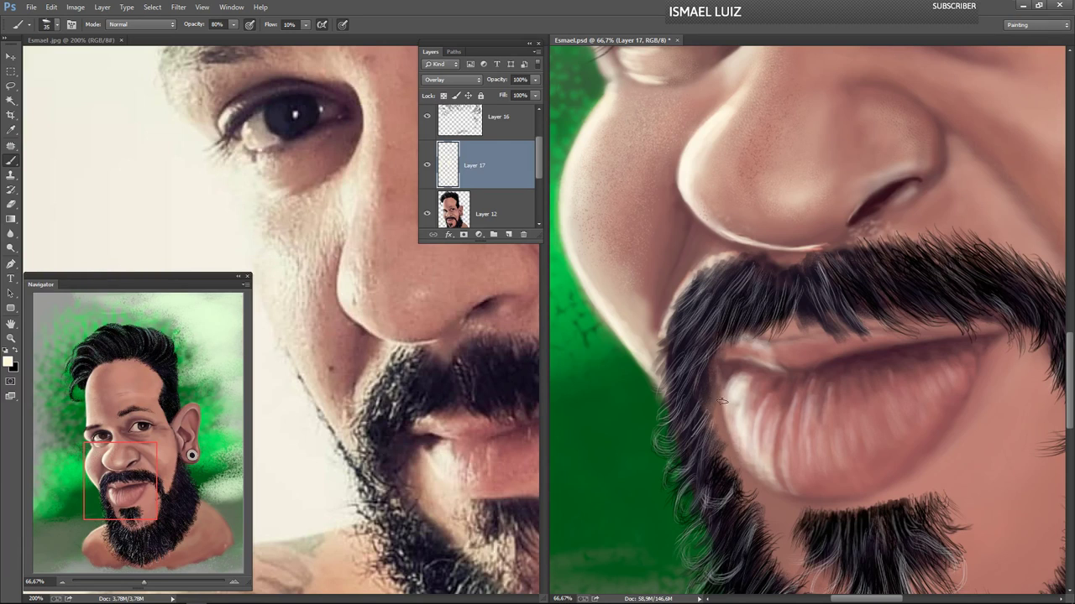
drag(738, 453, 771, 487)
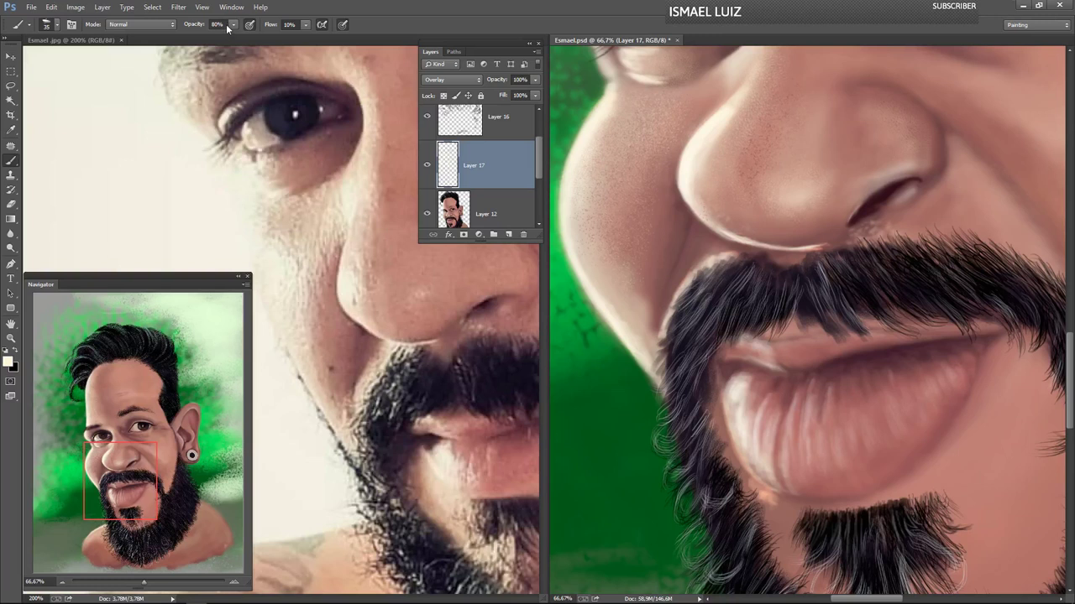
key(Return)
key(Return)
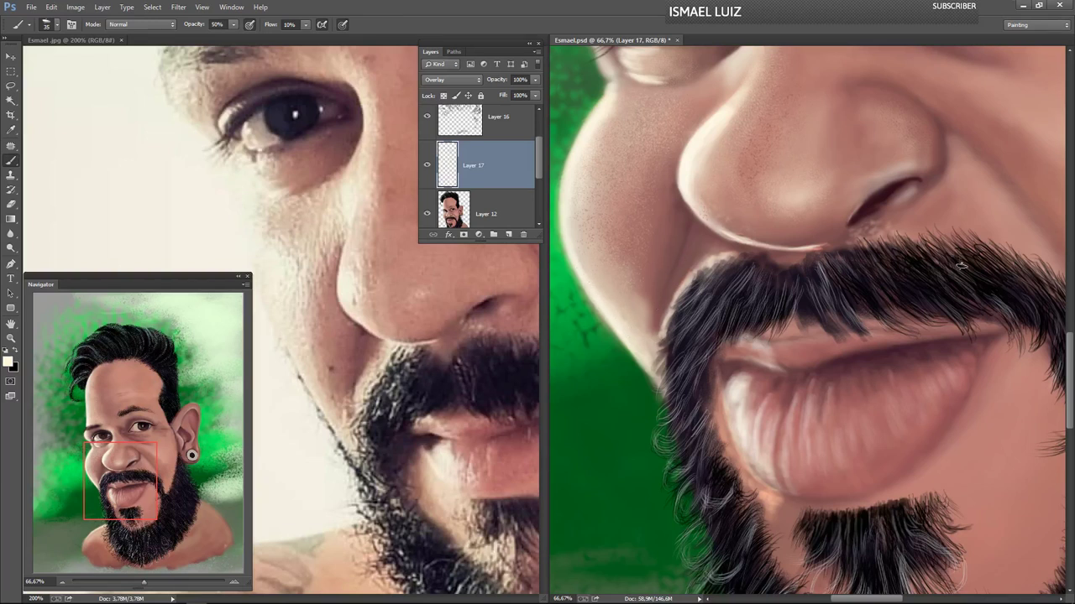
drag(909, 203, 911, 196)
drag(893, 465, 874, 375)
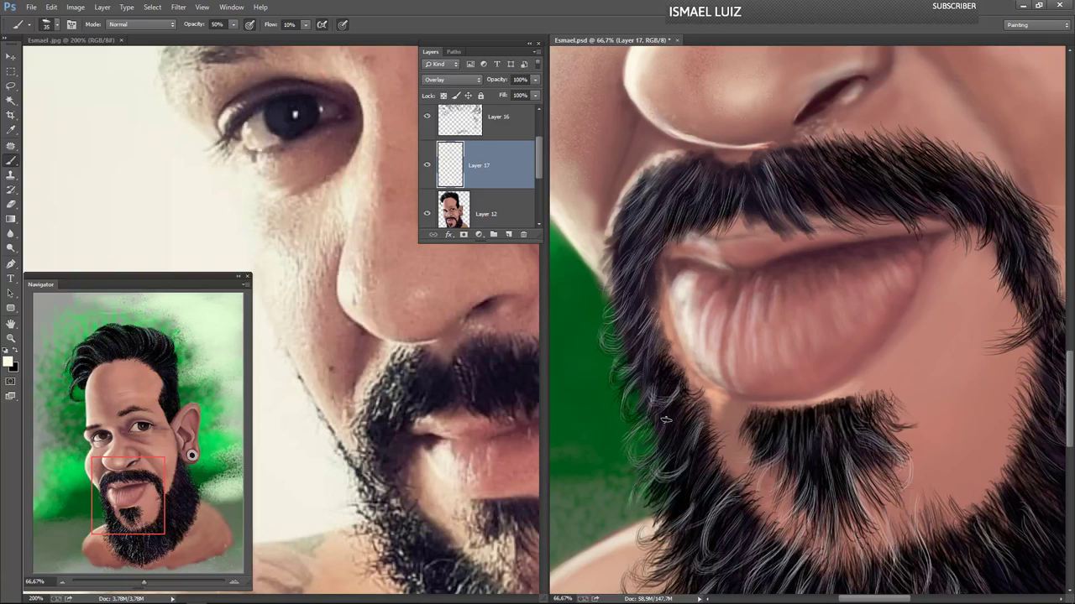
- Choose the 300 px soft round brush, reduce it to 50 px, and brush a highlight on the skin just below the lower lip
click(57, 24)
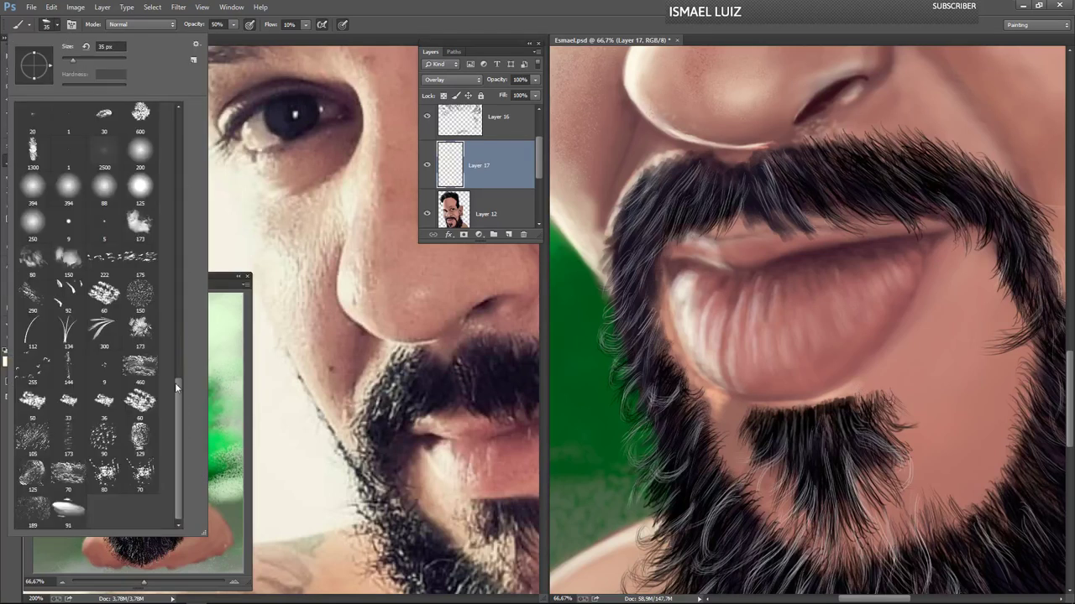
mouse_move(176, 404)
mouse_down()
mouse_move(183, 201)
mouse_move(173, 227)
mouse_up()
click(140, 307)
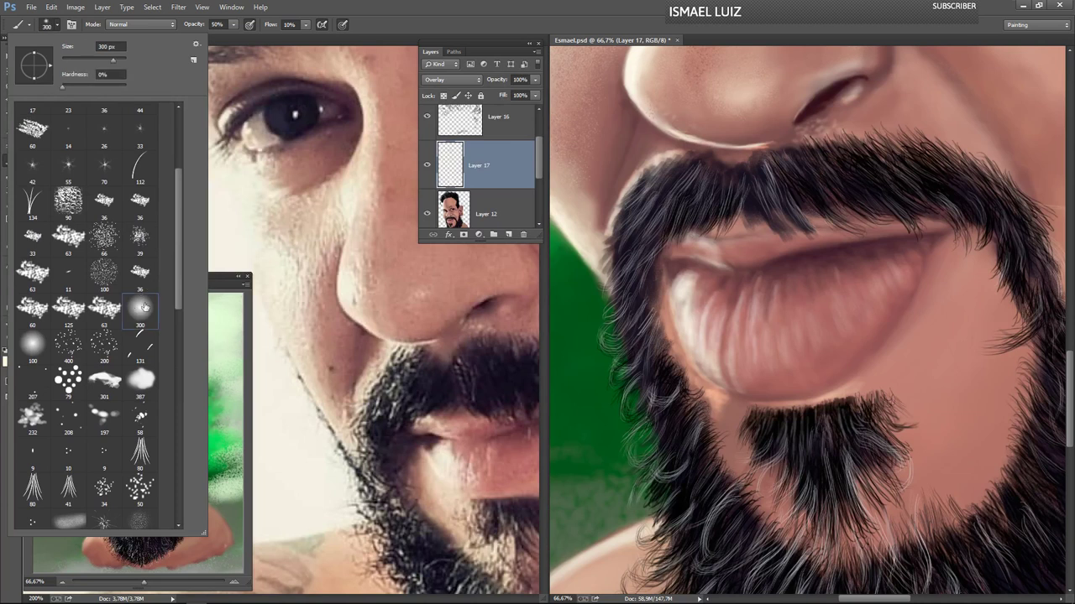
click(829, 401)
key(bracketleft)
key(bracketleft)
key(bracketleft)
key(bracketleft)
key(bracketleft)
key(bracketleft)
key(bracketleft)
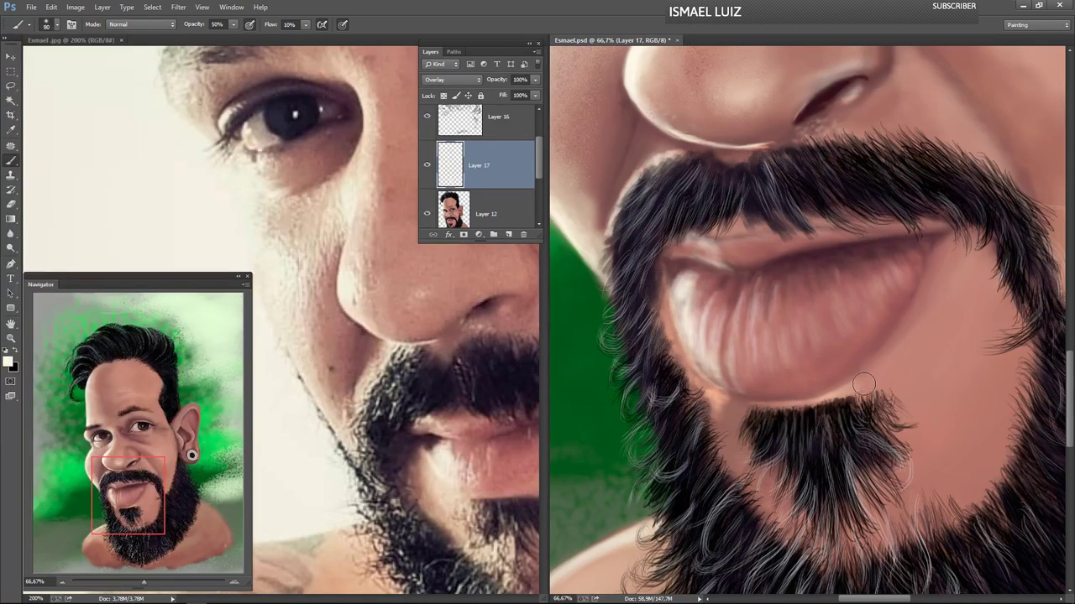
key(bracketleft)
key(bracketleft)
key(bracketleft)
key(bracketleft)
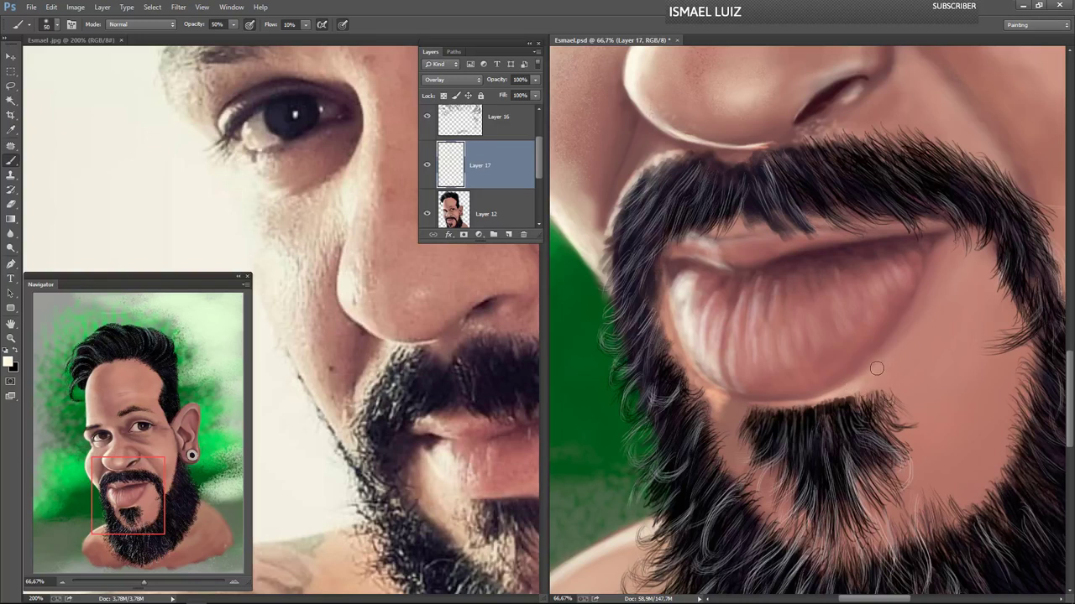
drag(872, 372, 909, 370)
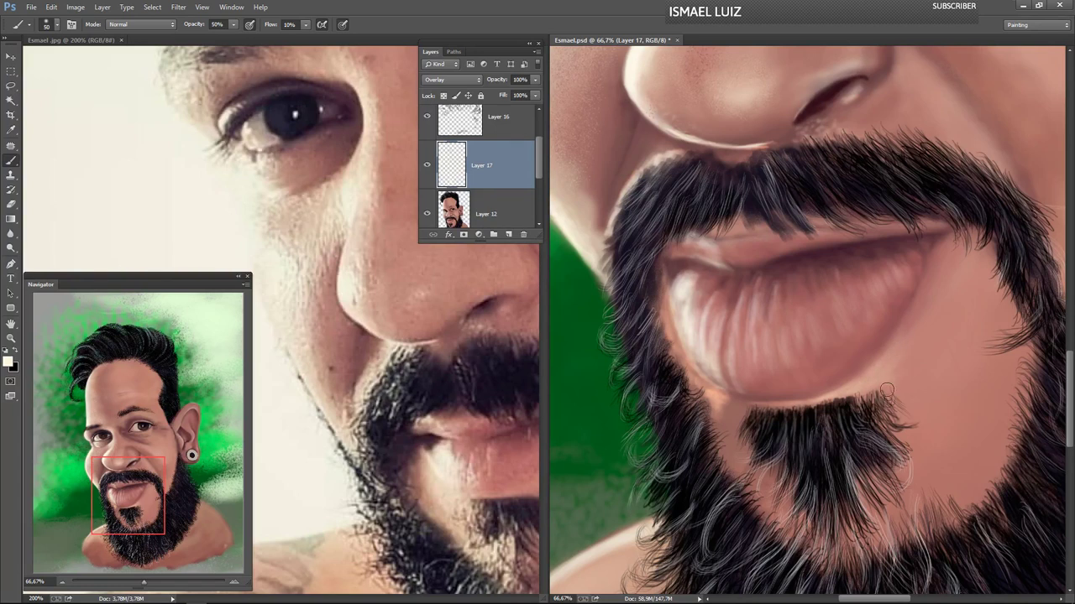
- Compare with the photo's mouth area and brush soft highlights onto the chin skin beside the lower lip, enlarging the brush to 100 px
click(440, 488)
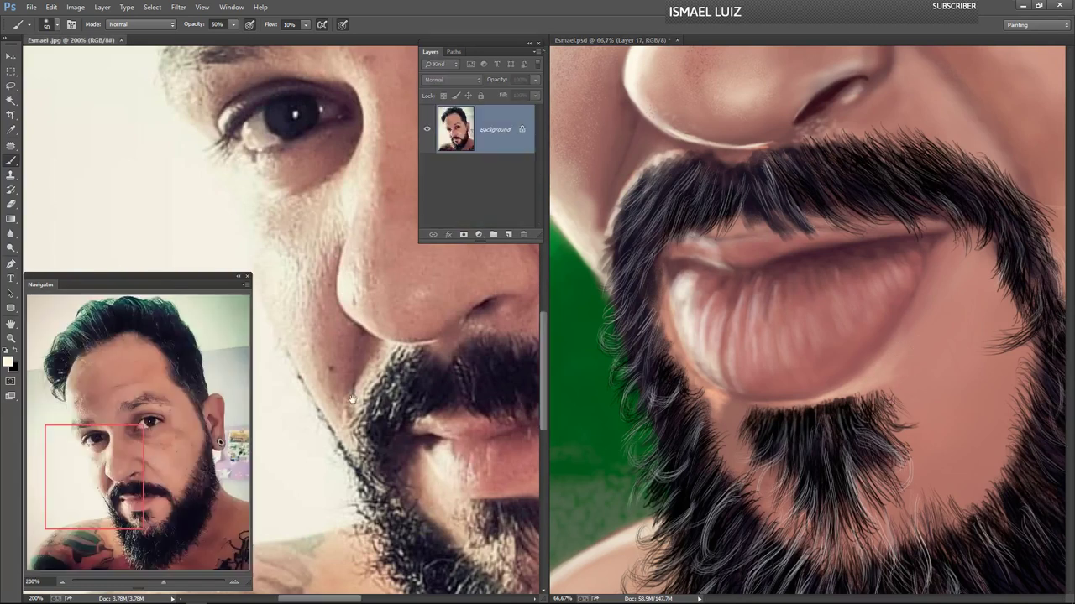
drag(400, 461, 307, 319)
drag(414, 358, 364, 387)
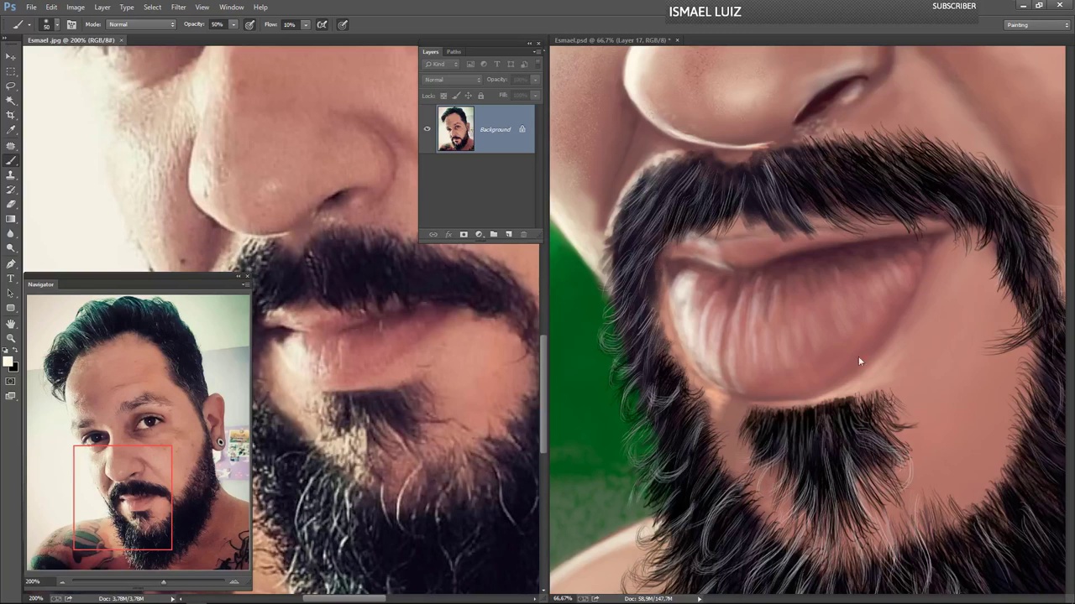
drag(915, 351, 883, 328)
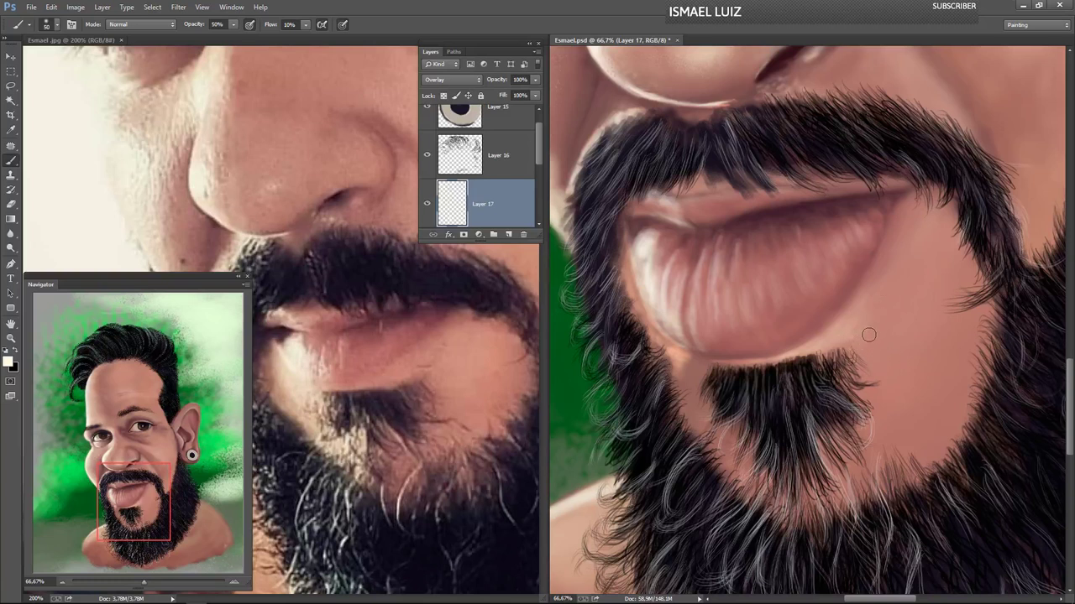
key(bracketright)
key(bracketright)
key(bracketright)
key(bracketright)
key(bracketright)
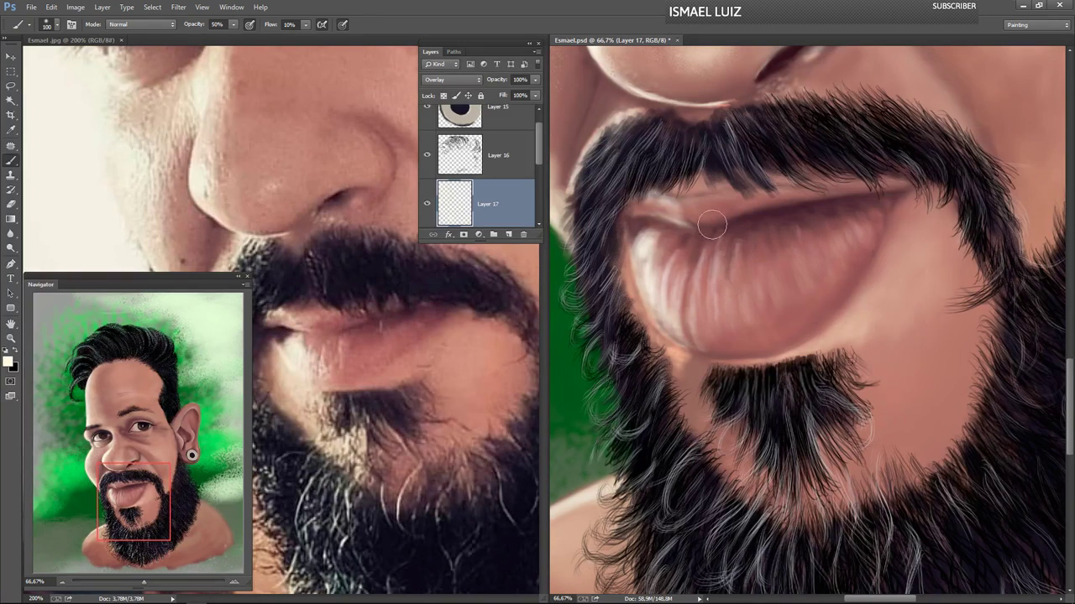
- Reduce the soft round brush to 40 px and brush a subtle highlight onto the upper lip
key(bracketleft)
key(bracketleft)
key(bracketleft)
key(bracketleft)
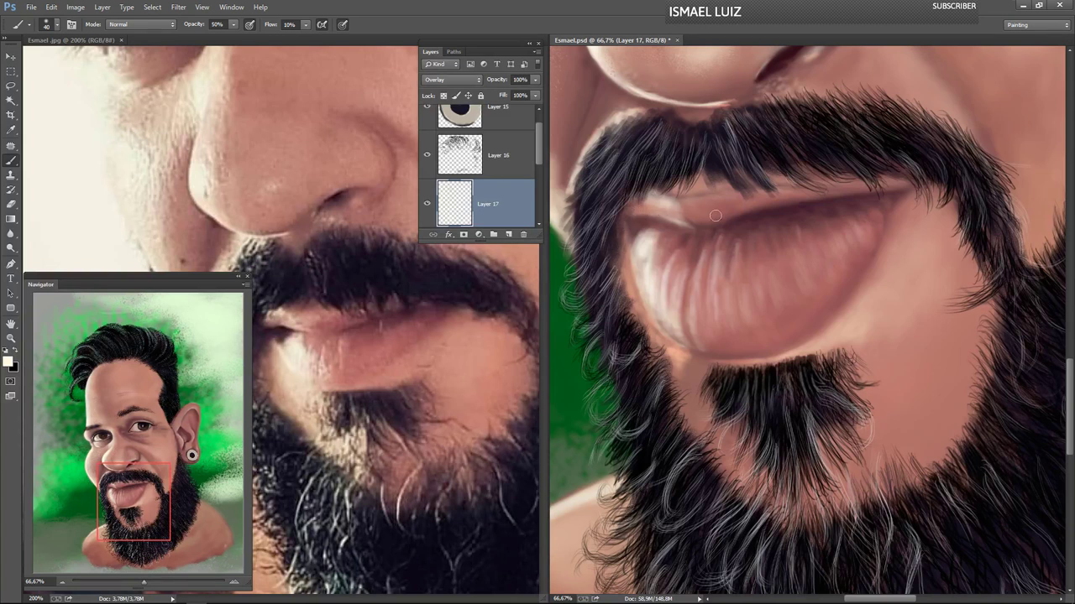
drag(701, 204, 690, 204)
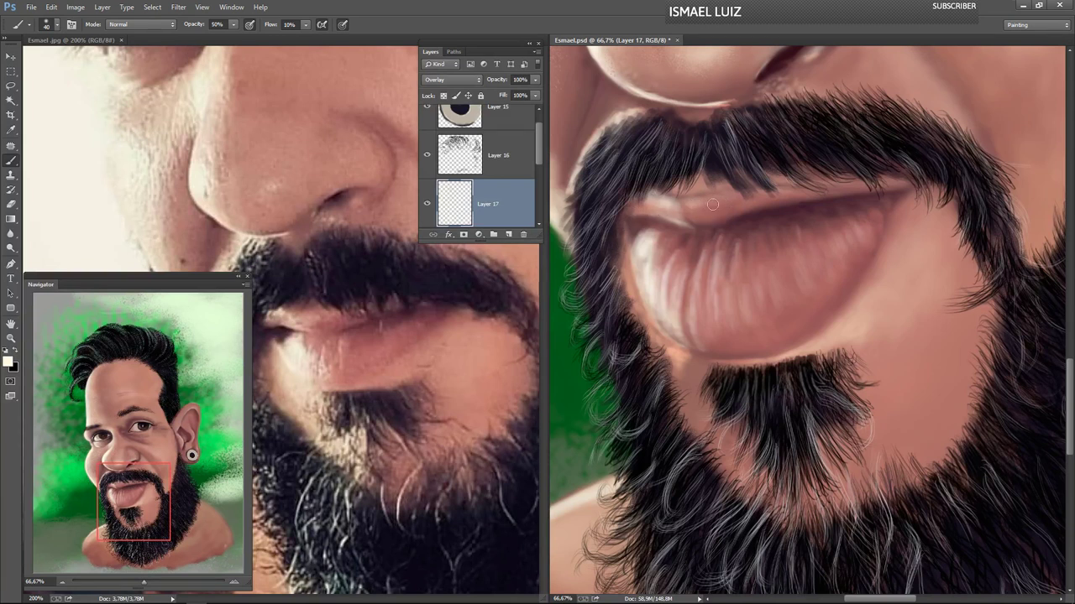
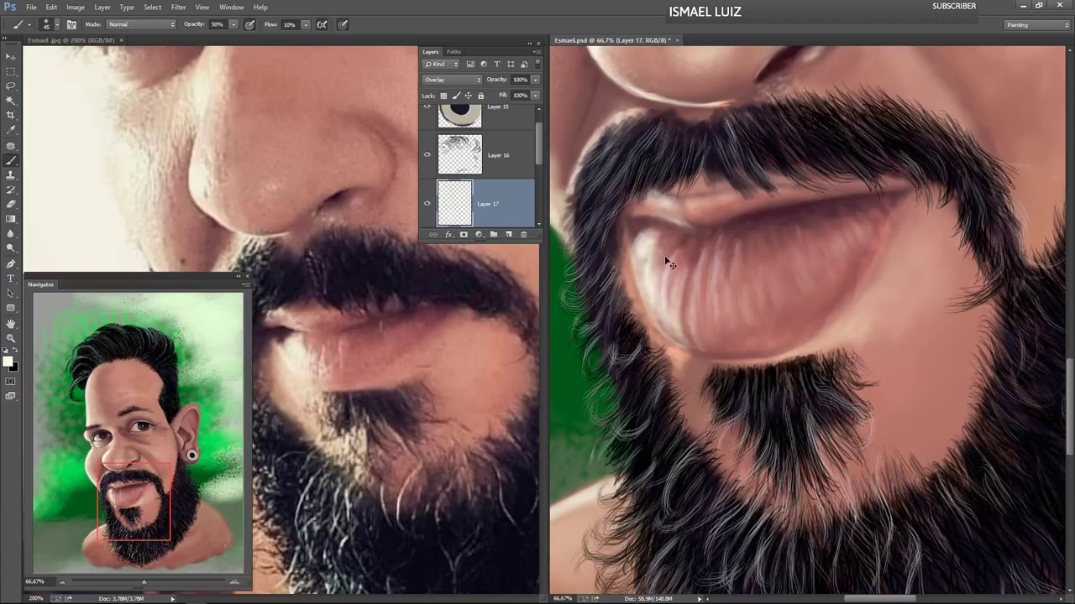
- Bring the shaded cheek into view in the portrait photo and choose the 200 px speckled texture brush
key(ctrl+minus)
key(ctrl+minus)
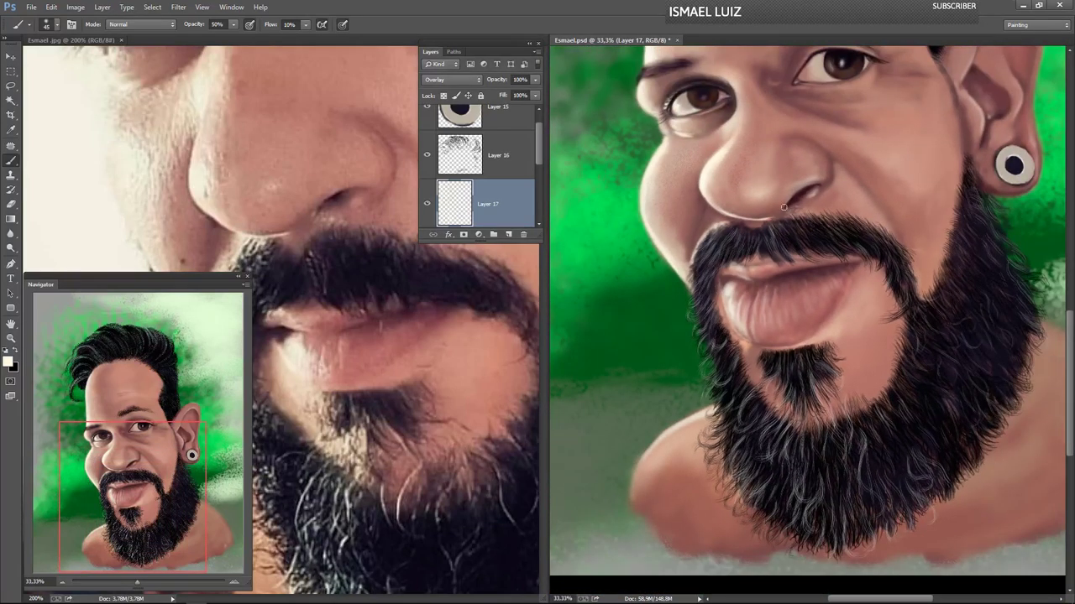
drag(735, 176, 656, 362)
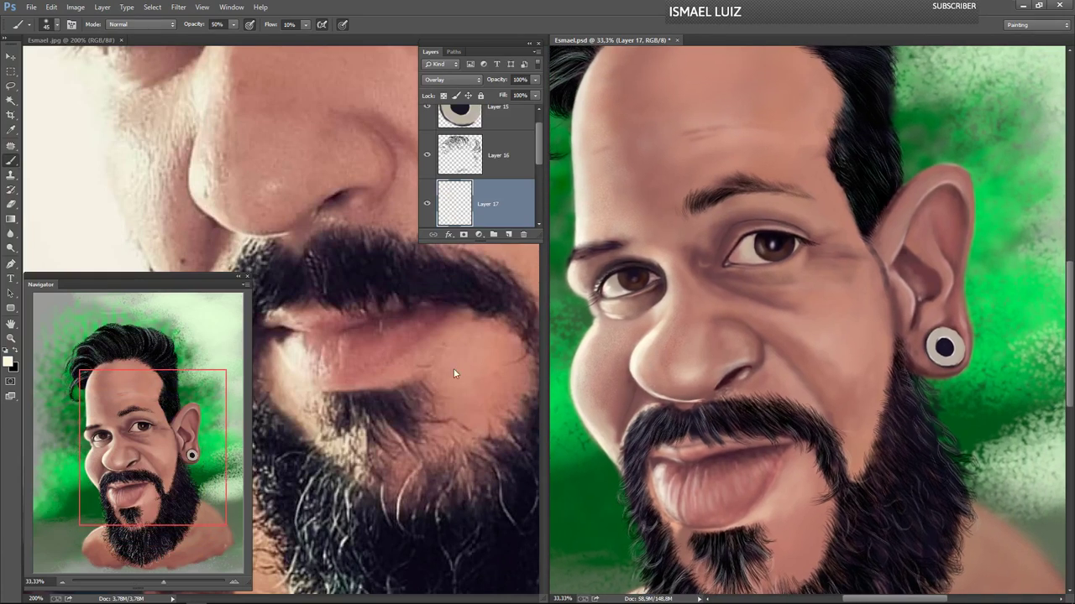
mouse_move(454, 373)
mouse_down()
mouse_move(408, 413)
mouse_move(462, 389)
mouse_move(425, 395)
mouse_up()
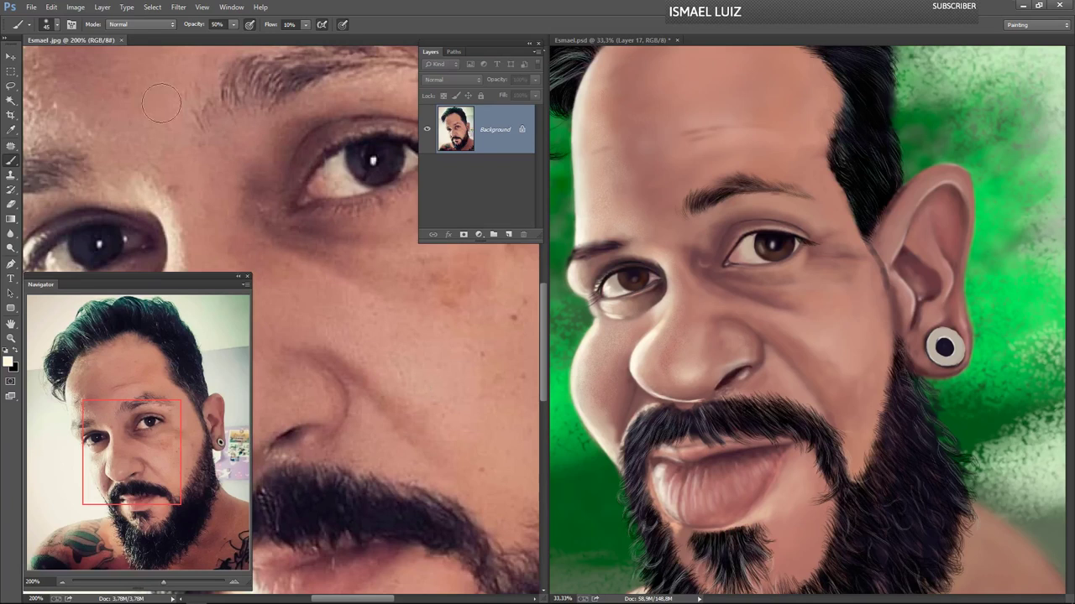
click(52, 24)
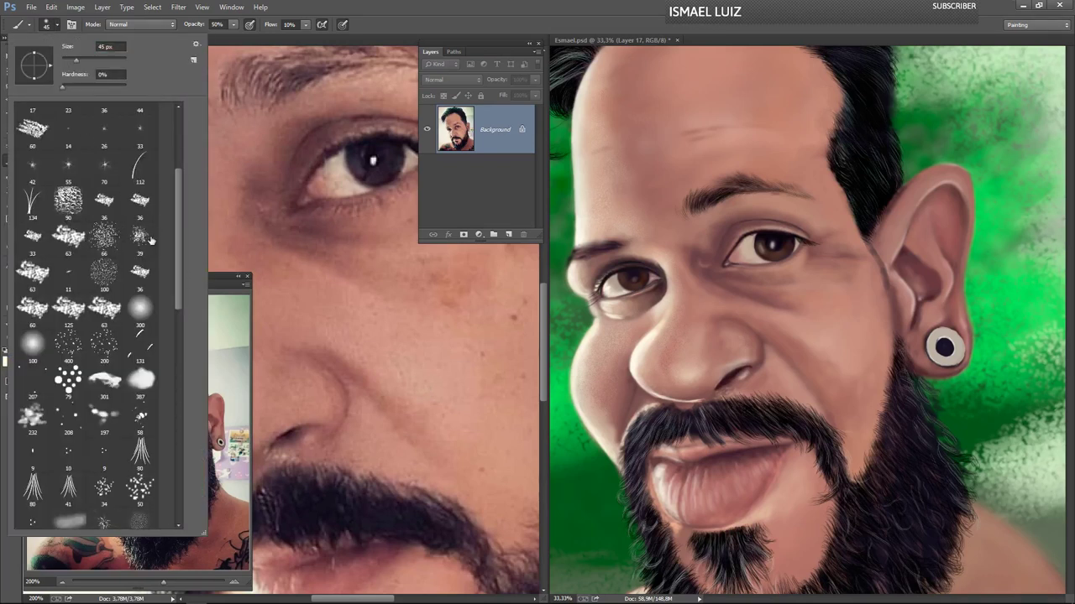
drag(177, 238, 181, 311)
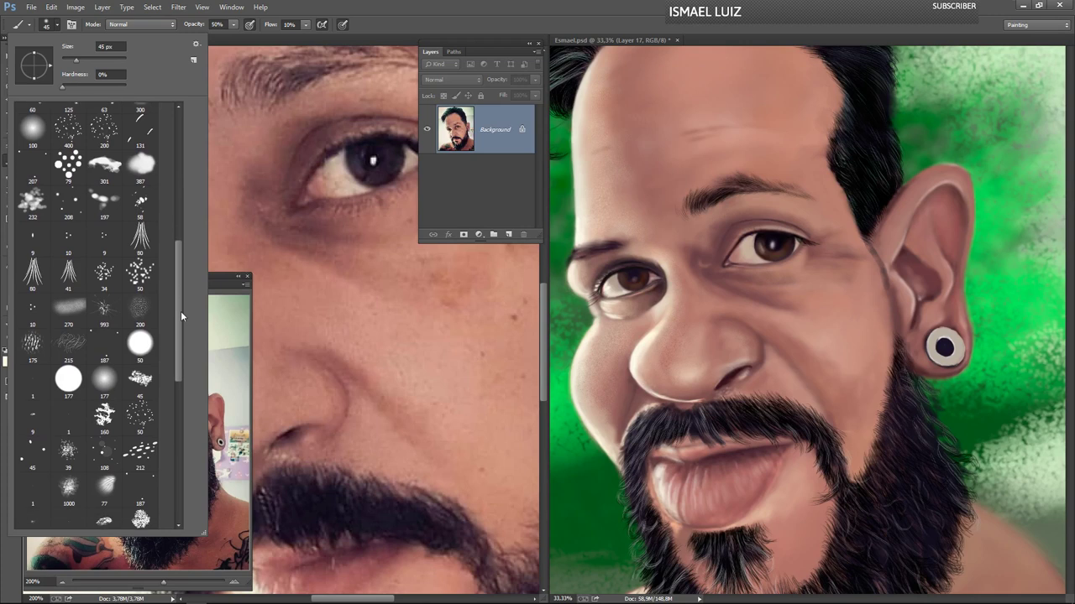
click(139, 299)
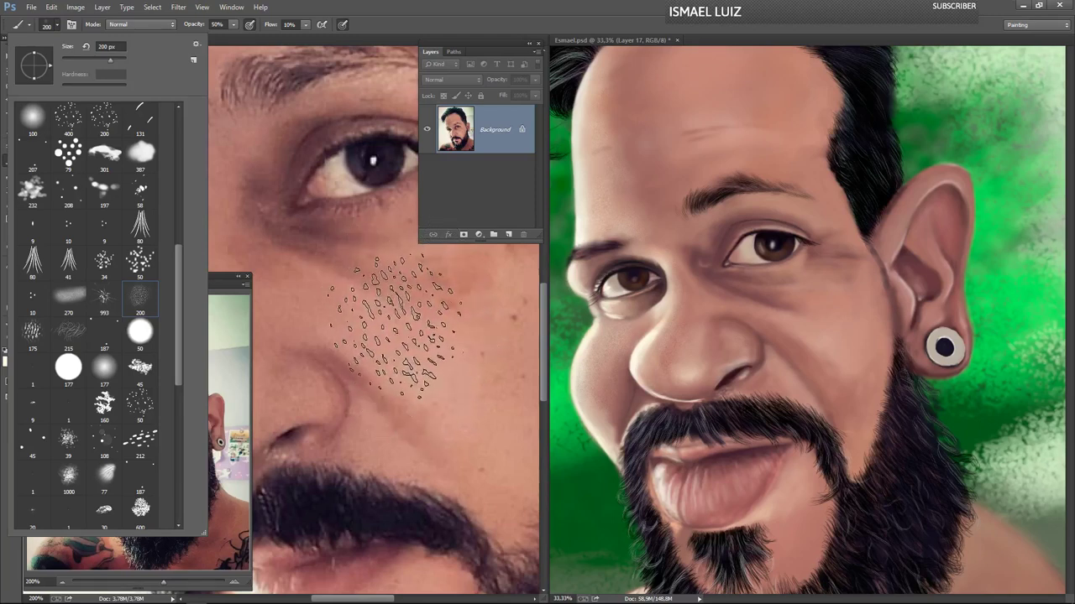
key(Return)
- Sample the pinkish skin tone from the photo's cheek as the painting colour and return to the caricature with the brush
key(i)
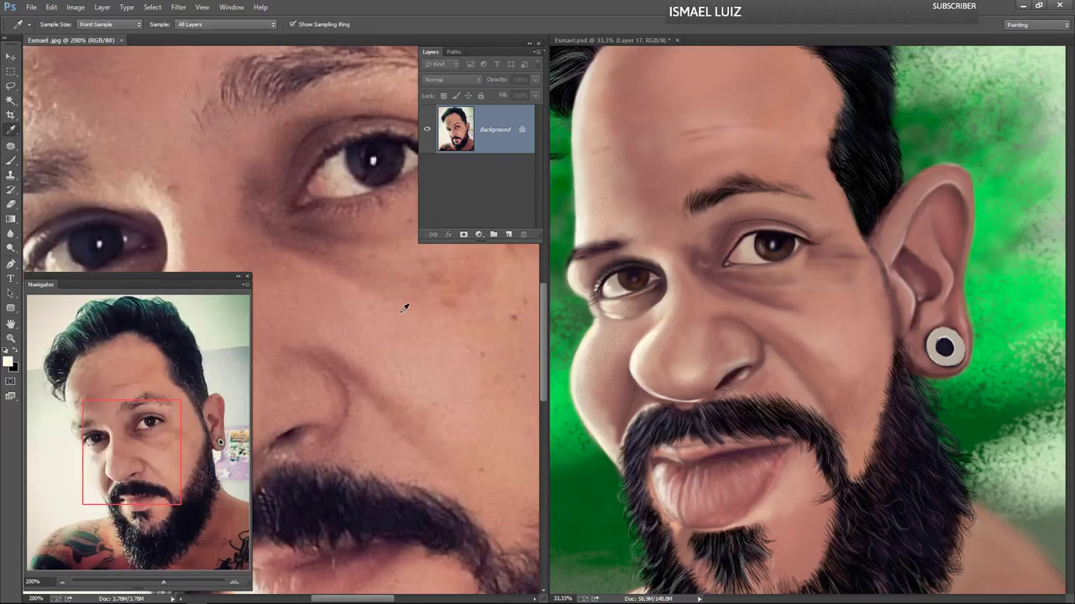
click(393, 349)
key(b)
click(812, 352)
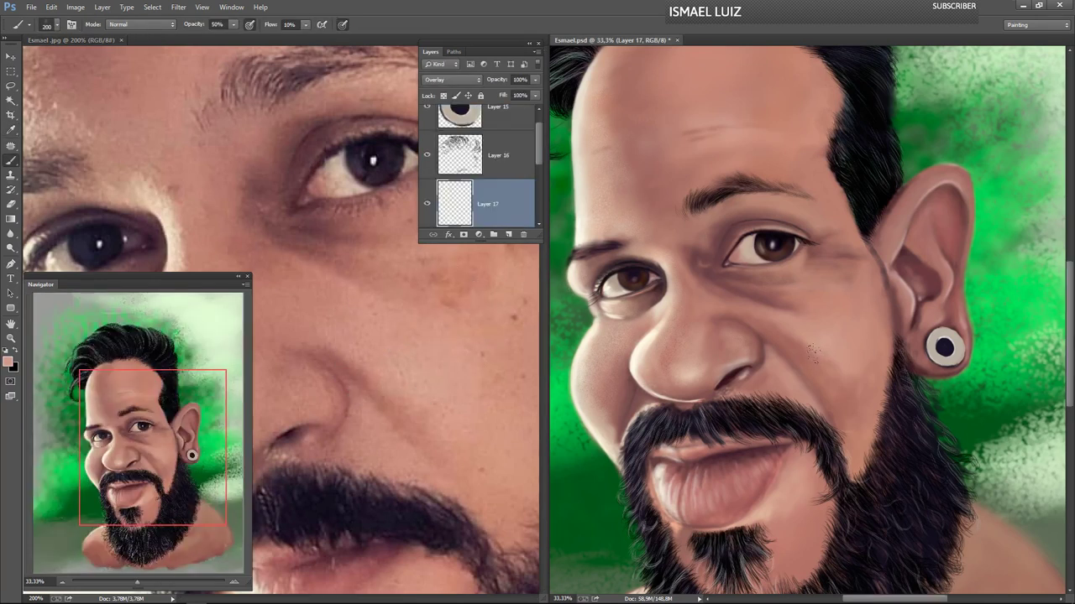
- Stipple pore texture onto the cheek beside the nose, and raise the brush flow to 52% and opacity to 75%
click(811, 351)
key(ctrl+plus)
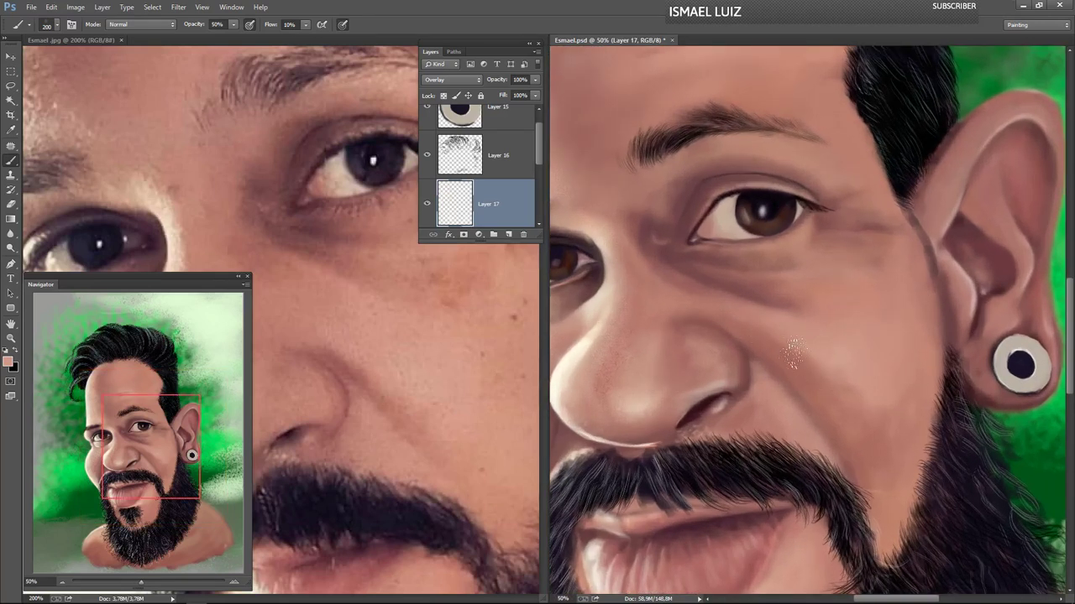
click(852, 400)
click(306, 26)
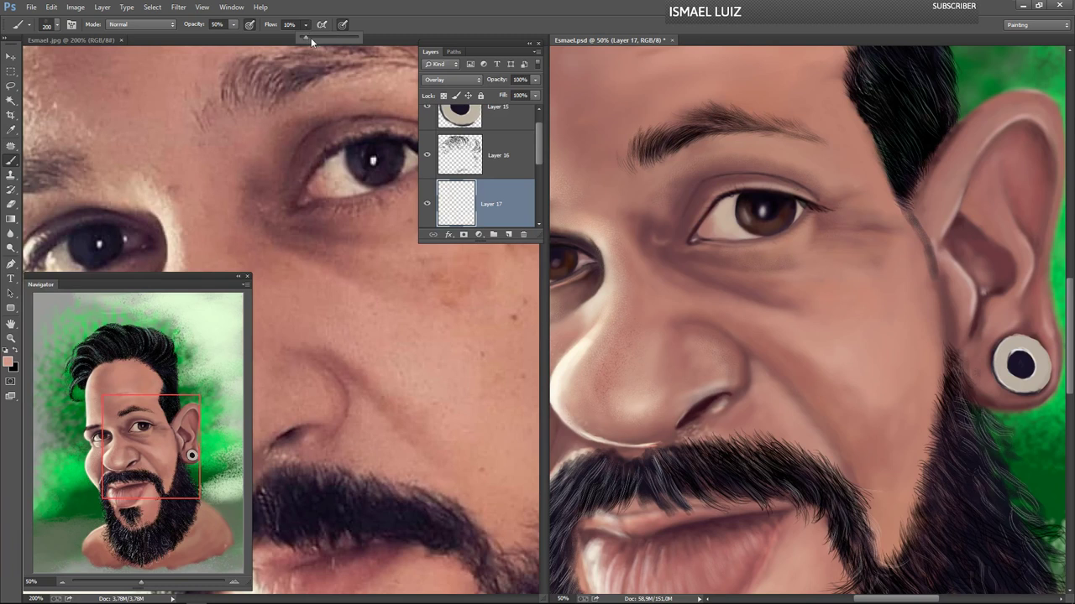
click(234, 26)
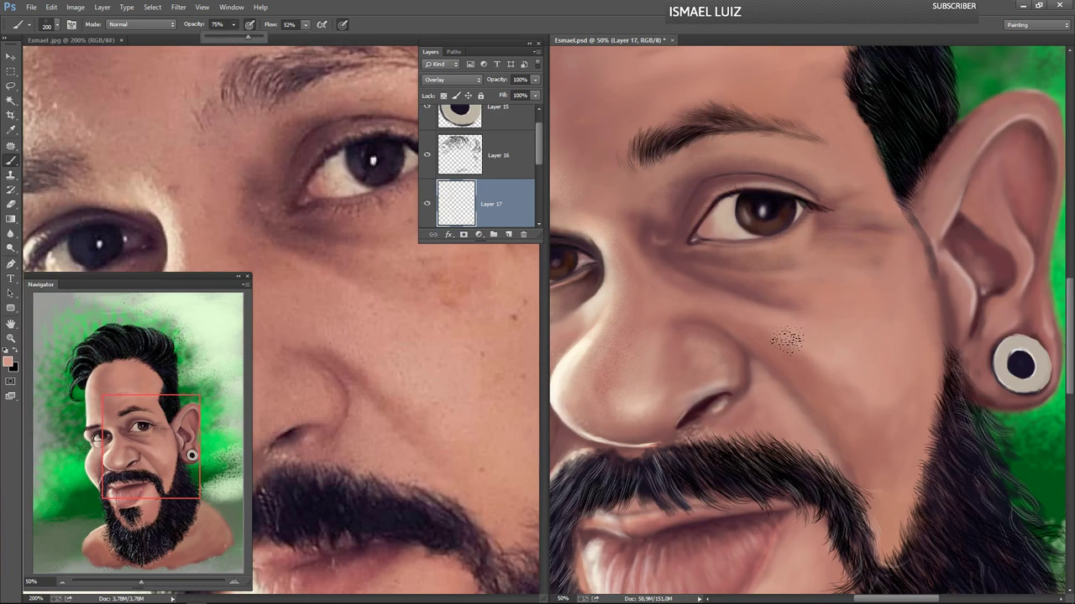
- Make Layer 16 the active layer for texturing the caricature's cheek
click(787, 340)
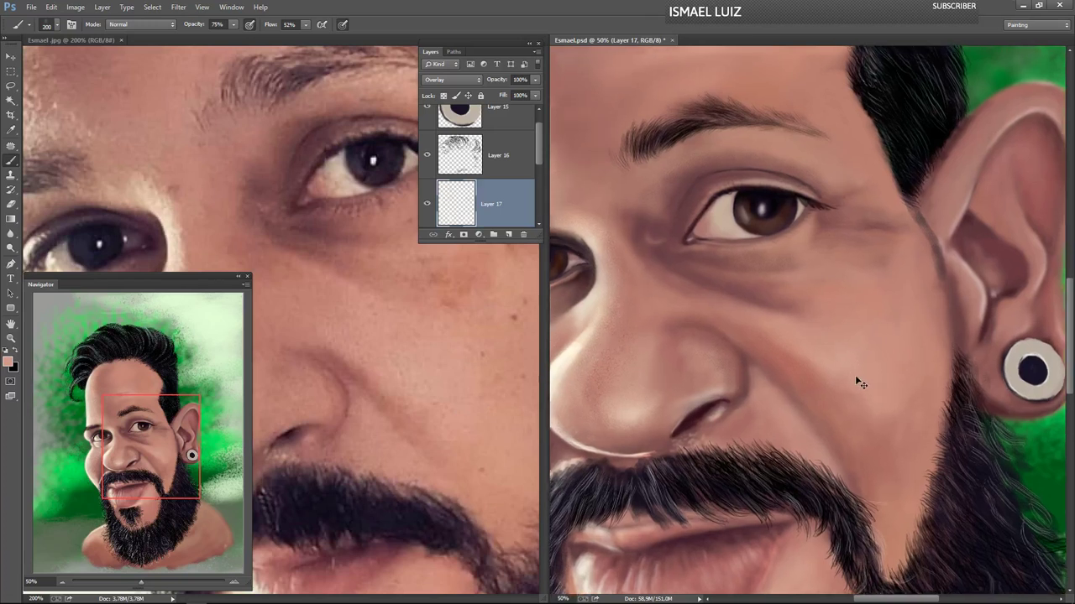
scroll(861, 382, up, 1)
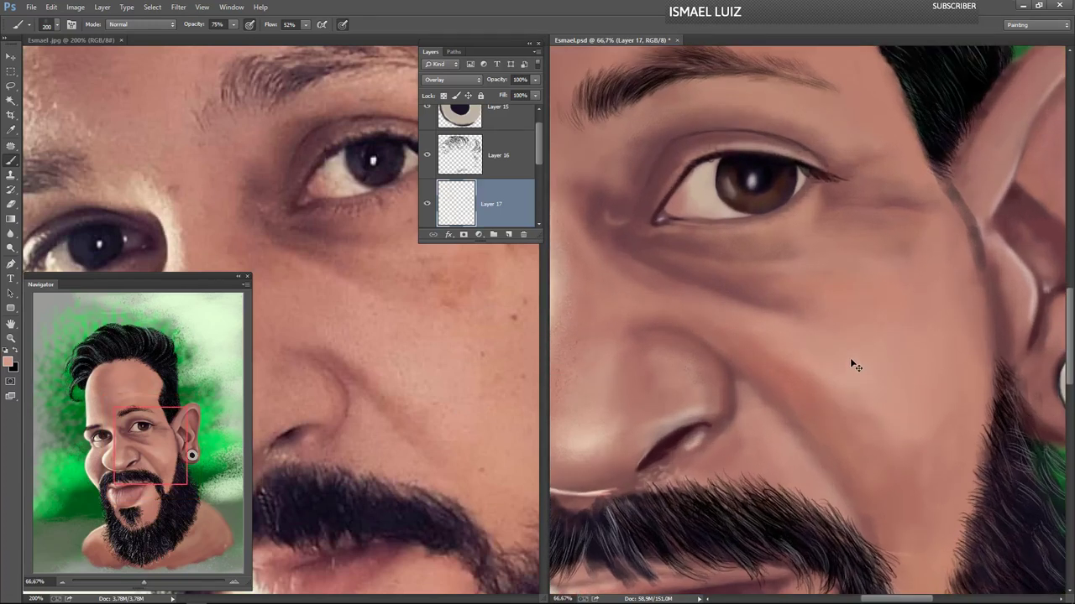
click(517, 151)
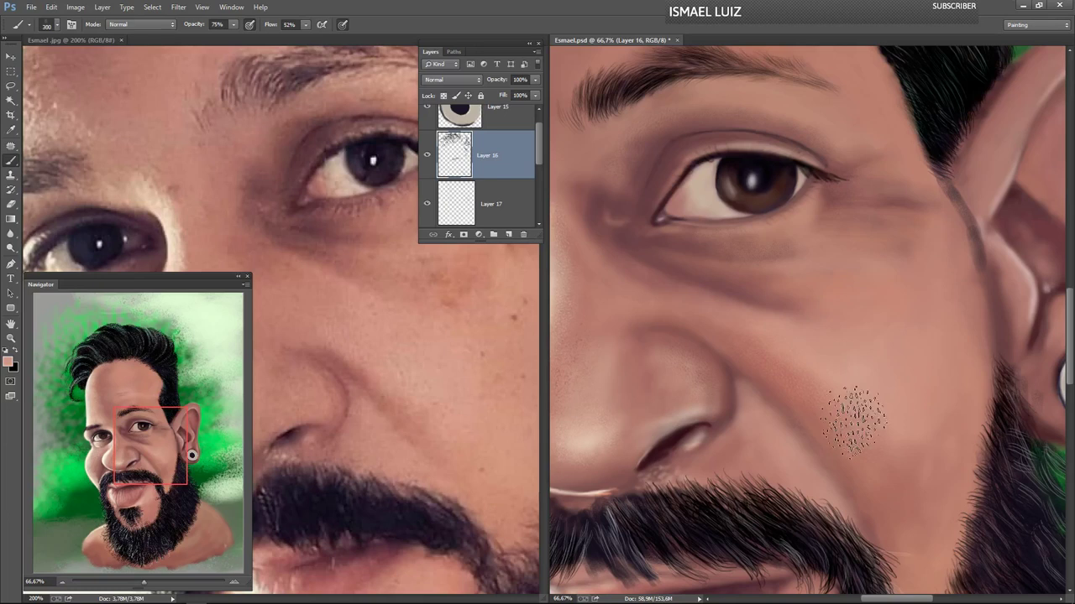
- Set the speckled texture brush to 250 px and stipple pore texture over the cheek near the beard
key(bracketright)
key(bracketright)
key(bracketright)
key(bracketright)
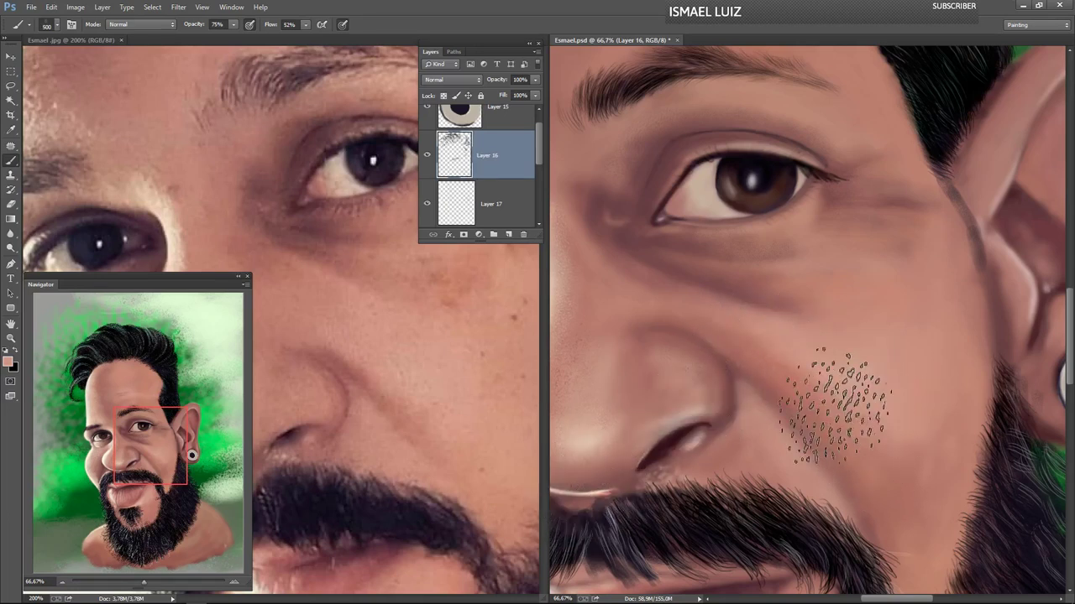
key(bracketleft)
key(bracketleft)
key(bracketleft)
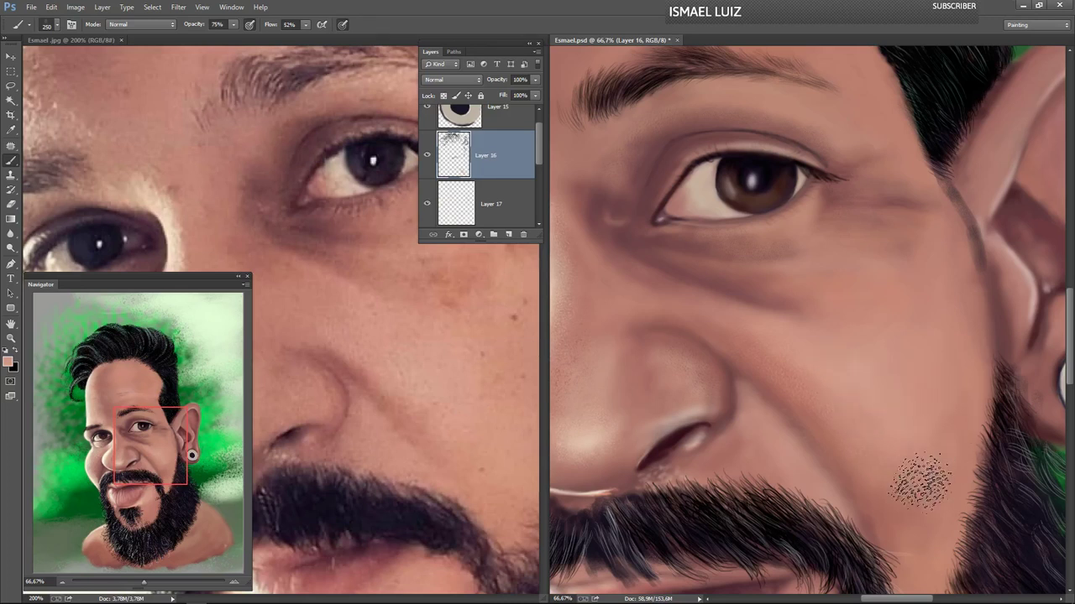
mouse_move(931, 412)
mouse_down()
mouse_move(942, 448)
mouse_move(962, 404)
mouse_move(918, 431)
mouse_move(895, 407)
mouse_up()
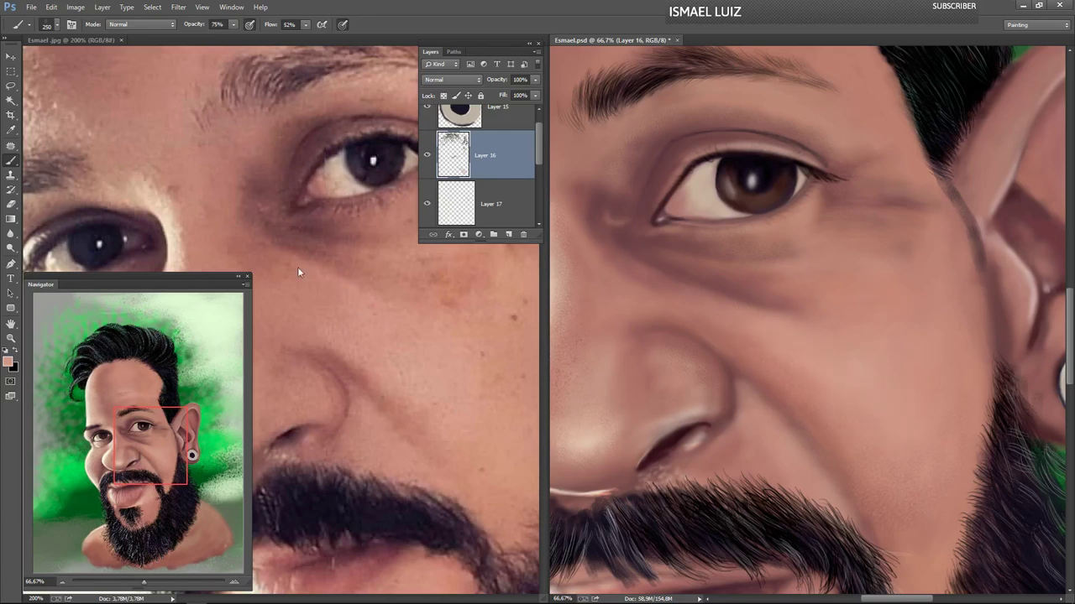
- Sample the darker reddish skin tone beside the photo's nose bridge and reduce the texture brush to 100 px for the cheek shading
alt+click(268, 244)
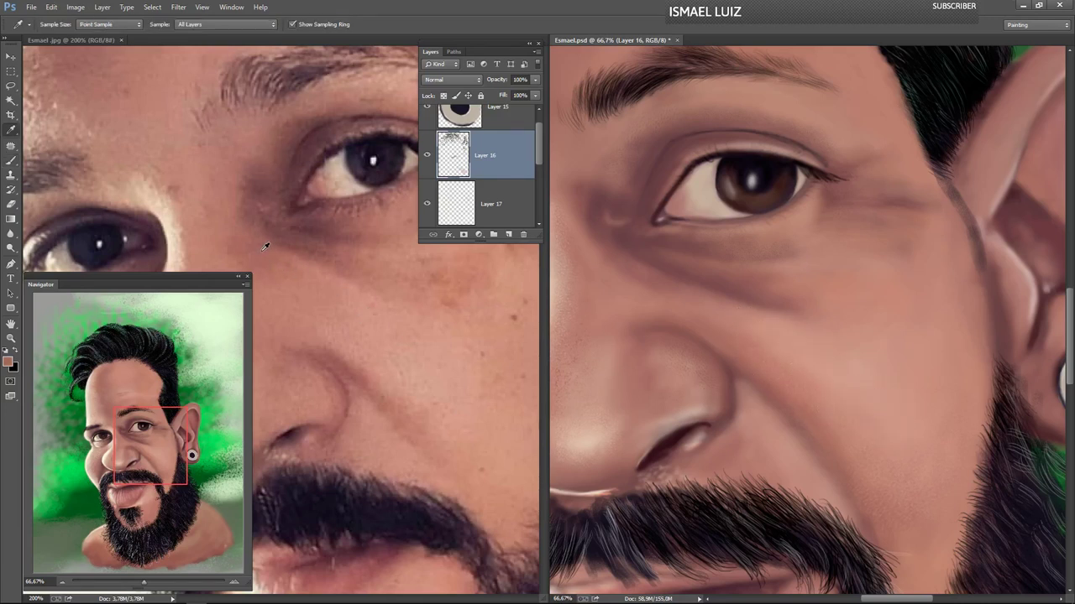
key(bracketleft)
key(bracketleft)
key(bracketleft)
key(bracketleft)
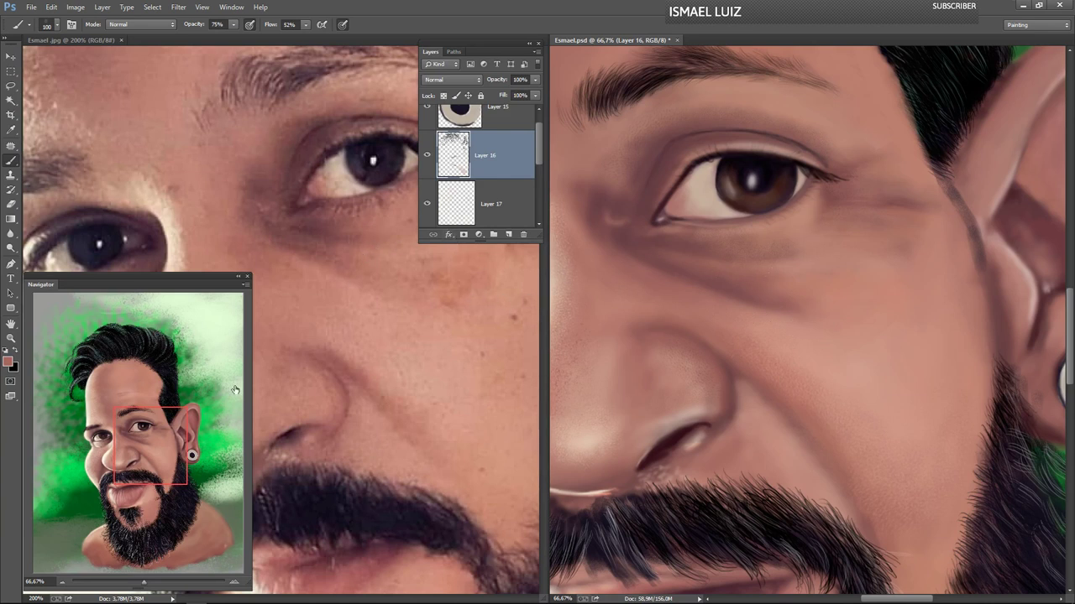
- Bring the photo's temple into view, sample its pink skin tone and stipple the caricature's outer eye area, enlarging the brush to 200 px
click(377, 310)
mouse_move(461, 269)
mouse_down()
mouse_move(400, 319)
mouse_move(384, 361)
mouse_move(420, 402)
mouse_move(396, 396)
mouse_up()
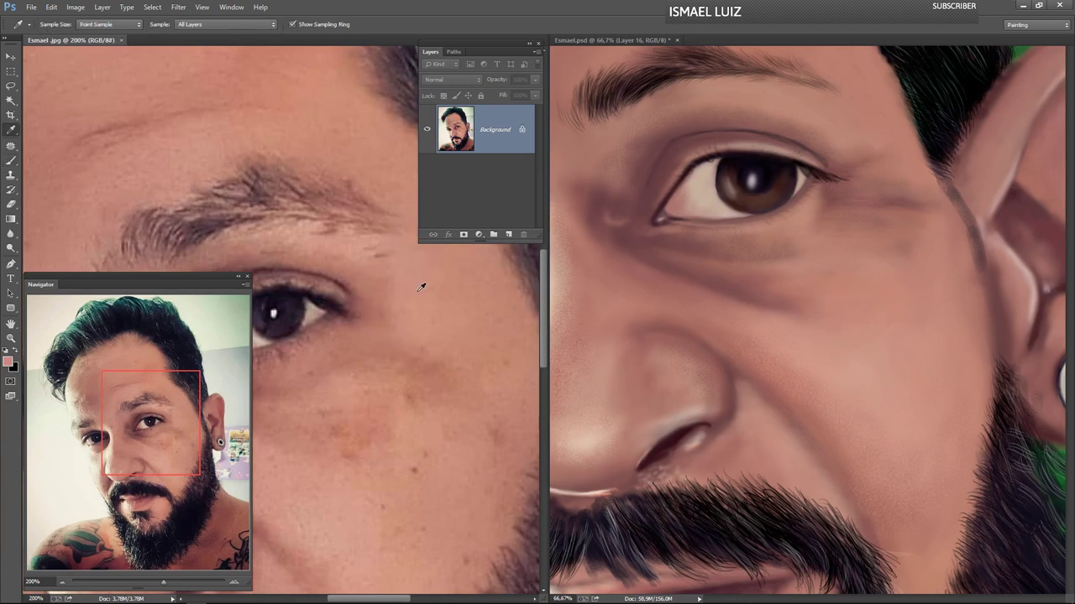
click(858, 234)
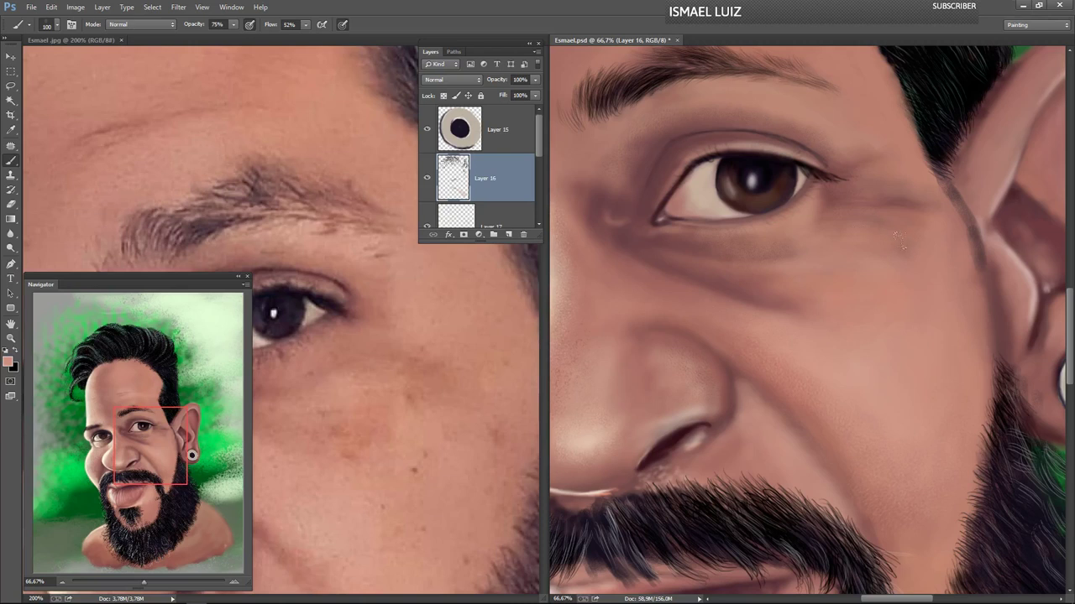
key(])
key(])
key(])
key(])
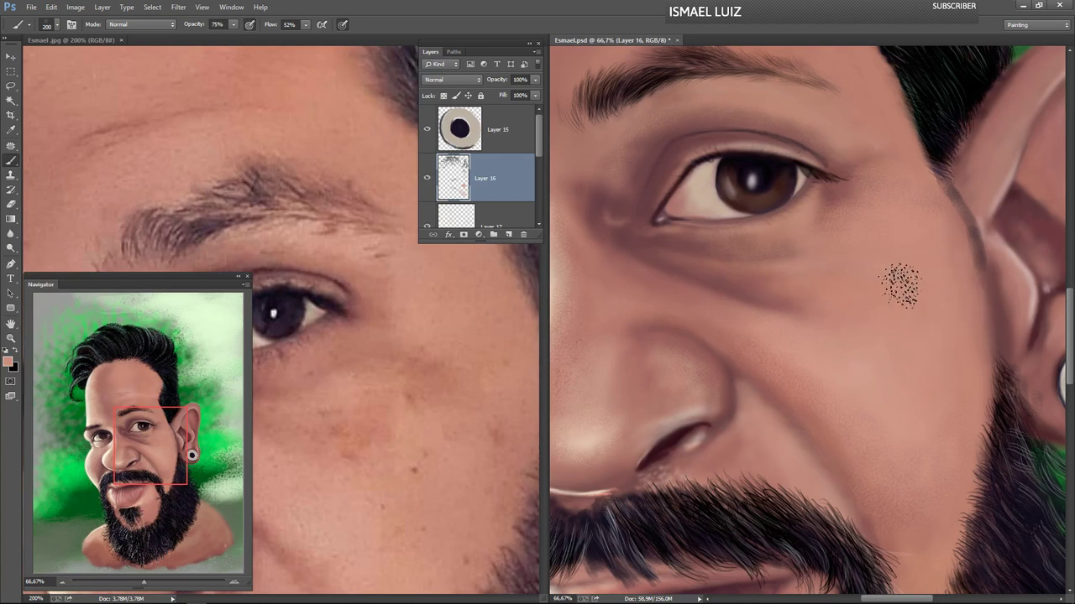
- Continue the skin texture from the cheek down to the lower lip and beard, using the photo's mouth and chin as reference
drag(860, 375, 944, 289)
mouse_move(629, 453)
mouse_down()
mouse_move(758, 372)
mouse_move(679, 307)
mouse_up()
mouse_move(855, 405)
mouse_down()
mouse_move(783, 321)
mouse_move(873, 392)
mouse_move(898, 330)
mouse_move(880, 405)
mouse_move(886, 386)
mouse_up()
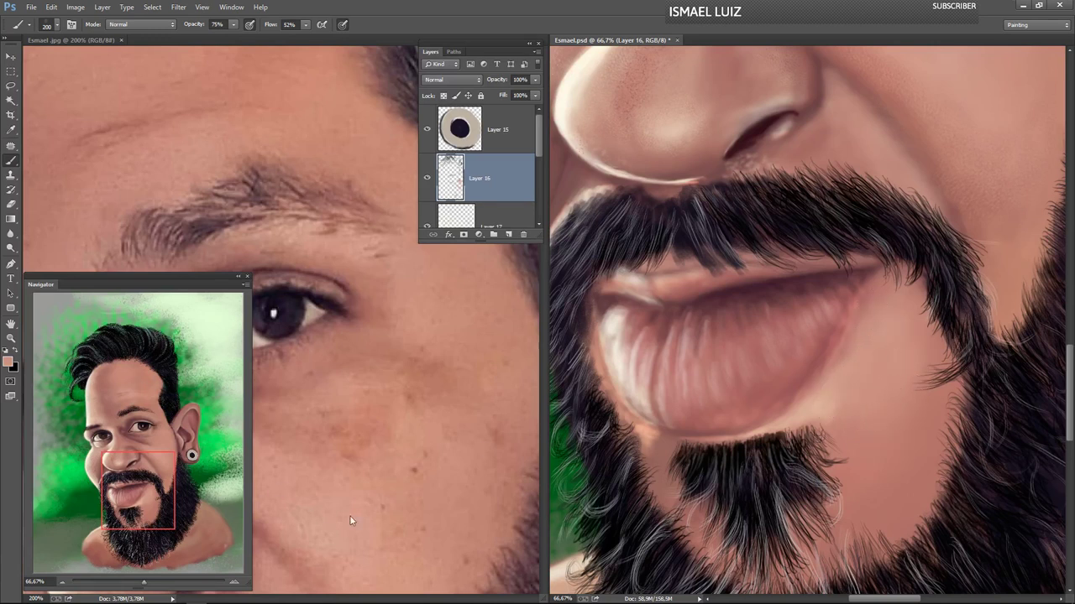
click(372, 422)
drag(369, 546, 377, 406)
drag(327, 554, 369, 425)
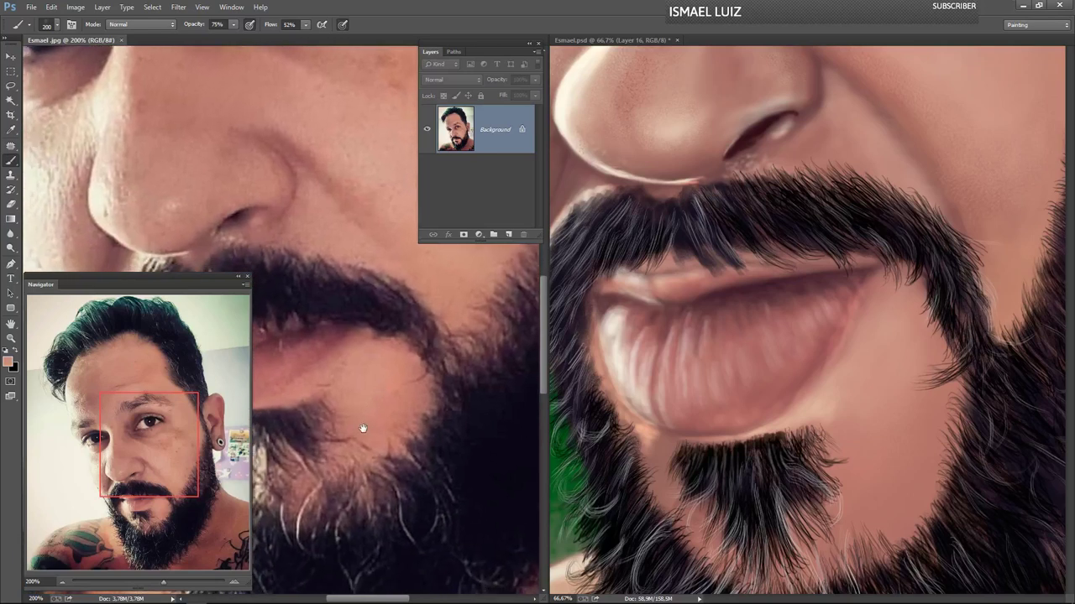
click(855, 330)
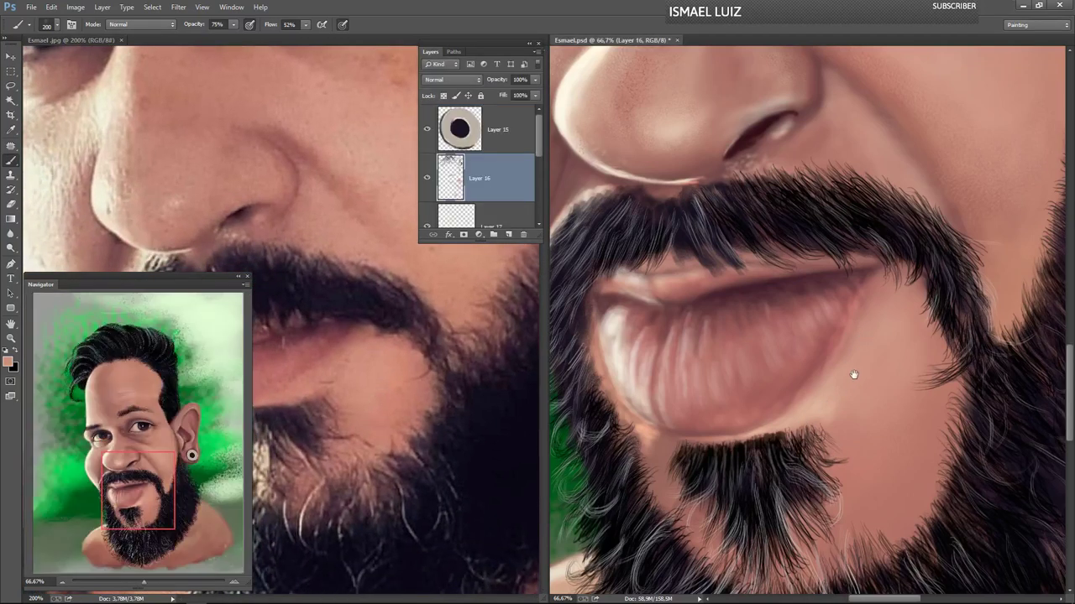
- Return to the caricature's cheek and ear, switch the painting colour to black and choose the 45 px scattered-dot brush, reduced to 20 px
drag(852, 377, 798, 448)
drag(829, 408, 772, 467)
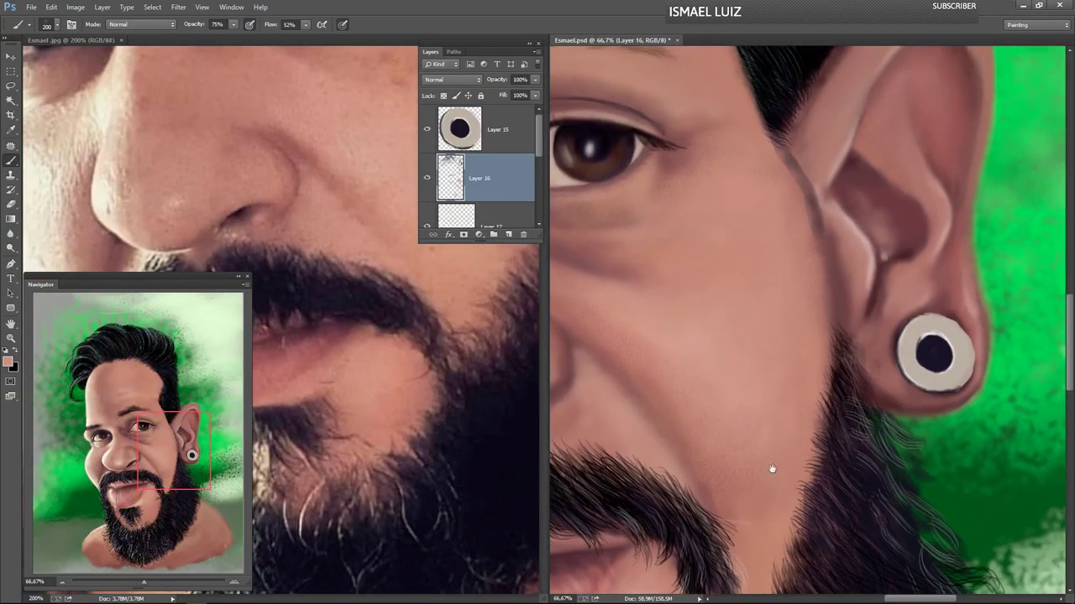
key(x)
click(57, 25)
click(33, 440)
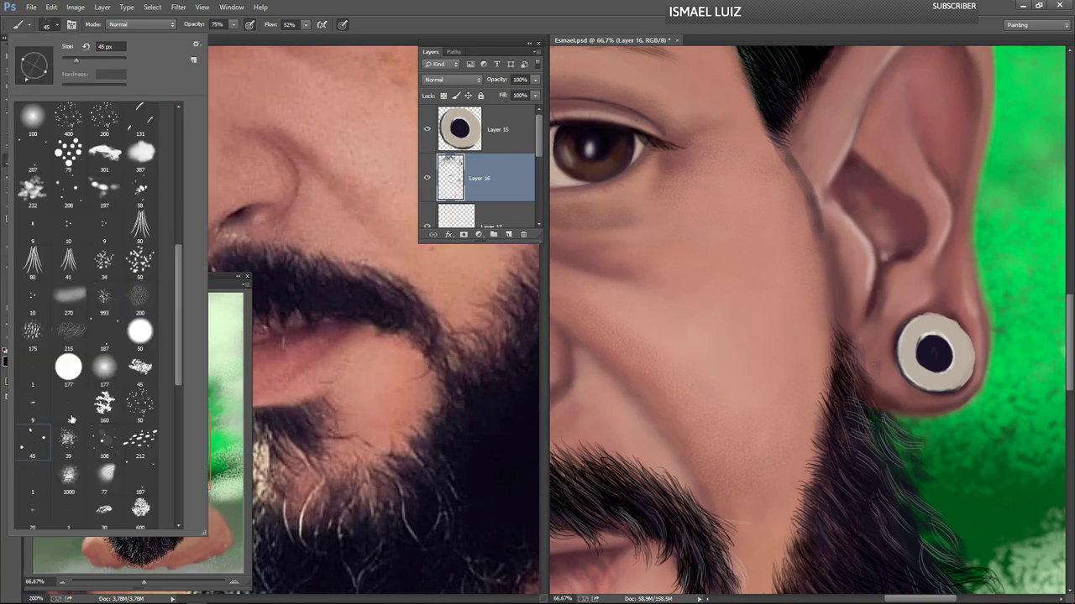
click(769, 369)
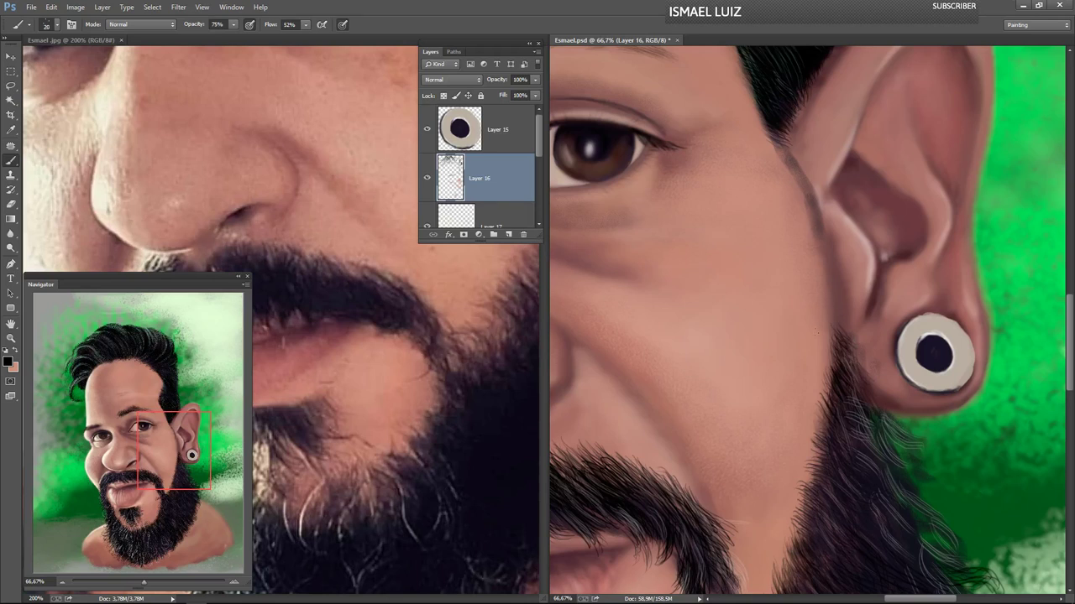
- Bring the photo's sideburn and ear into view as reference and dab fine black stubble at the top of the caricature's side beard
drag(460, 308, 361, 386)
drag(502, 295, 377, 455)
drag(397, 373, 379, 456)
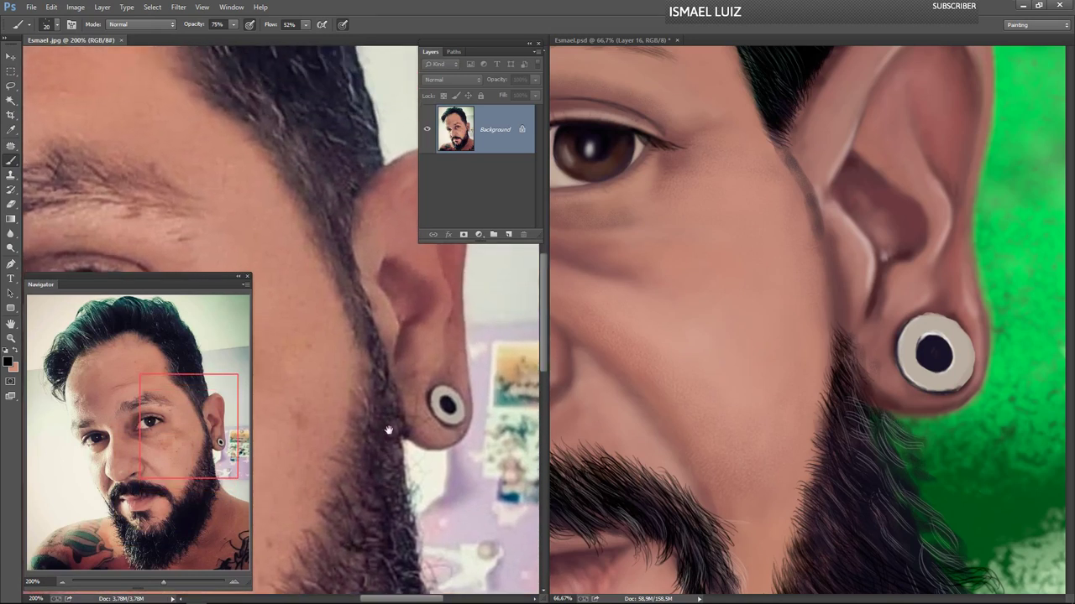
click(829, 335)
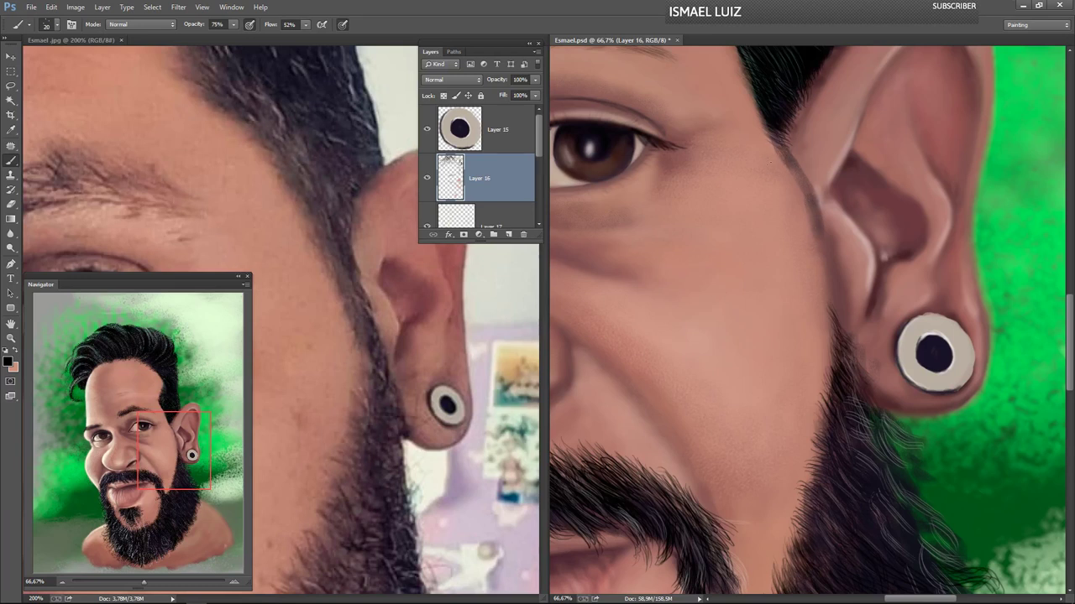
- Paint fine black hair strokes extending the sideburn down from the hairline beside the ear on Layer 16
drag(768, 155, 744, 192)
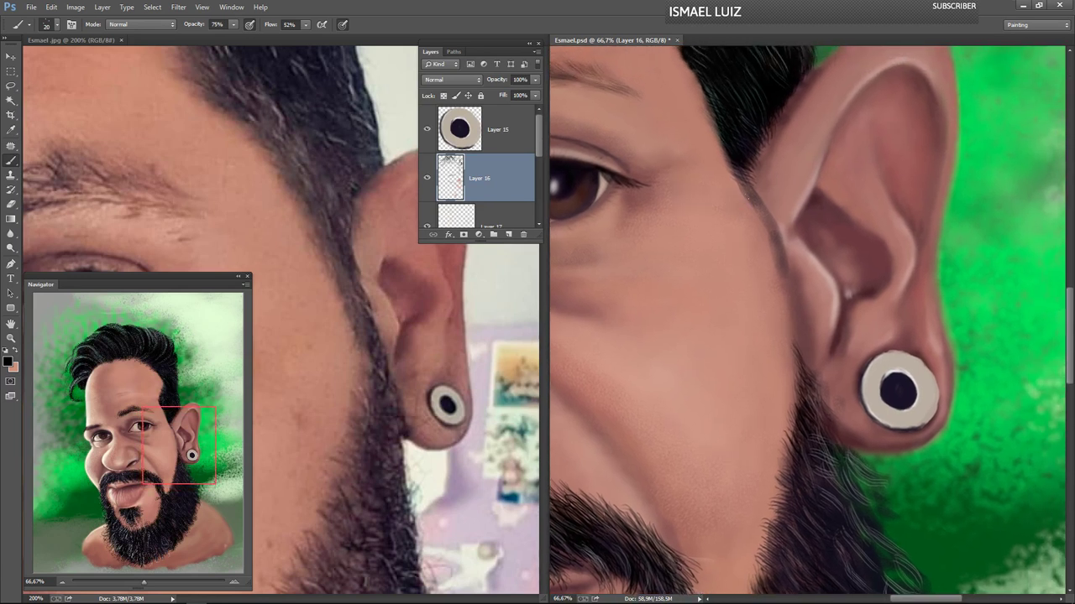
key(ctrl+plus)
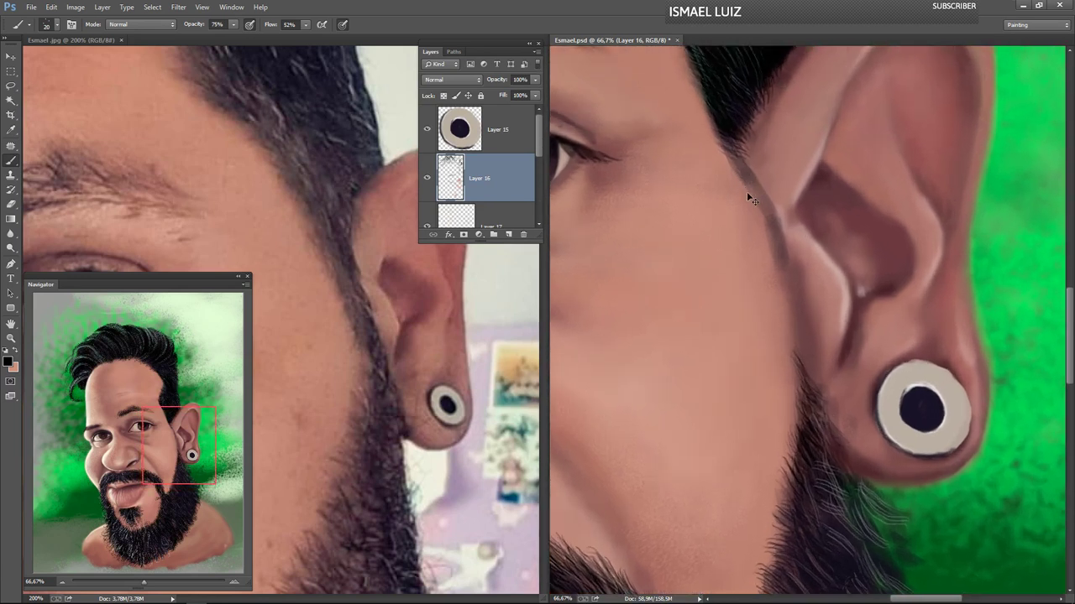
mouse_move(716, 124)
mouse_down()
mouse_move(729, 132)
mouse_move(718, 119)
mouse_up()
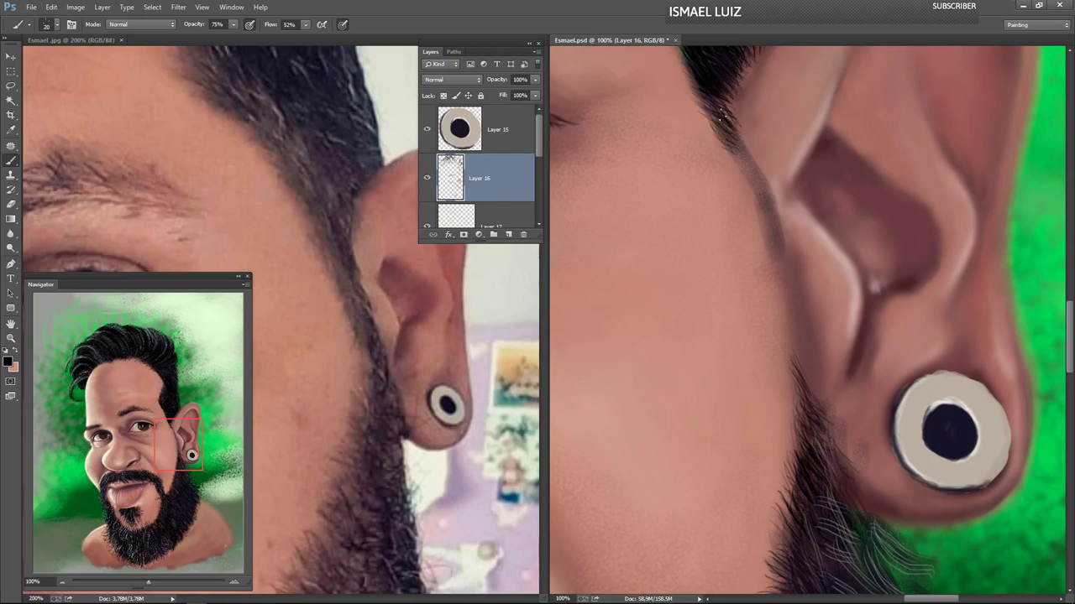
drag(730, 156, 752, 173)
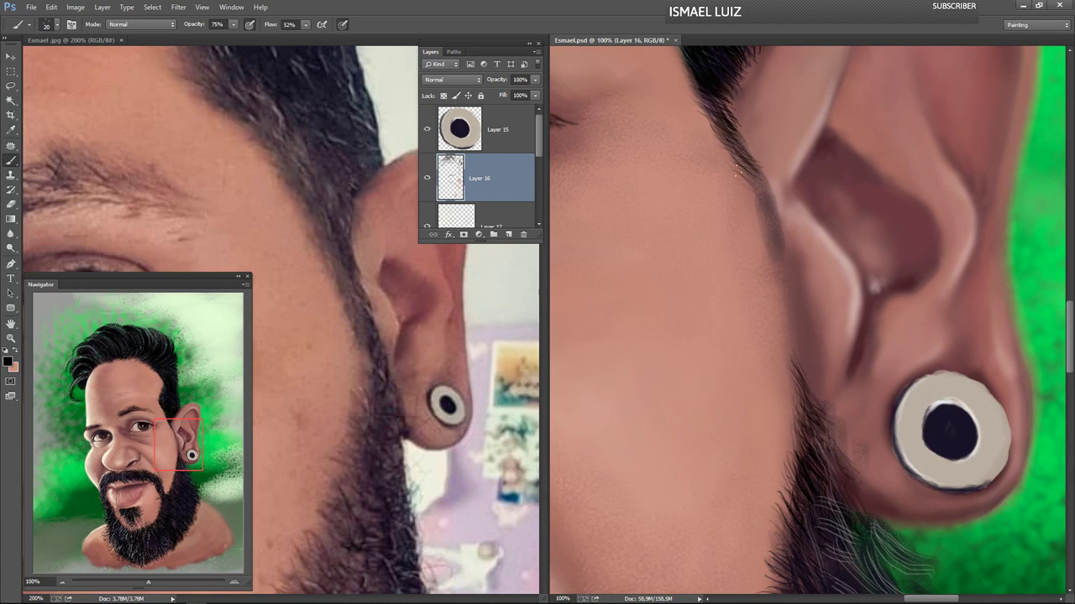
mouse_move(729, 151)
mouse_down()
mouse_move(741, 173)
mouse_move(729, 160)
mouse_up()
drag(746, 174, 757, 188)
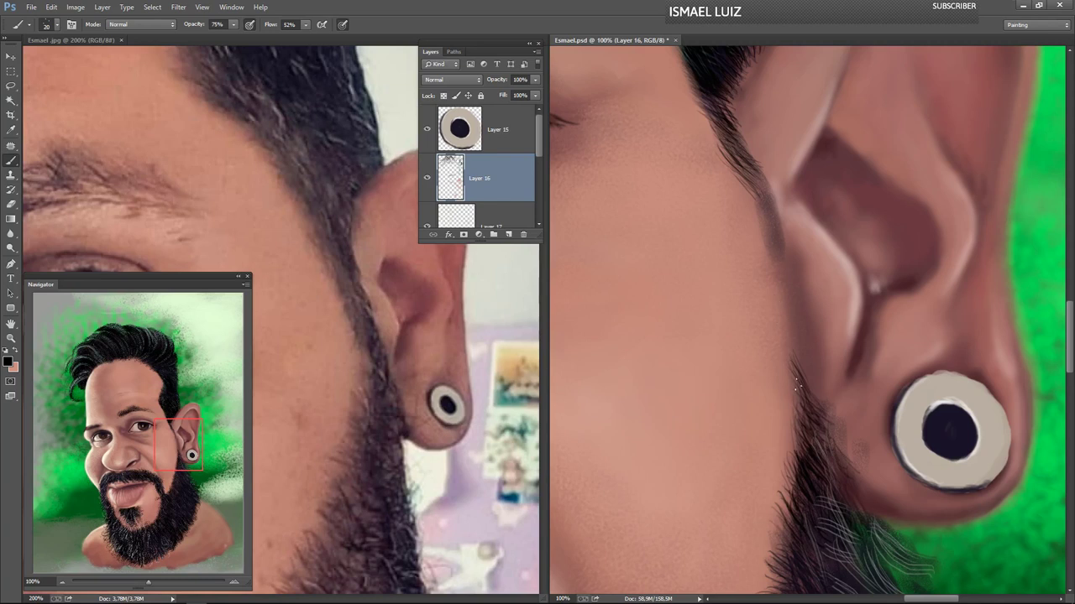
- Paint black hair strokes at the top of the beard, building it upward along the cheek edge towards the sideburn
mouse_move(796, 371)
mouse_down()
mouse_move(785, 329)
mouse_move(806, 376)
mouse_move(821, 377)
mouse_move(820, 395)
mouse_move(806, 385)
mouse_move(842, 419)
mouse_move(818, 407)
mouse_move(843, 443)
mouse_up()
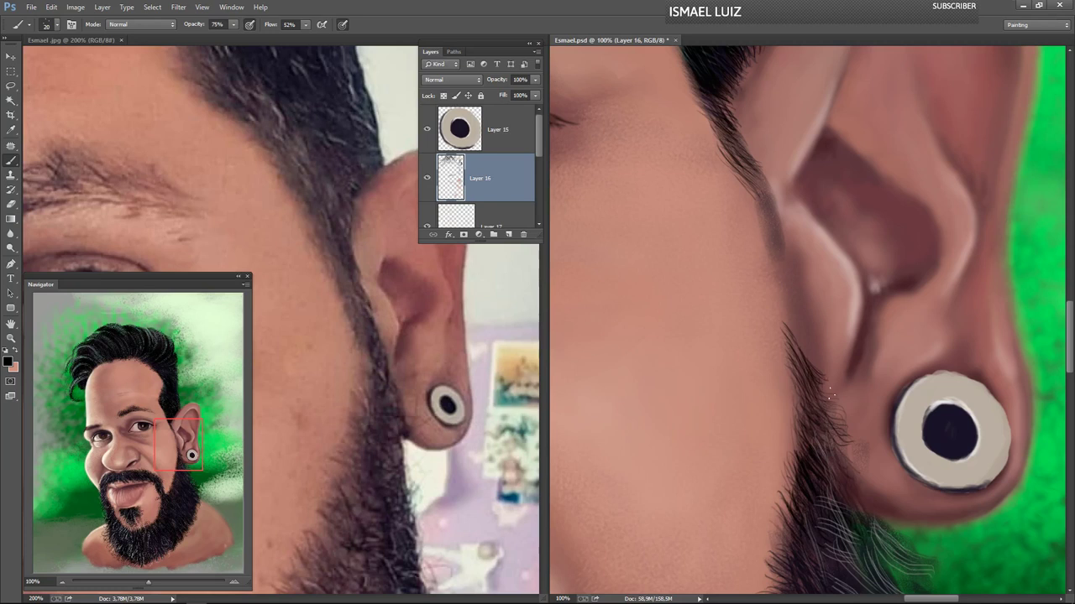
mouse_move(786, 325)
mouse_down()
mouse_move(781, 309)
mouse_move(811, 347)
mouse_up()
mouse_move(782, 306)
mouse_down()
mouse_move(802, 323)
mouse_move(795, 302)
mouse_move(780, 306)
mouse_move(789, 316)
mouse_up()
mouse_move(793, 269)
mouse_down()
mouse_move(784, 292)
mouse_move(798, 309)
mouse_move(800, 415)
mouse_up()
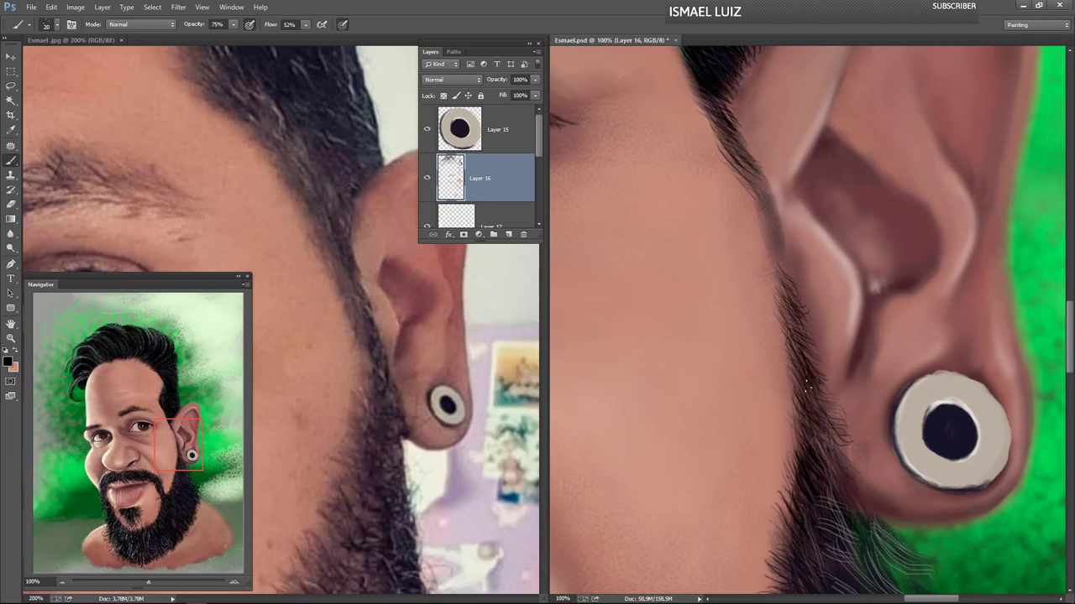
drag(807, 387, 819, 431)
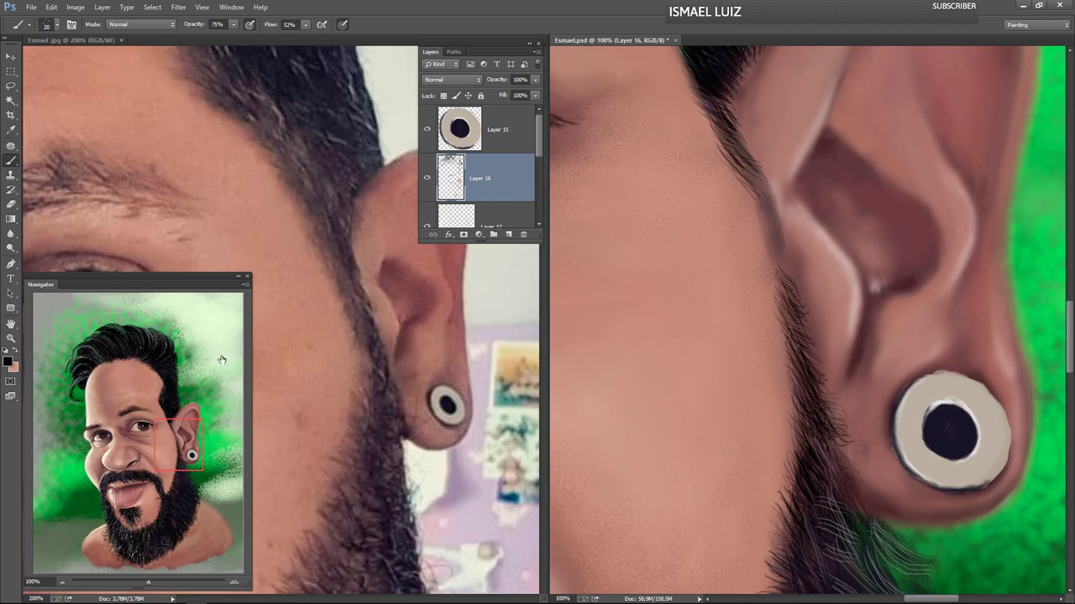
- Set the background colour to the pale mint #d1f7e6
click(8, 362)
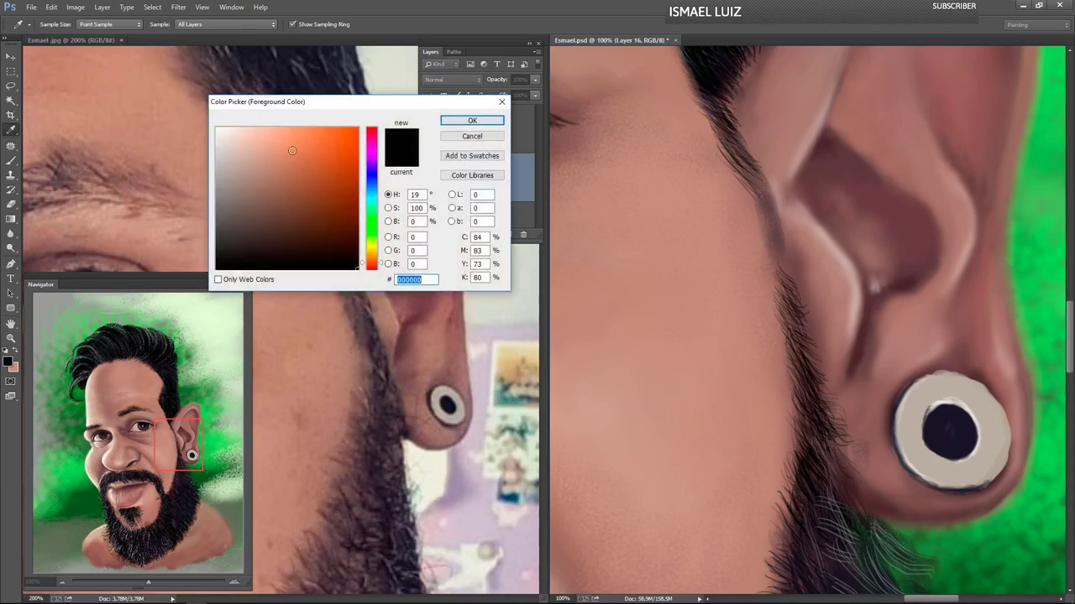
click(471, 136)
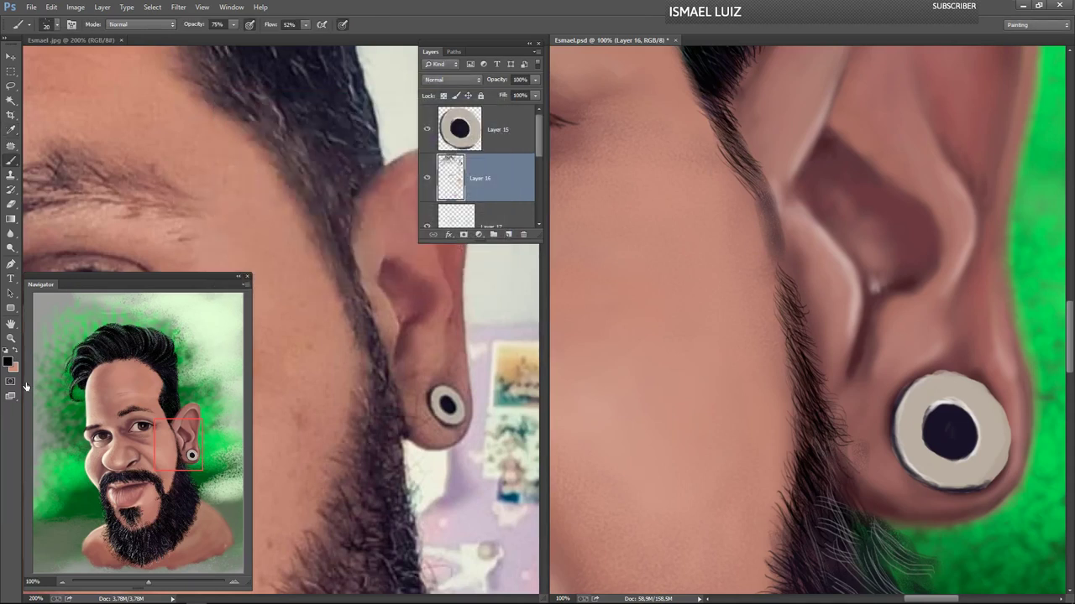
click(15, 368)
click(252, 131)
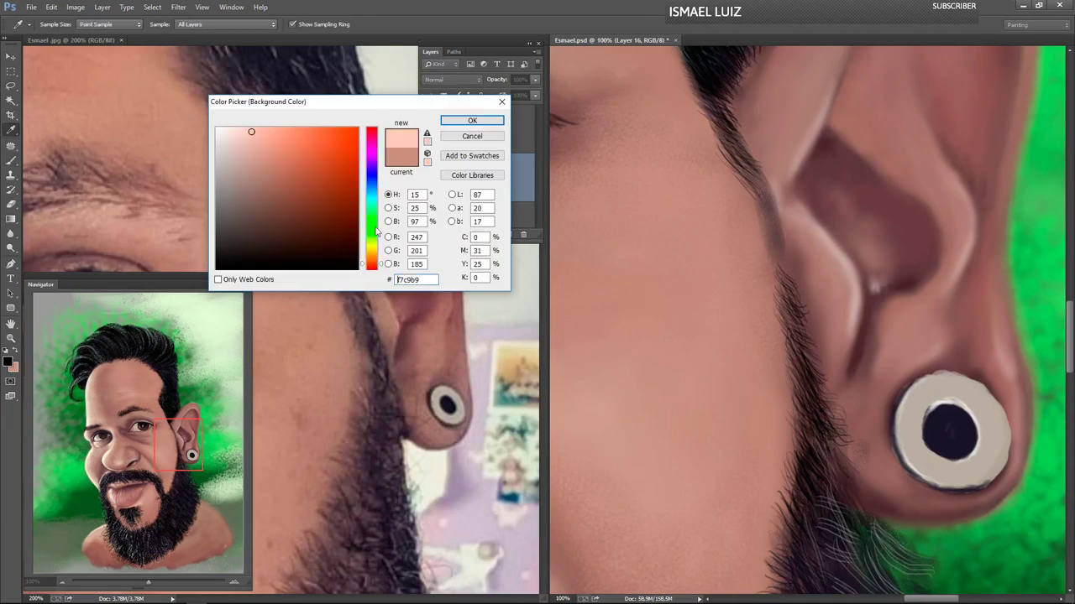
click(373, 242)
click(371, 210)
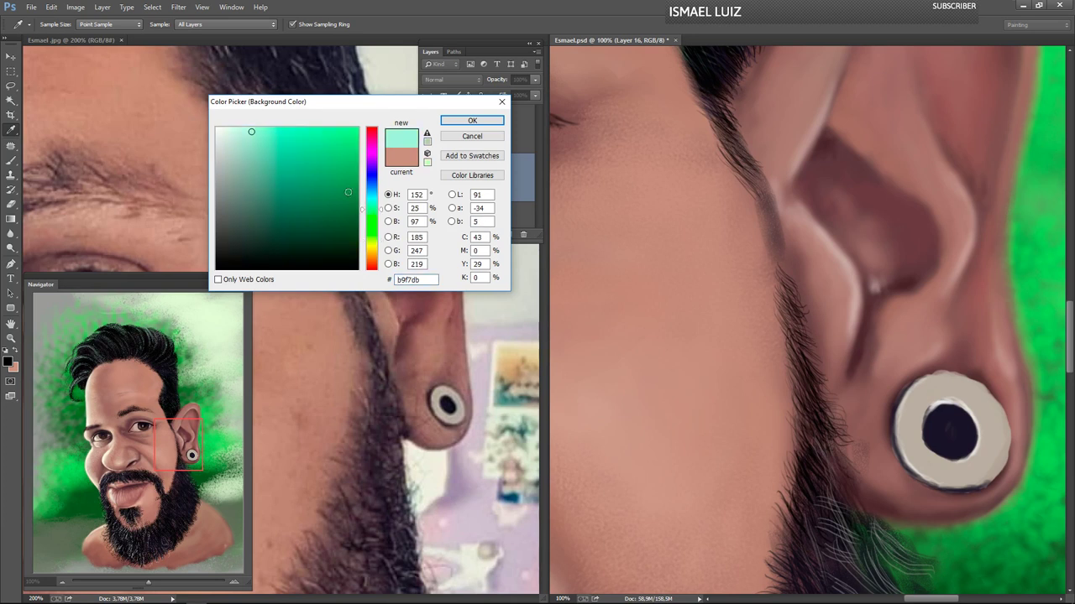
click(237, 132)
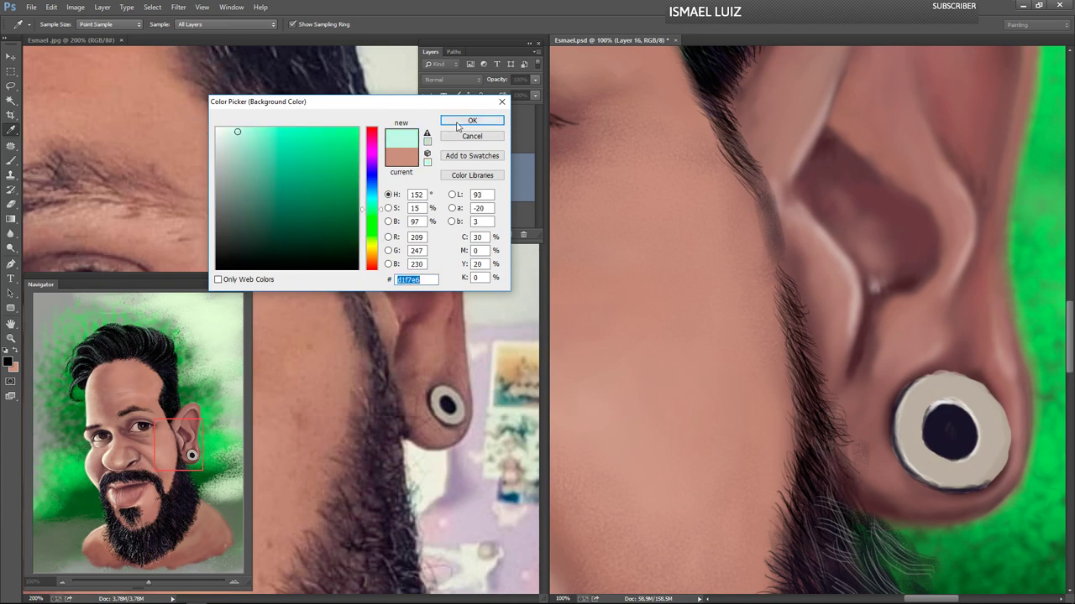
click(467, 122)
- Paint pale mint hair highlights with the Brush in the upper beard below the earlobe
key(b)
key(x)
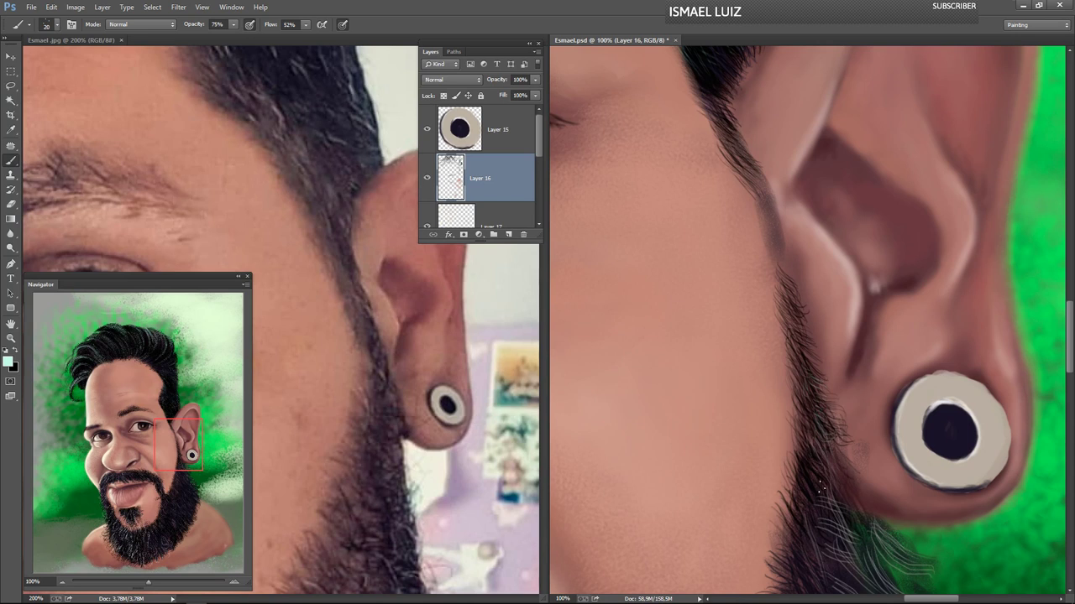
drag(842, 484, 851, 475)
- Fill the gap between sideburn and beard in front of the ear with short black hair strokes
key(x)
mouse_move(776, 268)
mouse_down()
mouse_move(779, 237)
mouse_move(785, 293)
mouse_move(781, 260)
mouse_move(798, 268)
mouse_move(770, 233)
mouse_move(778, 256)
mouse_move(770, 204)
mouse_move(769, 220)
mouse_move(755, 200)
mouse_move(771, 195)
mouse_move(754, 187)
mouse_move(772, 195)
mouse_move(764, 169)
mouse_move(748, 164)
mouse_move(742, 145)
mouse_move(746, 155)
mouse_move(751, 145)
mouse_move(728, 118)
mouse_move(739, 111)
mouse_move(723, 94)
mouse_move(738, 105)
mouse_move(744, 128)
mouse_move(721, 116)
mouse_move(747, 143)
mouse_move(772, 246)
mouse_up()
mouse_move(774, 239)
mouse_down()
mouse_move(792, 296)
mouse_move(780, 278)
mouse_move(791, 329)
mouse_move(803, 333)
mouse_move(789, 346)
mouse_move(783, 314)
mouse_move(805, 404)
mouse_up()
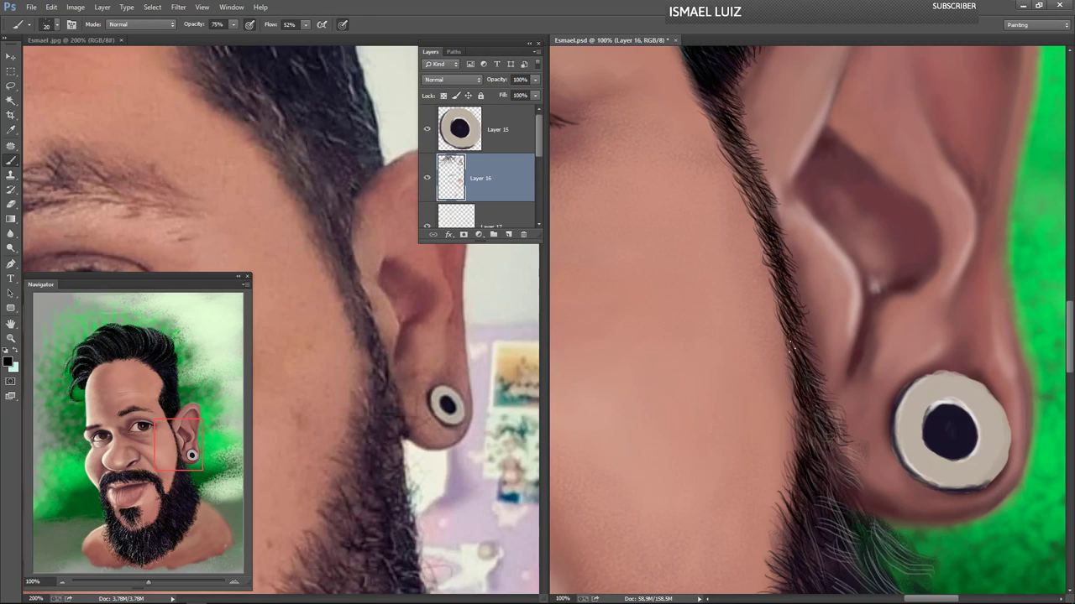
mouse_move(789, 344)
mouse_down()
mouse_move(805, 461)
mouse_move(764, 384)
mouse_move(806, 408)
mouse_up()
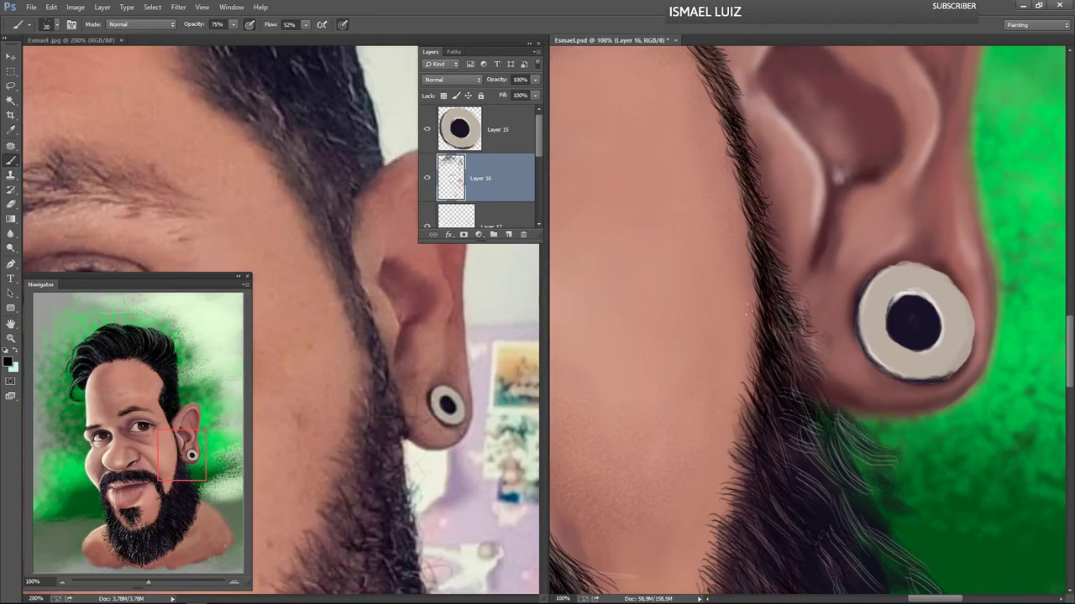
- Add short black hairs along the cheek-side edge of the sideburn, from the earring's height upward
drag(747, 310, 757, 331)
mouse_move(750, 294)
mouse_down()
mouse_move(759, 324)
mouse_move(760, 313)
mouse_up()
drag(752, 264, 758, 293)
mouse_move(745, 225)
mouse_down()
mouse_move(757, 268)
mouse_move(755, 247)
mouse_up()
drag(741, 197, 754, 232)
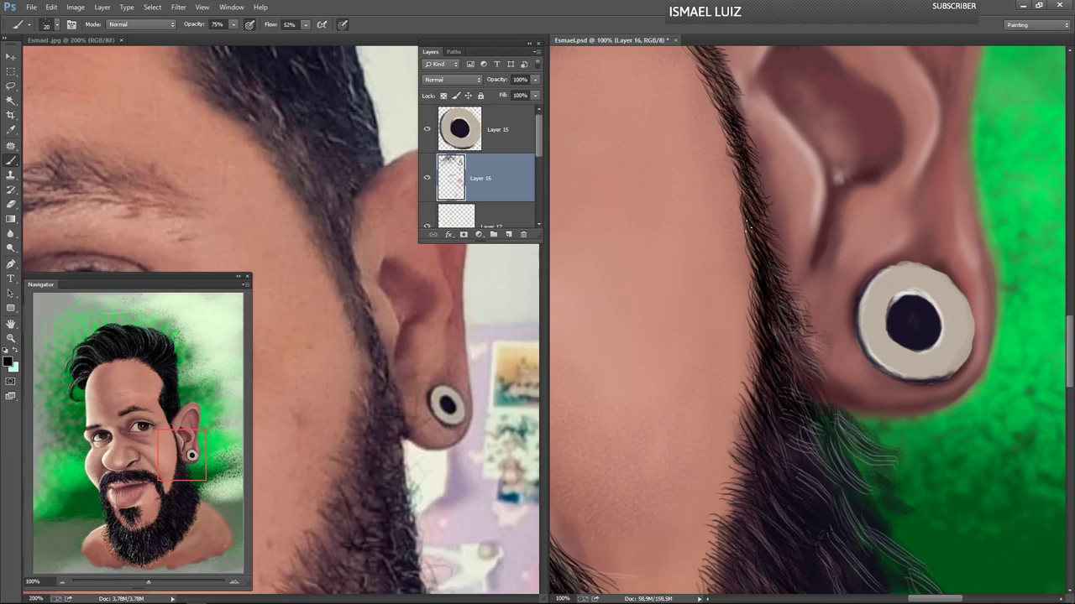
mouse_move(737, 178)
mouse_down()
mouse_move(751, 228)
mouse_move(748, 203)
mouse_up()
drag(731, 156, 748, 194)
- Paint thin pale mint highlight hairs over the sideburn and upper beard, up to the hairline above the ear
key(x)
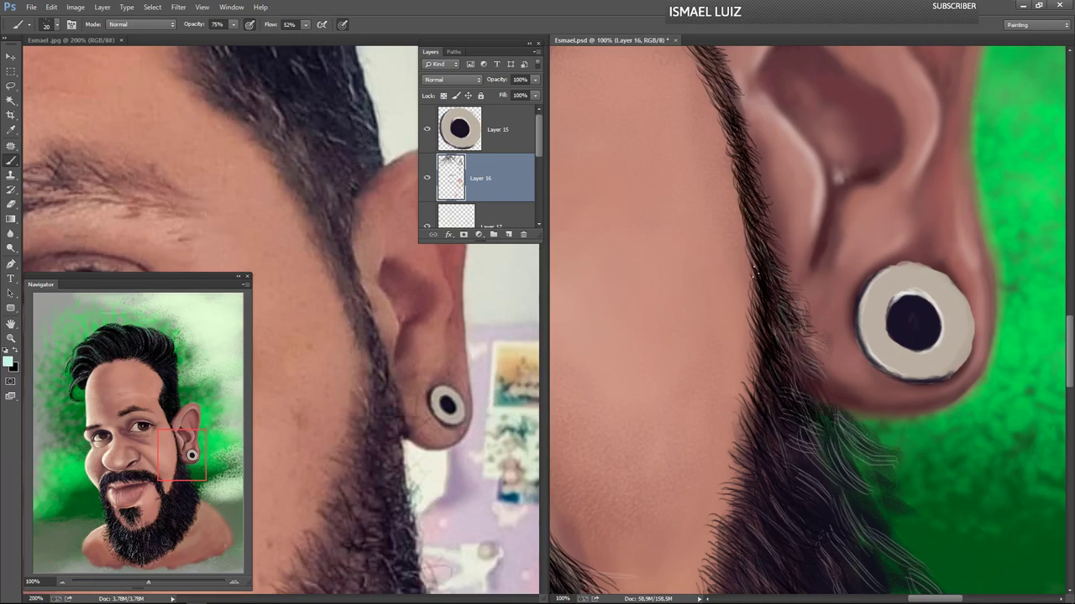
mouse_move(758, 264)
mouse_down()
mouse_move(774, 351)
mouse_move(764, 367)
mouse_move(785, 379)
mouse_move(767, 375)
mouse_move(762, 389)
mouse_move(780, 425)
mouse_up()
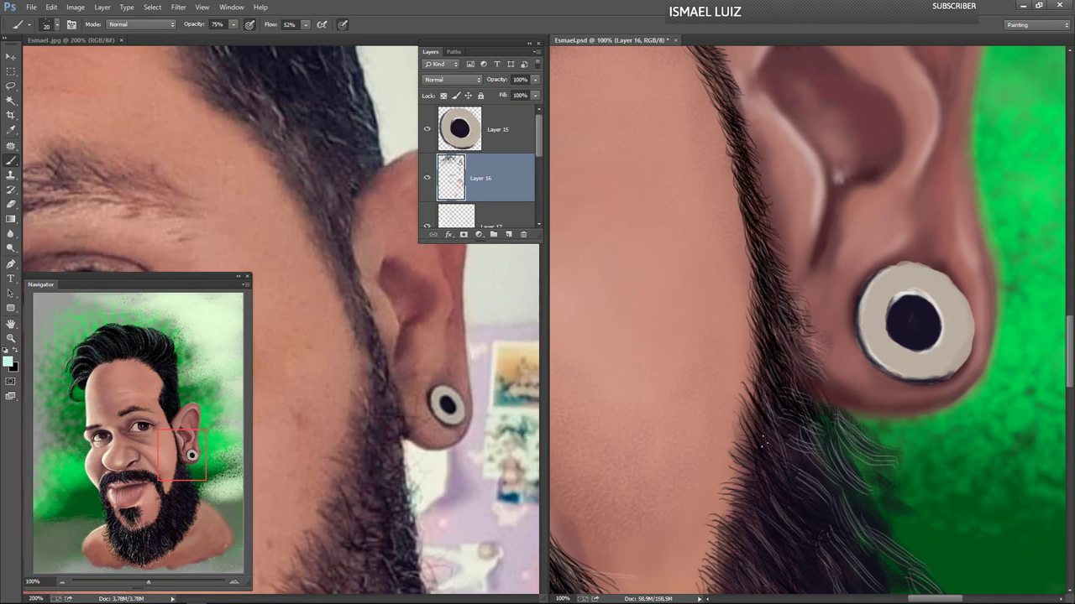
drag(754, 212, 758, 222)
drag(744, 165, 755, 225)
drag(747, 217, 766, 263)
drag(763, 247, 781, 264)
drag(725, 101, 727, 307)
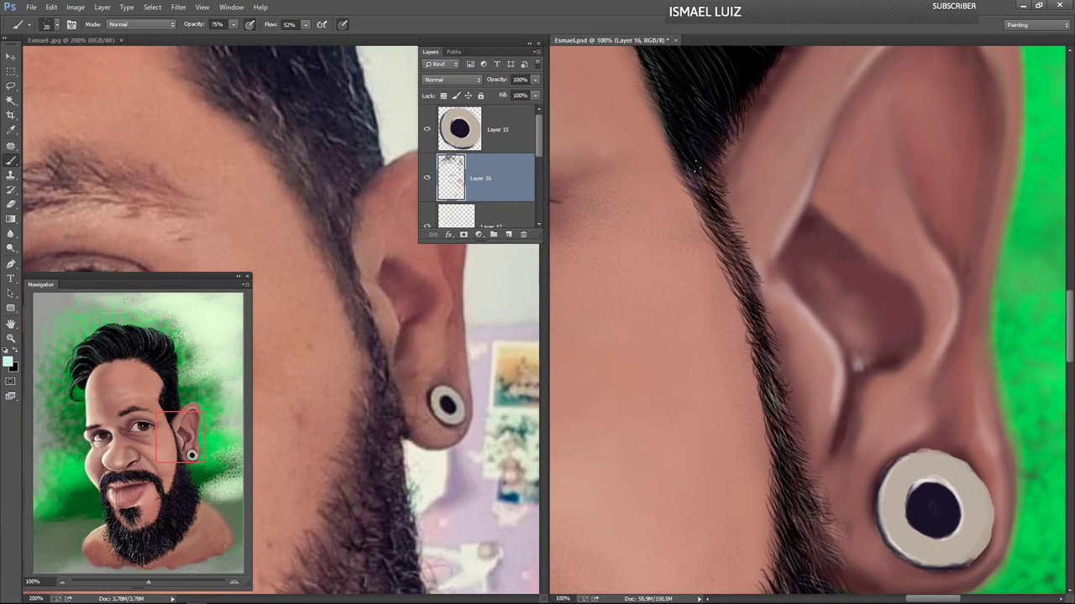
mouse_move(693, 122)
mouse_down()
mouse_move(717, 144)
mouse_move(690, 165)
mouse_up()
- Examine the whole painted portrait, from the sideburn and face down to the beard and shoulders
key(ctrl+minus)
mouse_move(734, 200)
mouse_down()
mouse_move(752, 221)
mouse_move(732, 214)
mouse_move(721, 171)
mouse_move(744, 258)
mouse_up()
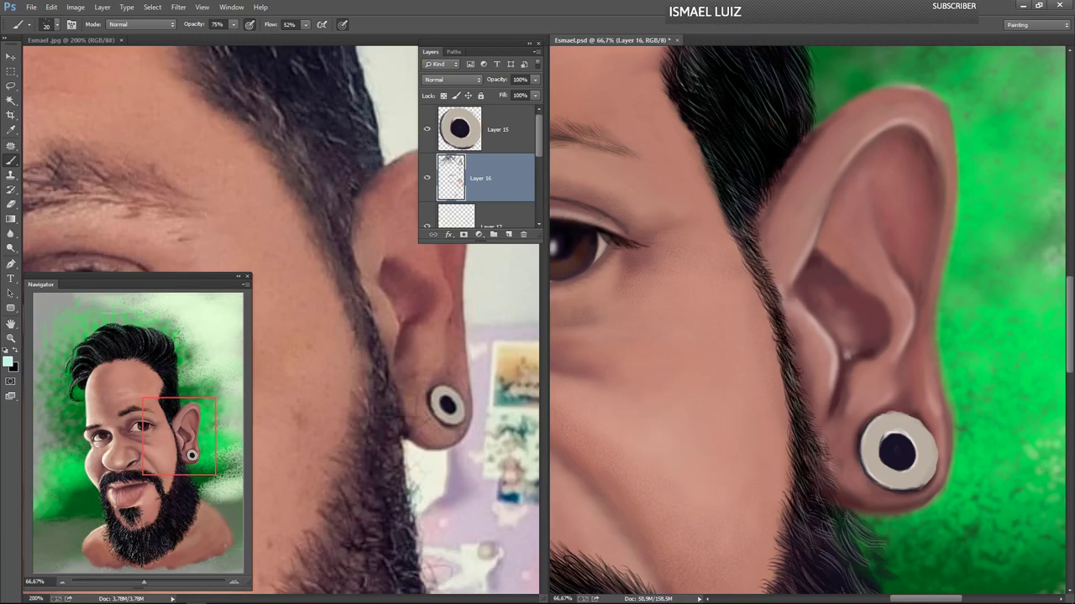
scroll(746, 310, down, 1)
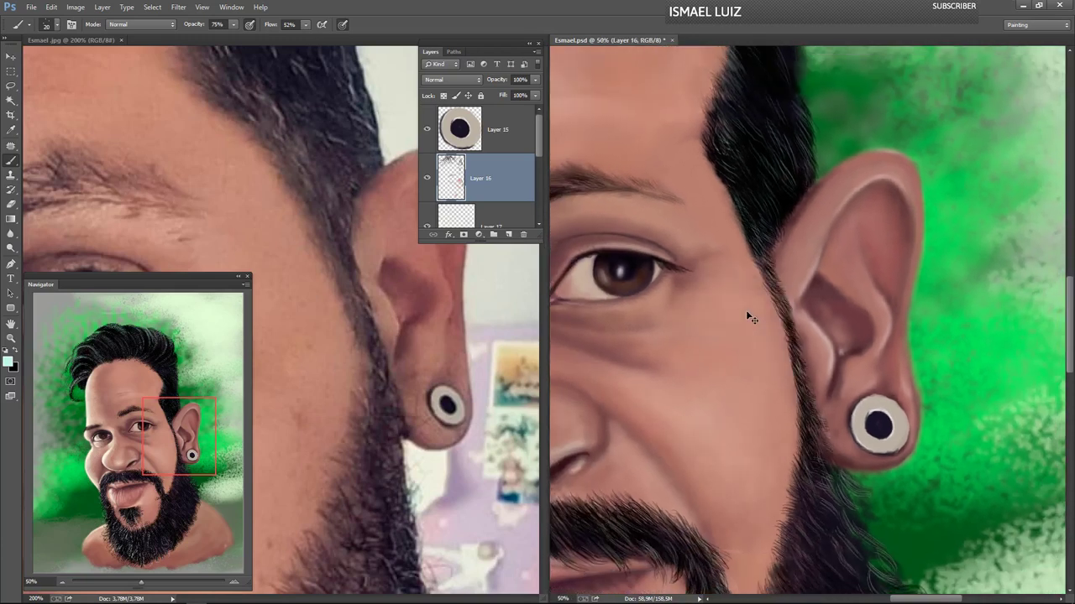
scroll(744, 466, down, 1)
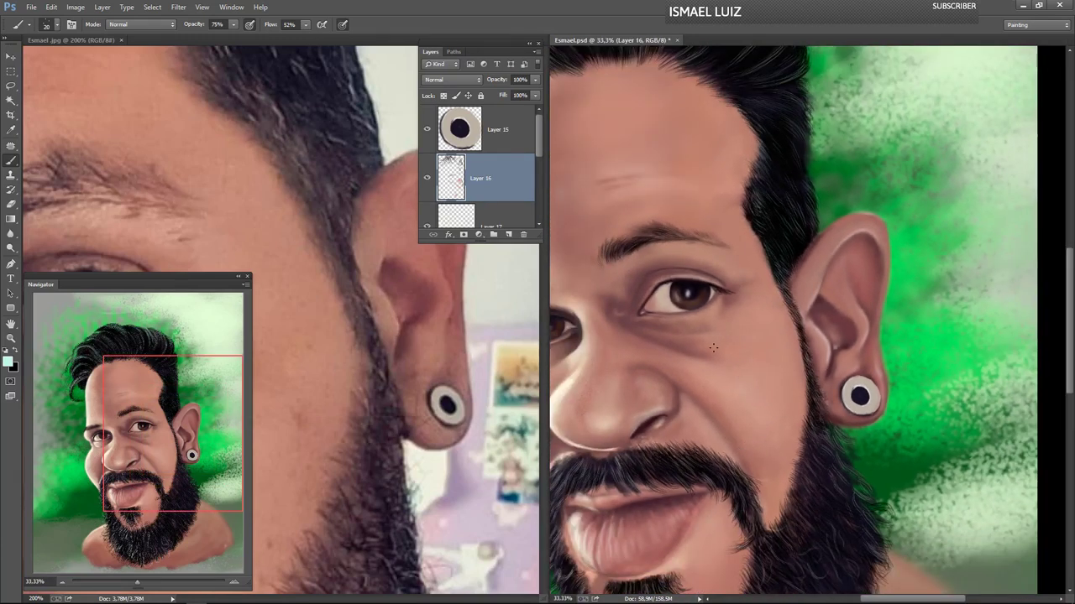
drag(701, 361, 876, 327)
drag(825, 422, 816, 334)
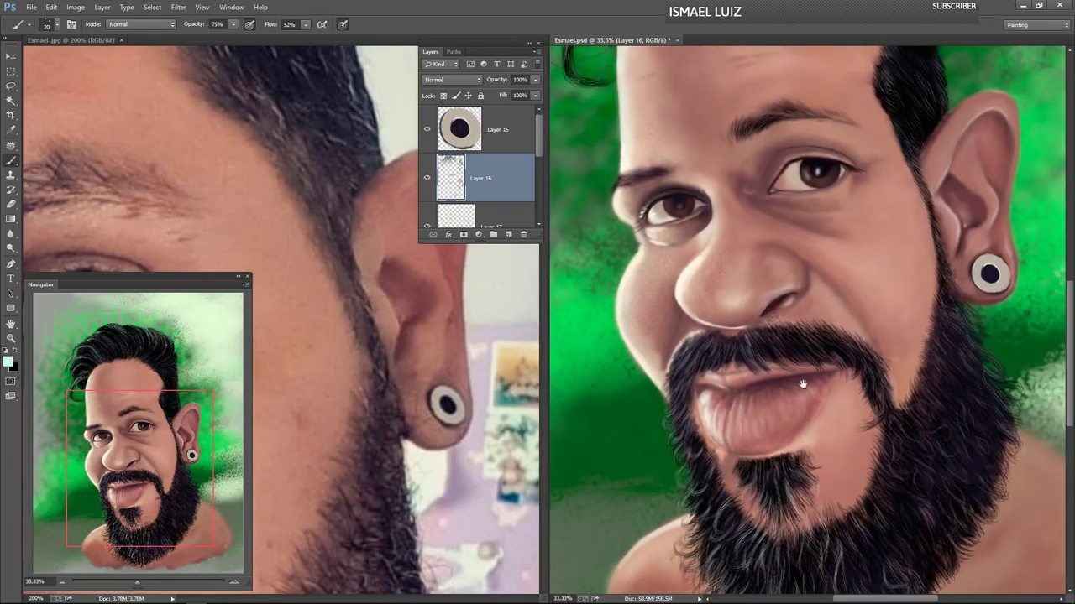
drag(803, 384, 782, 260)
drag(685, 377, 728, 320)
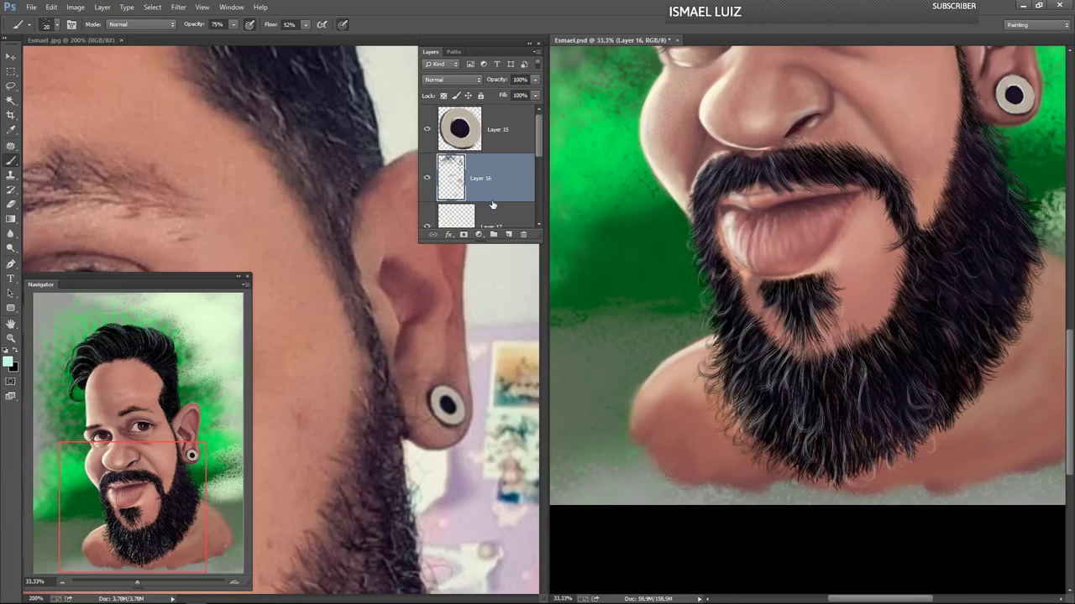
- Merge the hair layers down into Layer 12 and add a new empty layer above it
key(ctrl+e)
key(ctrl+e)
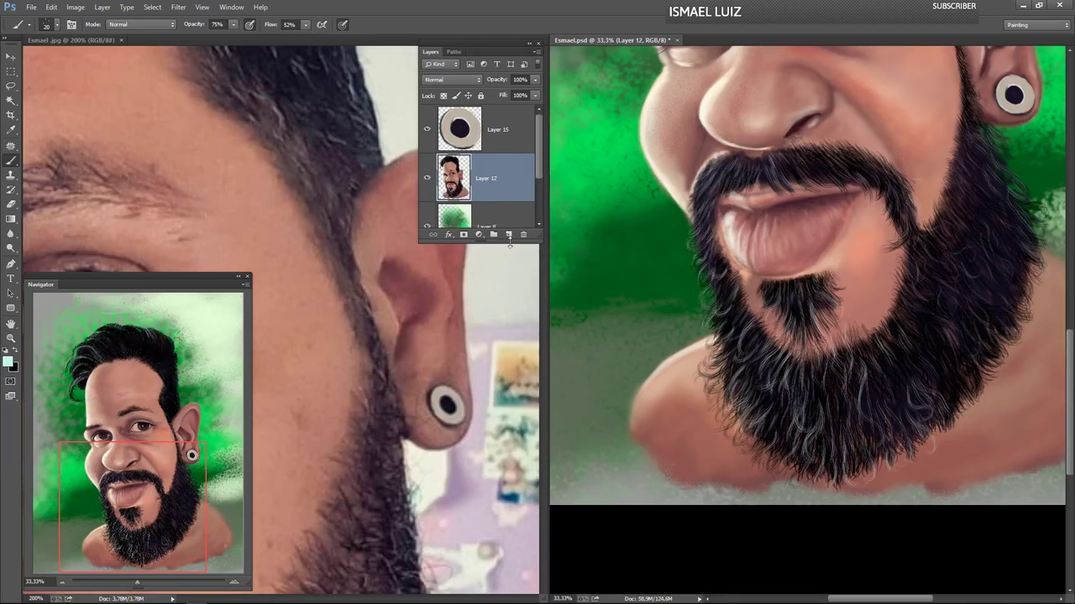
click(508, 235)
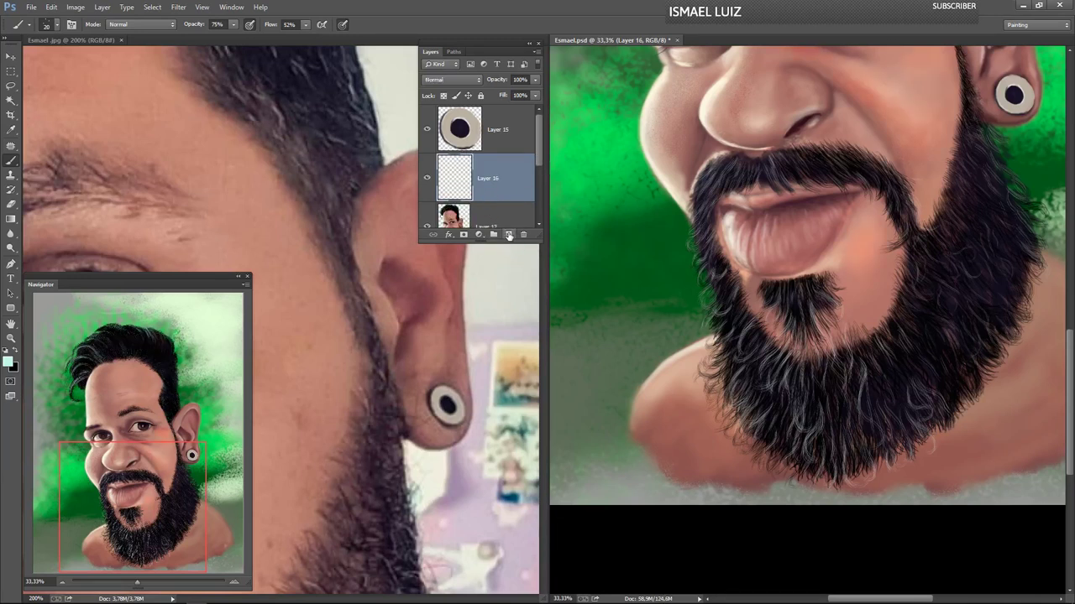
- Make black the foreground colour, close the Navigator and bring the shoulder tattoo in the reference photo into view
click(17, 353)
click(247, 277)
click(213, 420)
drag(204, 414, 310, 343)
drag(235, 428, 295, 393)
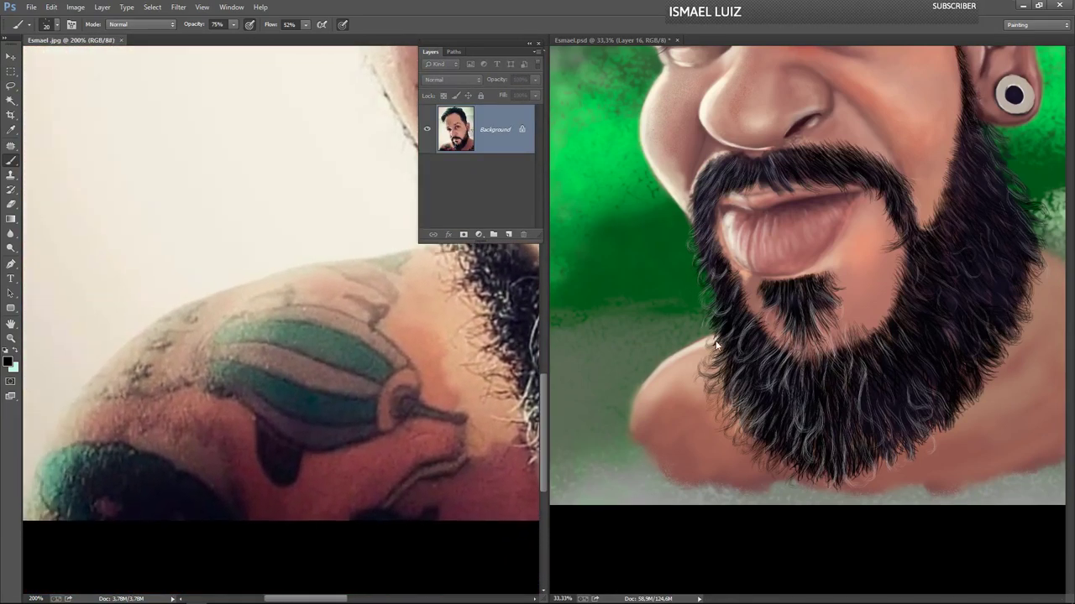
click(671, 385)
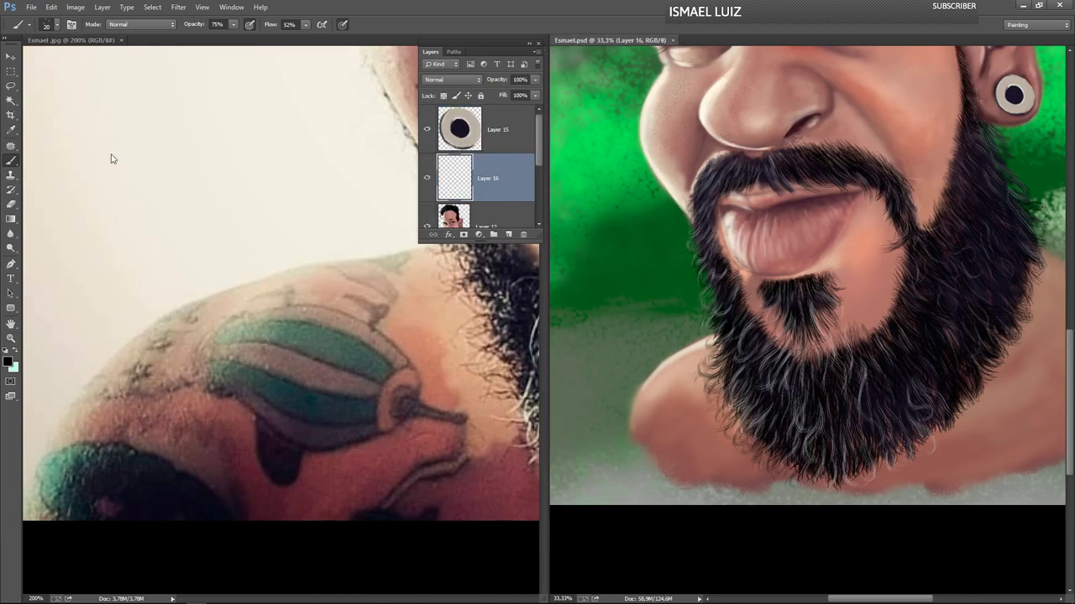
- Choose the small textured 17 px brush preset for painting the tattoo
click(58, 25)
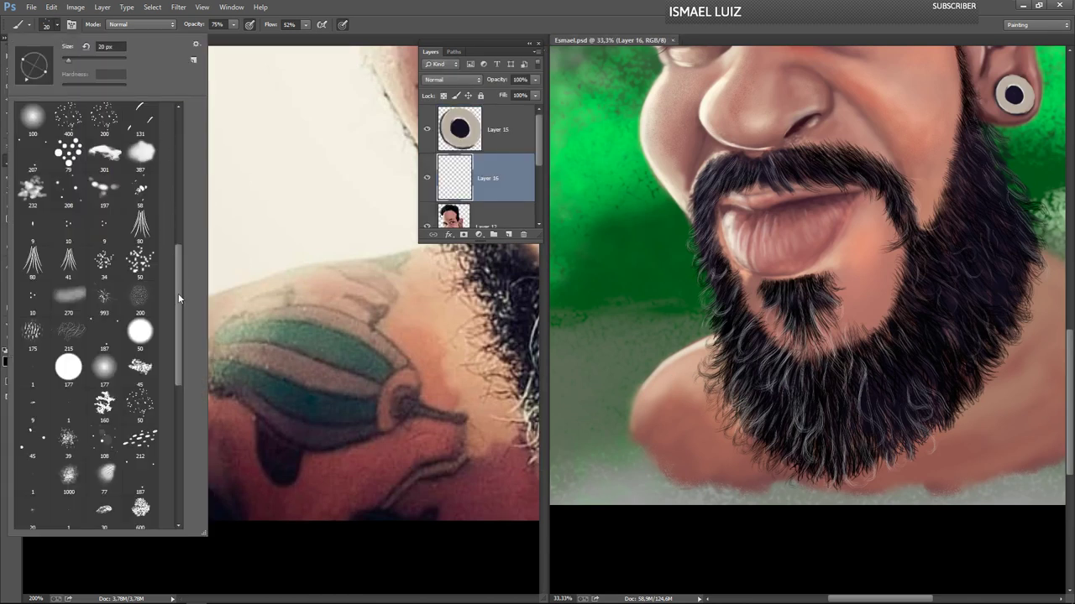
drag(178, 293, 179, 160)
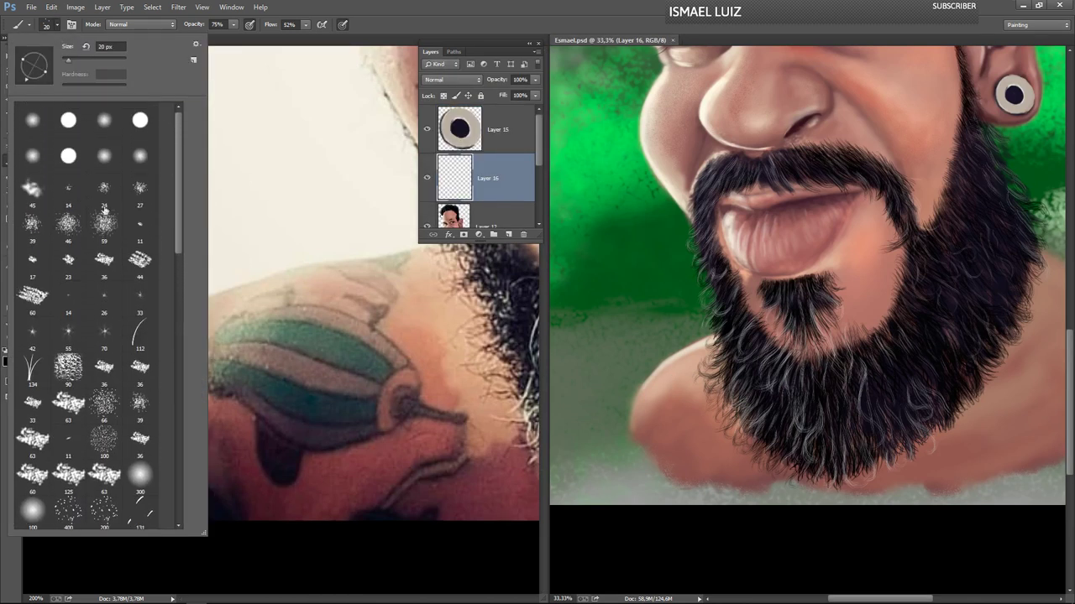
click(32, 260)
click(690, 413)
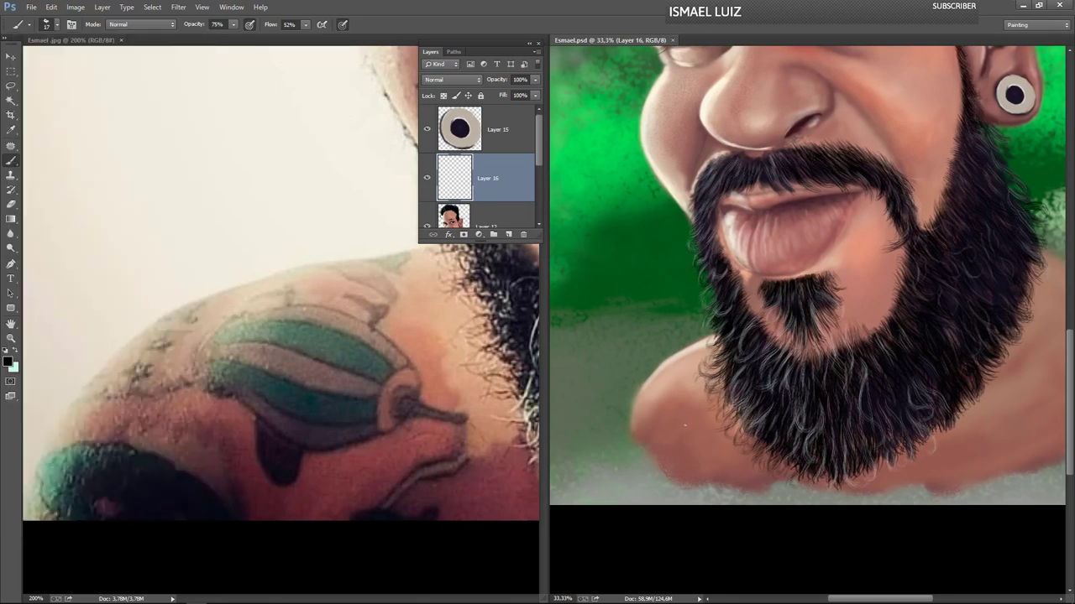
- Sketch the airship tattoo's nose rings and protruding nozzle in black on the shoulder beside the beard
key(ctrl+plus)
drag(637, 456, 696, 426)
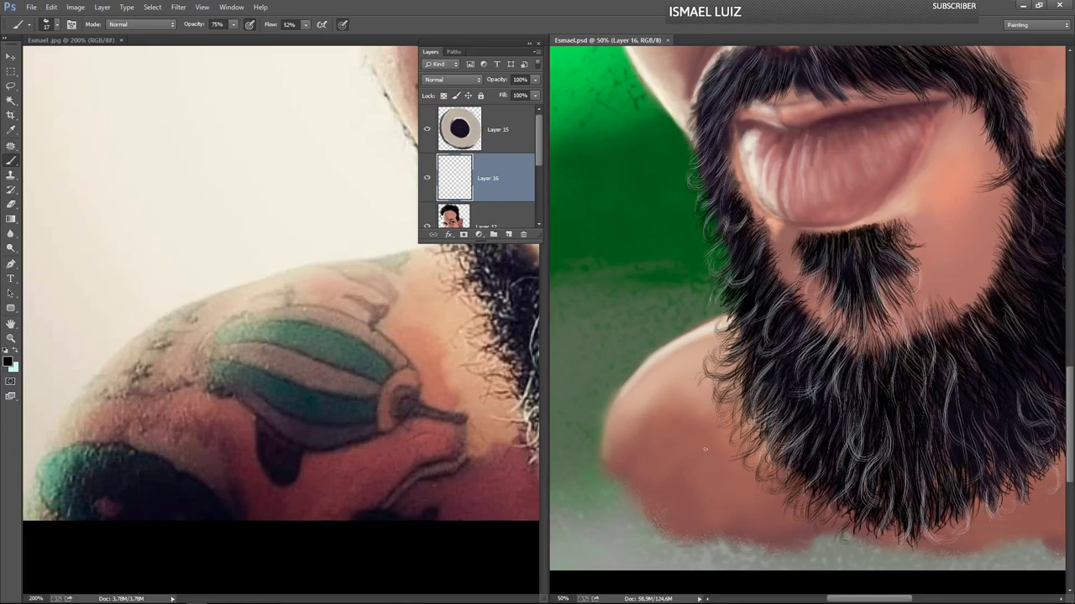
mouse_move(719, 437)
mouse_down()
mouse_move(698, 469)
mouse_move(721, 440)
mouse_move(714, 474)
mouse_move(722, 461)
mouse_move(696, 479)
mouse_move(716, 439)
mouse_move(700, 459)
mouse_move(710, 442)
mouse_move(722, 468)
mouse_up()
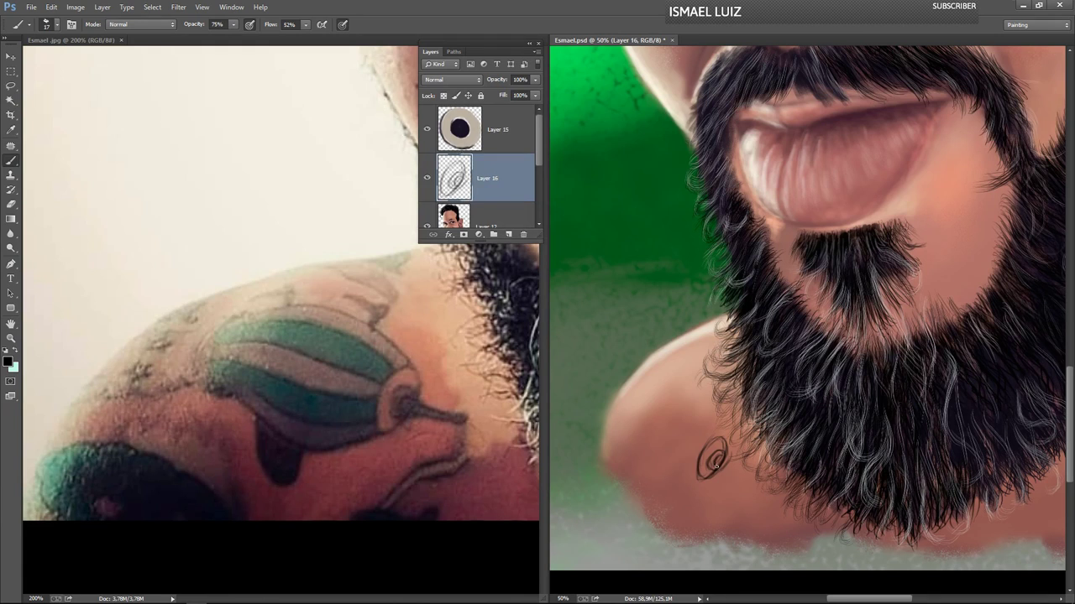
drag(729, 468, 723, 458)
drag(720, 465, 742, 476)
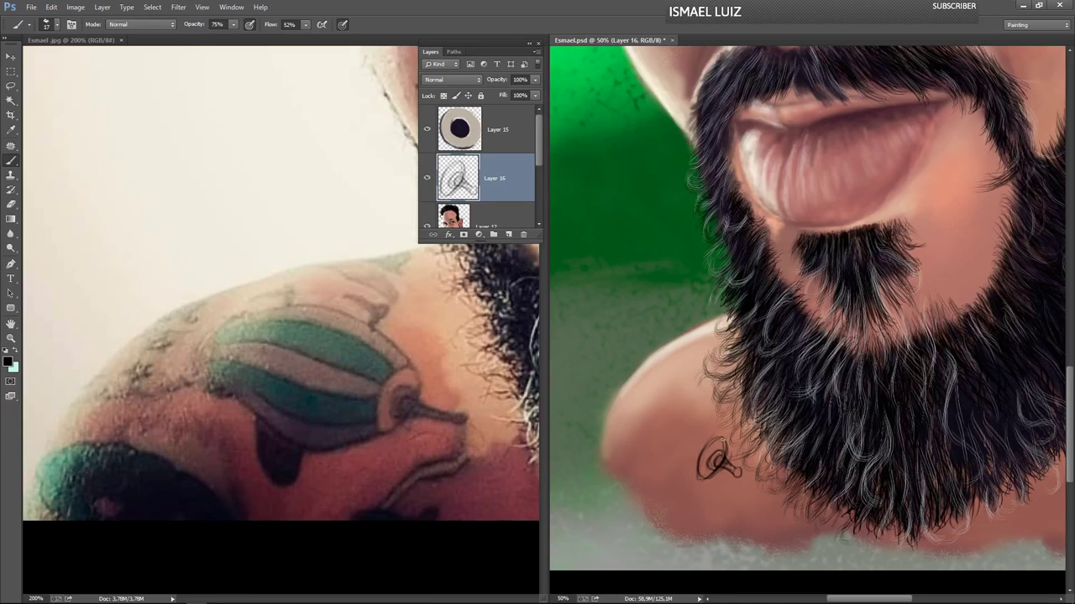
- Sketch the airship's rounded body outline, its fins underneath and the small fins above it in black
drag(716, 424, 690, 404)
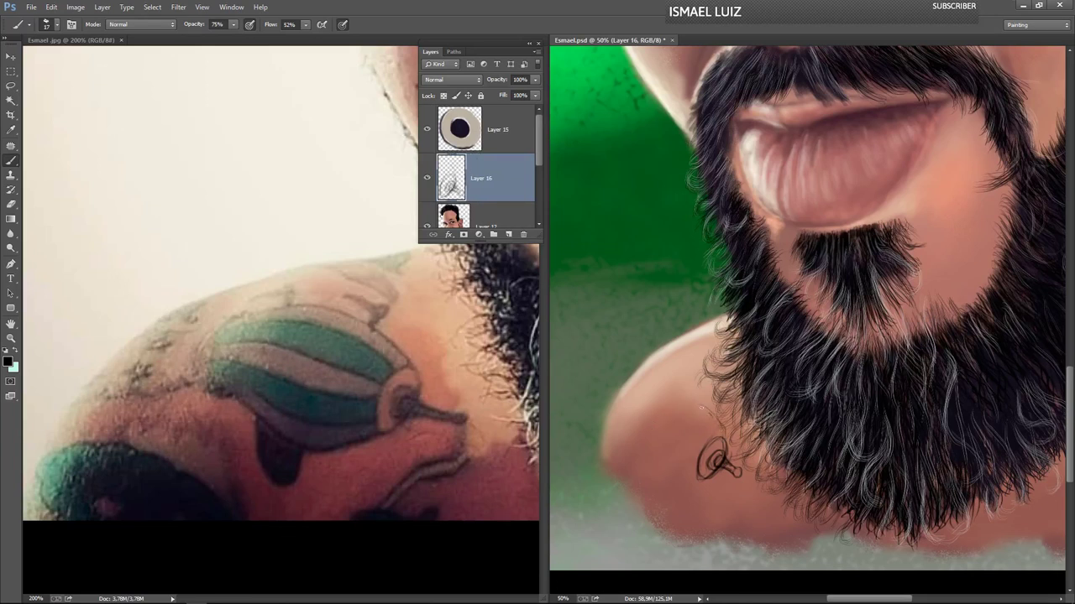
mouse_move(700, 477)
mouse_down()
mouse_move(671, 472)
mouse_move(693, 479)
mouse_move(663, 464)
mouse_move(653, 432)
mouse_move(662, 452)
mouse_move(656, 415)
mouse_move(702, 411)
mouse_up()
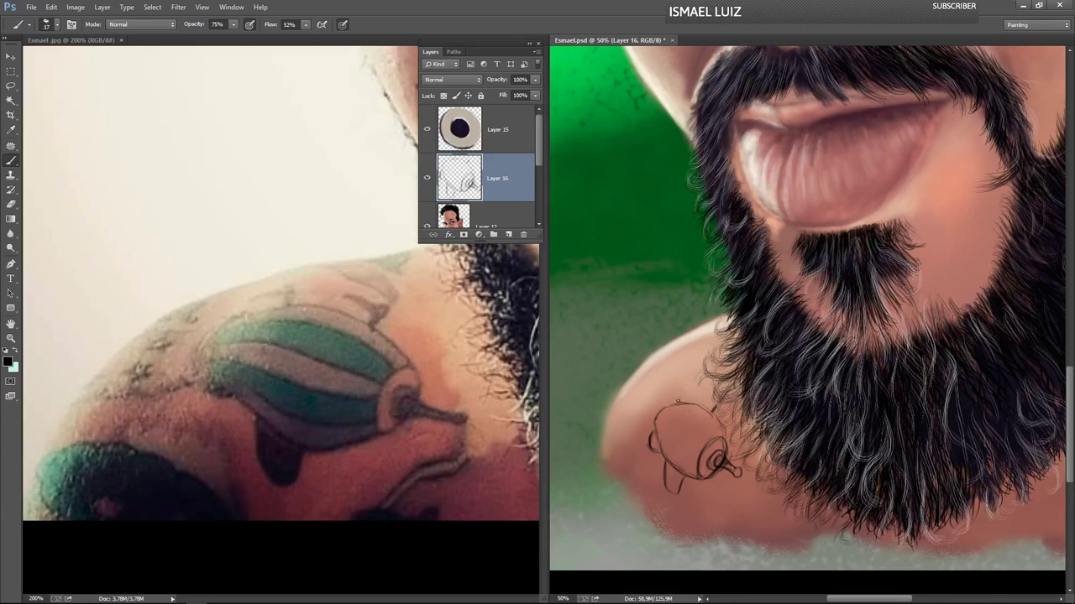
mouse_move(679, 394)
mouse_down()
mouse_move(660, 391)
mouse_move(680, 388)
mouse_up()
drag(708, 401, 718, 407)
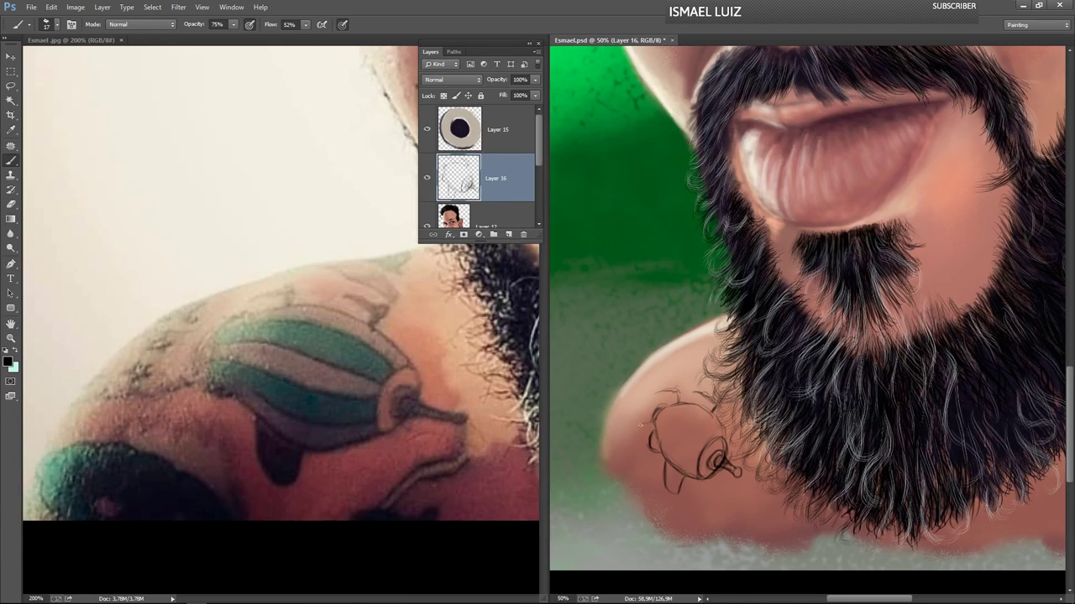
- Draw the wavy line from the airship's tail to the shoulder edge and the lengthwise stripe lines on its body
drag(651, 423, 624, 421)
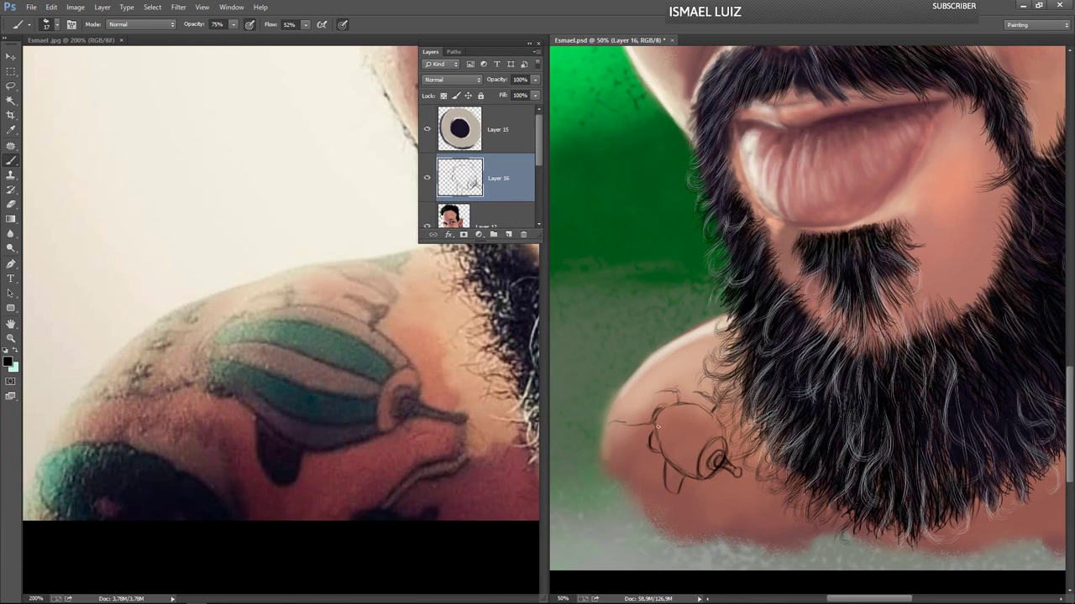
drag(655, 421, 694, 473)
drag(675, 410, 717, 430)
click(641, 373)
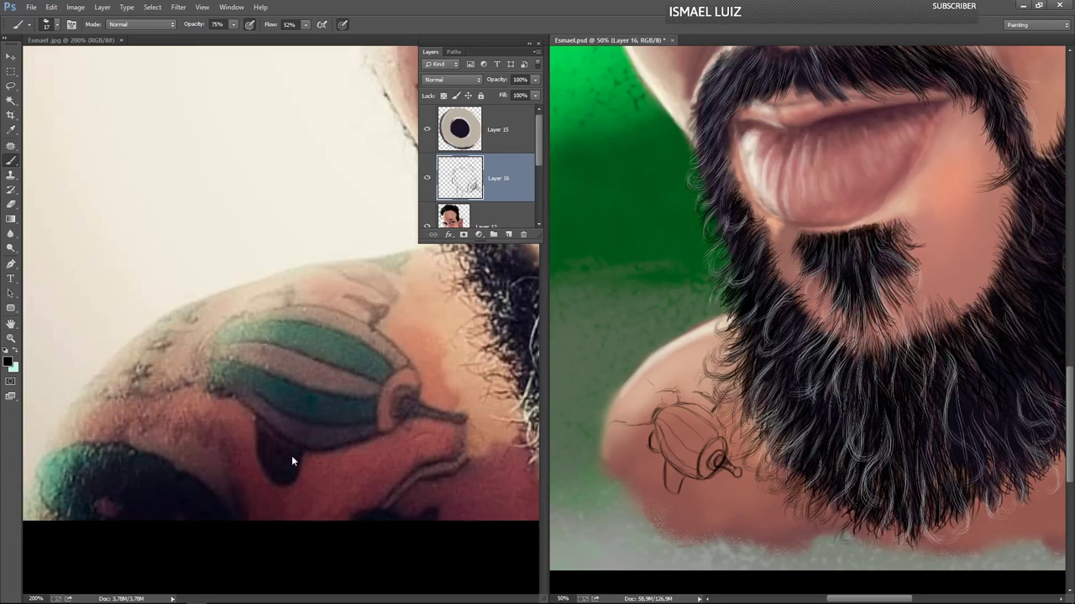
- Sample the dark teal from the reference tattoo and fill two lengthwise airship stripes with a 25 px brush
key(x)
key(i)
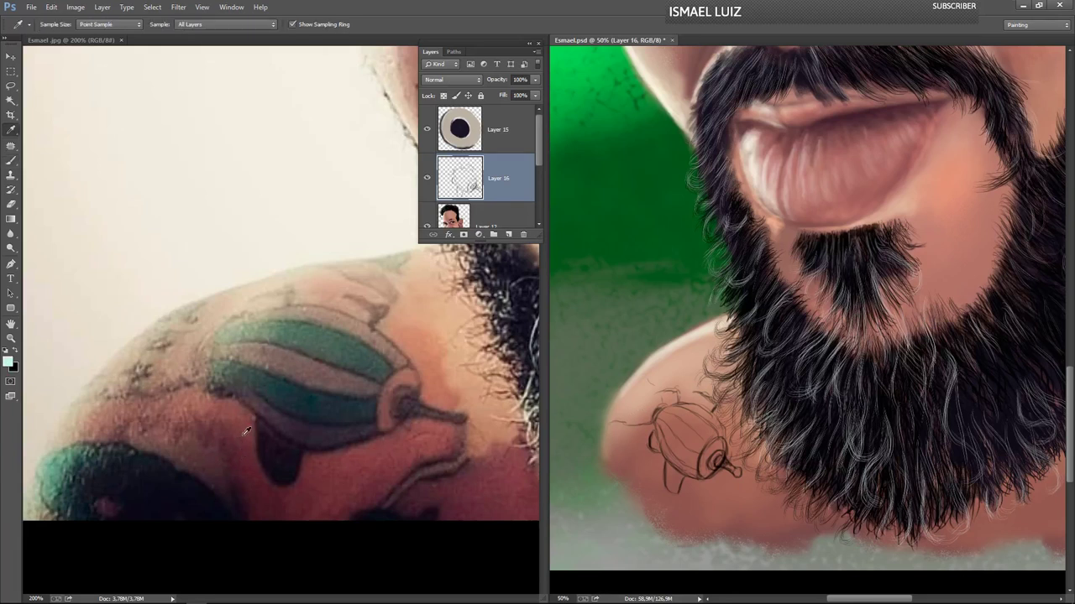
click(294, 404)
key(b)
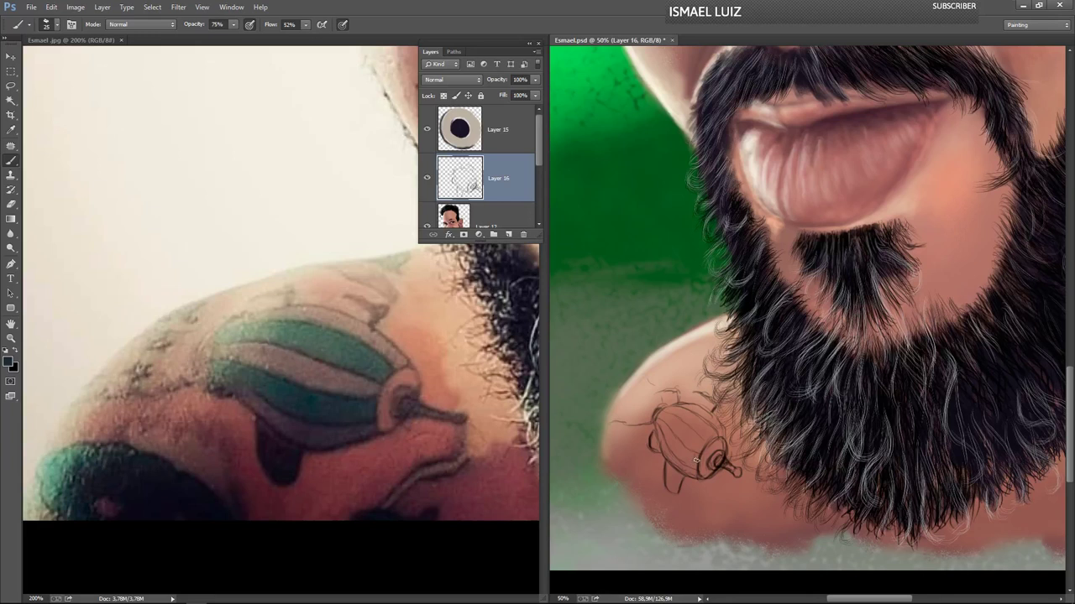
mouse_move(689, 462)
mouse_down()
mouse_move(656, 421)
mouse_move(673, 450)
mouse_up()
mouse_move(685, 451)
mouse_down()
mouse_move(658, 419)
mouse_move(671, 434)
mouse_up()
drag(687, 463, 672, 458)
drag(707, 437, 697, 432)
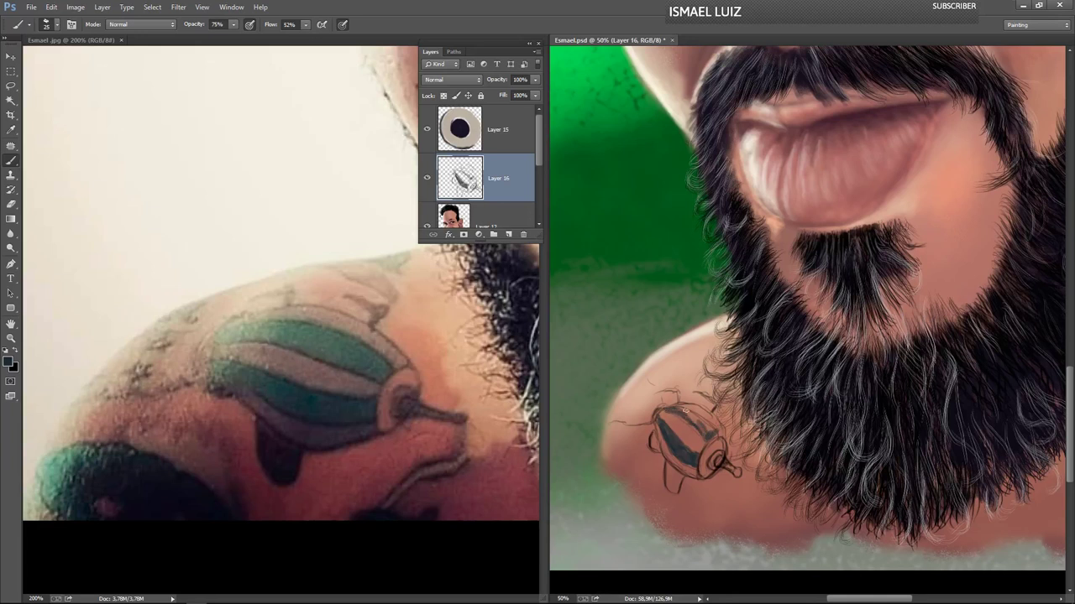
drag(685, 411, 715, 431)
drag(700, 423, 680, 410)
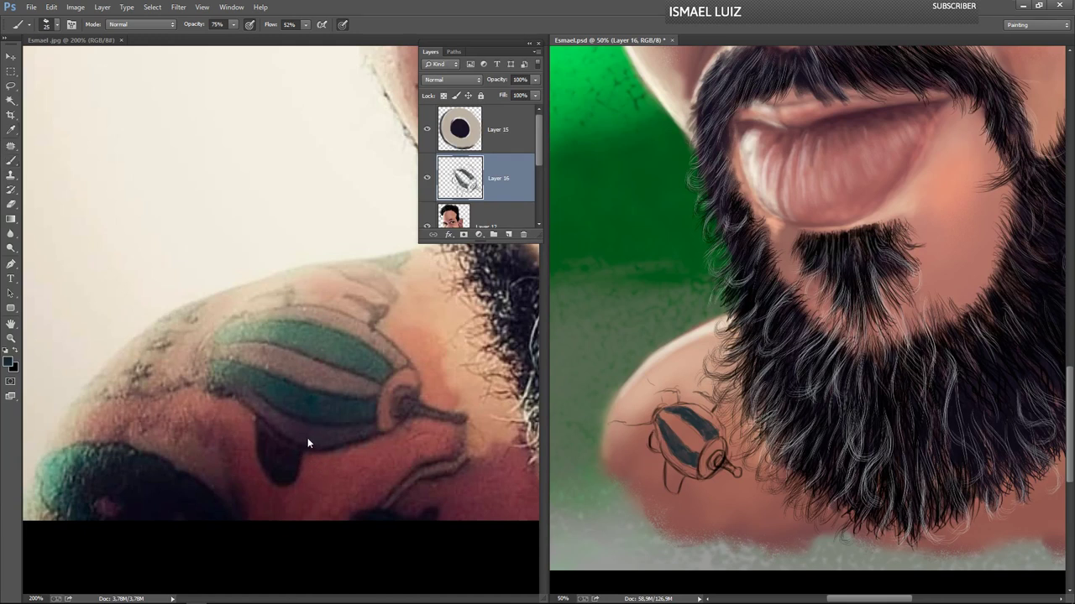
- Shade the airship's underside in sampled dark purple and fill its light stripes in the pinkish brown sampled from the reference
key(i)
key(b)
mouse_move(689, 472)
mouse_down()
mouse_move(661, 443)
mouse_move(669, 458)
mouse_move(659, 424)
mouse_move(670, 457)
mouse_move(693, 471)
mouse_move(682, 468)
mouse_up()
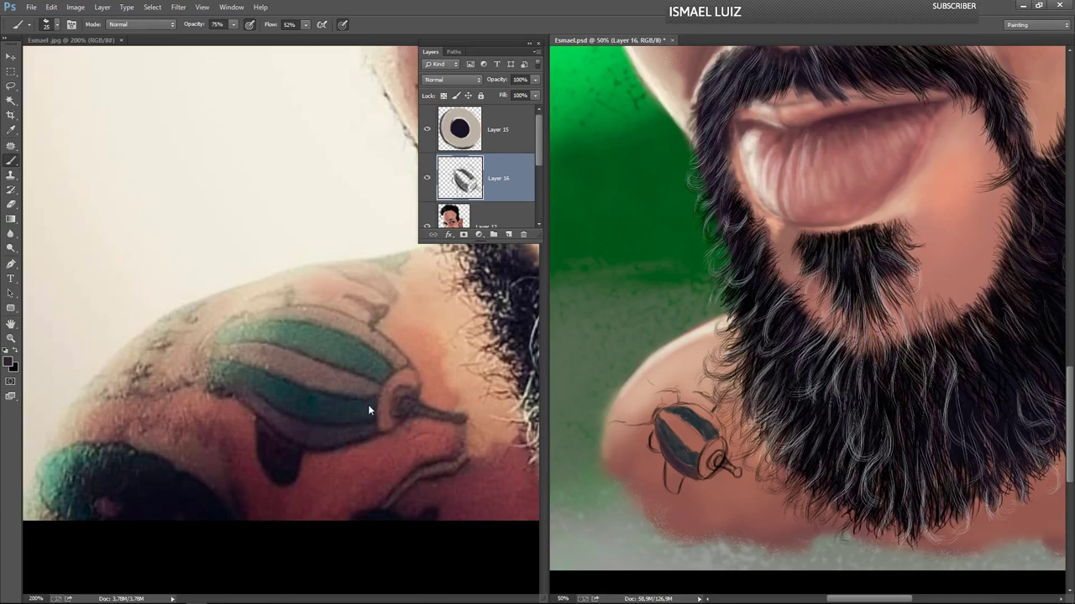
alt+click(306, 367)
key(ctrl+plus)
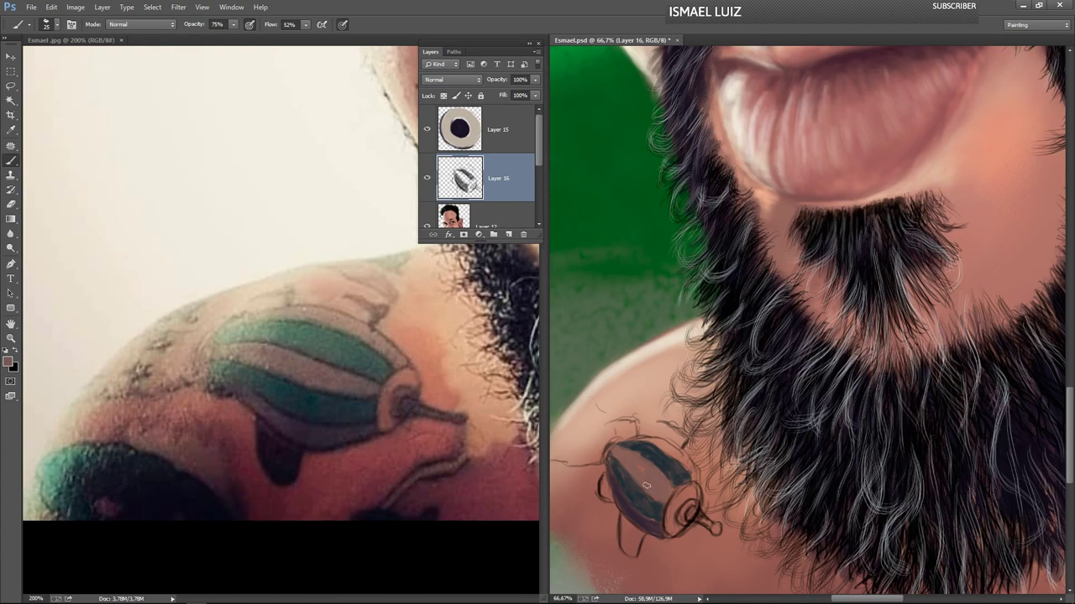
mouse_move(631, 468)
mouse_down()
mouse_move(633, 456)
mouse_move(690, 465)
mouse_move(647, 441)
mouse_move(692, 470)
mouse_move(678, 529)
mouse_up()
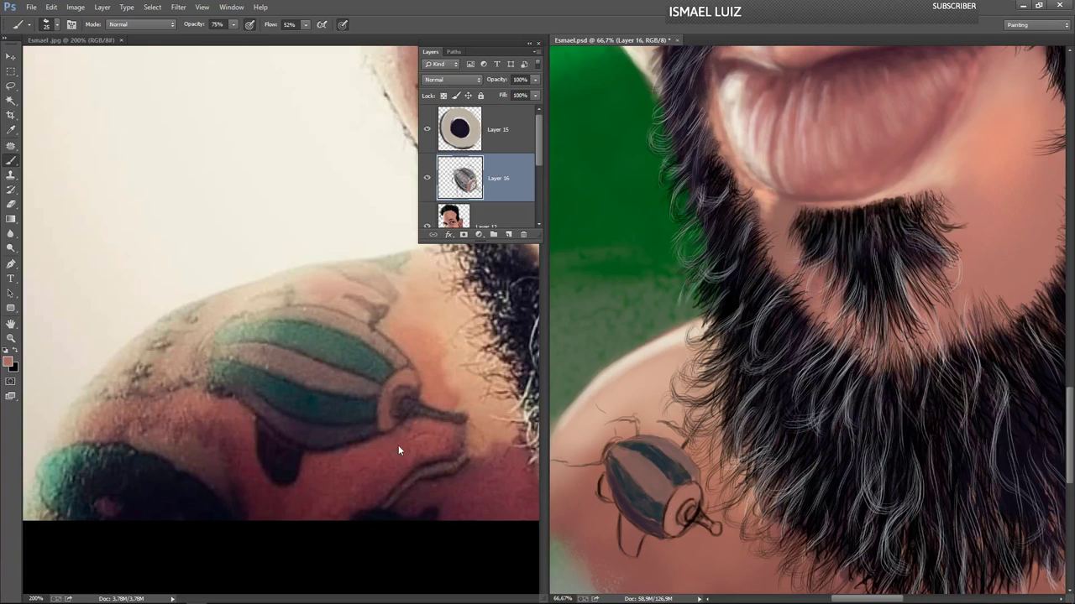
- Sample the dark purple of the reference airship's nose and paint the nozzle with it using a smaller brush
alt+click(304, 367)
alt+click(412, 403)
click(716, 528)
click(715, 528)
click(719, 530)
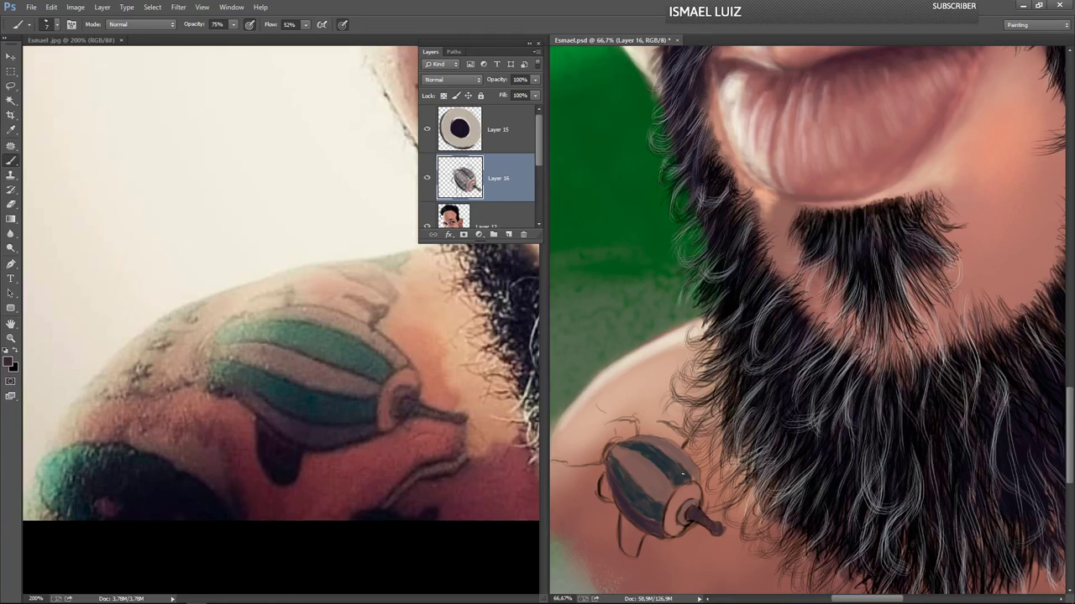
- Switch to black and trace crisp outlines along the airship's upper edge and the outer edge of the upper teal stripe
click(16, 351)
key(ctrl+plus)
key(r)
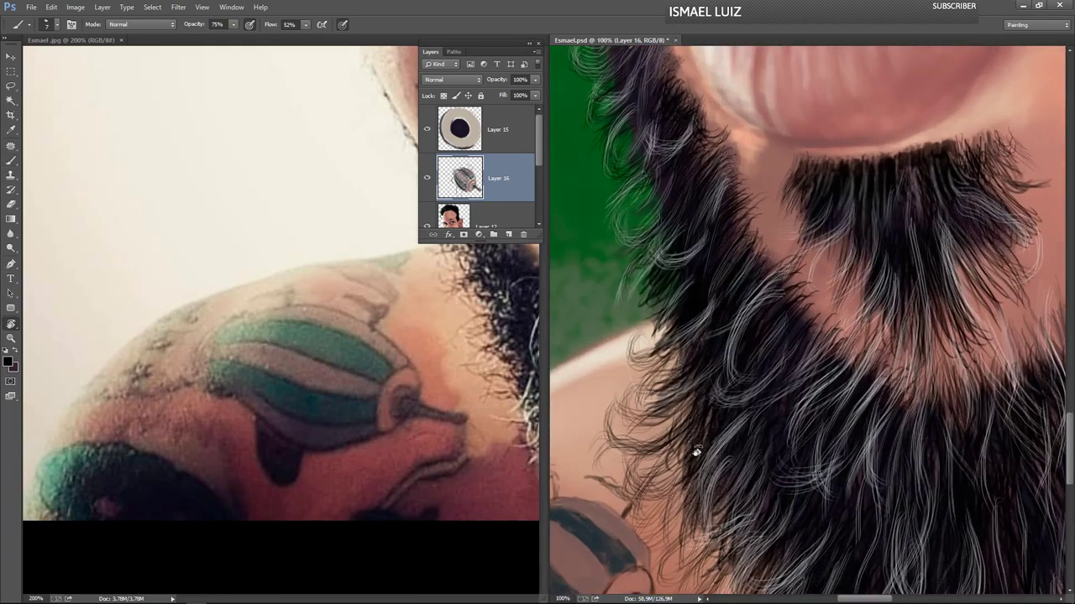
drag(732, 445, 862, 290)
mouse_move(647, 274)
mouse_down()
mouse_move(705, 439)
mouse_move(760, 466)
mouse_up()
key(b)
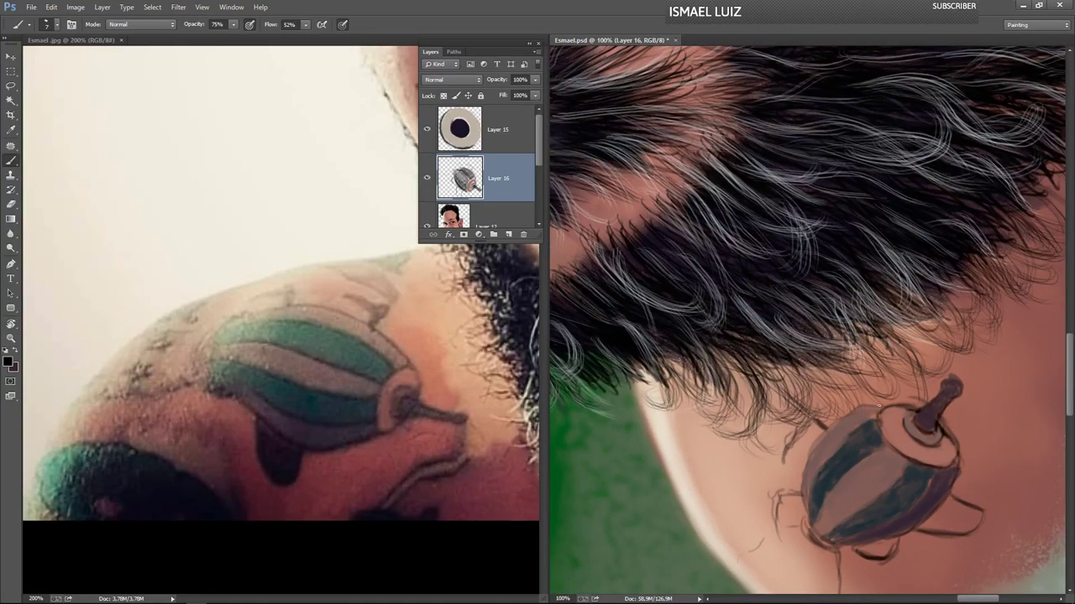
mouse_move(892, 403)
mouse_down()
mouse_move(858, 407)
mouse_move(895, 403)
mouse_move(864, 406)
mouse_move(880, 405)
mouse_move(823, 438)
mouse_move(867, 407)
mouse_move(826, 422)
mouse_move(866, 407)
mouse_move(831, 426)
mouse_move(806, 460)
mouse_move(836, 426)
mouse_move(811, 466)
mouse_move(819, 438)
mouse_move(802, 489)
mouse_move(822, 436)
mouse_move(803, 508)
mouse_move(810, 458)
mouse_move(803, 504)
mouse_move(803, 491)
mouse_move(809, 522)
mouse_move(803, 489)
mouse_move(802, 535)
mouse_up()
mouse_move(875, 422)
mouse_down()
mouse_move(826, 464)
mouse_move(808, 525)
mouse_up()
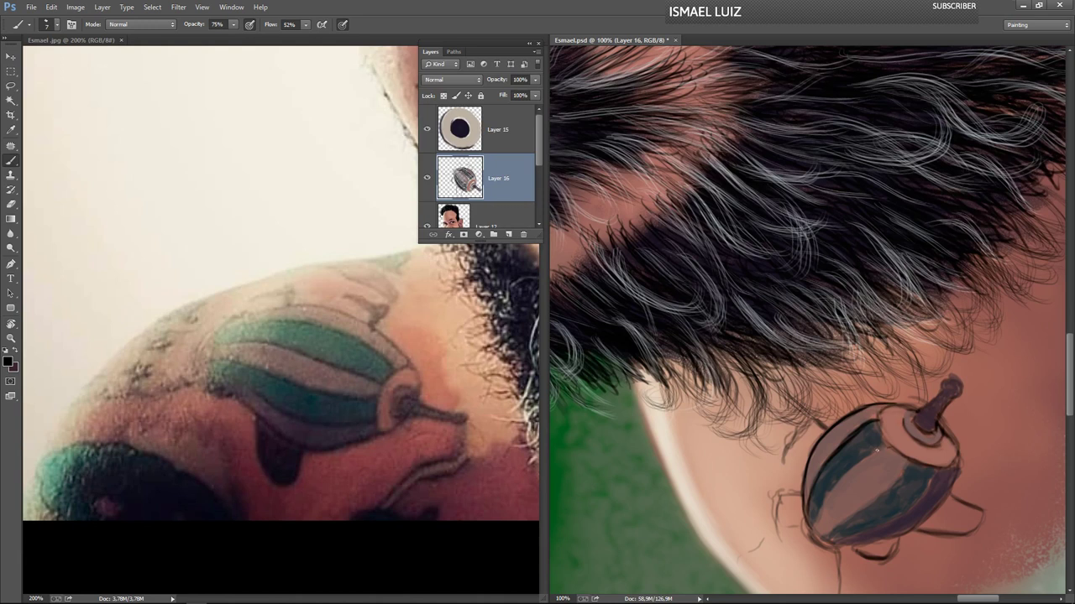
- Trace the remaining stripe edges and the lower contour of the airship body in black
mouse_move(887, 450)
mouse_down()
mouse_move(845, 475)
mouse_move(858, 464)
mouse_move(813, 526)
mouse_up()
drag(909, 467, 819, 537)
mouse_move(936, 468)
mouse_down()
mouse_move(922, 498)
mouse_move(931, 483)
mouse_move(892, 518)
mouse_move(837, 540)
mouse_up()
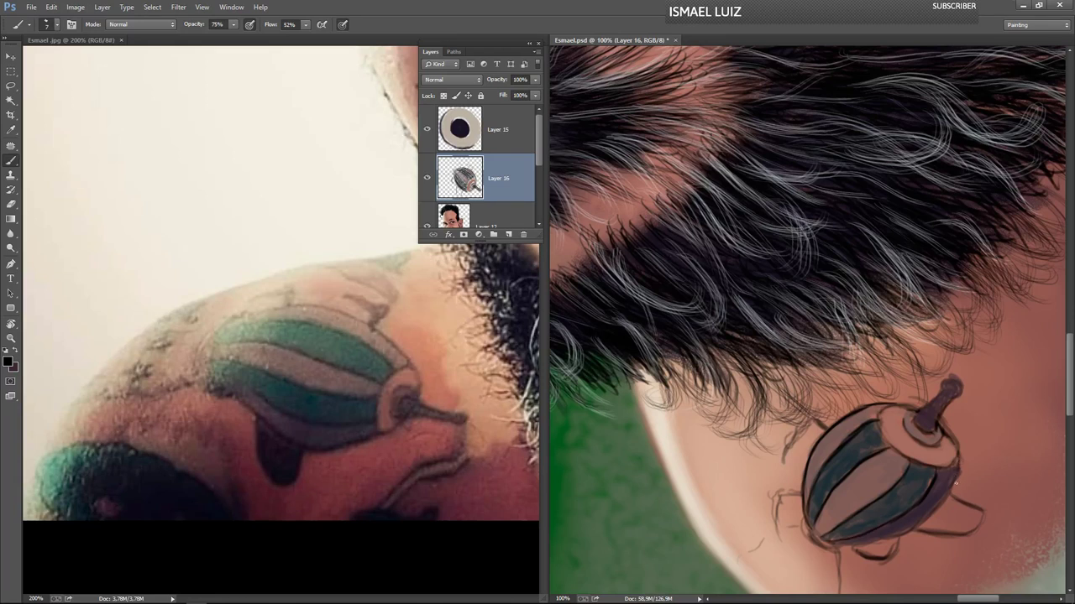
mouse_move(958, 470)
mouse_down()
mouse_move(932, 514)
mouse_move(954, 482)
mouse_move(906, 532)
mouse_move(932, 514)
mouse_move(842, 548)
mouse_move(864, 545)
mouse_move(835, 544)
mouse_move(856, 550)
mouse_move(829, 542)
mouse_up()
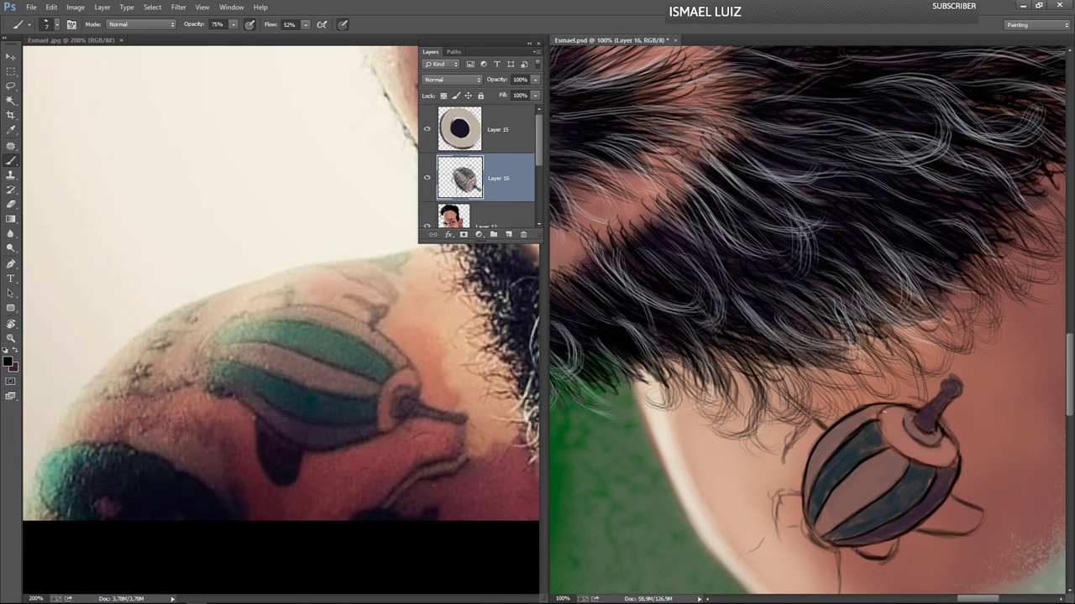
- Outline the airship's nose ring and darken the lines of the two small upper fins in black
drag(879, 421, 885, 407)
mouse_move(957, 452)
mouse_down()
mouse_move(918, 464)
mouse_move(954, 446)
mouse_move(918, 442)
mouse_move(932, 444)
mouse_up()
drag(915, 412, 888, 439)
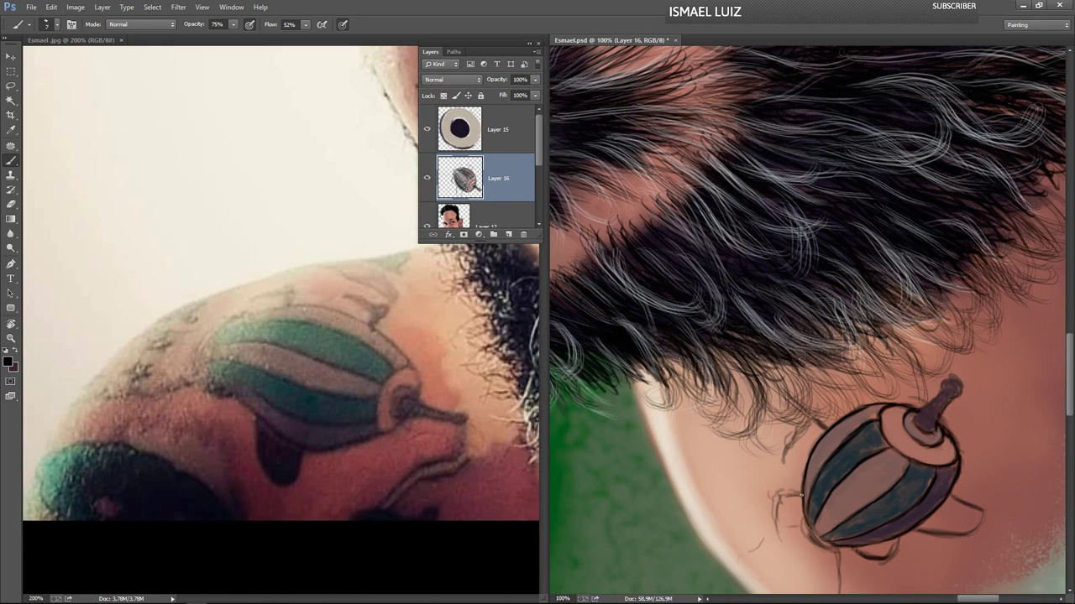
mouse_move(802, 496)
mouse_down()
mouse_move(777, 492)
mouse_move(776, 537)
mouse_move(779, 527)
mouse_up()
mouse_move(808, 424)
mouse_down()
mouse_move(786, 456)
mouse_move(824, 429)
mouse_up()
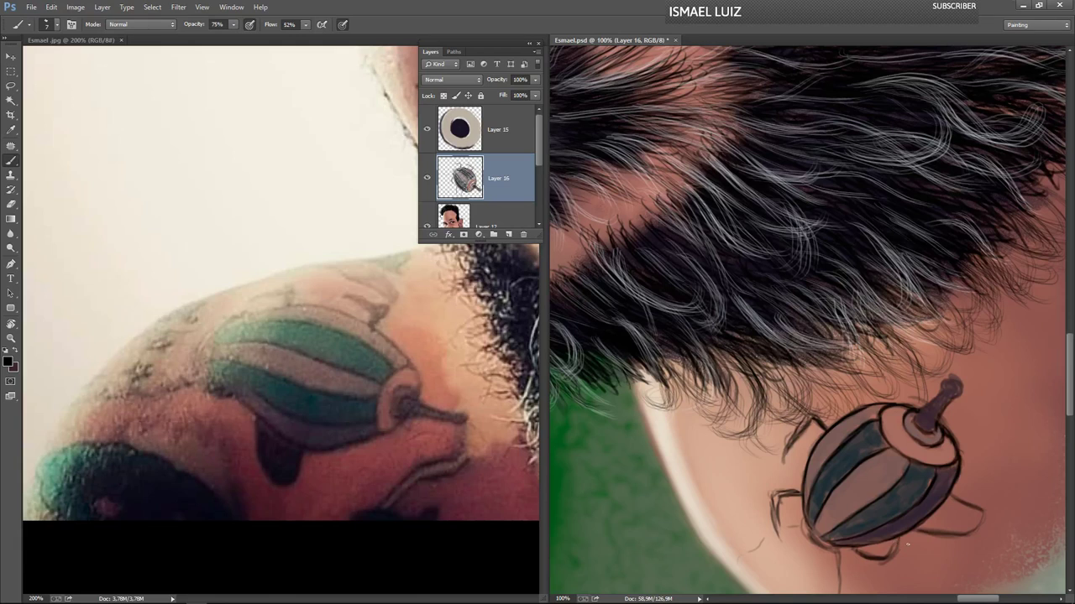
- Fill the airship's two lower fins with the near-black colour sampled from the reference tattoo's fin
mouse_move(895, 544)
mouse_down()
mouse_move(883, 559)
mouse_move(857, 551)
mouse_move(894, 547)
mouse_move(870, 556)
mouse_up()
alt+click(275, 462)
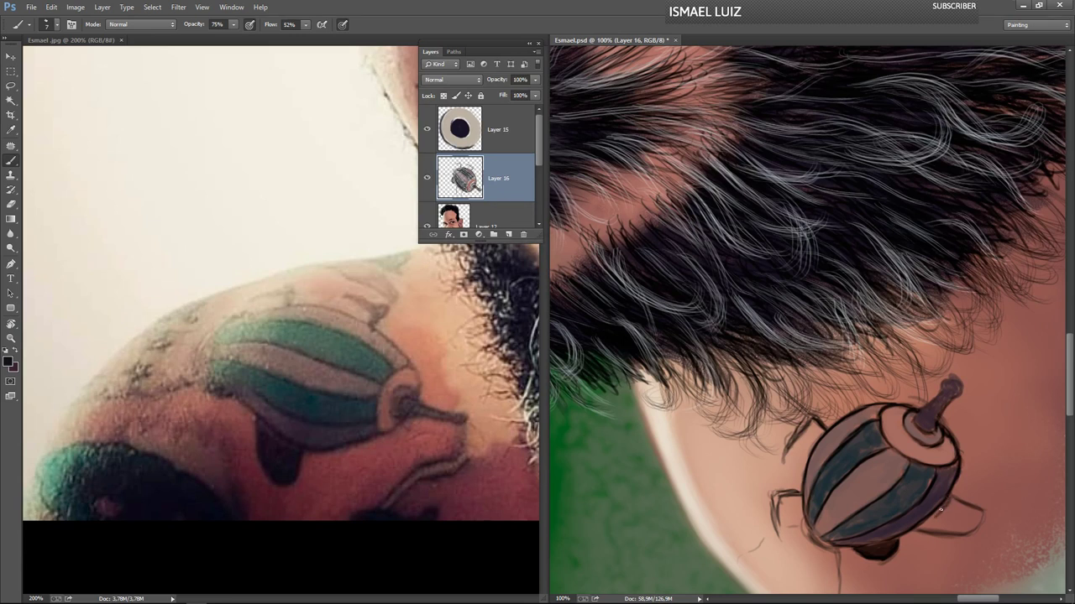
drag(950, 499, 920, 528)
mouse_move(978, 513)
mouse_down()
mouse_move(918, 528)
mouse_move(963, 519)
mouse_move(954, 533)
mouse_move(978, 521)
mouse_move(960, 535)
mouse_move(957, 506)
mouse_up()
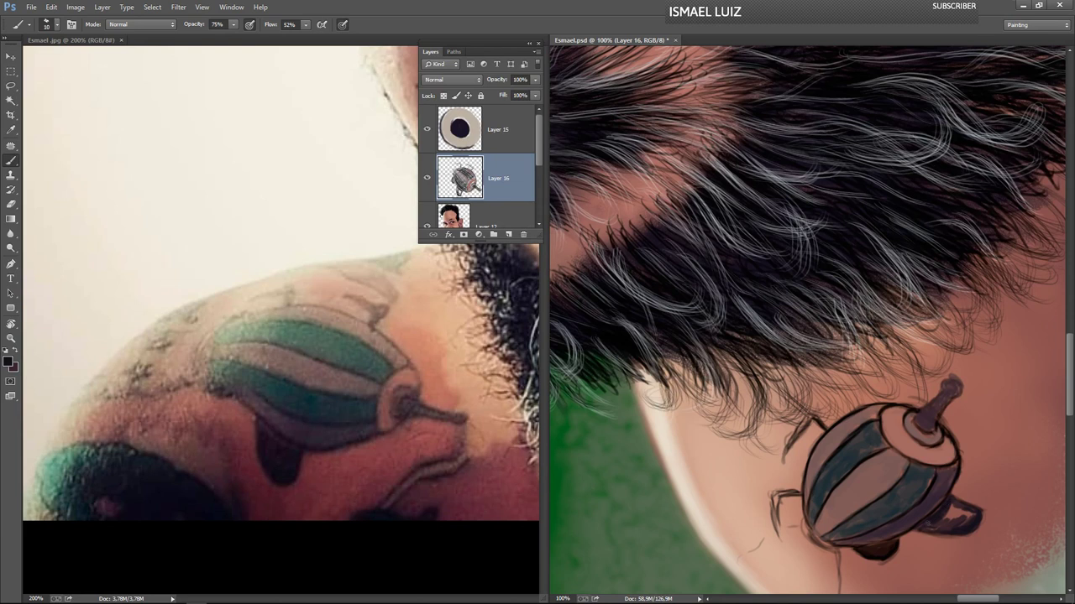
drag(957, 509, 941, 521)
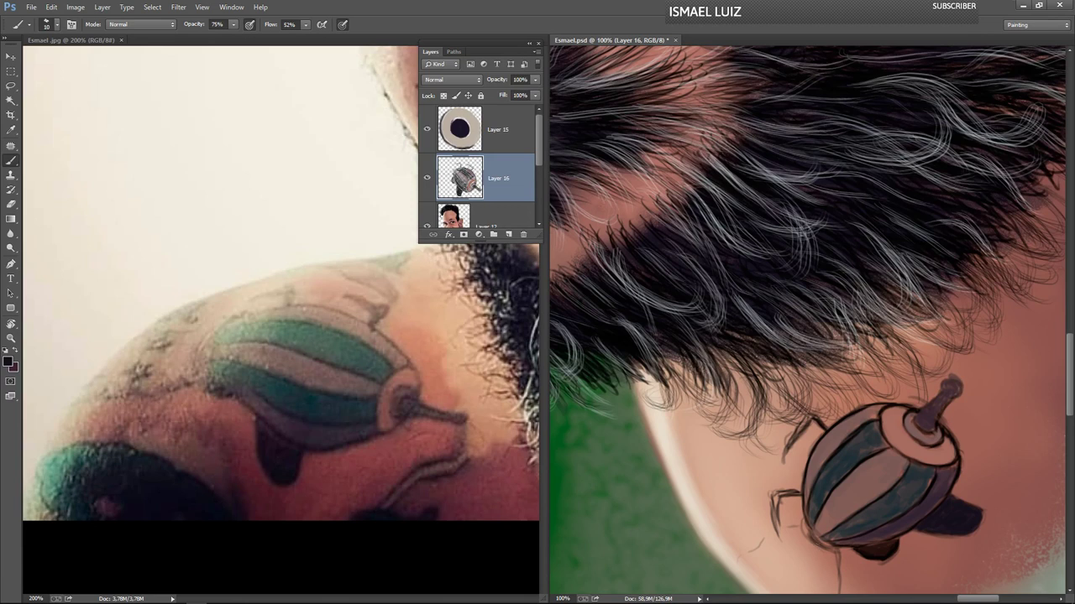
- Paint a sampled beige patch behind the airship's tail with a 25 px brush and draw three small dark stars on it
alt+click(172, 375)
drag(776, 500, 738, 414)
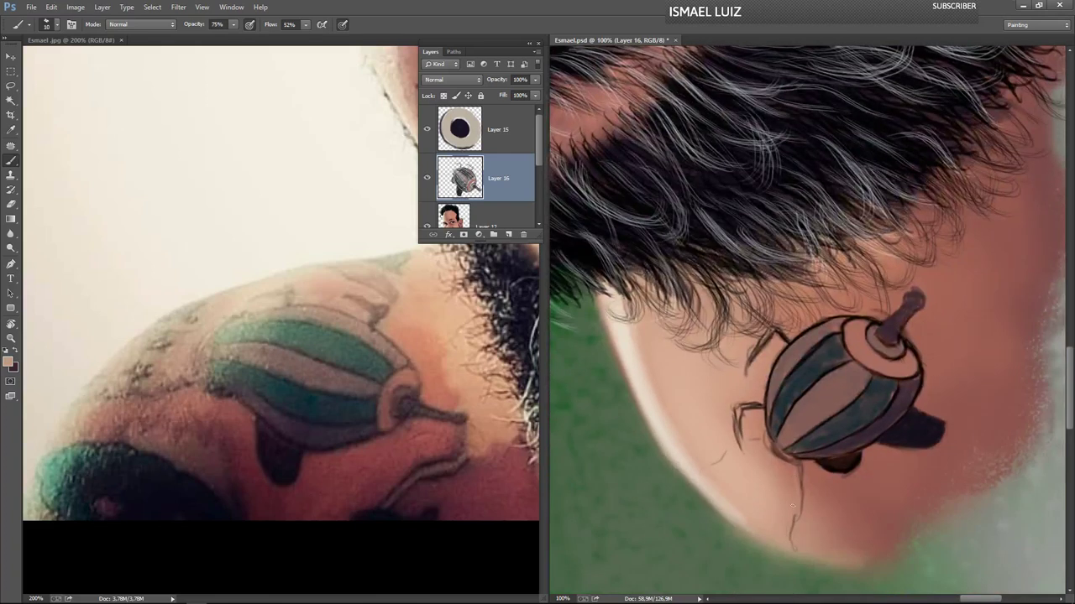
key(bracketright)
key(bracketright)
drag(793, 469, 785, 517)
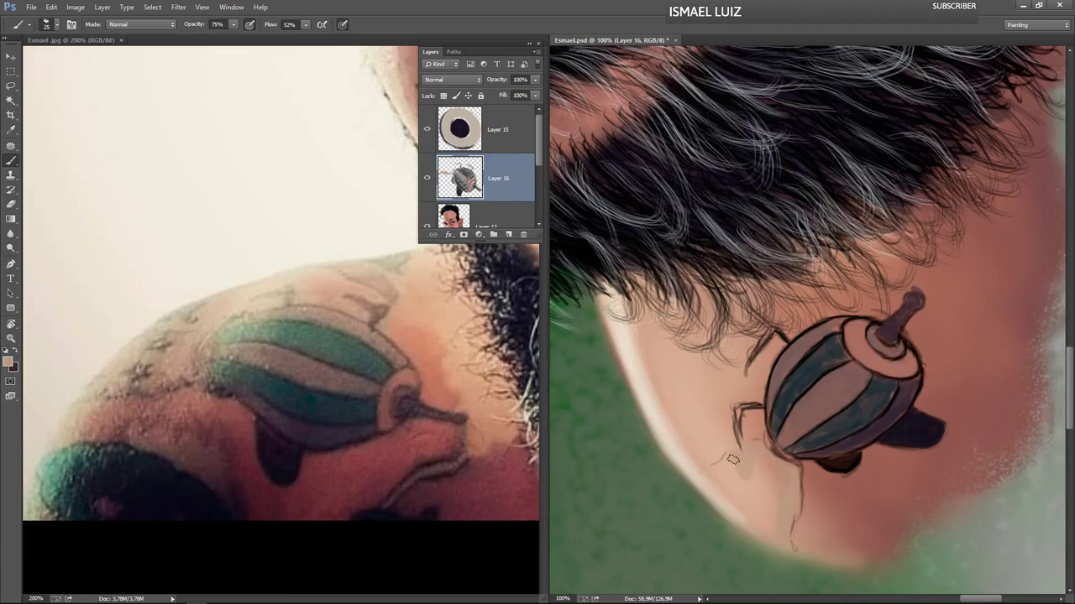
mouse_move(727, 474)
mouse_down()
mouse_move(754, 457)
mouse_move(770, 488)
mouse_move(786, 486)
mouse_move(775, 476)
mouse_move(759, 485)
mouse_move(760, 473)
mouse_move(736, 490)
mouse_move(726, 482)
mouse_move(748, 511)
mouse_move(728, 488)
mouse_move(744, 497)
mouse_move(748, 518)
mouse_move(780, 513)
mouse_up()
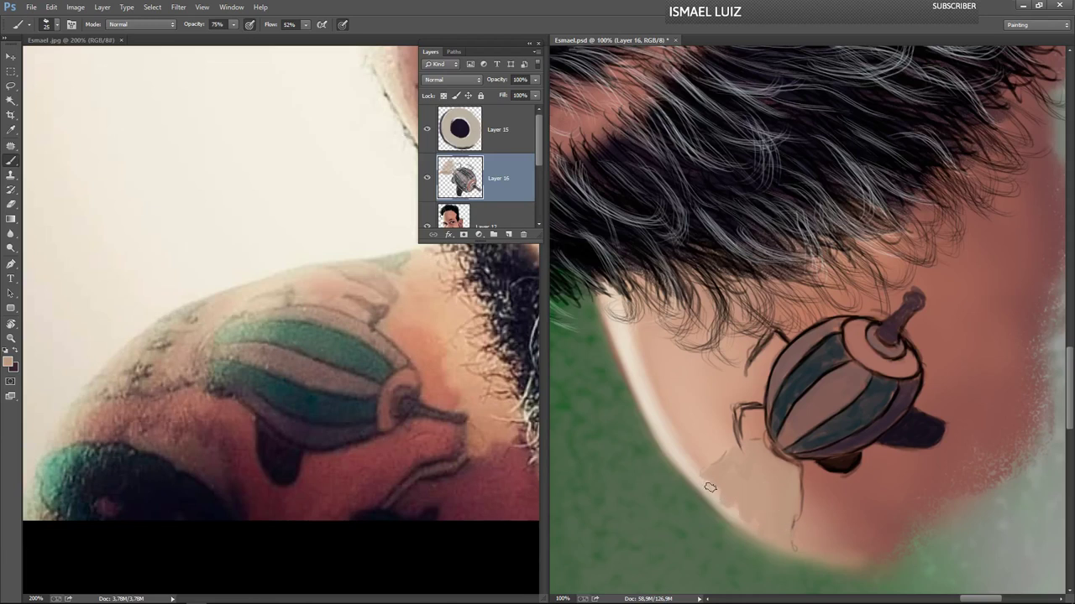
mouse_move(704, 490)
mouse_down()
mouse_move(700, 480)
mouse_move(715, 477)
mouse_move(727, 508)
mouse_move(755, 524)
mouse_up()
key(x)
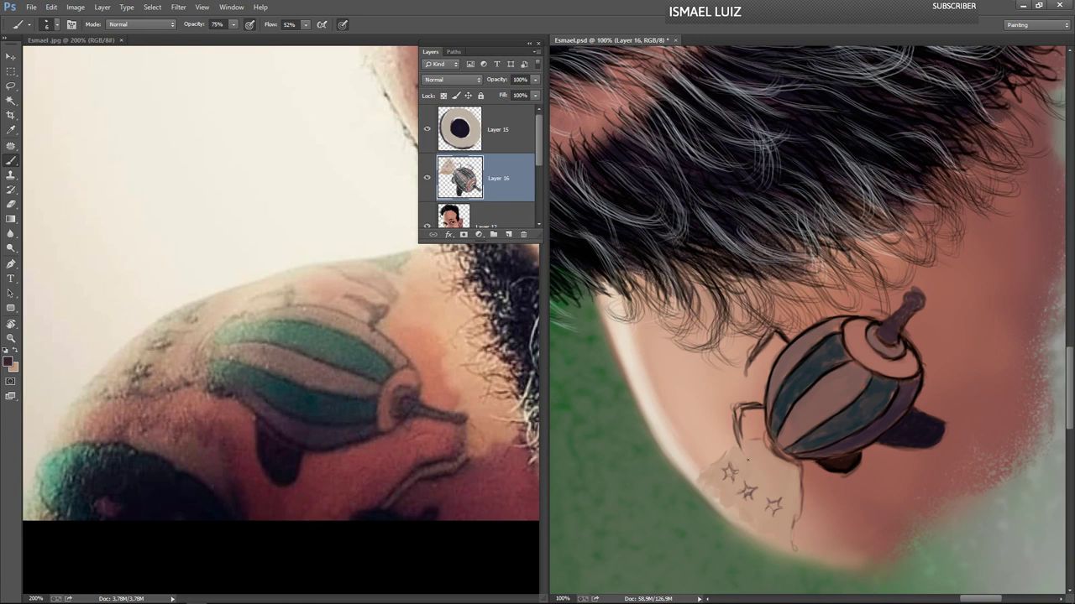
- Resample the beige from the reference shoulder and extend the star patch to the shoulder edge with a 25 px brush
click(172, 339)
key(i)
click(174, 337)
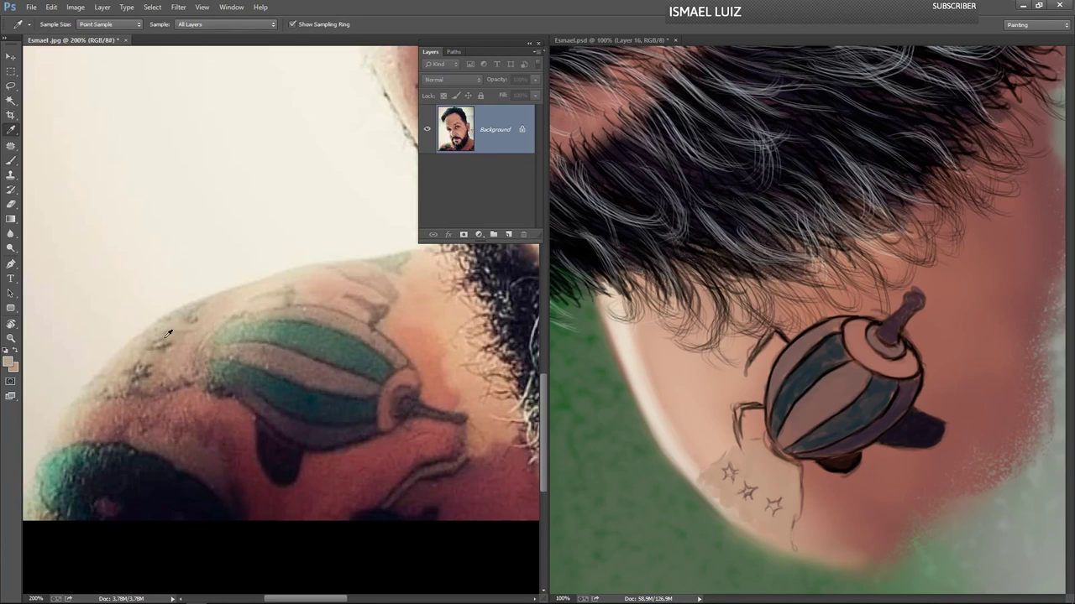
key(b)
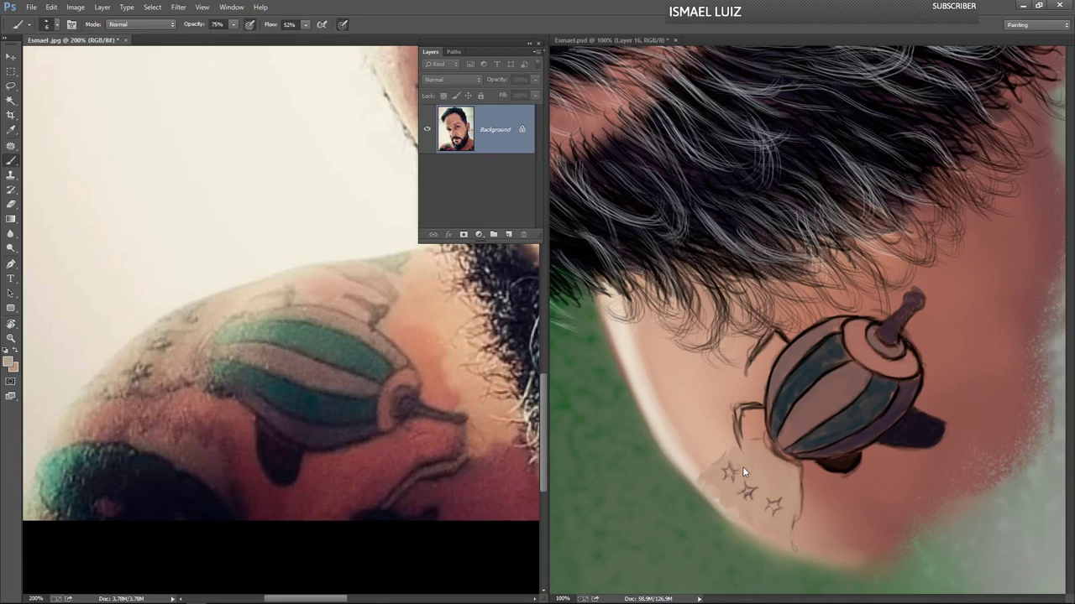
click(751, 474)
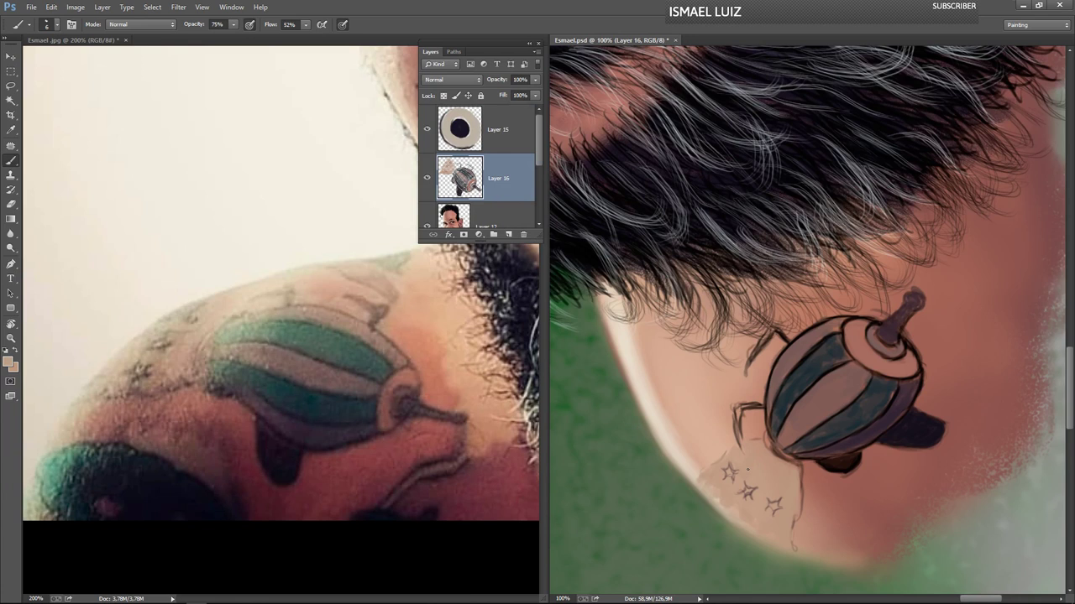
key(bracketright)
key(bracketright)
key(bracketright)
drag(701, 482, 706, 487)
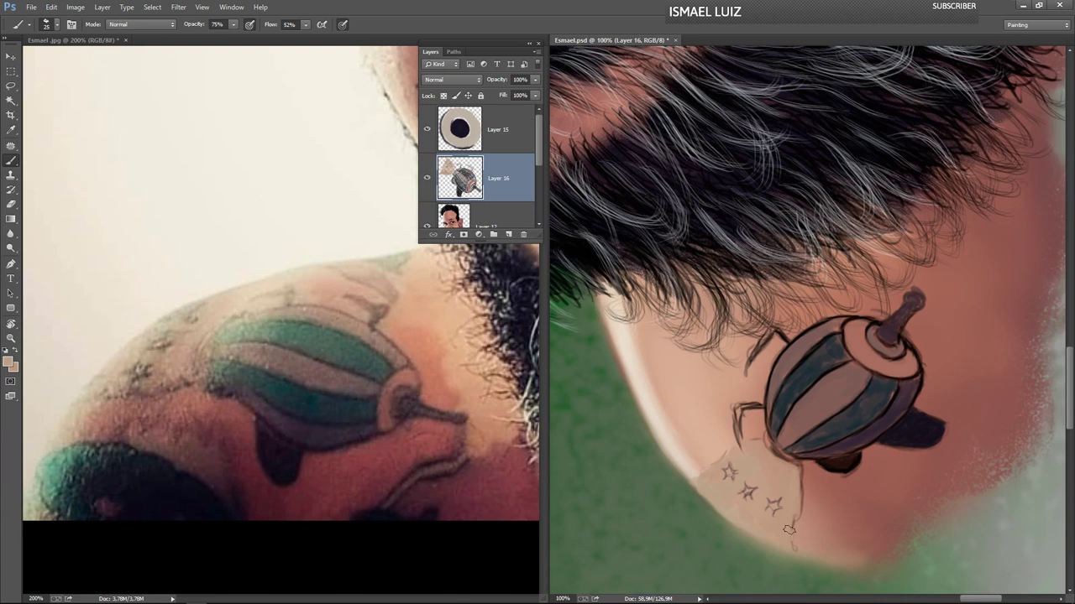
drag(785, 532, 736, 510)
click(11, 325)
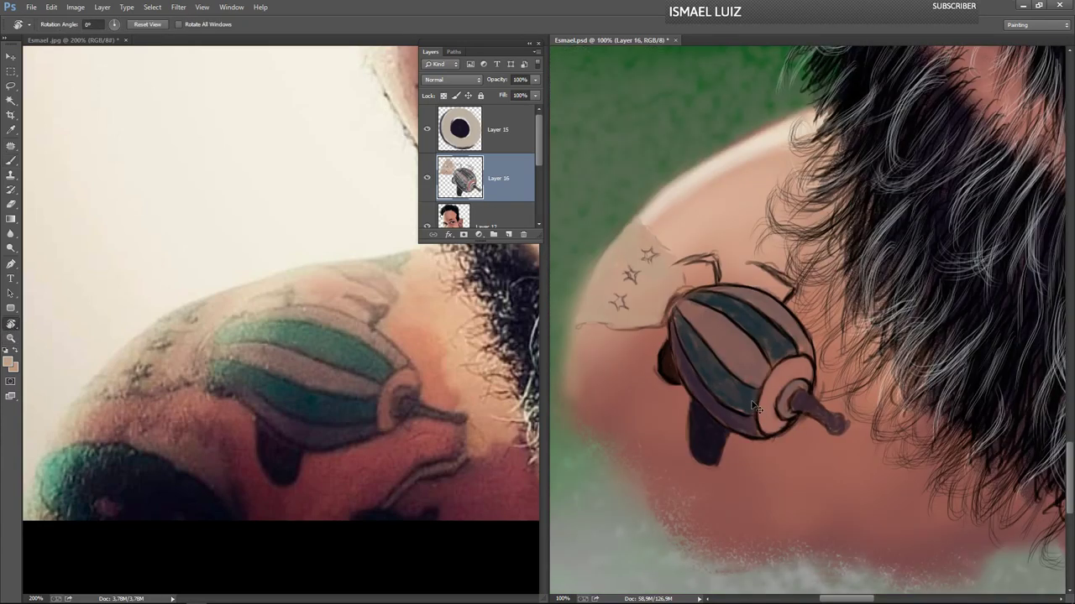
- Paint a near-black band along the shoulder's lower edge beneath the airship, using the colour sampled from the reference's dark tattoo
key(ctrl+minus)
key(ctrl+minus)
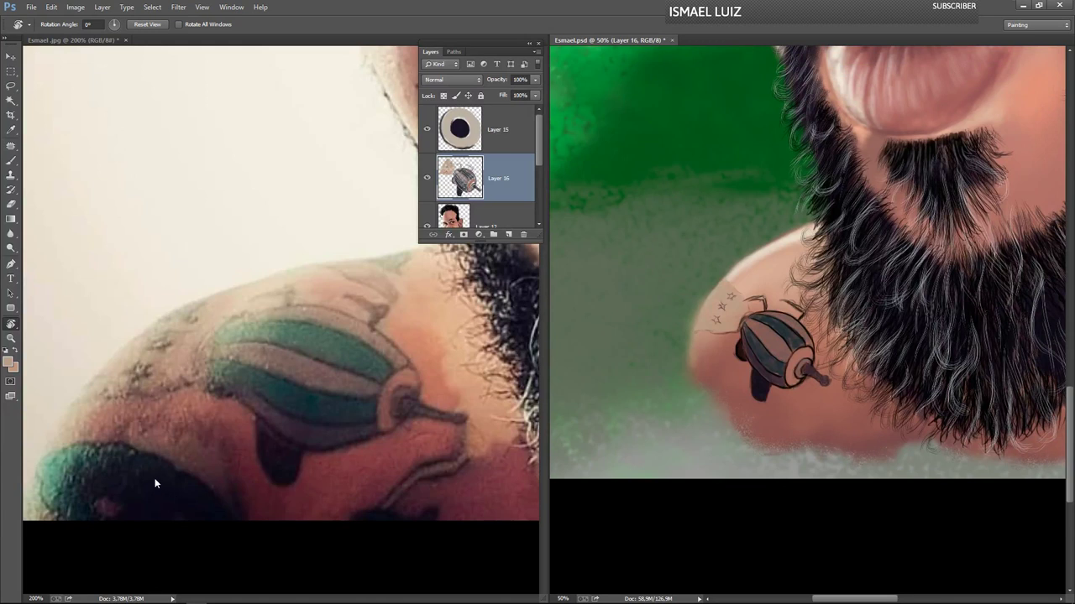
key(b)
alt+click(141, 474)
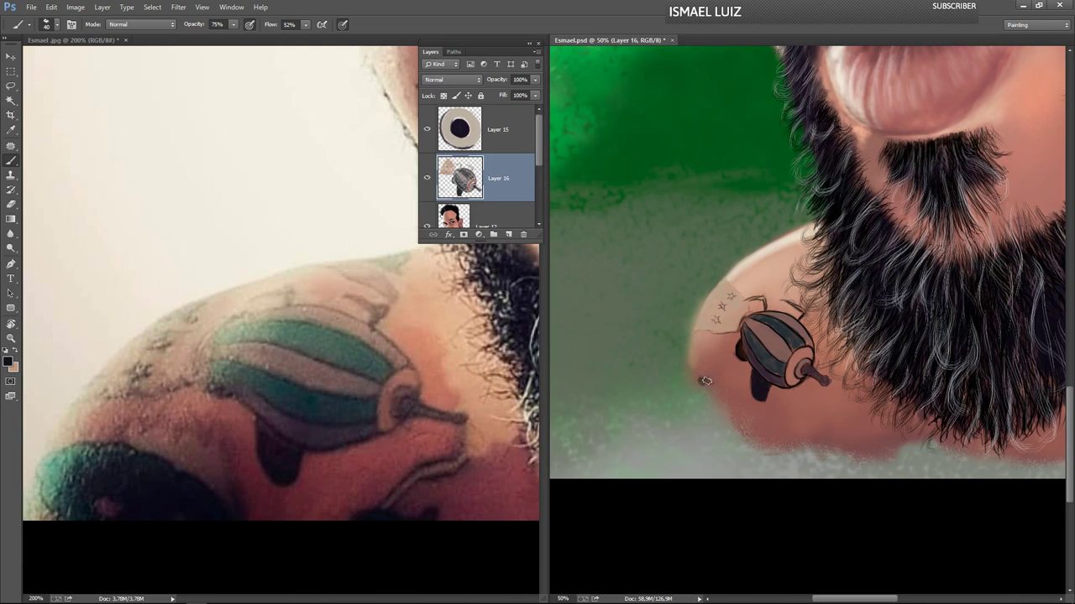
mouse_move(707, 381)
mouse_down()
mouse_move(718, 392)
mouse_move(728, 411)
mouse_move(717, 392)
mouse_move(758, 438)
mouse_move(735, 426)
mouse_move(755, 438)
mouse_move(725, 392)
mouse_move(694, 383)
mouse_move(738, 418)
mouse_move(722, 394)
mouse_move(753, 431)
mouse_up()
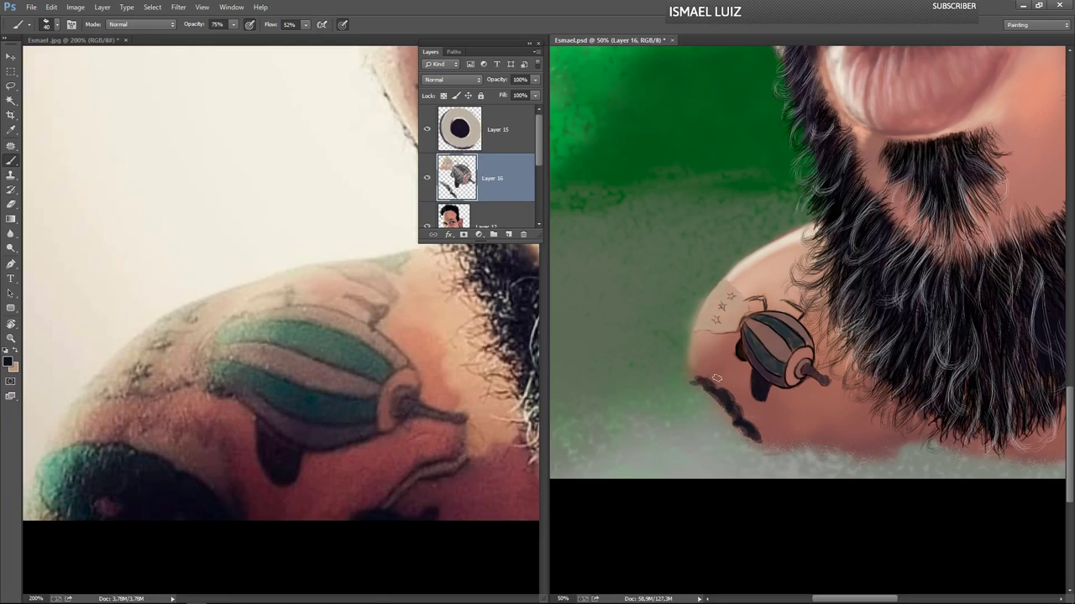
- Sample the dark purple edge of the reference tattoo to soften the band, and set the foreground colour to pale grey c7bbbe
alt+click(211, 457)
click(10, 366)
click(227, 169)
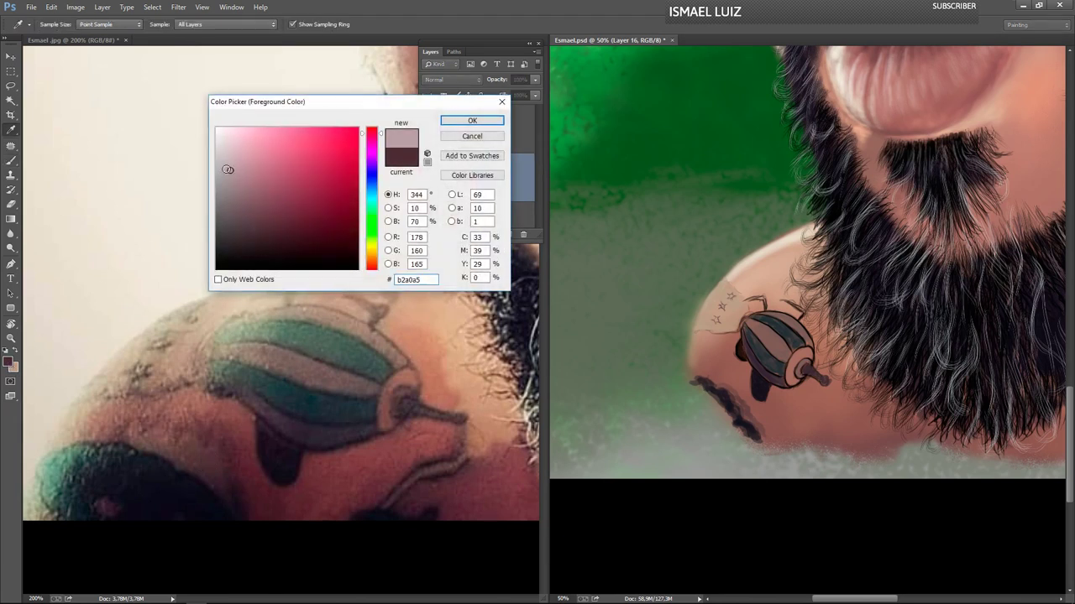
click(218, 159)
click(224, 158)
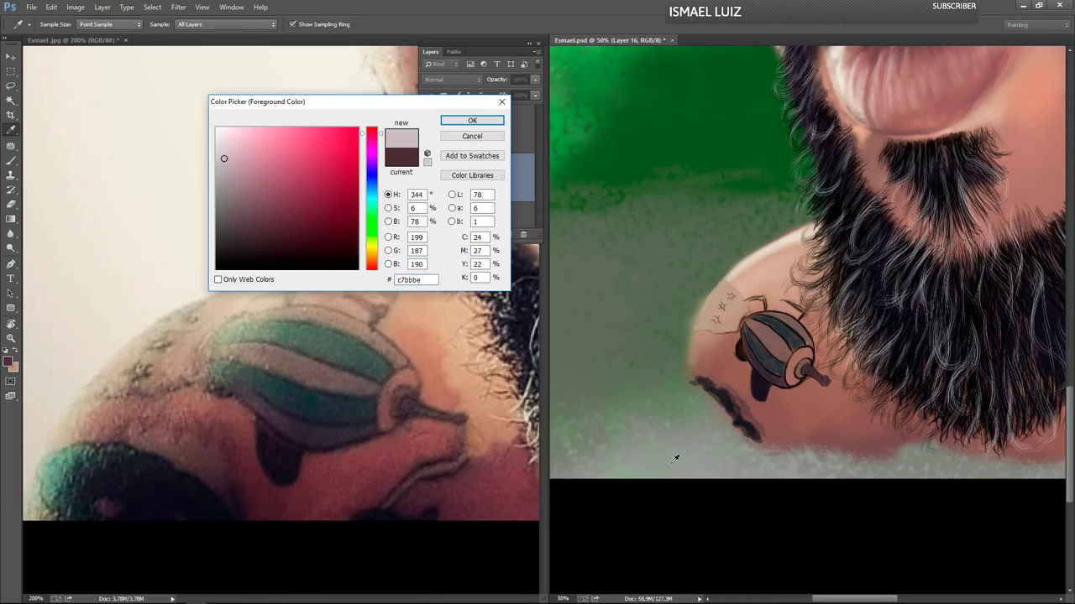
key(Return)
key(b)
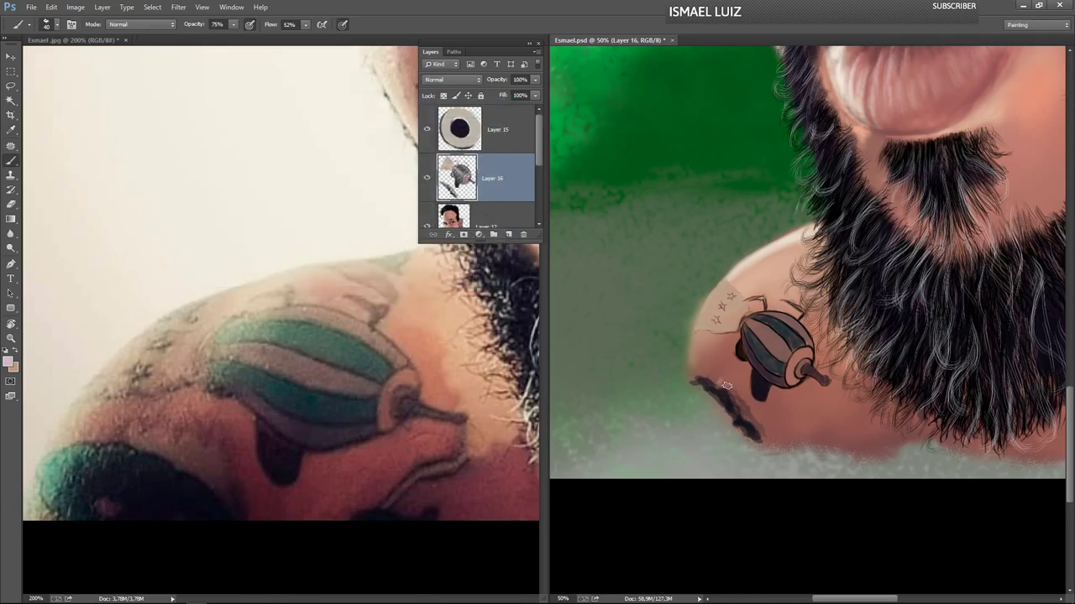
- Switch the brush to the 300 px soft round preset and reduce it to 45 px
click(56, 25)
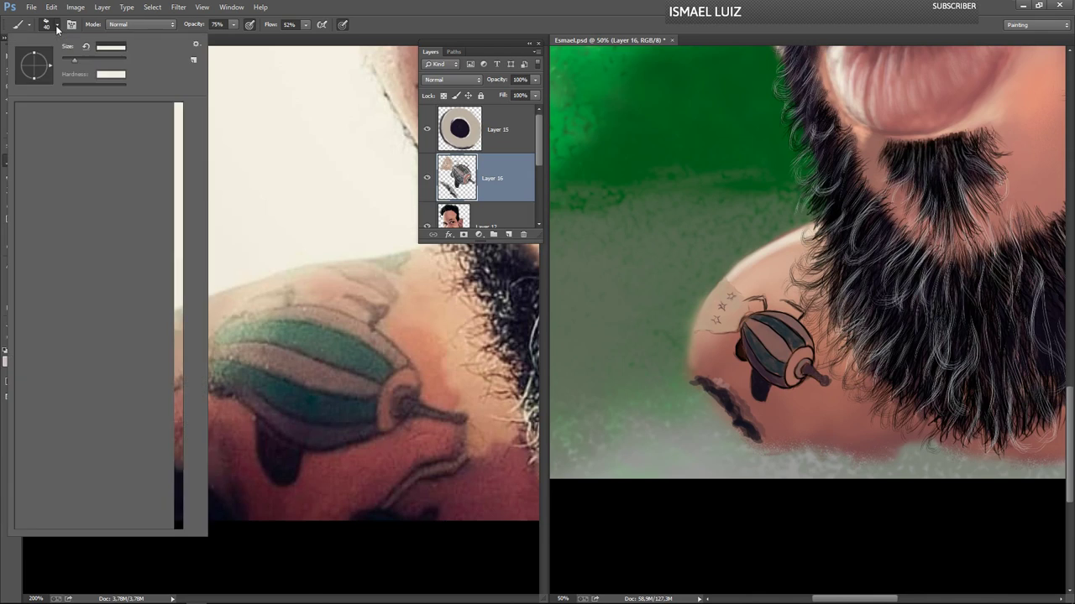
drag(178, 180, 181, 250)
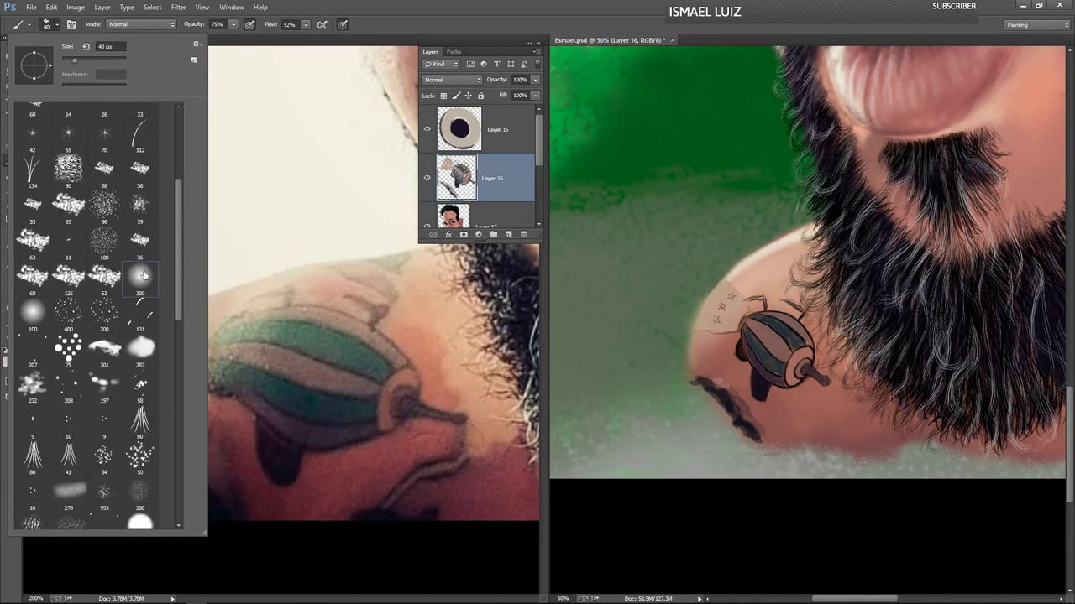
click(141, 274)
click(651, 524)
key(bracketleft)
key(bracketleft)
key(bracketleft)
key(bracketleft)
key(bracketleft)
key(bracketleft)
key(bracketleft)
key(bracketleft)
key(bracketleft)
key(bracketleft)
key(bracketleft)
key(bracketleft)
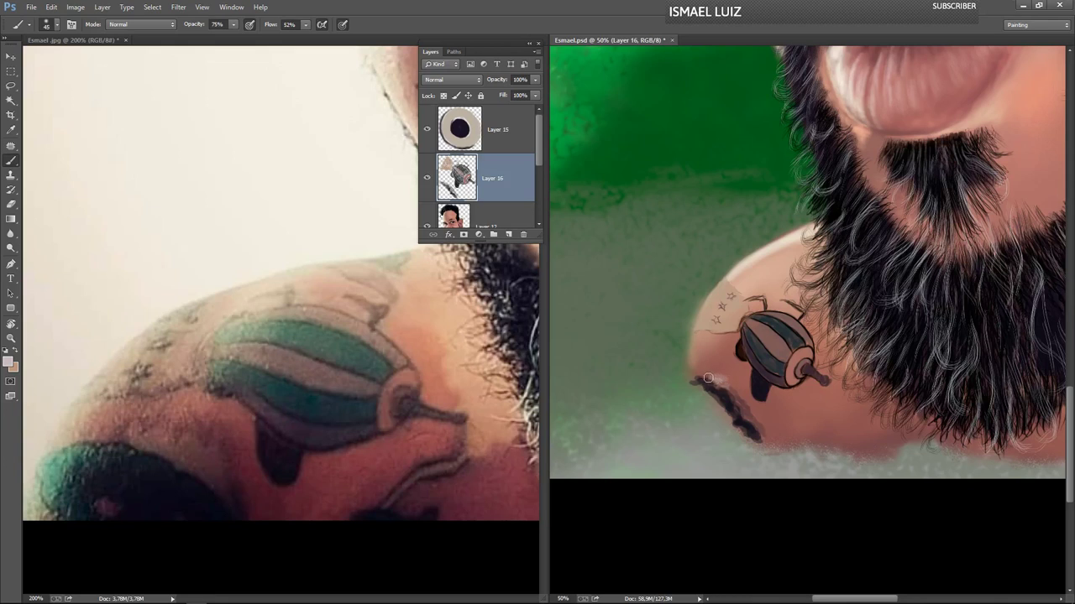
- Set the brush flow to 20% and paint a soft pale highlight along the upper side of the dark shoulder band
click(290, 24)
text(20)
key(Return)
drag(726, 379, 769, 444)
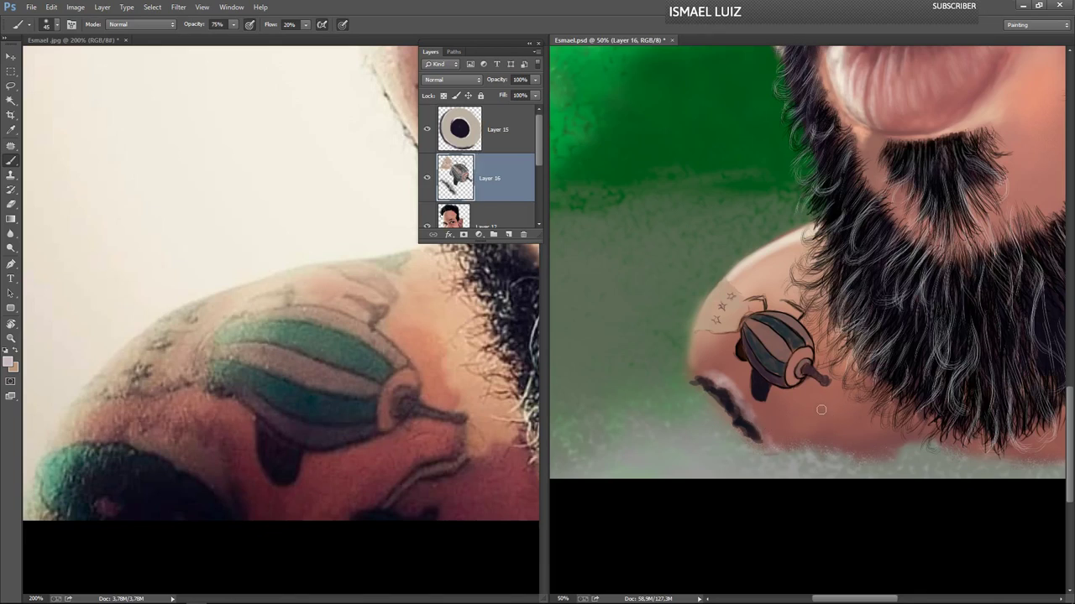
- Draw a thin pale curved line on the skin below the airship's nose with a smaller brush
key(bracketleft)
key(bracketleft)
key(bracketleft)
drag(839, 409, 801, 438)
- Sample near-black from the reference, darken the lower shoulder edge below the airship, and line the pale curve with a 15 px brush
key(bracketright)
key(bracketright)
key(bracketright)
key(i)
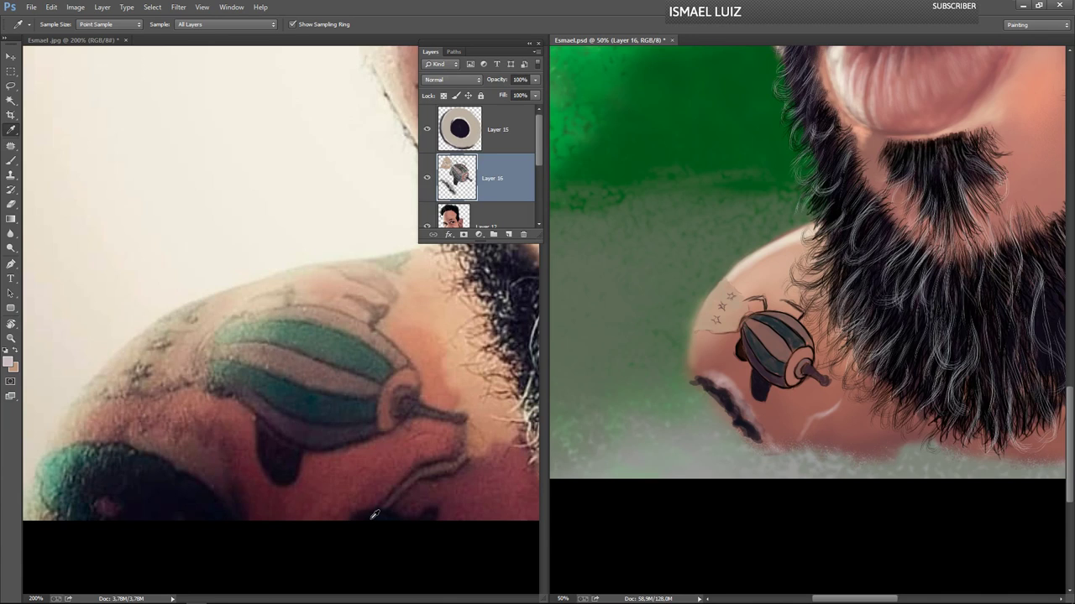
click(375, 513)
key(b)
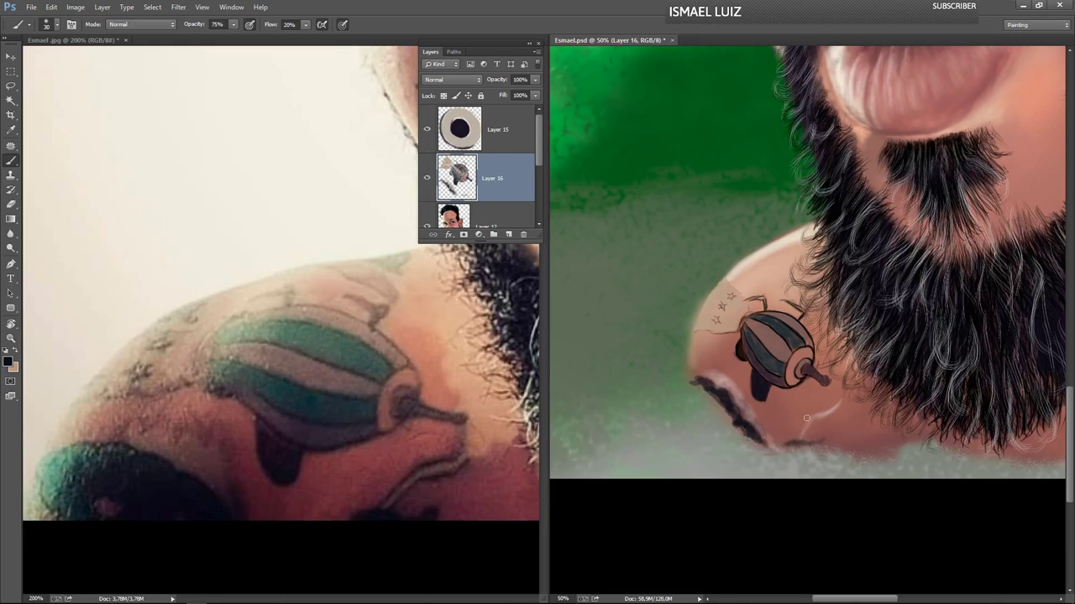
key(bracketleft)
key(bracketleft)
key(bracketleft)
mouse_move(809, 424)
mouse_down()
mouse_move(802, 439)
mouse_move(842, 401)
mouse_move(818, 420)
mouse_move(838, 406)
mouse_move(828, 415)
mouse_up()
- Start the line tattoo on the other shoulder from the reference, drawing its upper hook and central stem with a 15 px dark brush
key(ctrl+0)
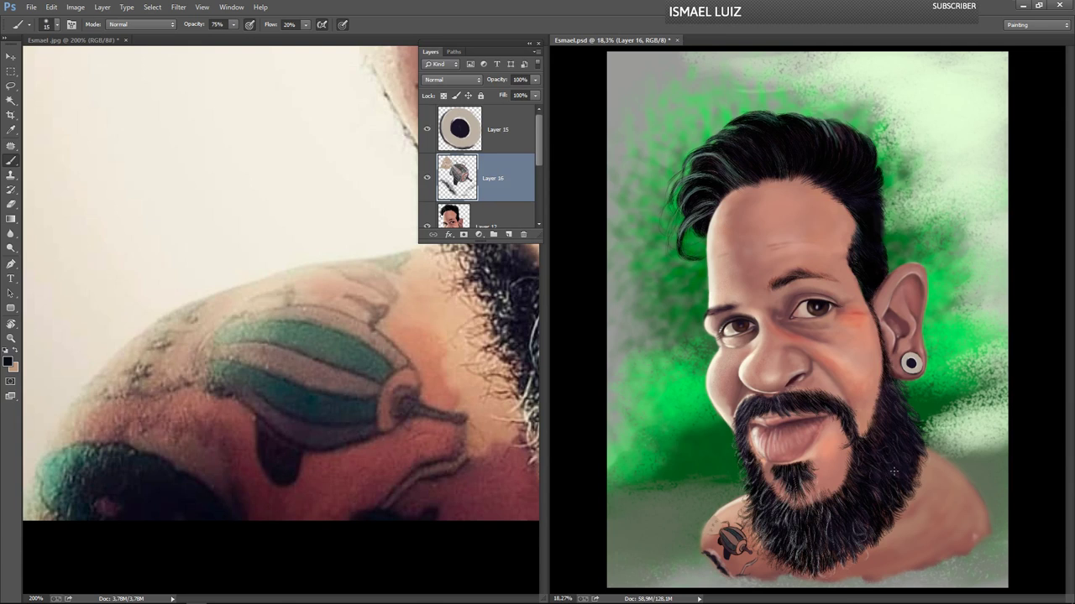
click(484, 456)
drag(463, 451, 347, 442)
drag(520, 386, 288, 434)
click(937, 487)
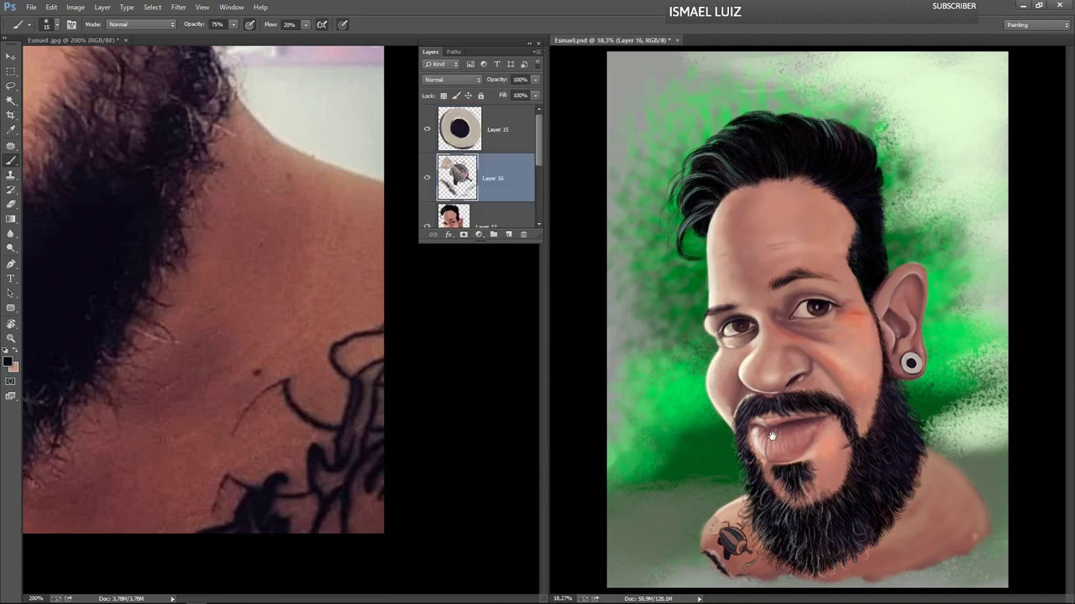
key(ctrl+plus)
key(ctrl+plus)
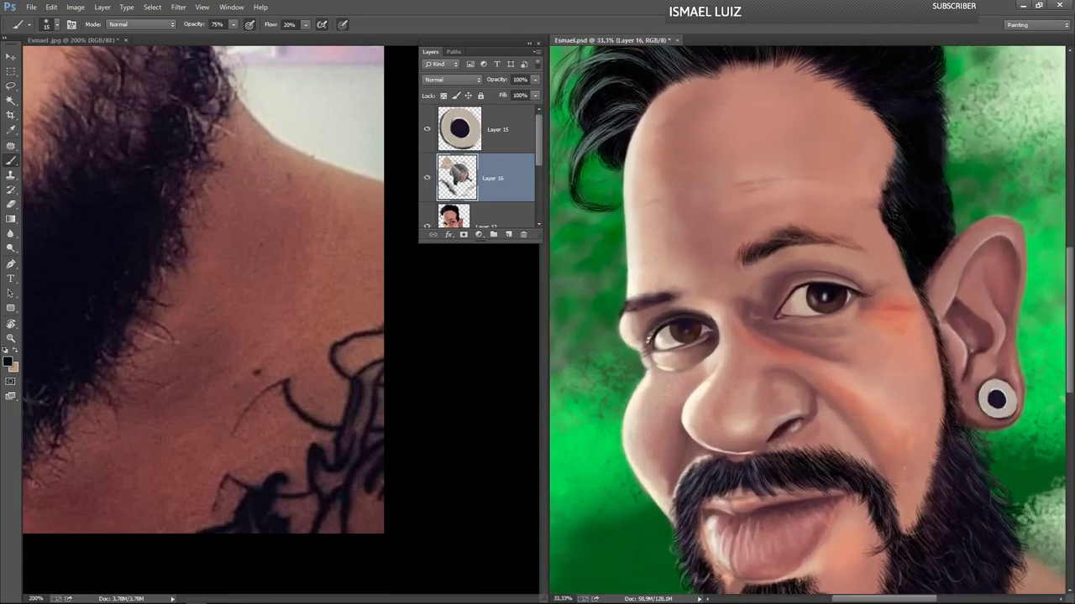
drag(888, 461, 684, 241)
drag(846, 366, 801, 319)
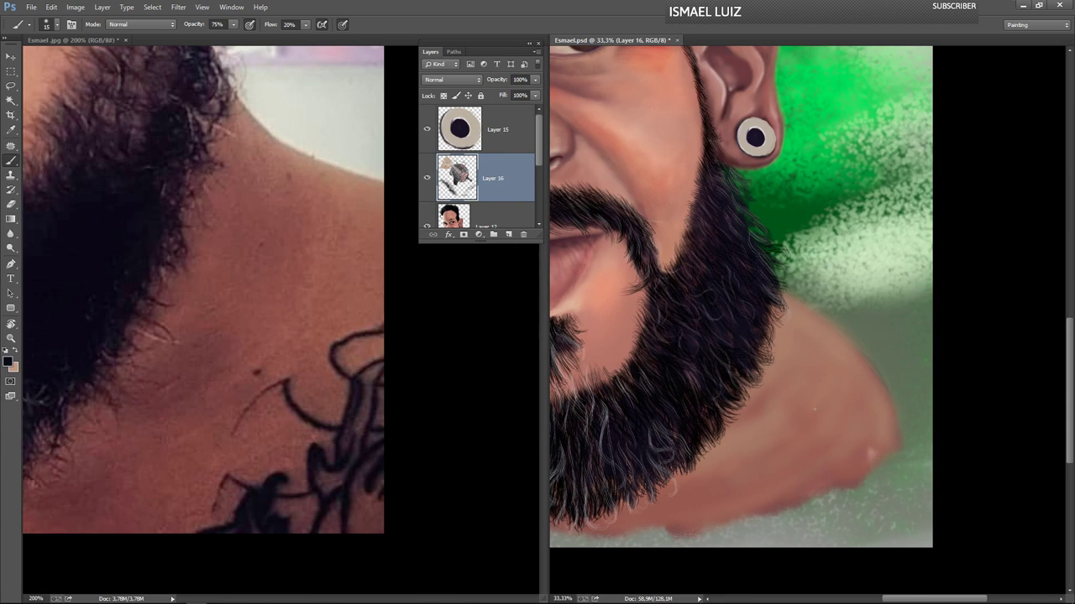
drag(857, 400, 826, 406)
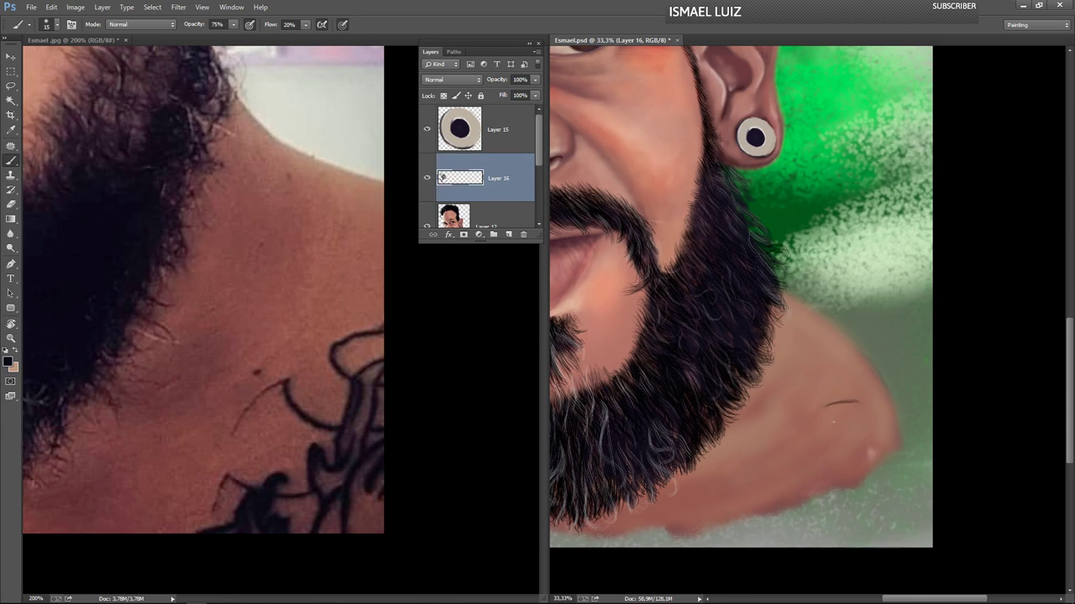
drag(825, 408, 833, 425)
mouse_move(835, 425)
mouse_down()
mouse_move(878, 417)
mouse_move(863, 416)
mouse_move(830, 448)
mouse_up()
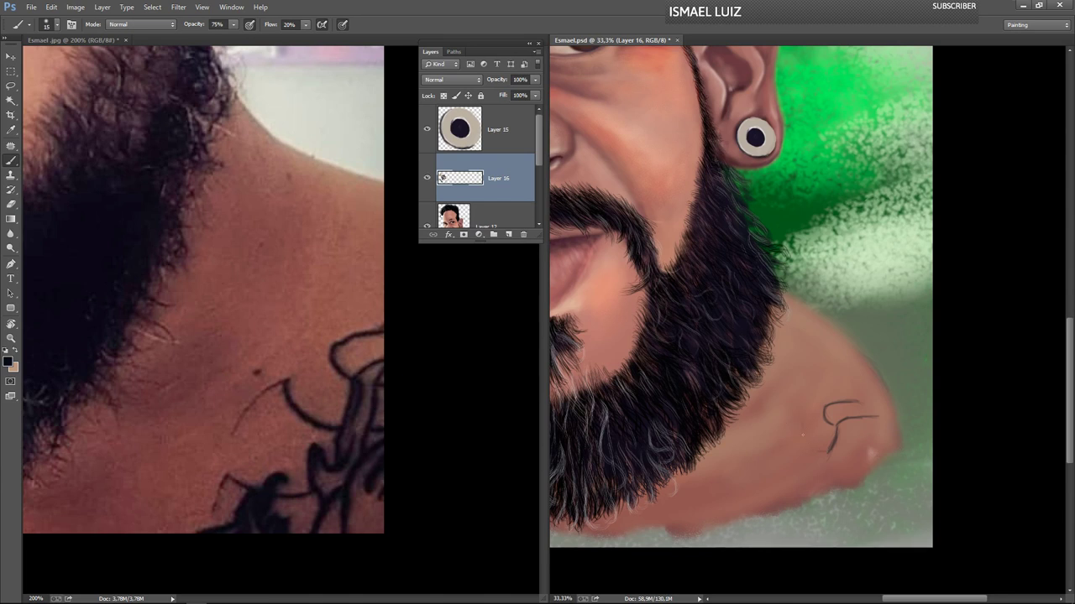
- Draw the tattoo's side curve, inner loops and short branching strokes toward the shoulder's outer edge
drag(803, 429, 818, 448)
drag(791, 441, 785, 460)
drag(820, 465, 822, 481)
drag(841, 430, 838, 451)
drag(862, 459, 848, 456)
drag(869, 417, 855, 431)
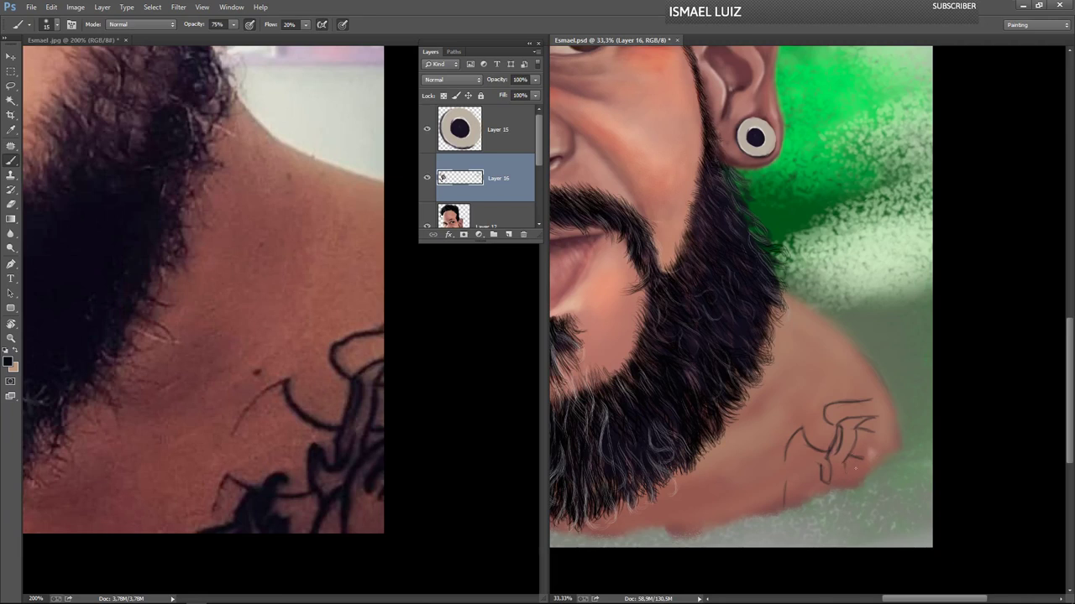
- Add the tattoo's lower strokes and small filled dark shape along the shoulder's bottom edge, trimming excess paint with the Eraser
drag(850, 473, 837, 481)
drag(849, 471, 833, 494)
drag(783, 485, 805, 485)
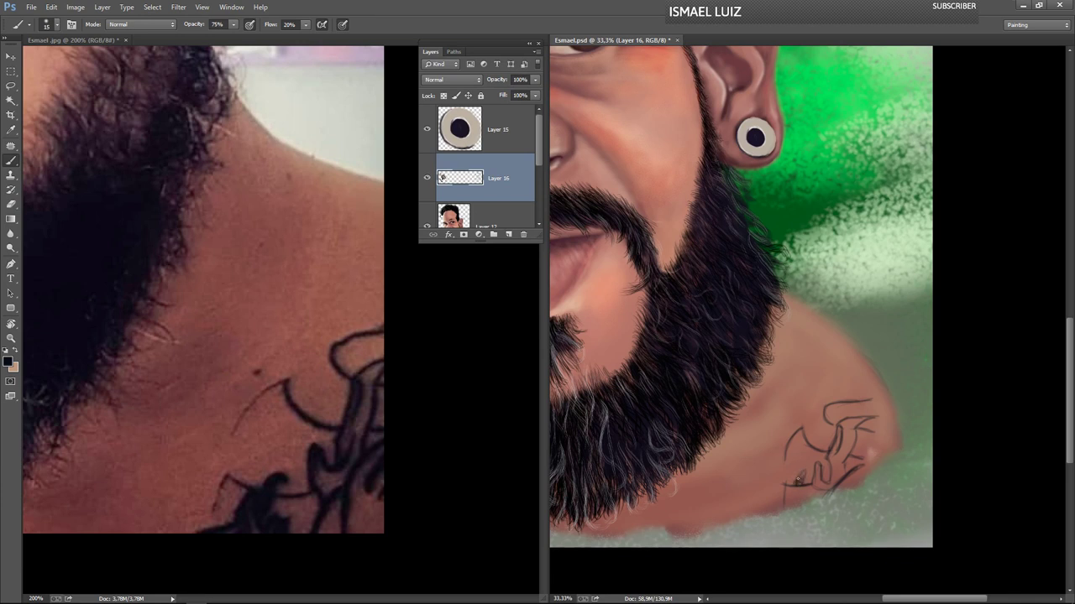
drag(797, 479, 804, 477)
key(e)
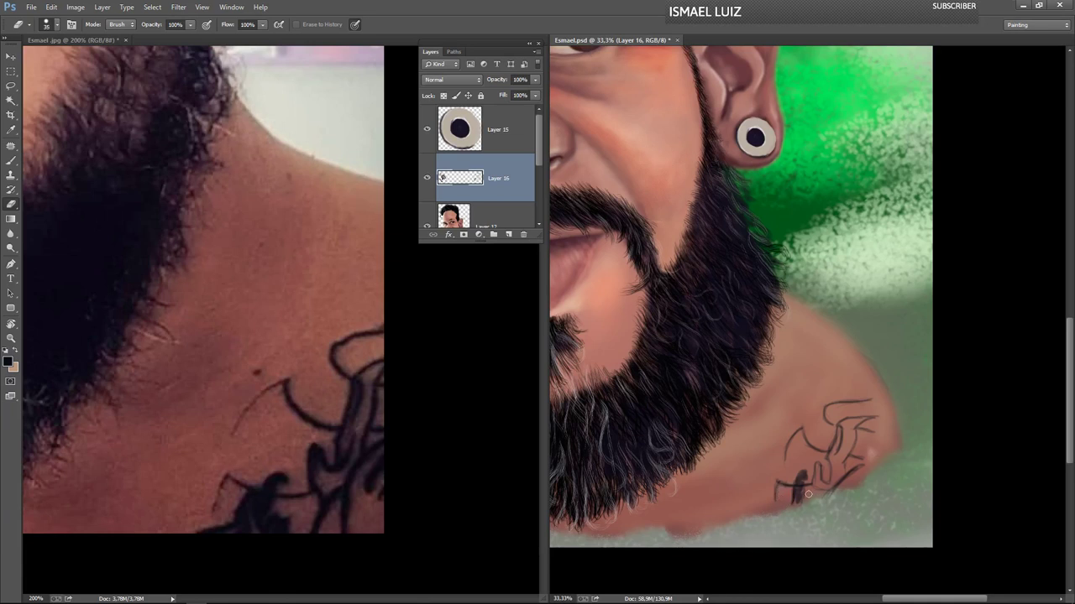
key(b)
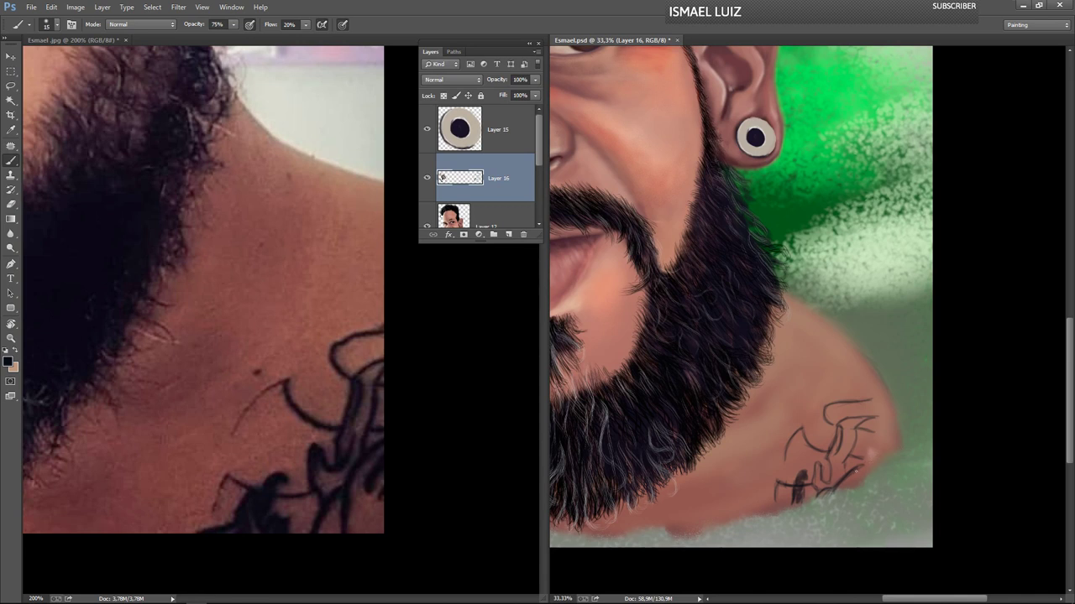
drag(849, 485, 861, 471)
drag(863, 458, 878, 457)
- Paint a pale grey patch between the tattoo strokes at the shoulder's outer edge with a 60 px brush
key(bracketright)
key(bracketright)
key(bracketright)
key(bracketright)
key(bracketright)
key(bracketright)
key(bracketright)
key(bracketright)
mouse_move(874, 442)
mouse_down()
mouse_move(860, 433)
mouse_move(885, 443)
mouse_move(871, 439)
mouse_move(858, 453)
mouse_up()
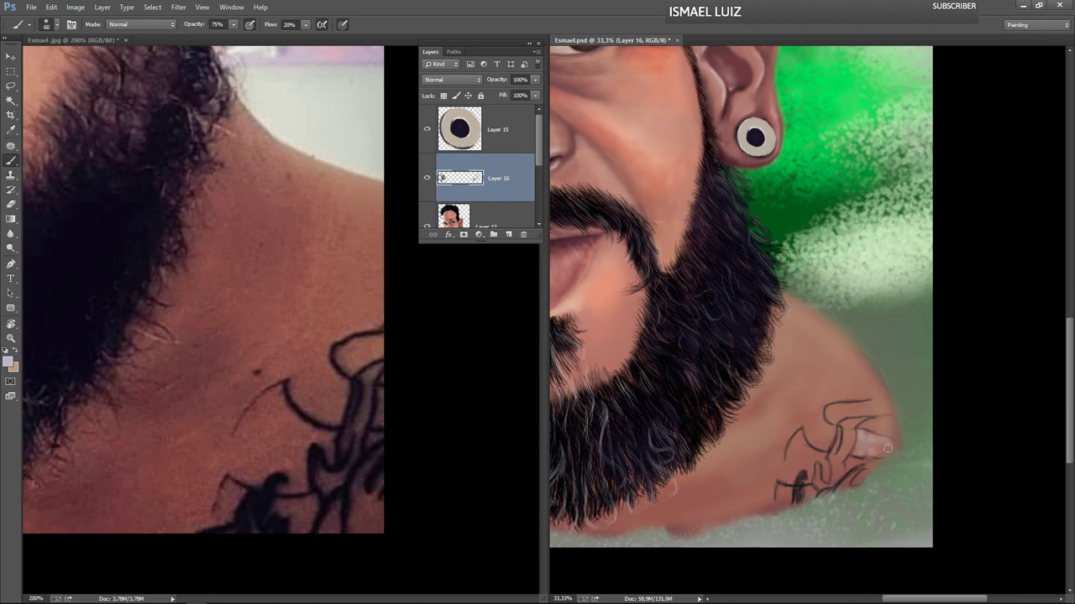
- Set the foreground colour to grey-blue 778198 and shade the pale patch and the area beside the tattoo's stem
click(9, 362)
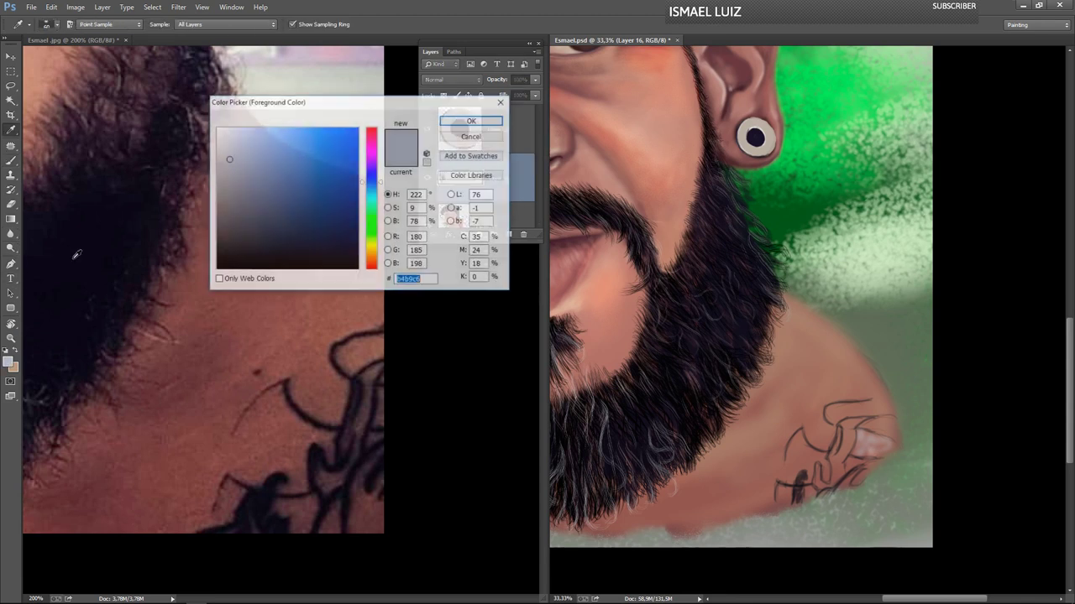
click(236, 183)
click(247, 184)
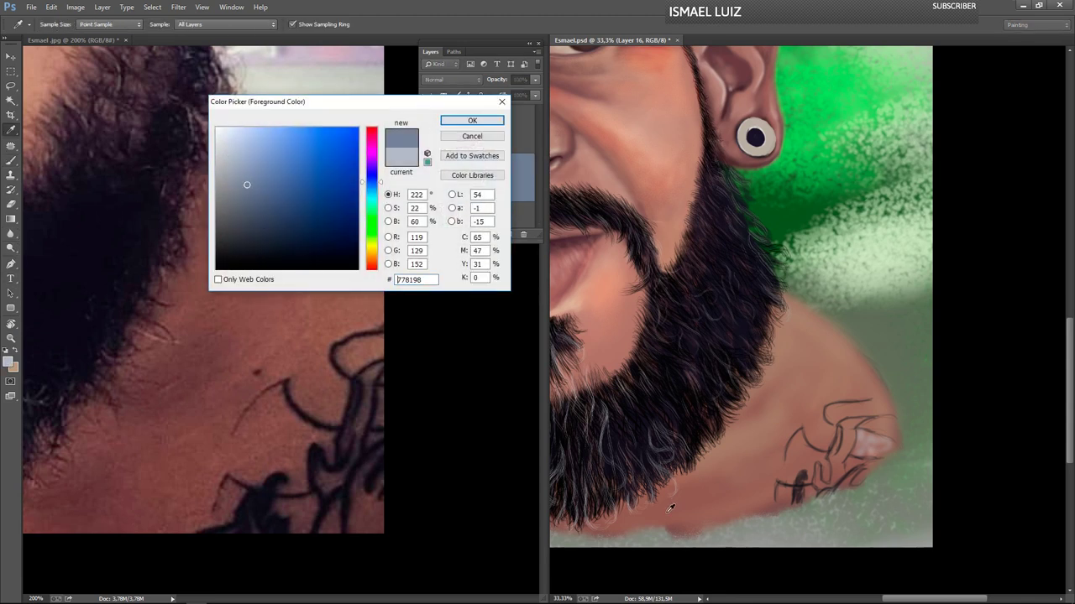
key(Return)
mouse_move(865, 440)
mouse_down()
mouse_move(870, 450)
mouse_move(854, 453)
mouse_move(871, 451)
mouse_move(853, 444)
mouse_up()
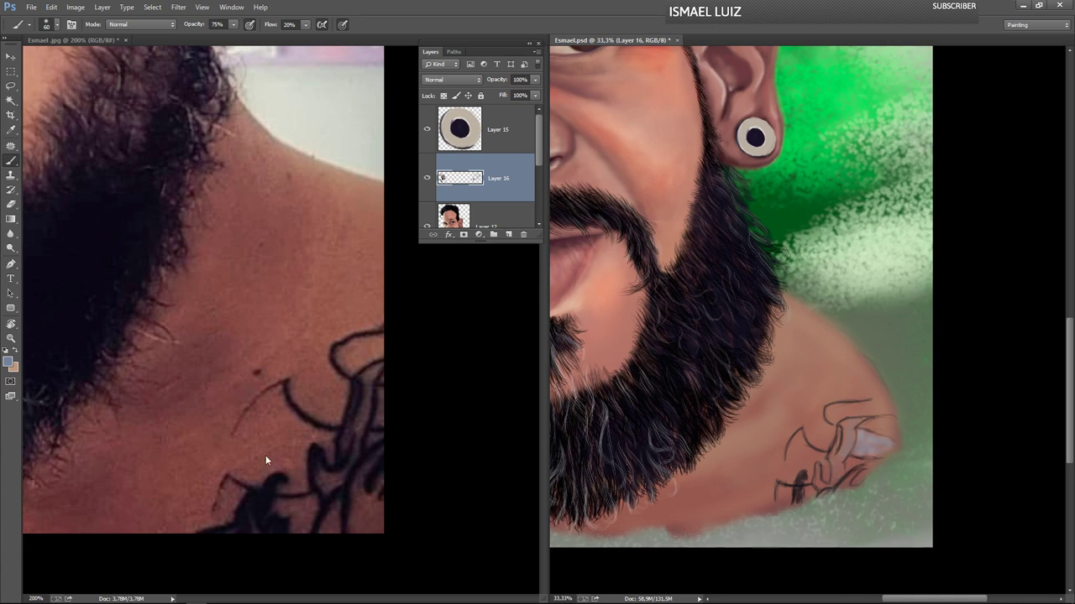
- Set the foreground colour to dark slate 3f4553 and deepen the shading around the patch and between the lower strokes
click(8, 362)
click(252, 223)
key(b)
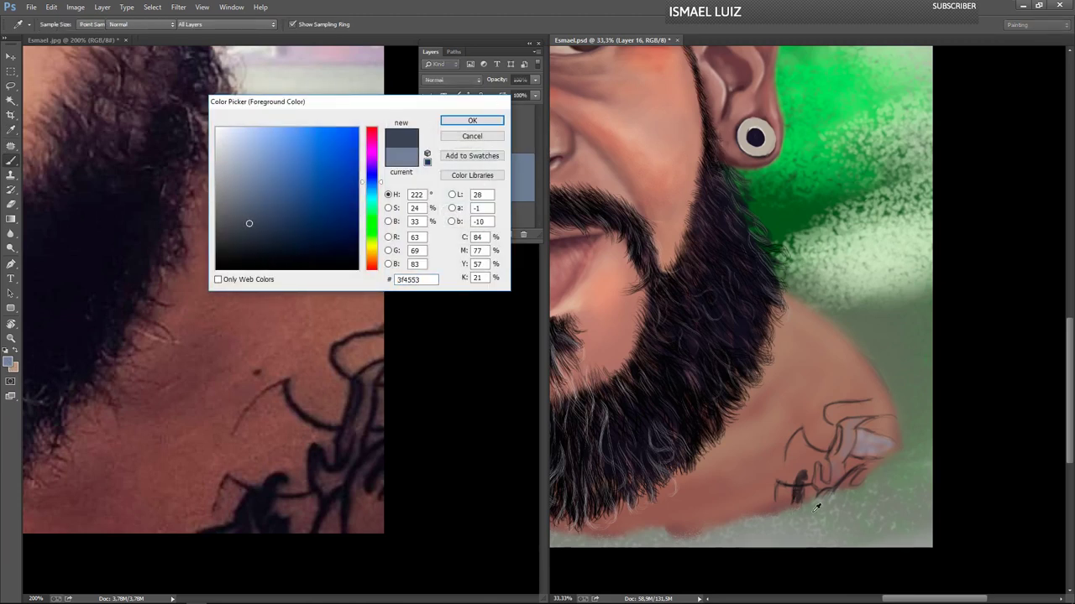
key(Return)
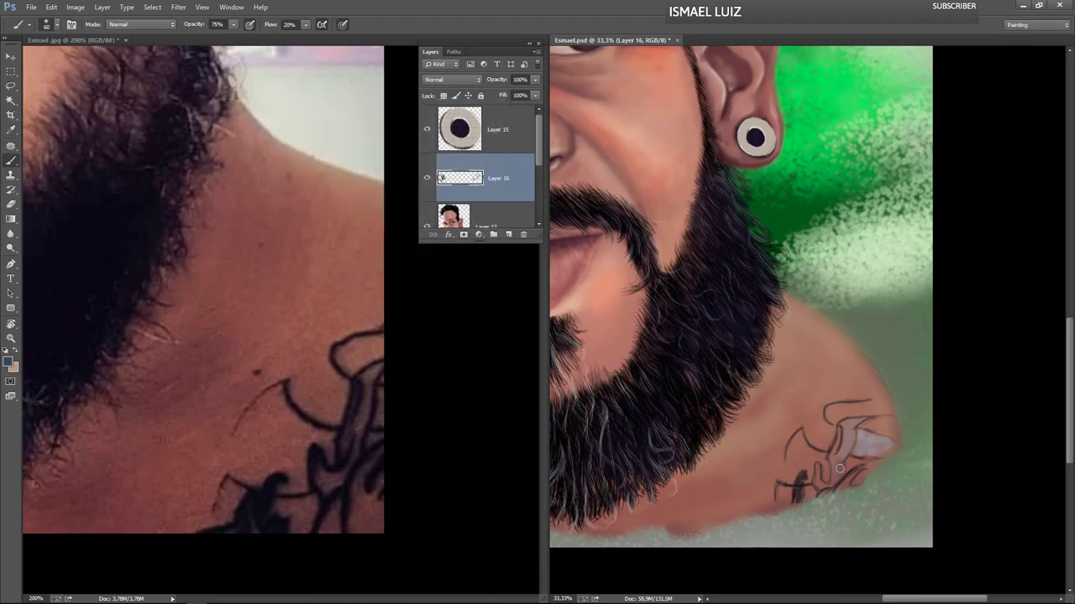
mouse_move(833, 471)
mouse_down()
mouse_move(853, 424)
mouse_move(886, 442)
mouse_move(864, 439)
mouse_move(881, 440)
mouse_move(856, 454)
mouse_move(863, 452)
mouse_up()
mouse_move(833, 491)
mouse_down()
mouse_move(858, 471)
mouse_move(849, 487)
mouse_move(821, 473)
mouse_move(820, 488)
mouse_move(829, 484)
mouse_up()
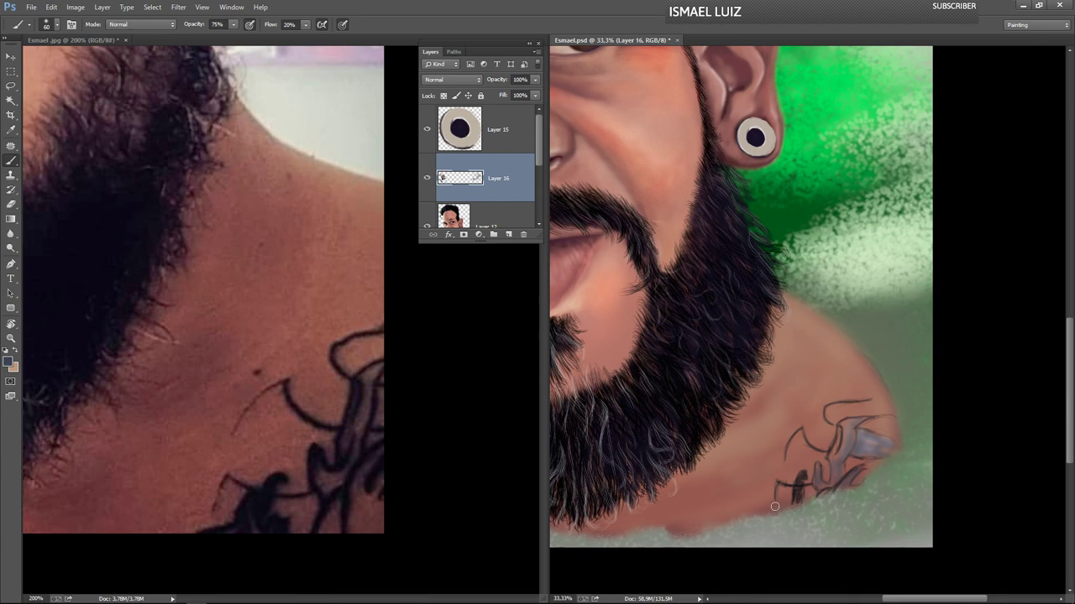
- Pick a near-black foreground colour and darken the tattoo's lower filled shape and central stroke with a 25 px brush
click(8, 362)
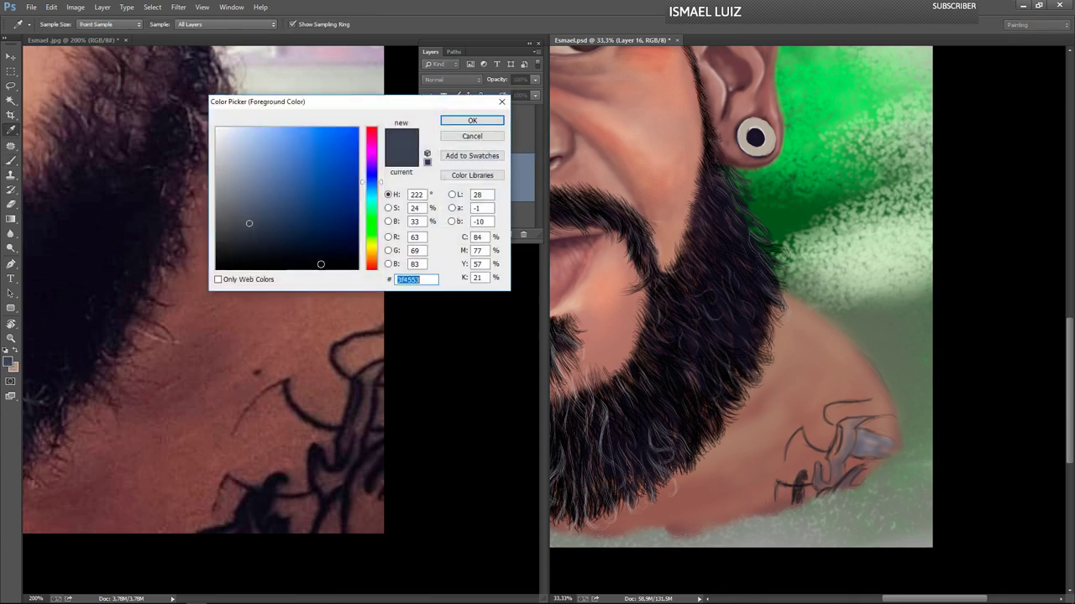
click(266, 257)
key(Return)
key(b)
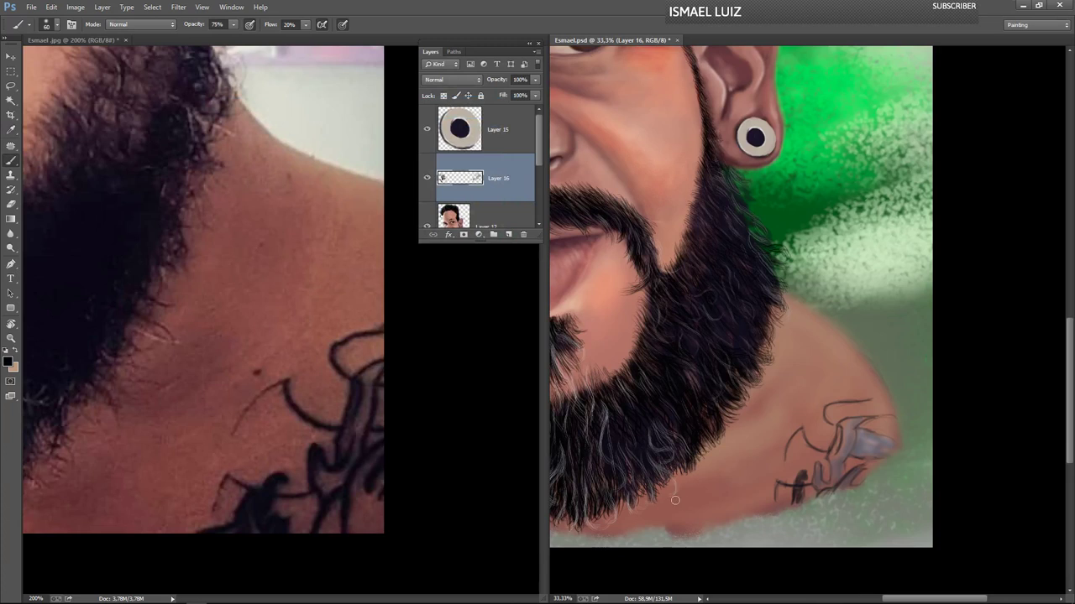
key(bracketleft)
key(bracketleft)
key(bracketleft)
key(bracketleft)
mouse_move(794, 483)
mouse_down()
mouse_move(794, 503)
mouse_move(796, 489)
mouse_move(806, 497)
mouse_up()
drag(827, 450, 820, 449)
- Retrace the tattoo's upper hook, stem, inner strokes and side curve in near-black to strengthen the lines
mouse_move(824, 408)
mouse_down()
mouse_move(838, 427)
mouse_move(879, 401)
mouse_move(884, 414)
mouse_move(839, 424)
mouse_up()
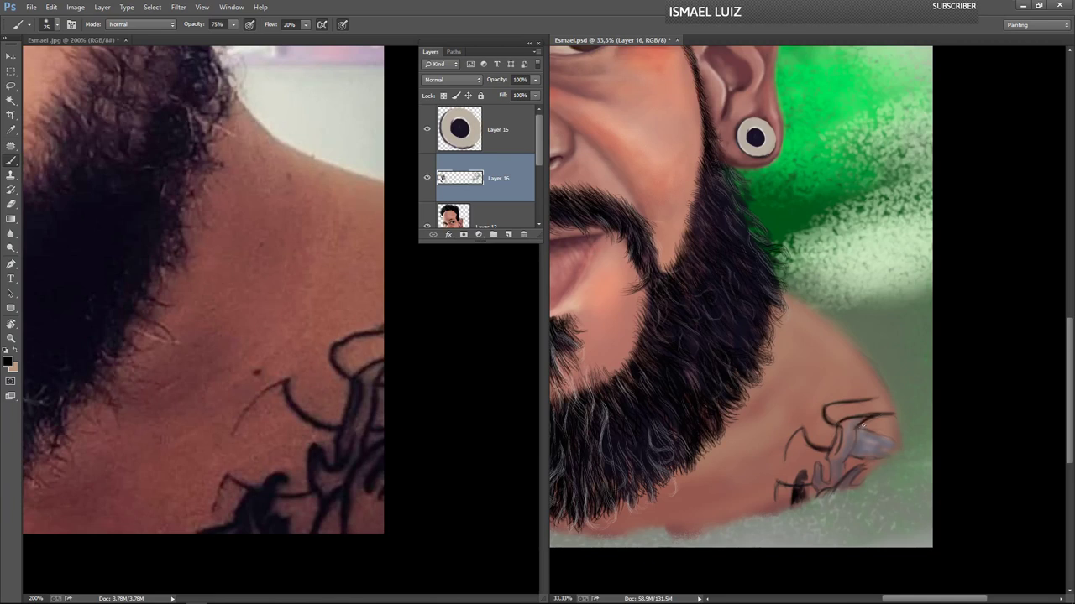
drag(855, 433, 849, 459)
mouse_move(839, 431)
mouse_down()
mouse_move(827, 481)
mouse_move(815, 463)
mouse_up()
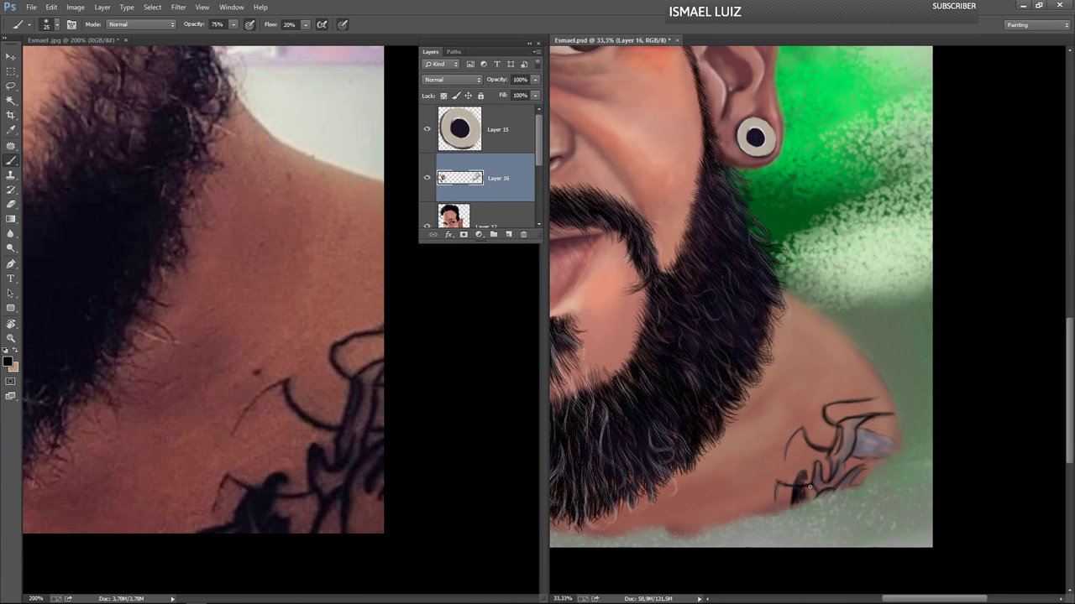
drag(776, 484, 777, 478)
drag(803, 428, 783, 464)
- Recolour the green background layer to a muted greyish purple with Hue/Saturation, using saturation -67 and lightness +24
key(ctrl+0)
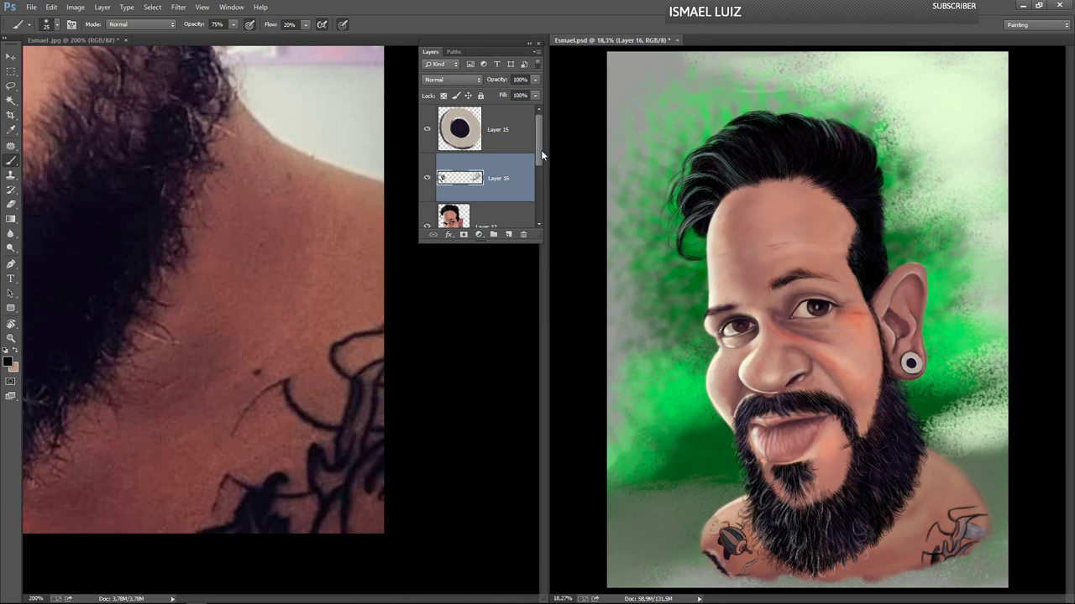
scroll(541, 150, down, 3)
click(496, 156)
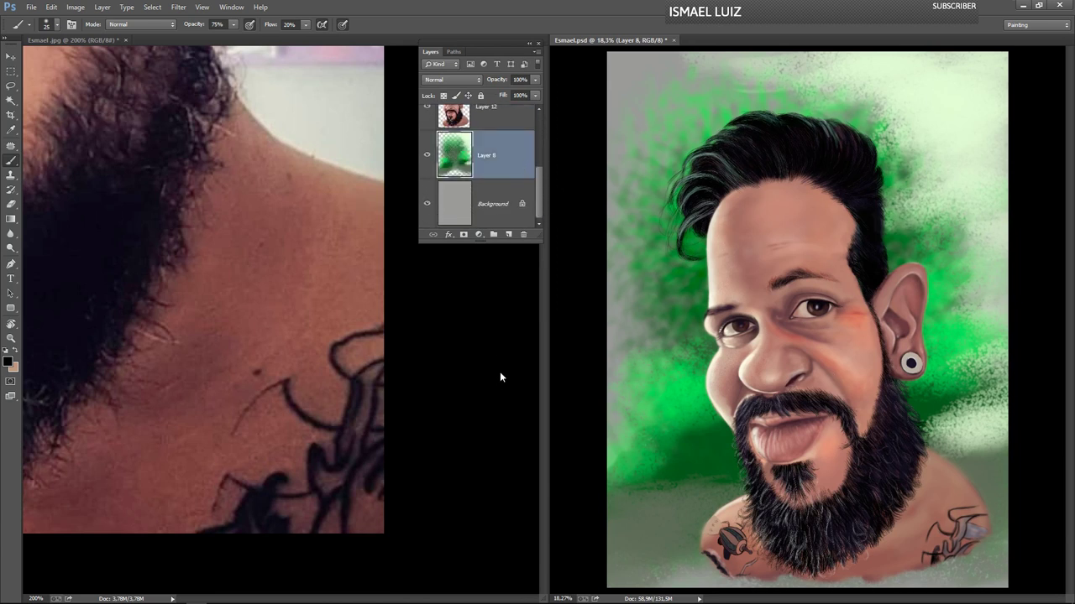
key(ctrl+u)
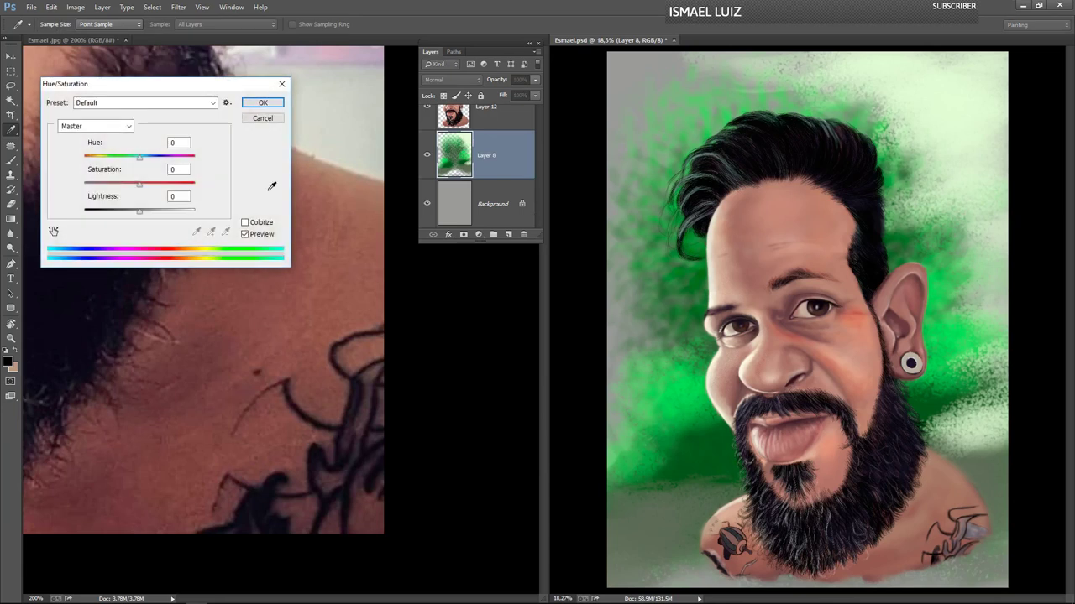
drag(138, 160, 152, 215)
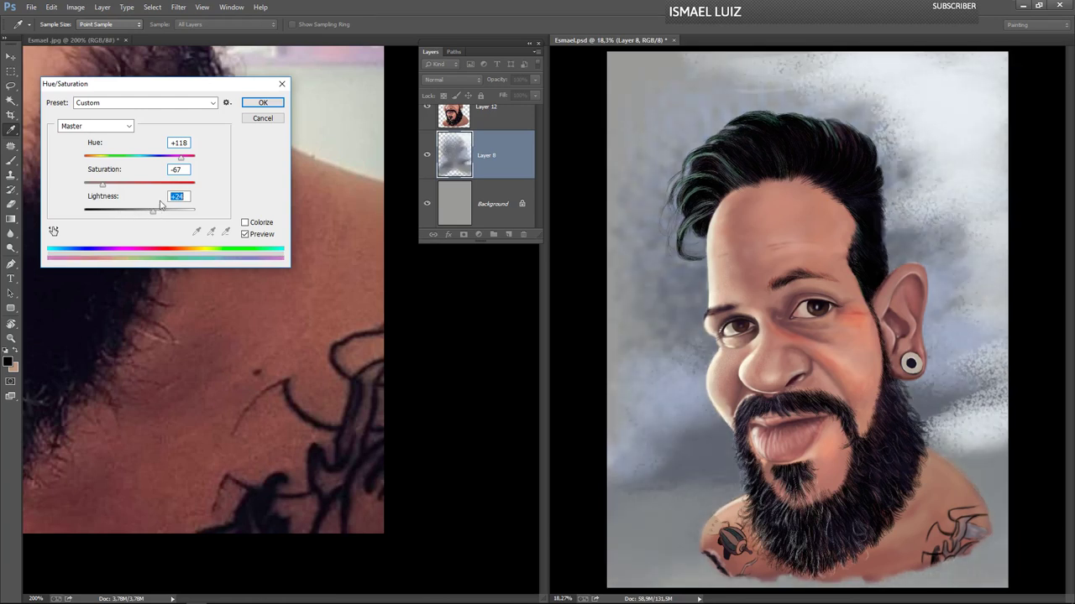
drag(182, 159, 195, 157)
key(Return)
key(b)
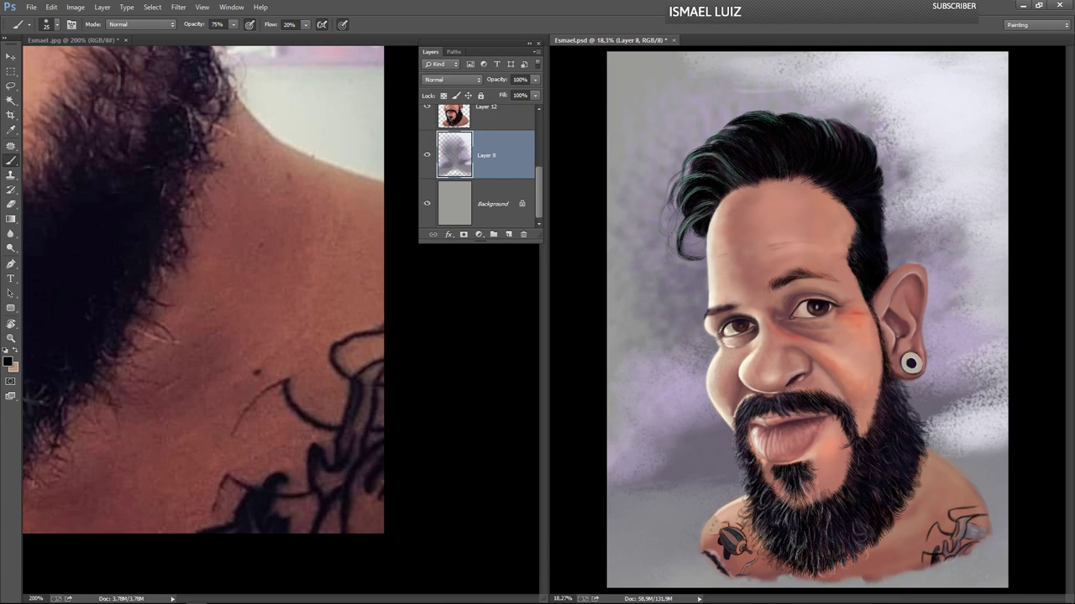
- Choose the scattered-dot 45 px hair brush and make the caricature document active
click(113, 252)
click(52, 25)
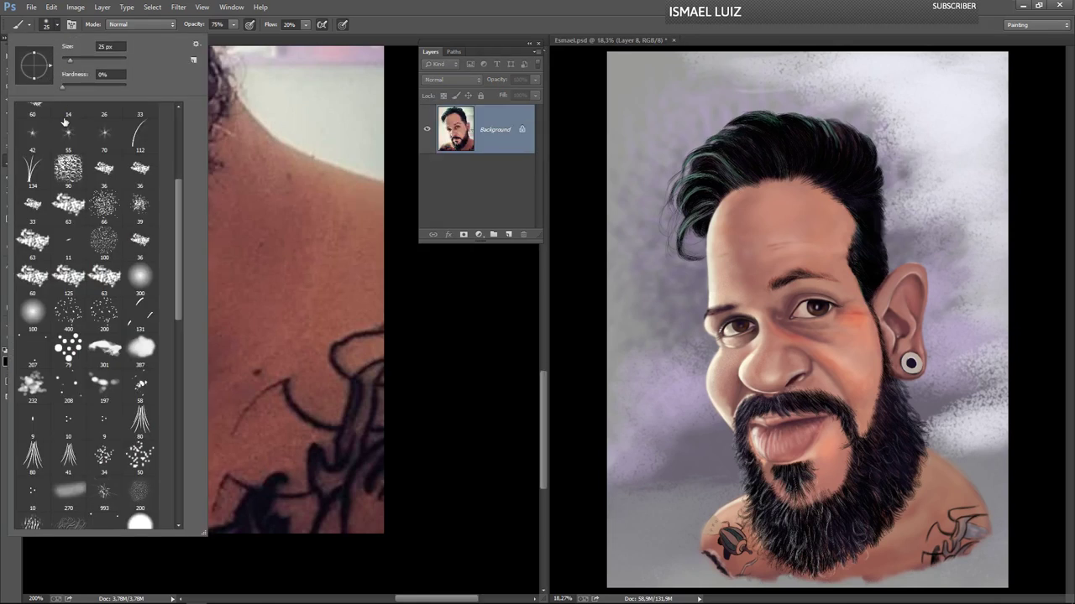
drag(179, 215, 178, 335)
click(36, 290)
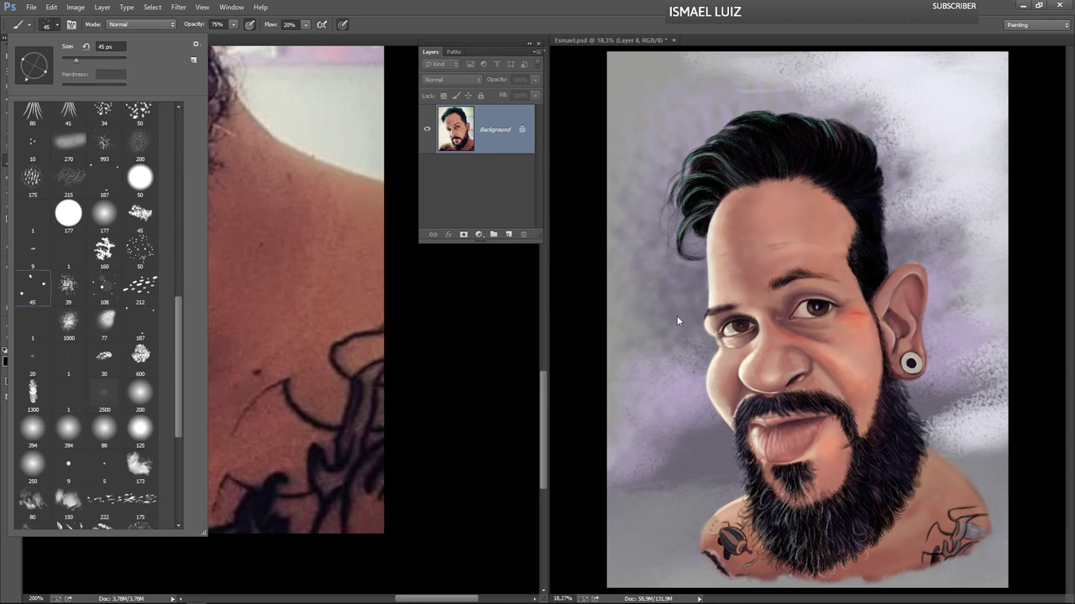
click(703, 378)
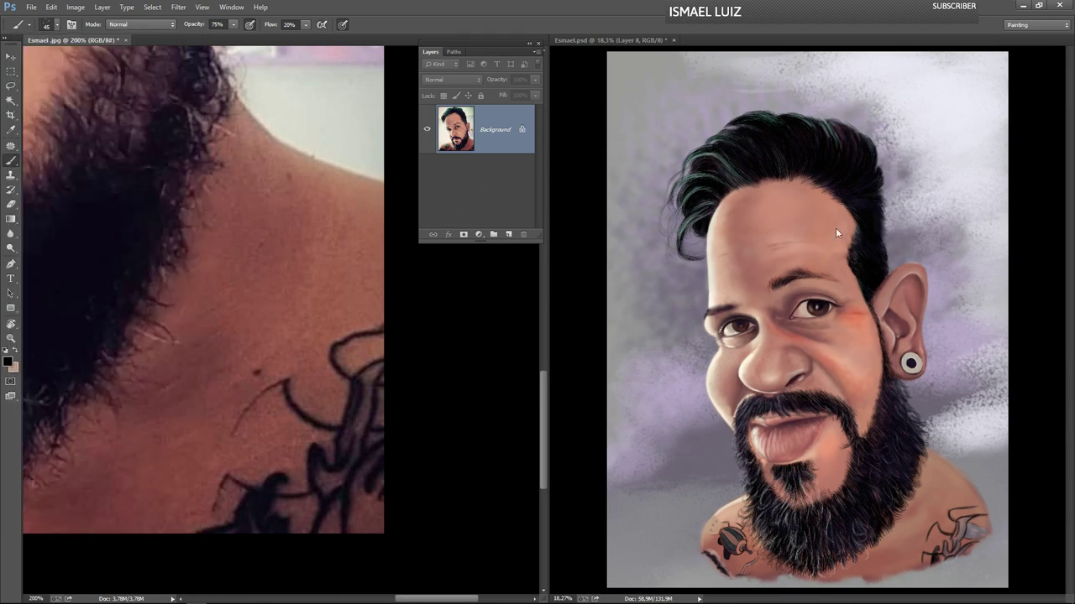
click(945, 188)
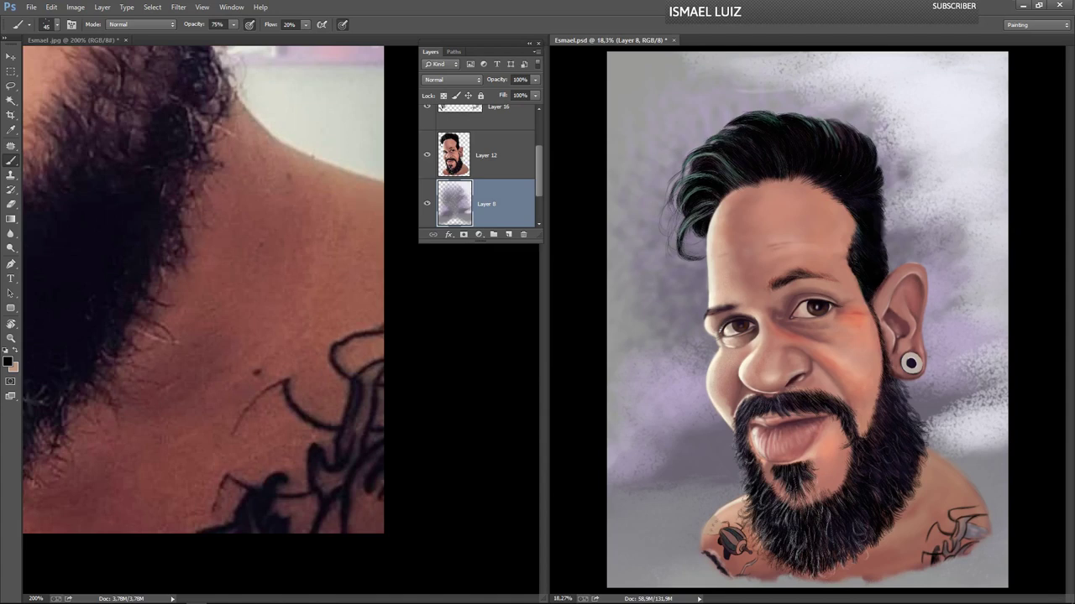
- Merge the tattoo layer into the portrait layer and add a new empty layer directly above it
key(ctrl+plus)
key(ctrl+plus)
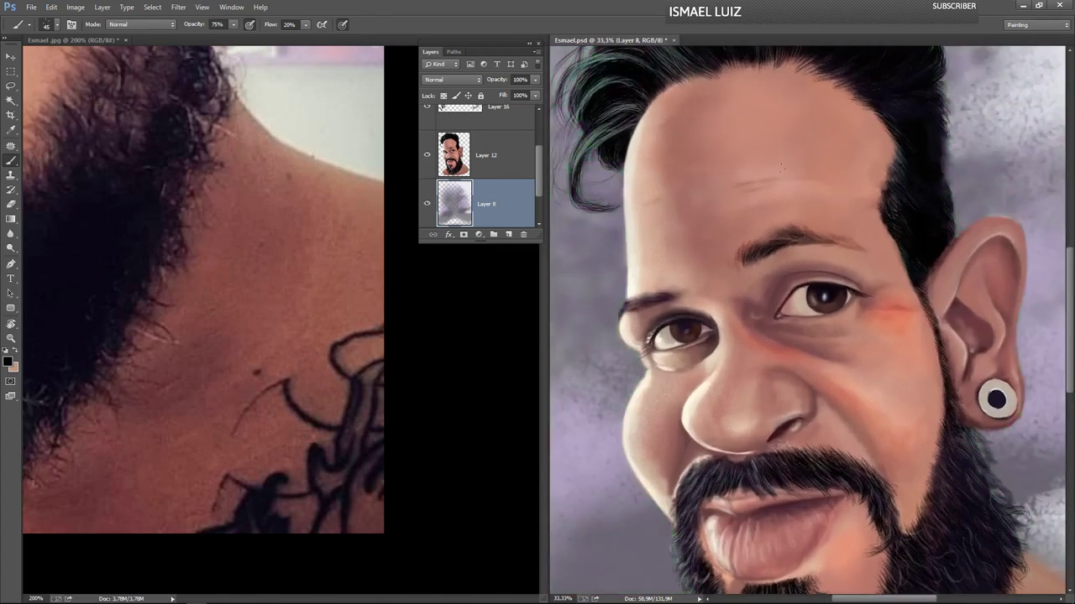
scroll(538, 173, up, 2)
click(504, 172)
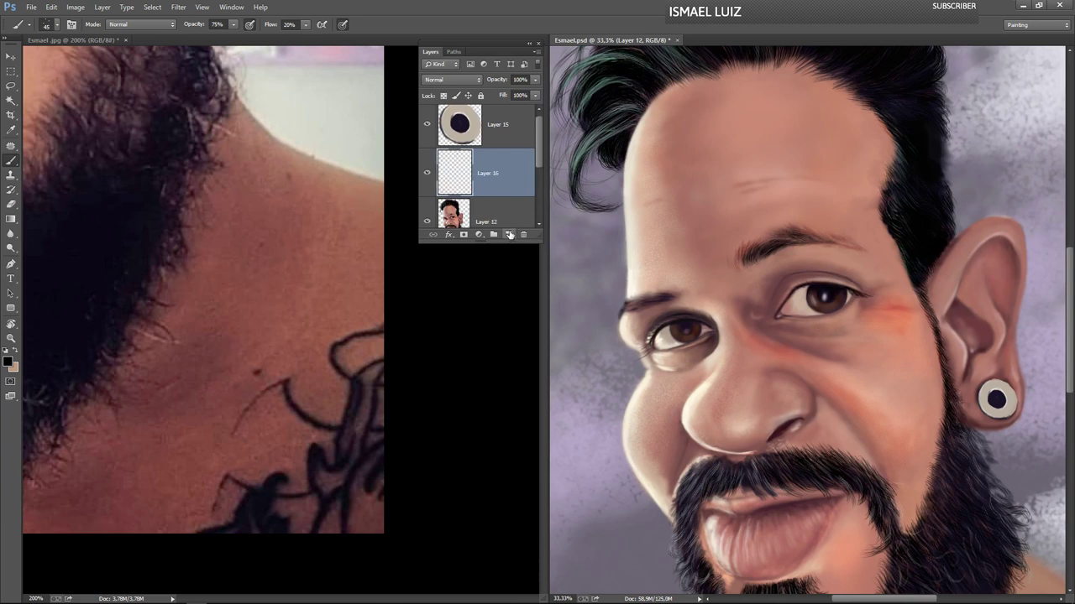
drag(885, 102, 856, 223)
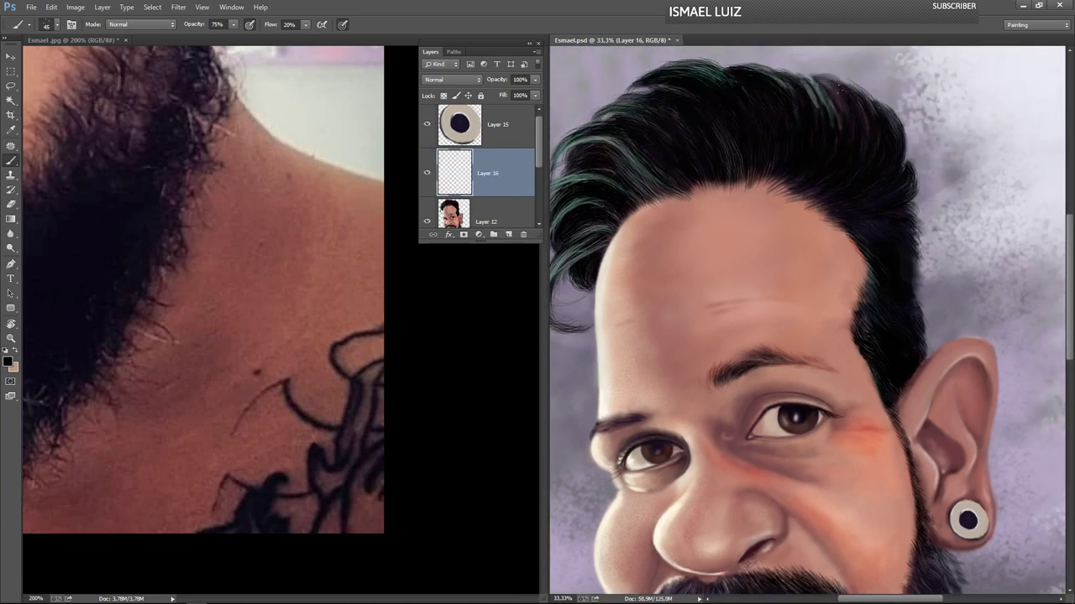
- Paint fine dark hair strands through the upper and side parts of the hair with the 45 px brush
mouse_move(829, 86)
mouse_down()
mouse_move(848, 127)
mouse_move(827, 80)
mouse_move(848, 124)
mouse_move(829, 82)
mouse_move(841, 109)
mouse_move(816, 87)
mouse_move(822, 116)
mouse_up()
mouse_move(805, 82)
mouse_down()
mouse_move(822, 124)
mouse_move(804, 67)
mouse_move(866, 127)
mouse_move(854, 99)
mouse_move(837, 106)
mouse_move(847, 146)
mouse_move(827, 101)
mouse_move(826, 151)
mouse_move(846, 99)
mouse_up()
mouse_move(820, 164)
mouse_down()
mouse_move(818, 133)
mouse_move(839, 164)
mouse_up()
drag(831, 118, 818, 160)
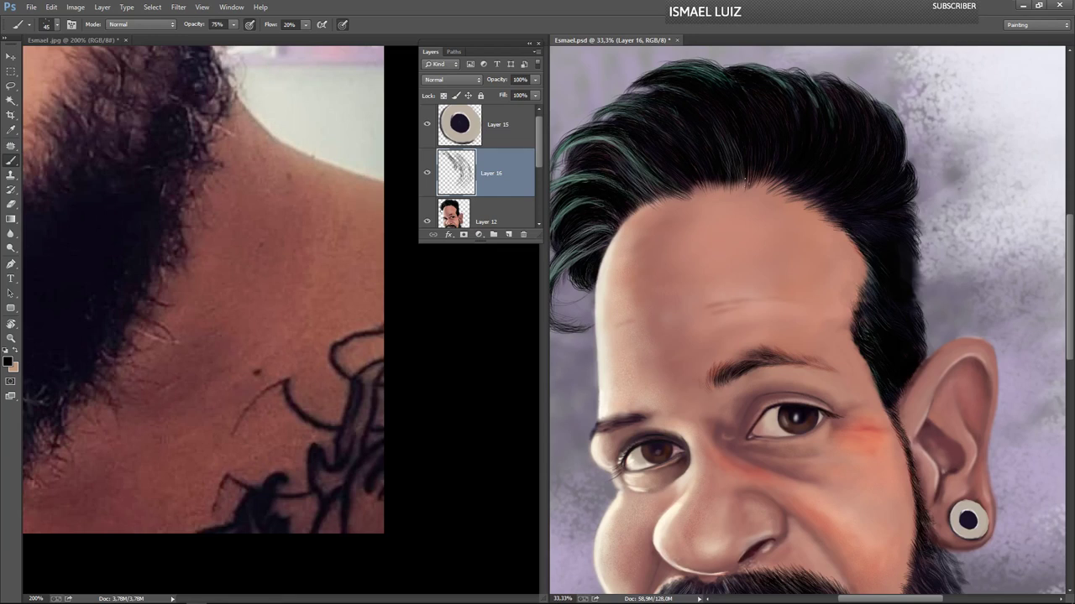
- Sample a light grey-green from the painting and add fine highlight strands across the side and front of the hair
key(x)
alt+click(606, 135)
drag(805, 88, 822, 126)
mouse_move(844, 85)
mouse_down()
mouse_move(864, 153)
mouse_move(883, 118)
mouse_move(887, 149)
mouse_move(896, 143)
mouse_move(890, 157)
mouse_move(895, 115)
mouse_move(869, 158)
mouse_move(892, 124)
mouse_move(864, 188)
mouse_move(898, 124)
mouse_move(853, 171)
mouse_move(904, 164)
mouse_move(906, 189)
mouse_move(875, 215)
mouse_move(884, 191)
mouse_move(905, 220)
mouse_move(853, 220)
mouse_move(907, 229)
mouse_move(849, 220)
mouse_move(879, 222)
mouse_up()
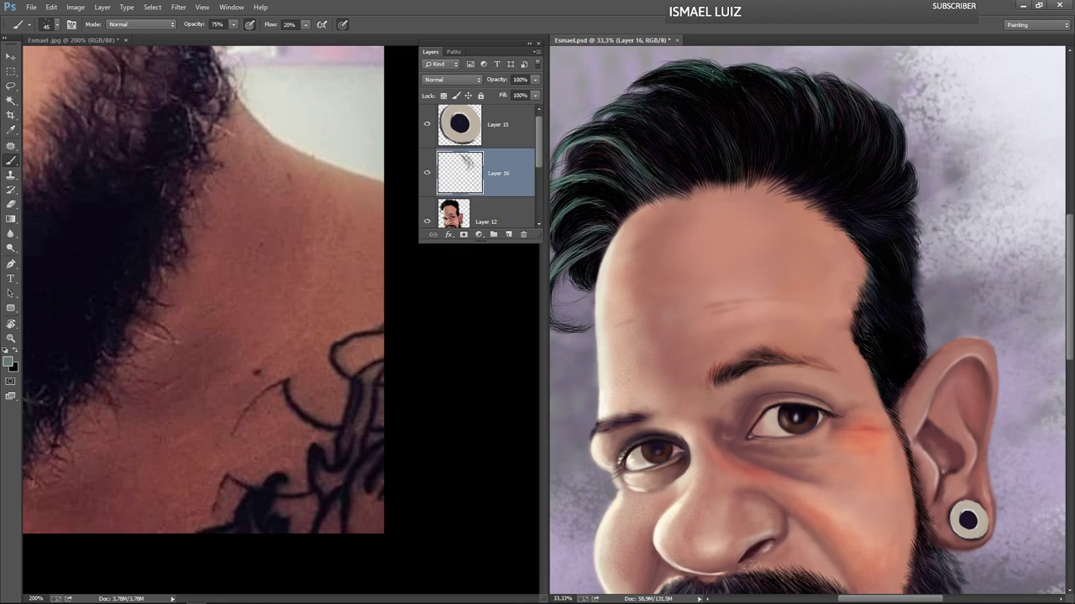
drag(715, 86, 653, 78)
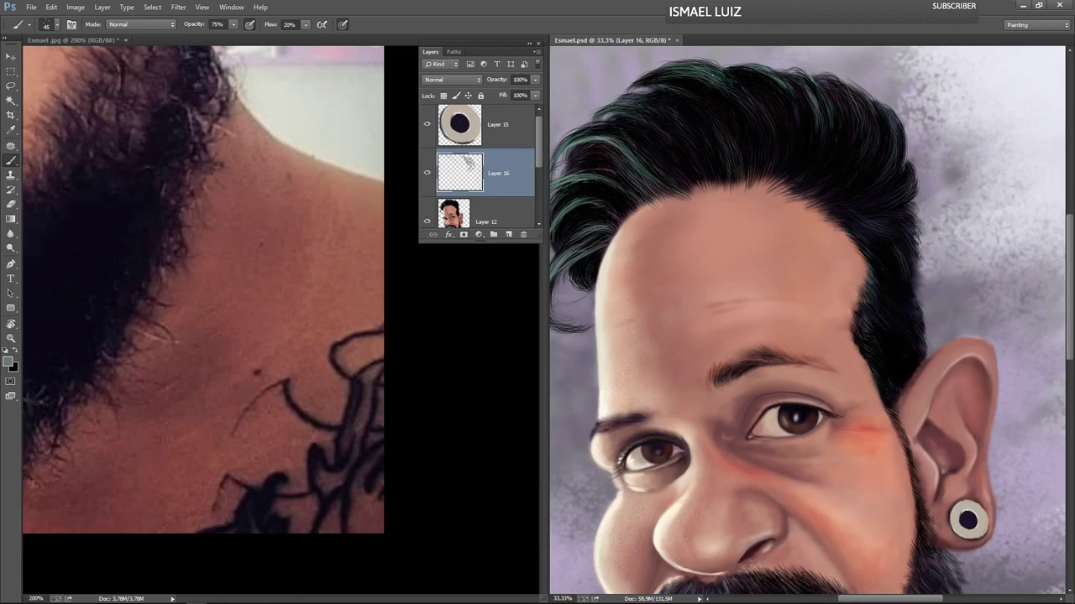
drag(677, 90, 712, 124)
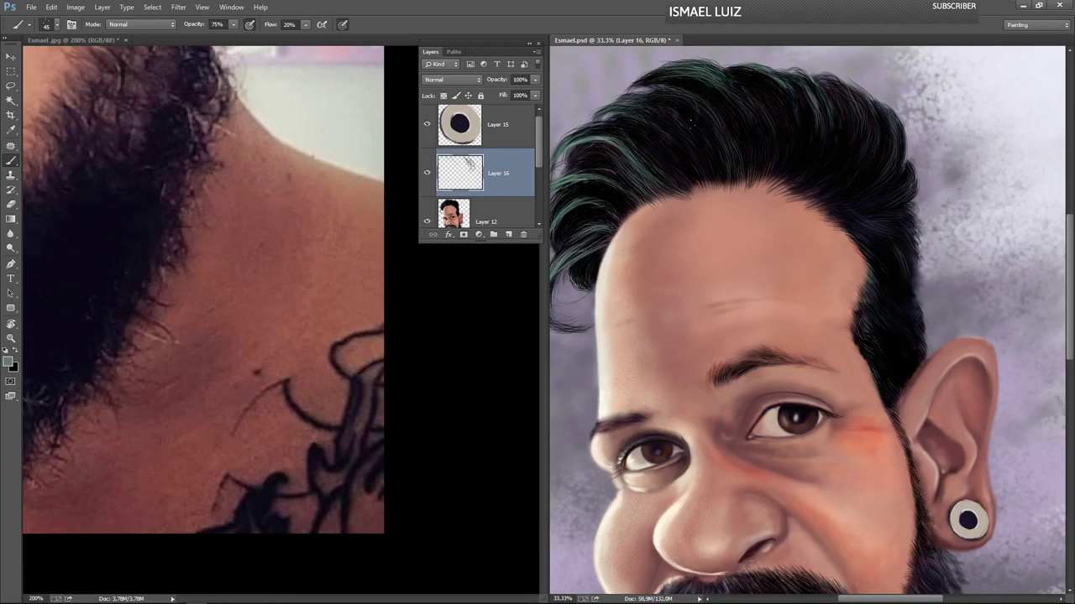
- Set the foreground to black and paint fine 25 px hairs on the eyebrow above the smaller eye, following the reference photo
click(146, 229)
drag(132, 226, 316, 360)
drag(142, 202, 387, 353)
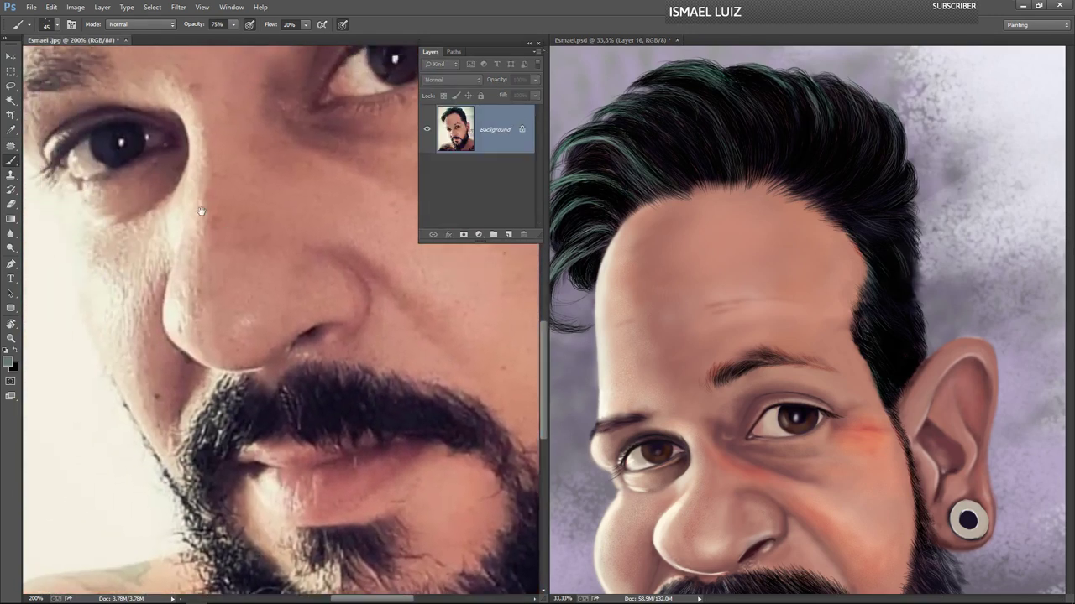
drag(202, 211, 292, 342)
drag(220, 309, 234, 357)
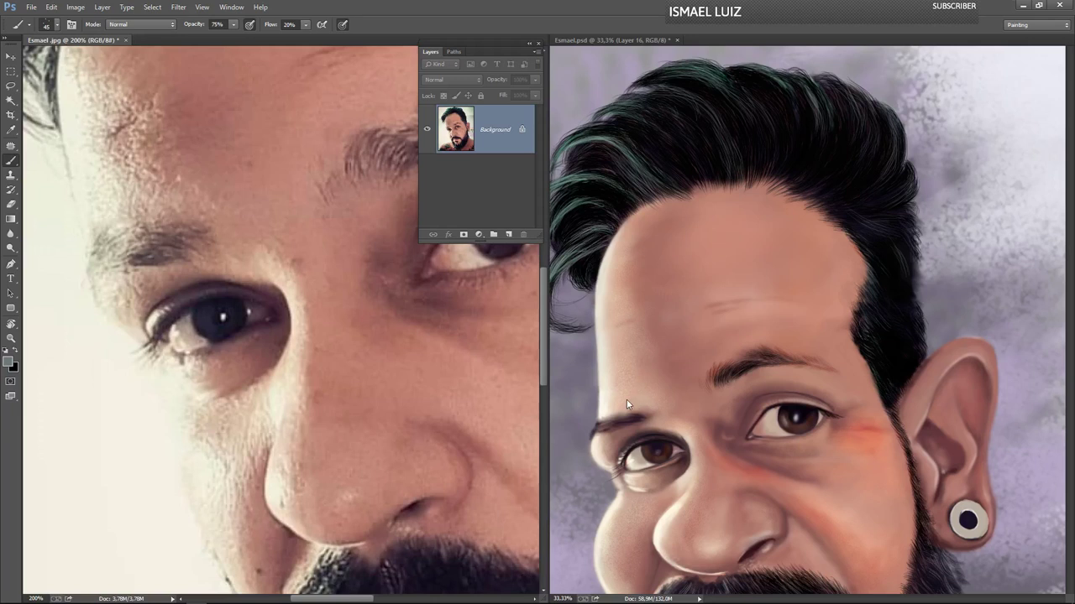
click(15, 350)
key(ctrl+plus)
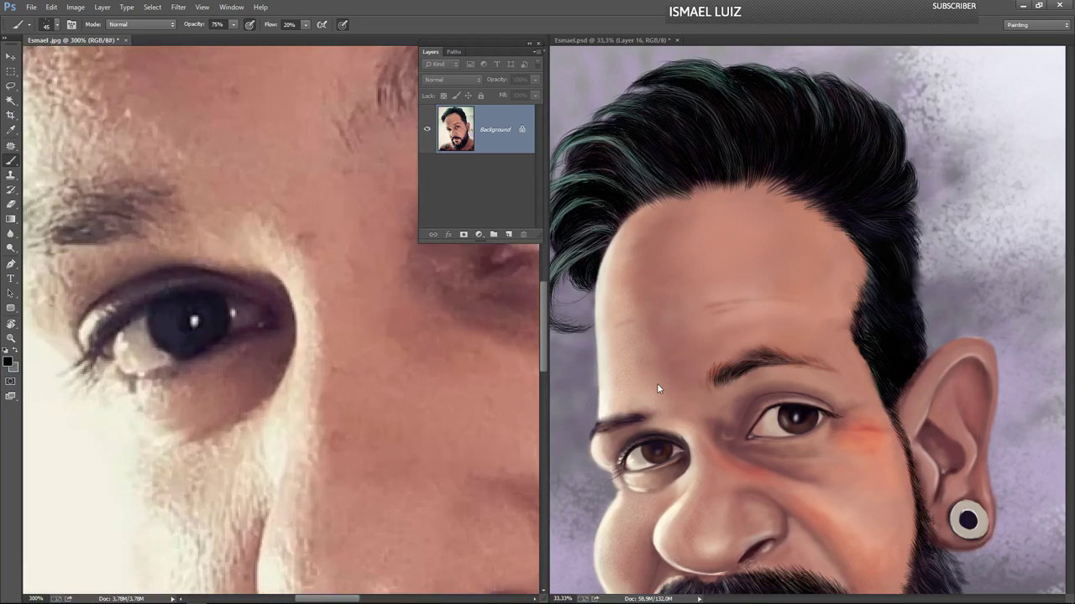
drag(163, 364, 272, 394)
click(694, 334)
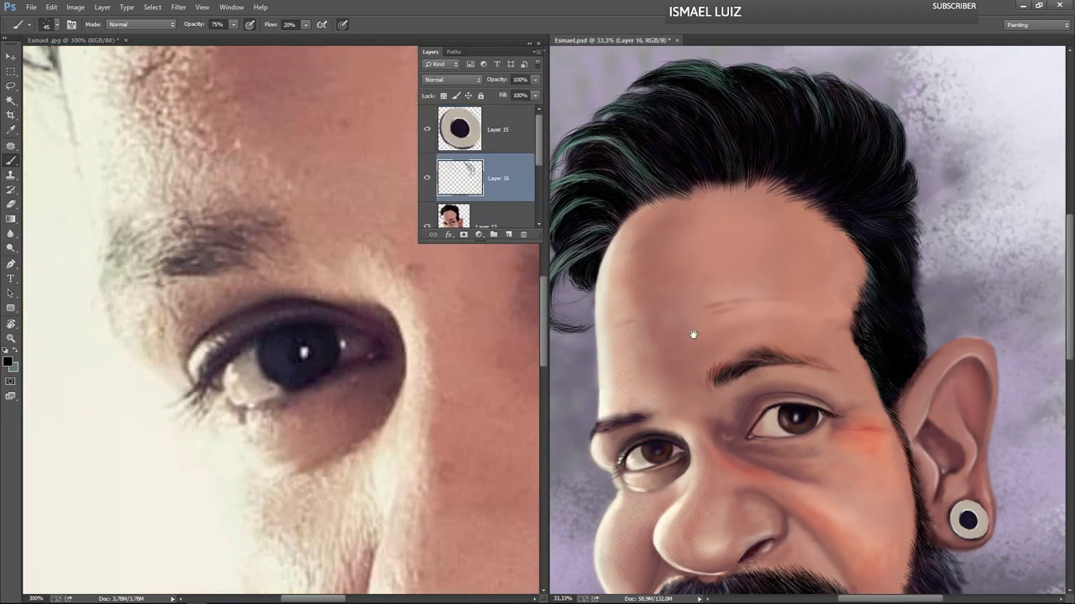
key(ctrl+plus)
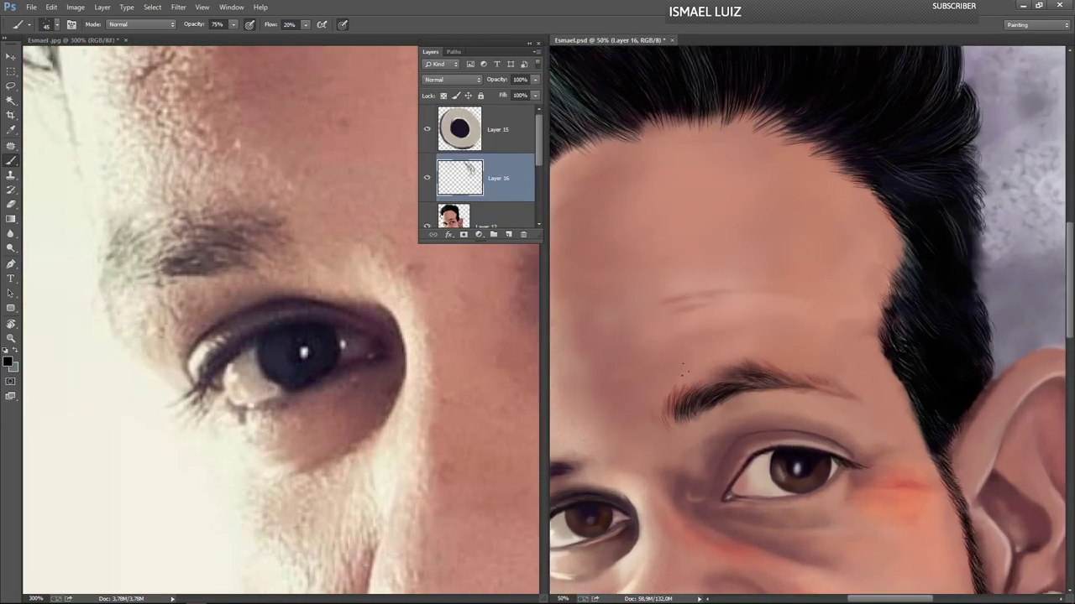
drag(660, 379, 842, 384)
drag(745, 465, 764, 386)
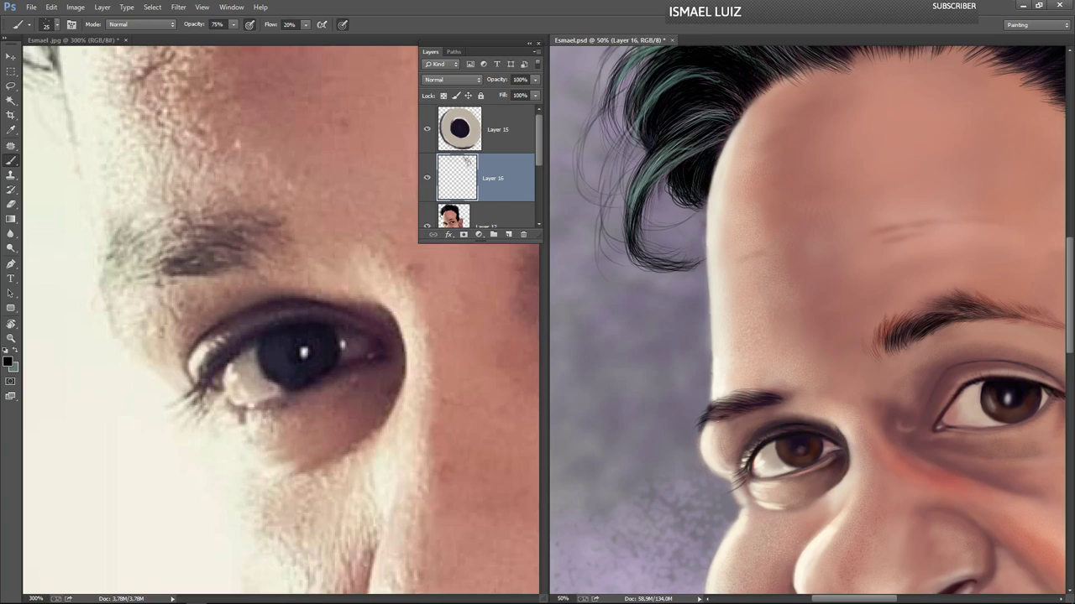
drag(719, 420, 704, 427)
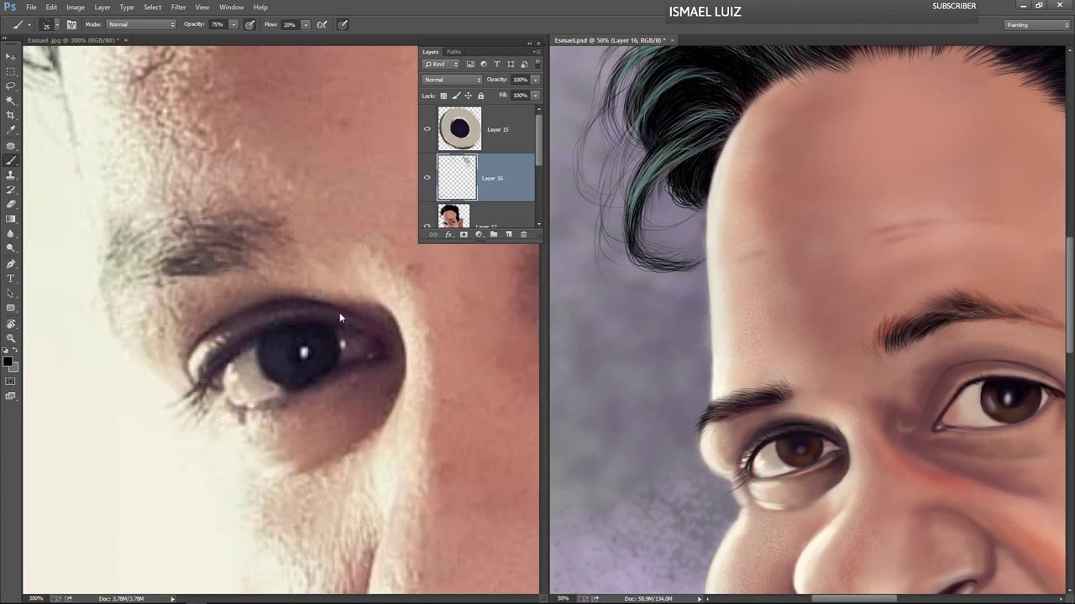
- Choose the soft oval brush preset with a 91 px default size and reduce it to 30 px
click(56, 24)
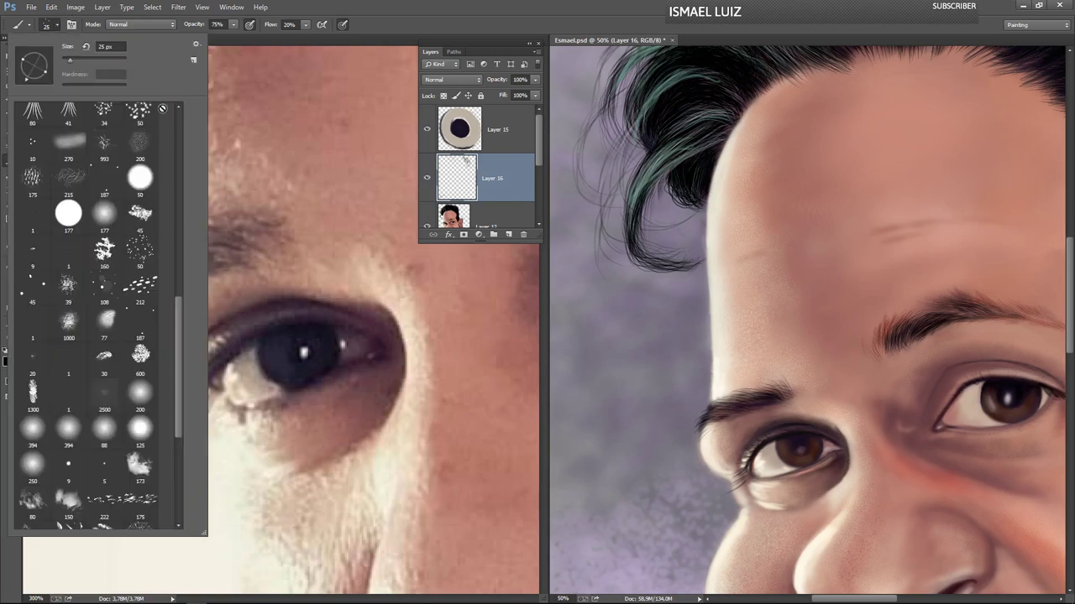
drag(180, 343, 181, 427)
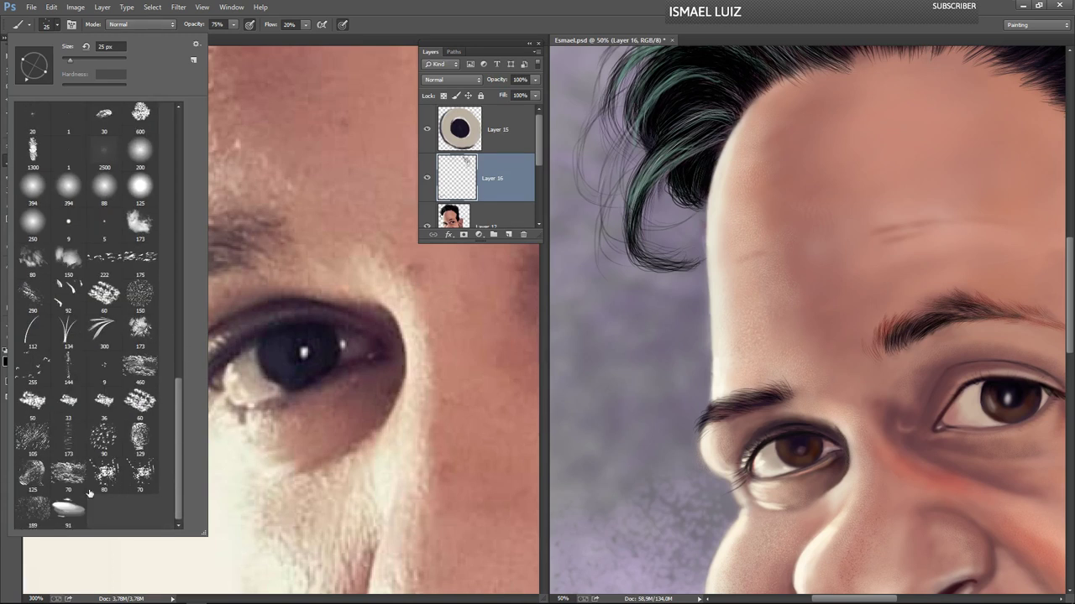
click(68, 508)
click(539, 413)
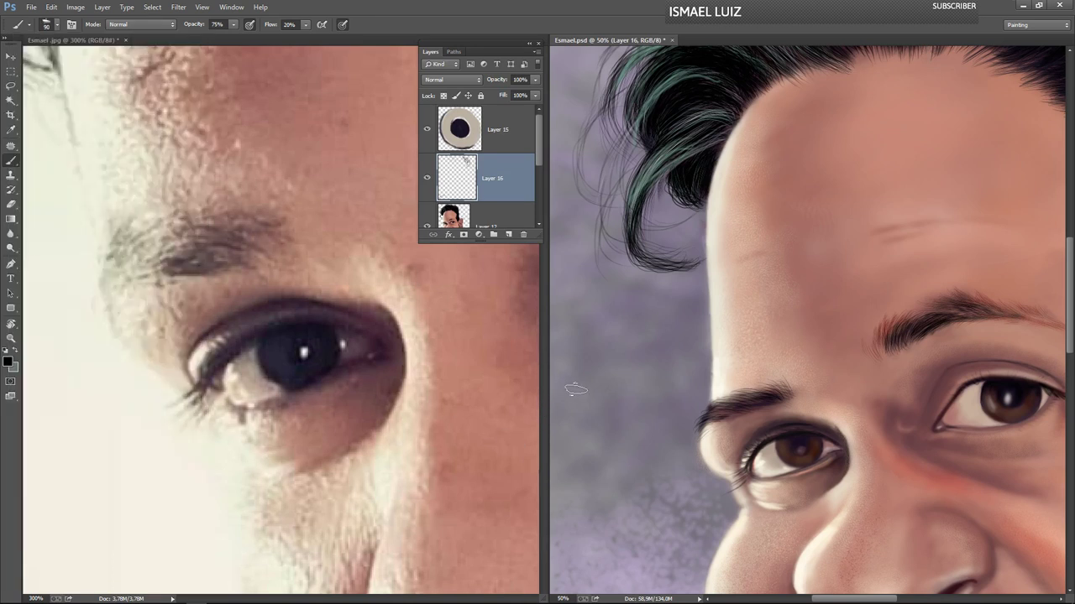
key(bracketleft)
key(bracketleft)
key(bracketleft)
key(bracketleft)
key(bracketleft)
key(bracketleft)
- Set the foreground colour to white and dab a catchlight into the pupil of the smaller eye
key(x)
click(9, 362)
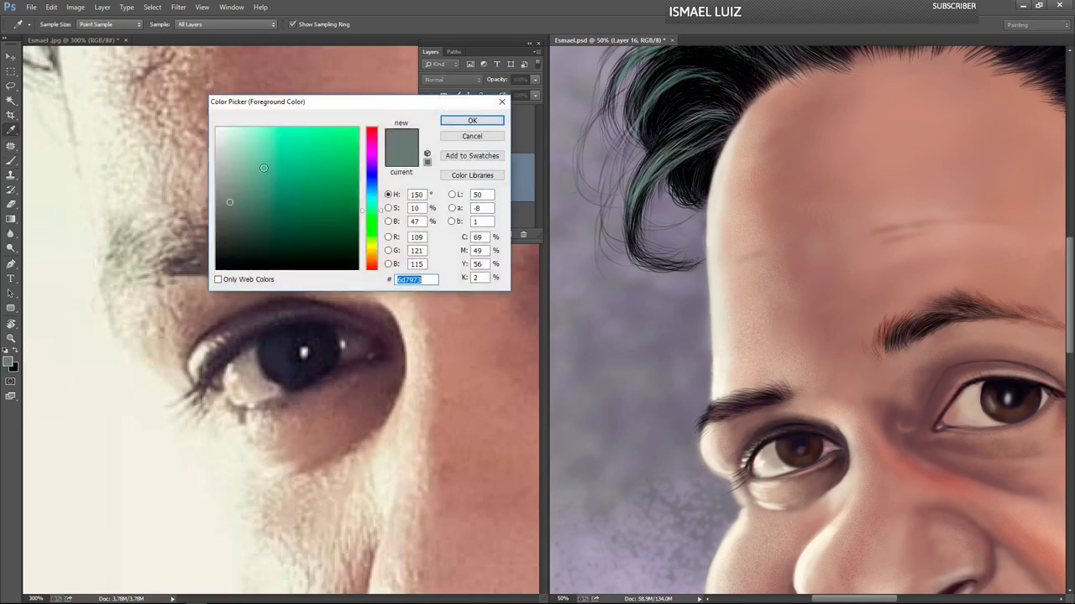
click(218, 127)
key(Return)
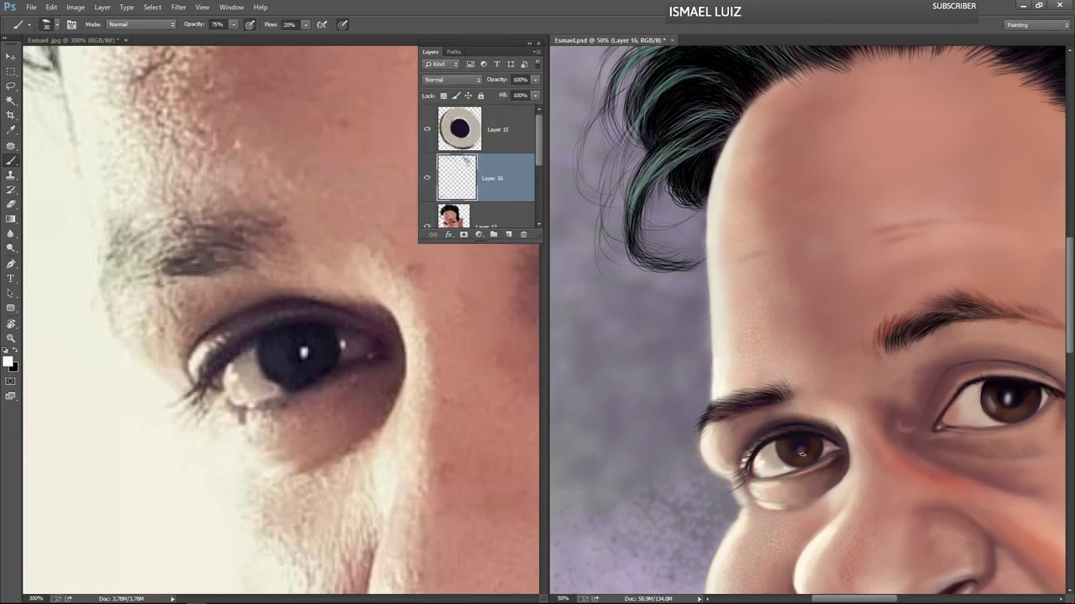
click(802, 451)
click(801, 451)
click(802, 451)
click(801, 450)
- Dab small white highlights near the outer corner of the smaller eye, undo the last dab and reduce the brush to 15 px
click(756, 457)
click(761, 475)
key(ctrl+z)
key(bracketleft)
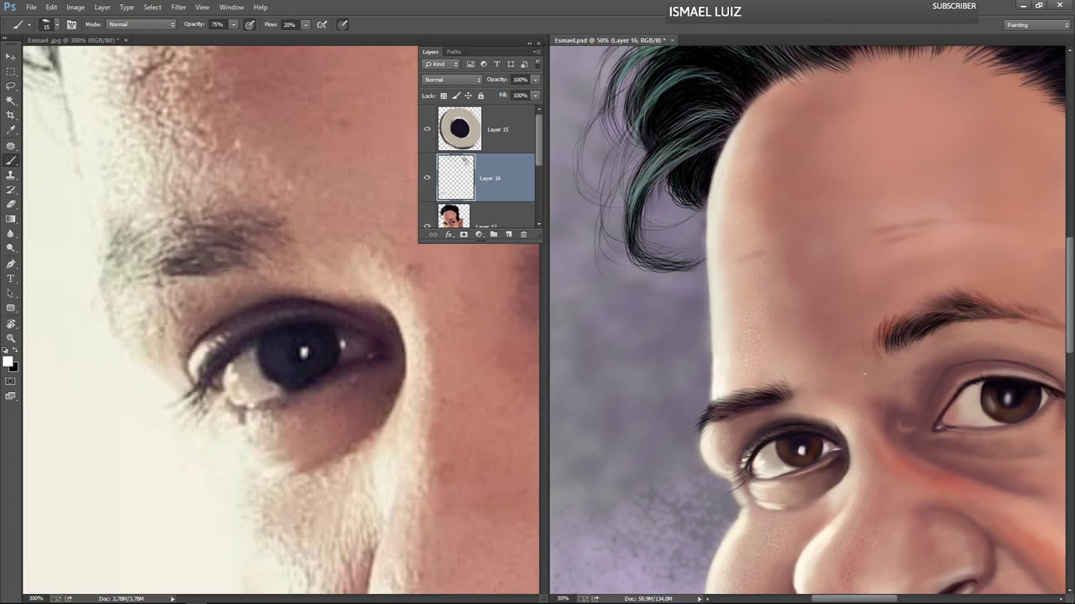
- Brighten the white catchlight in the pupil of the eye nearer the ear, matching the reference and ending with a 10 px brush
click(414, 370)
drag(399, 363, 277, 363)
click(917, 380)
drag(983, 366, 832, 347)
key(bracketright)
key(bracketright)
key(bracketright)
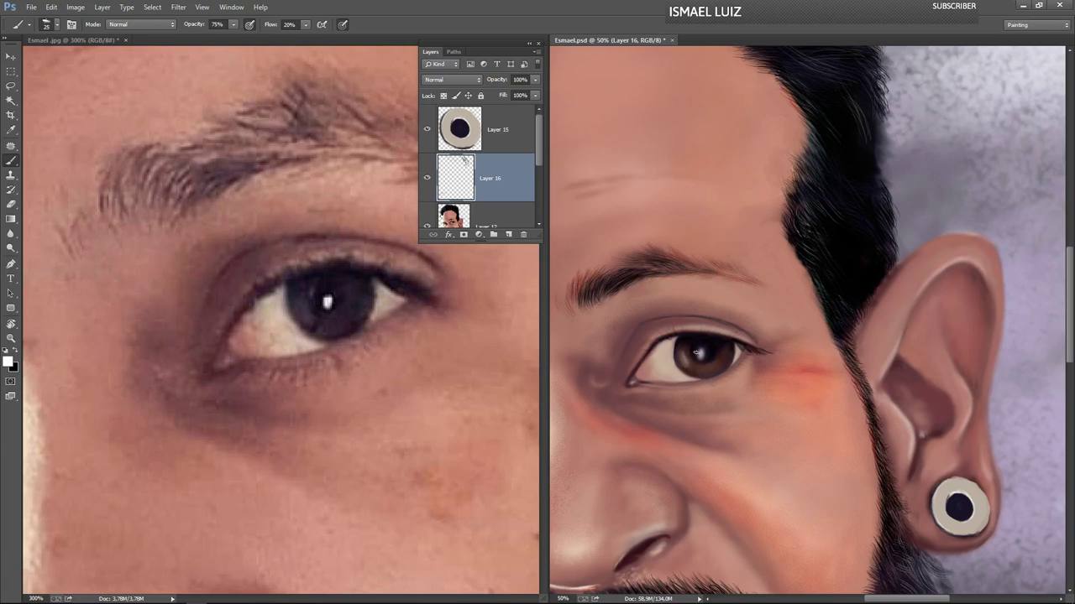
click(700, 355)
click(699, 356)
key(bracketleft)
key(bracketright)
key(bracketright)
key(bracketright)
key(bracketleft)
key(ctrl+0)
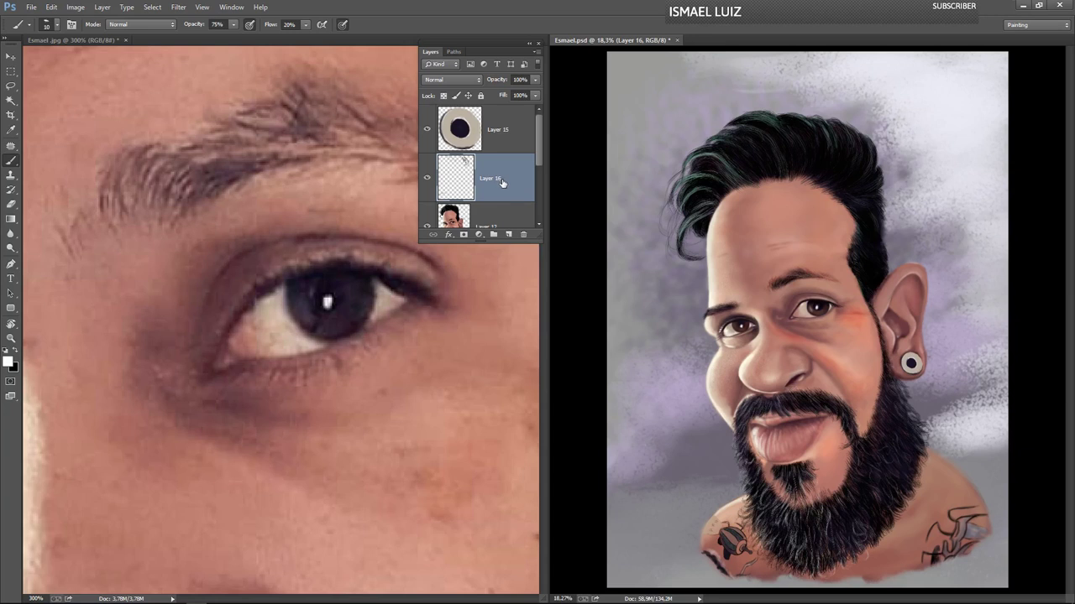
- Sample a skin tone from the cheek in the reference photo for painting the caricature's cheek
click(347, 386)
drag(406, 357, 286, 412)
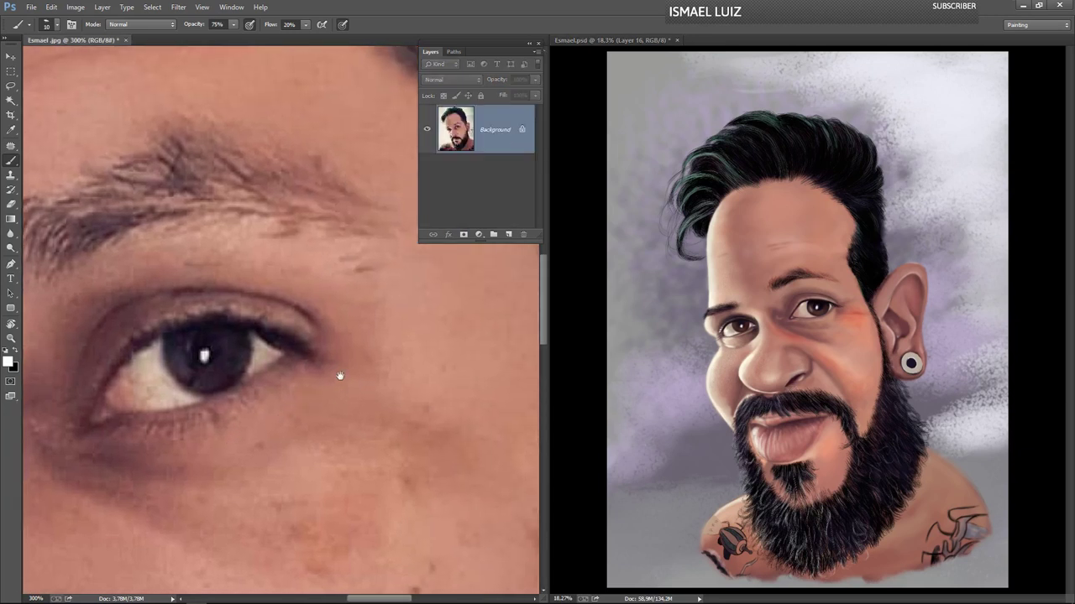
key(i)
click(458, 448)
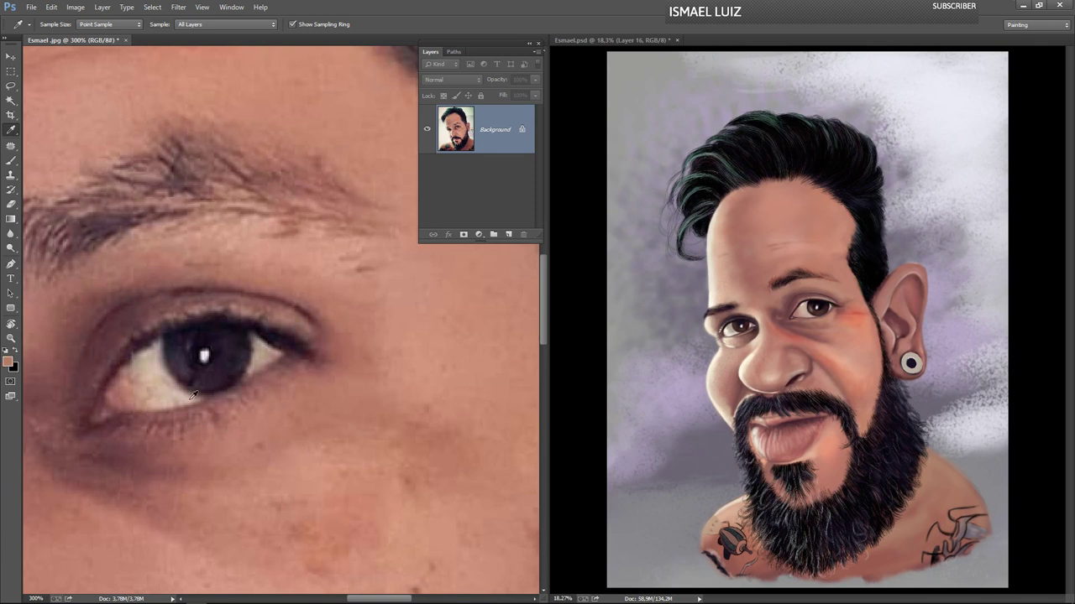
key(b)
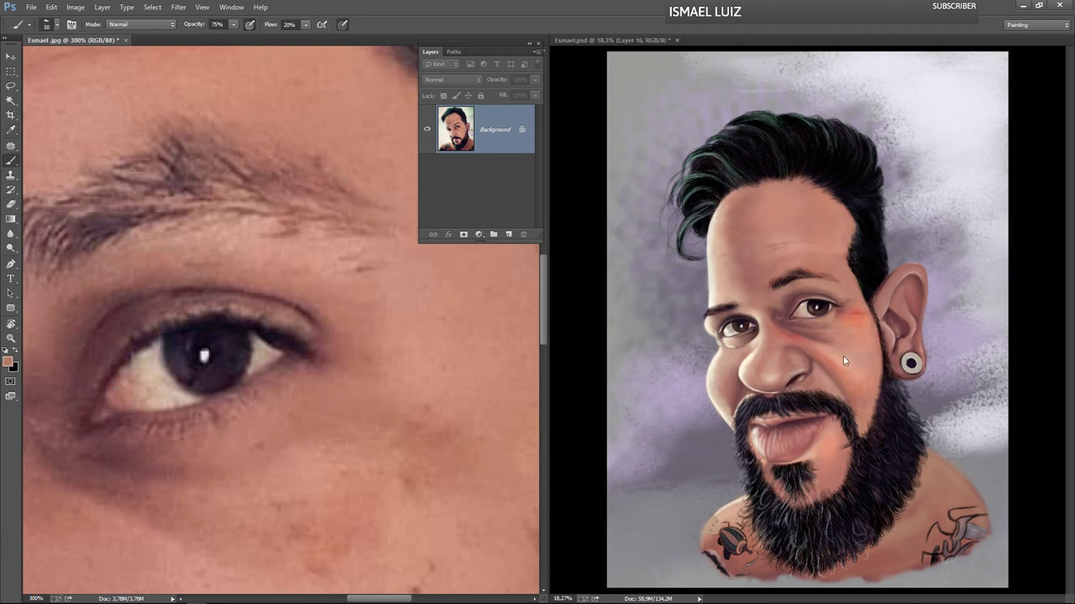
key(ctrl+plus)
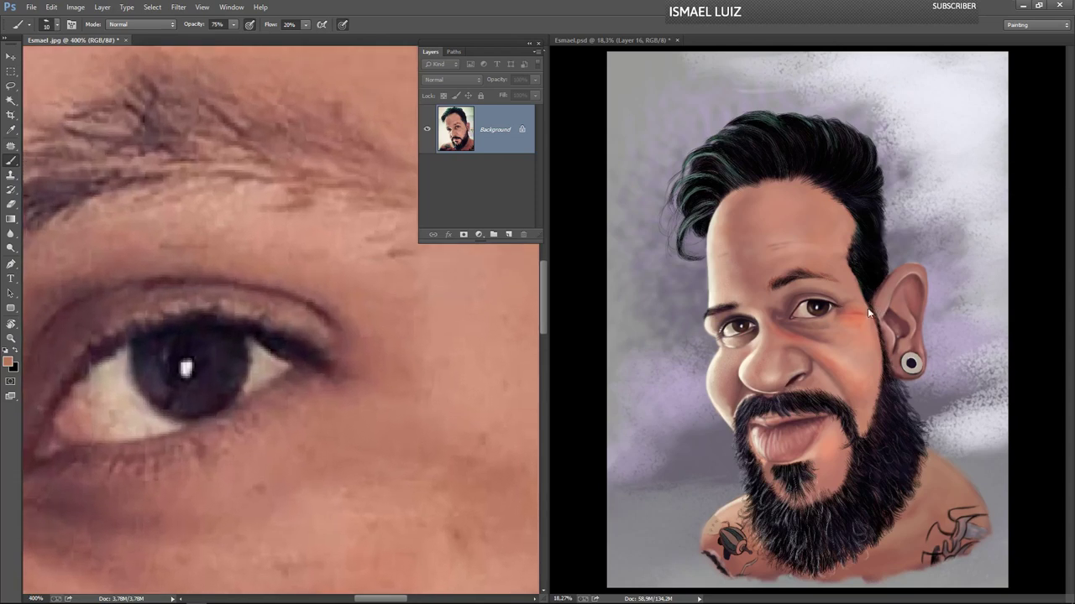
key(ctrl+minus)
key(ctrl+minus)
key(ctrl+minus)
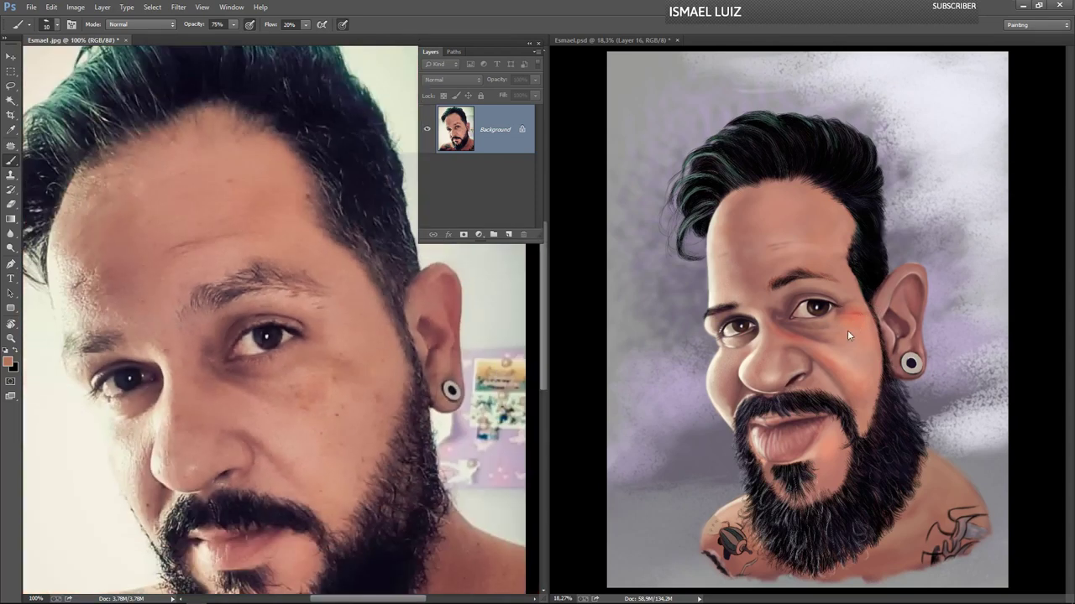
click(834, 342)
key(ctrl+plus)
key(ctrl+plus)
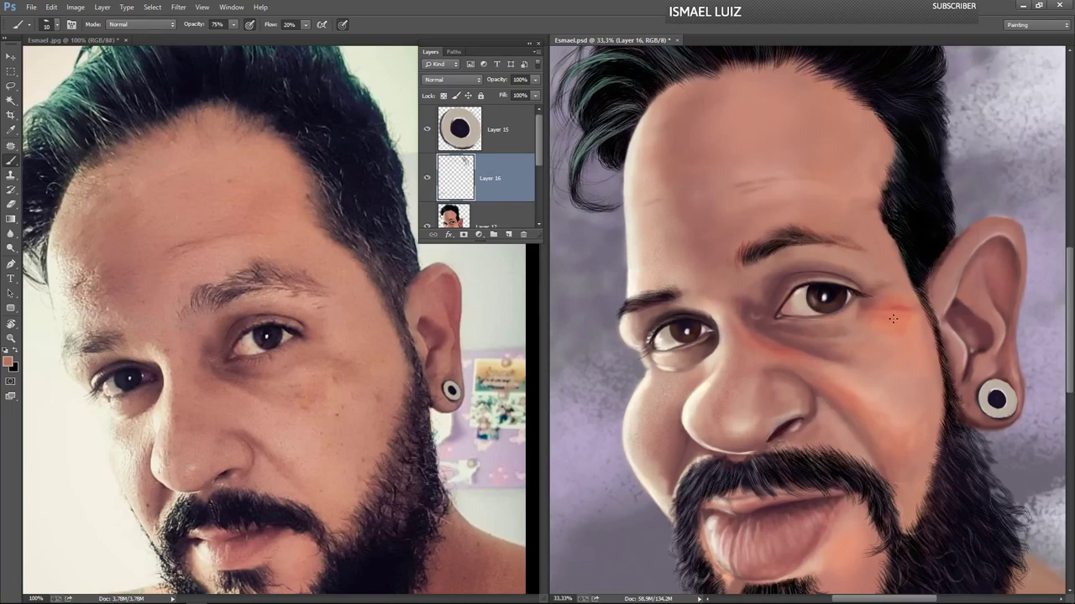
- Enlarge the brush to 200 px and paint the sampled skin tone over the orange patch beside the outer eye corner
key(bracketright)
key(bracketright)
key(bracketright)
key(bracketright)
key(bracketright)
key(bracketright)
key(bracketright)
key(bracketright)
key(bracketright)
key(bracketright)
key(bracketright)
key(bracketright)
key(bracketright)
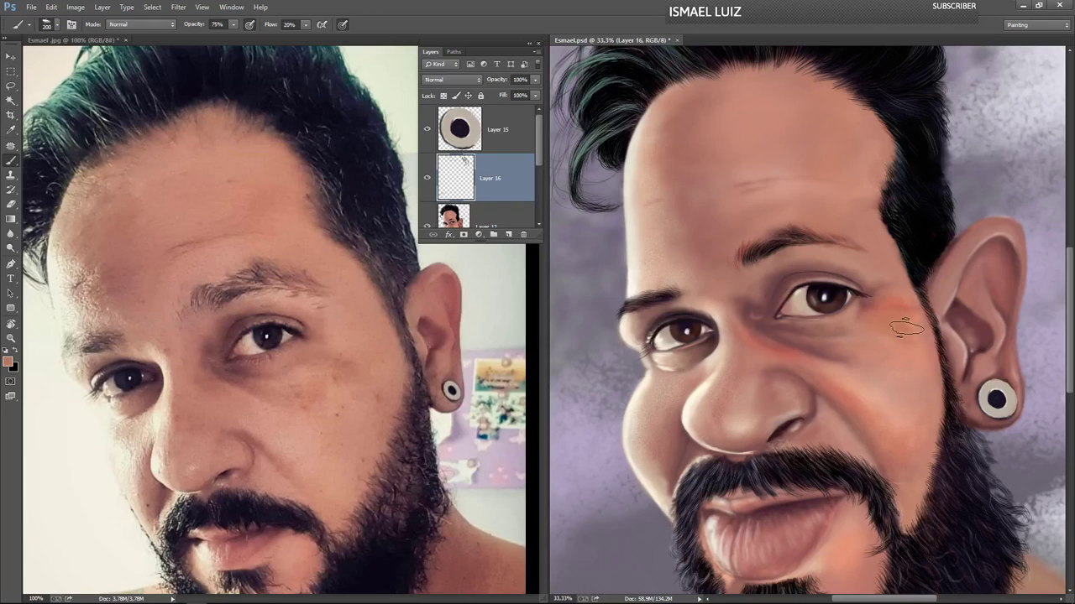
- Choose the speckled texture brush preset with a 200 px default, reduce it to 150 px and stipple the patch beside the eye
click(57, 26)
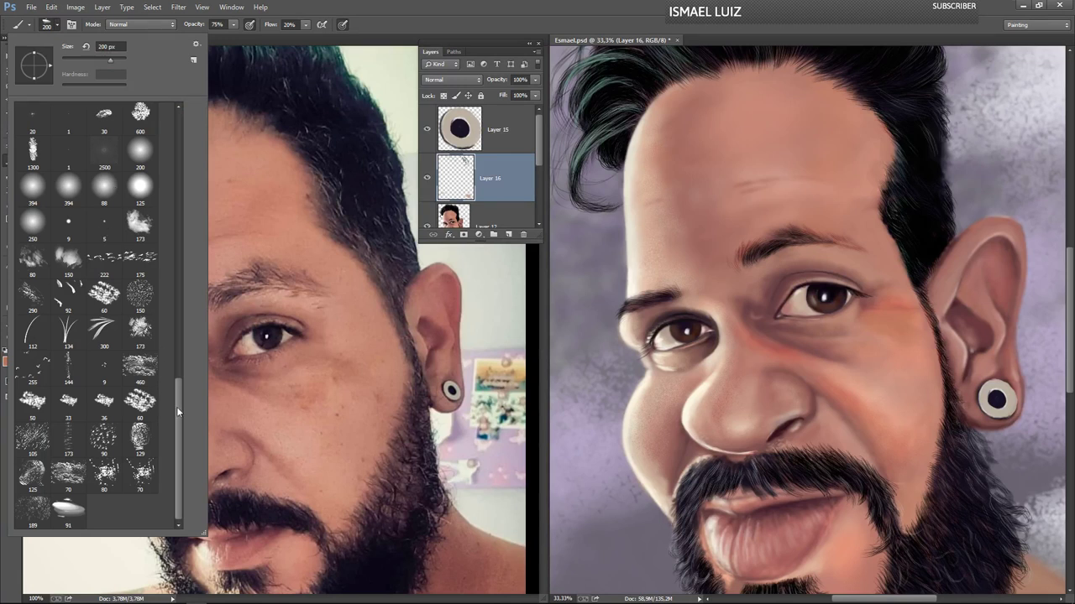
mouse_move(176, 406)
mouse_down()
mouse_move(183, 175)
mouse_move(184, 292)
mouse_up()
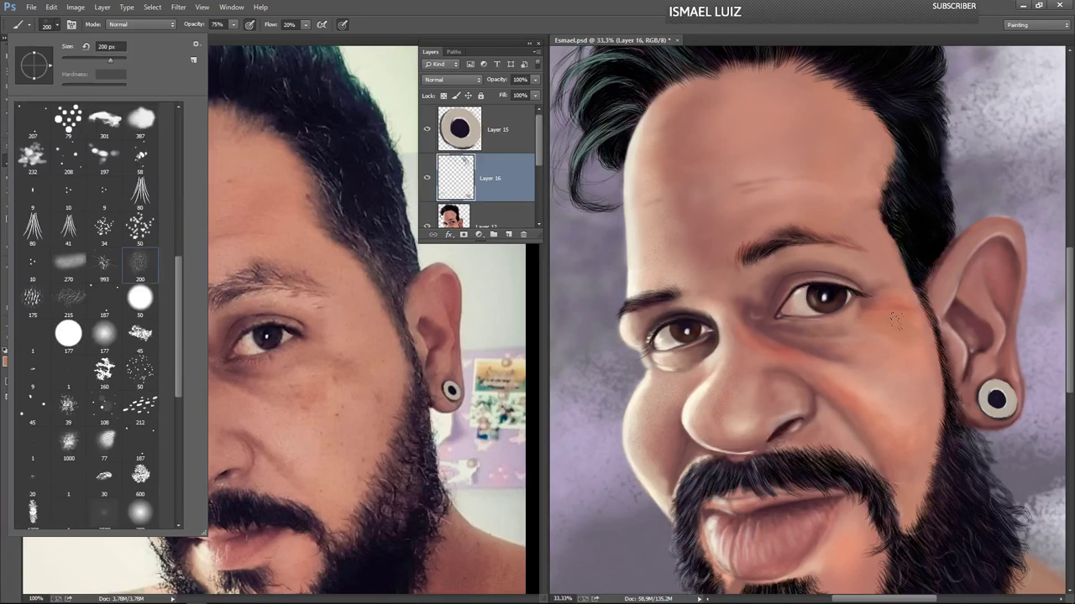
click(895, 321)
key(ctrl+plus)
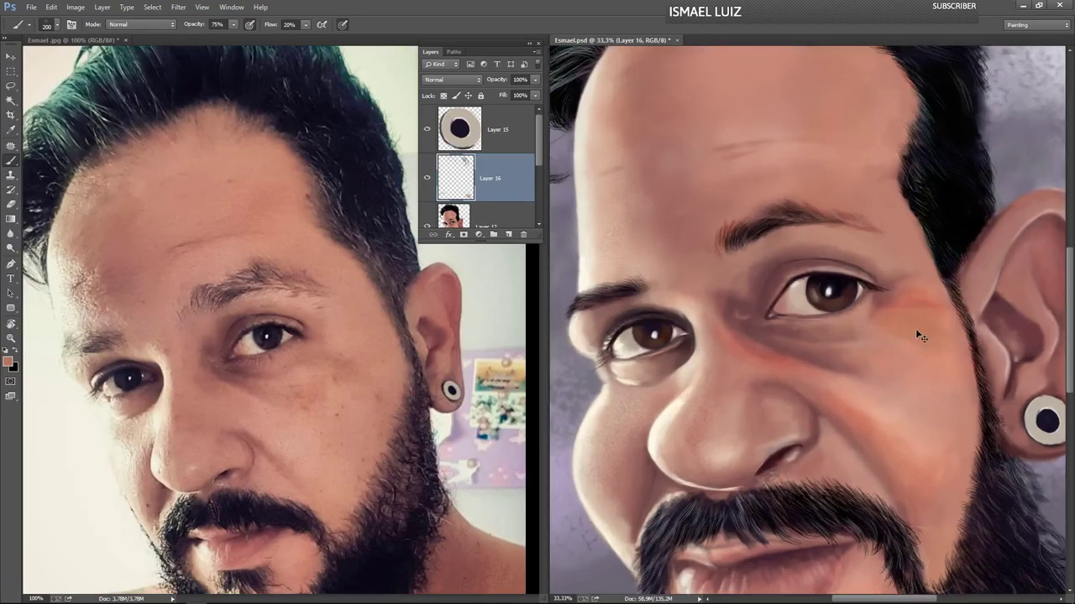
key(bracketleft)
key(bracketleft)
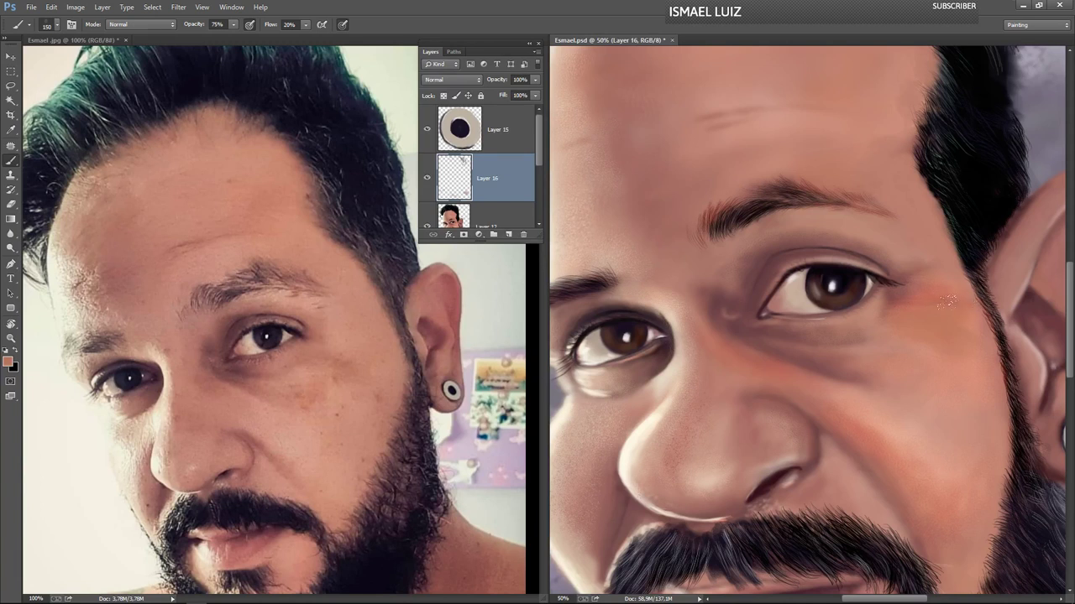
- Sample skin tones from the photo and the painted cheek and cover the reddish patch beside the eye with a 250 px brush
alt+click(351, 329)
key(bracketright)
key(bracketright)
key(bracketright)
mouse_move(921, 290)
mouse_down()
mouse_move(945, 299)
mouse_move(933, 317)
mouse_move(953, 323)
mouse_move(941, 339)
mouse_move(941, 326)
mouse_move(958, 355)
mouse_up()
key(alt)
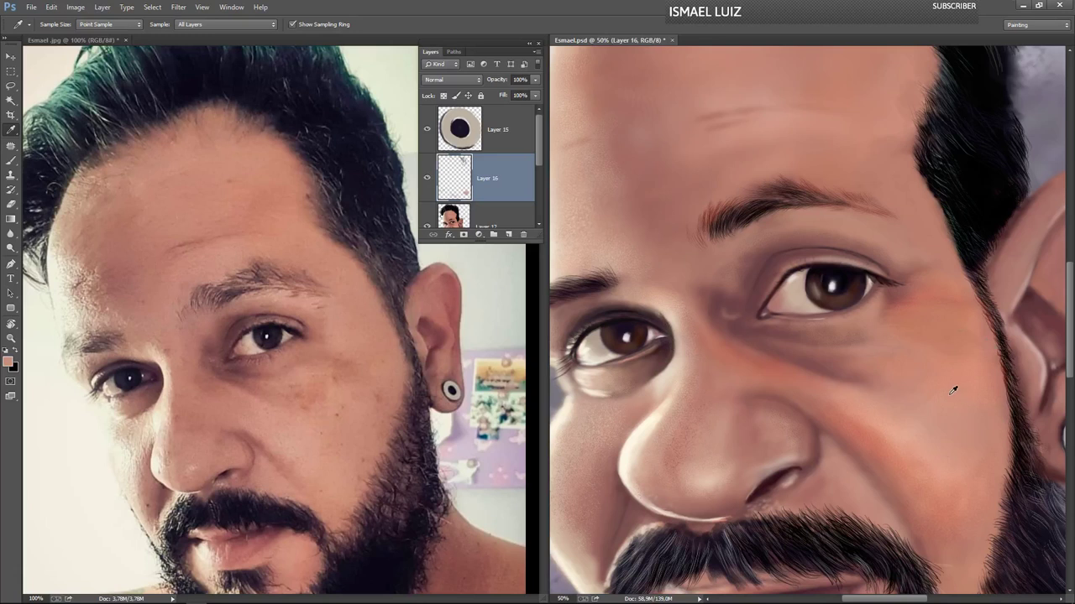
alt+click(957, 389)
mouse_move(940, 333)
mouse_down()
mouse_move(915, 331)
mouse_move(960, 349)
mouse_move(916, 346)
mouse_up()
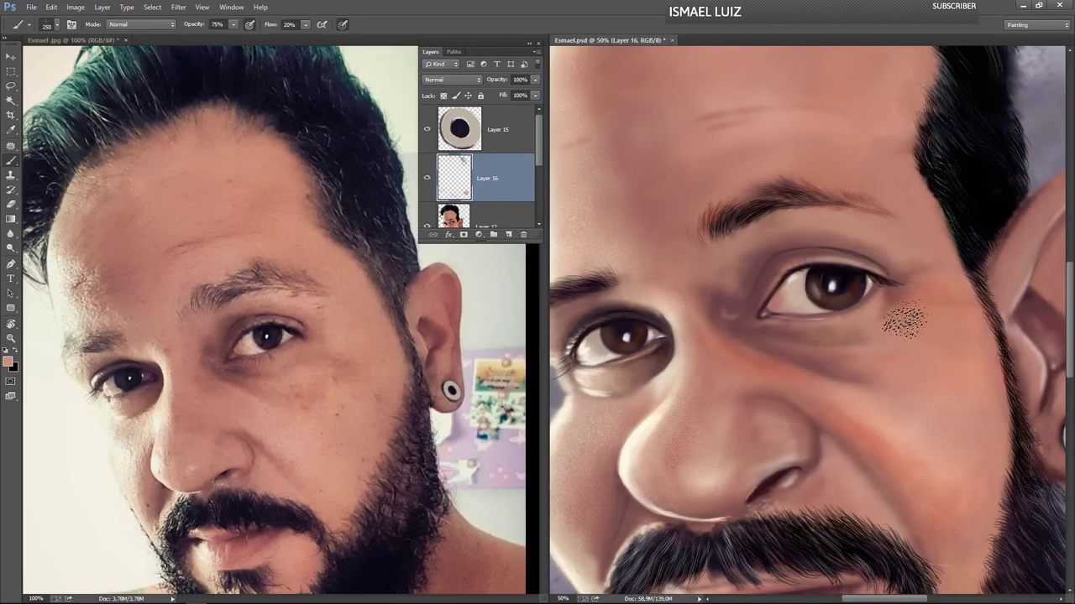
- Choose the soft round brush preset with a 300 px default, reduce it to 100 px and smooth the skin beside the outer eye corner
click(59, 26)
drag(178, 312, 189, 150)
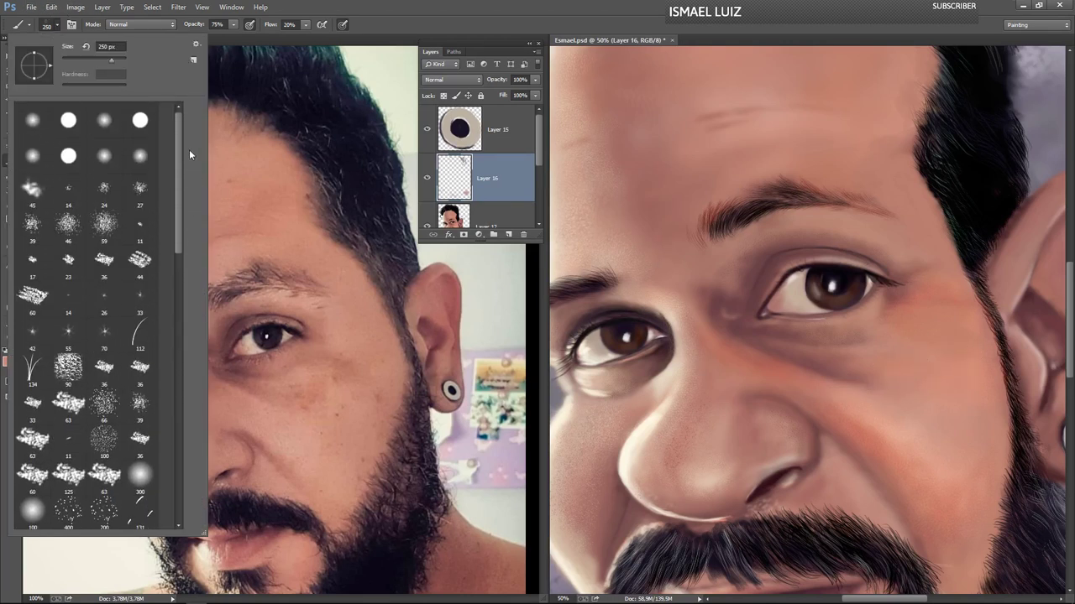
click(141, 475)
click(779, 491)
key(bracketleft)
key(bracketleft)
key(bracketleft)
key(bracketleft)
key(bracketleft)
key(bracketleft)
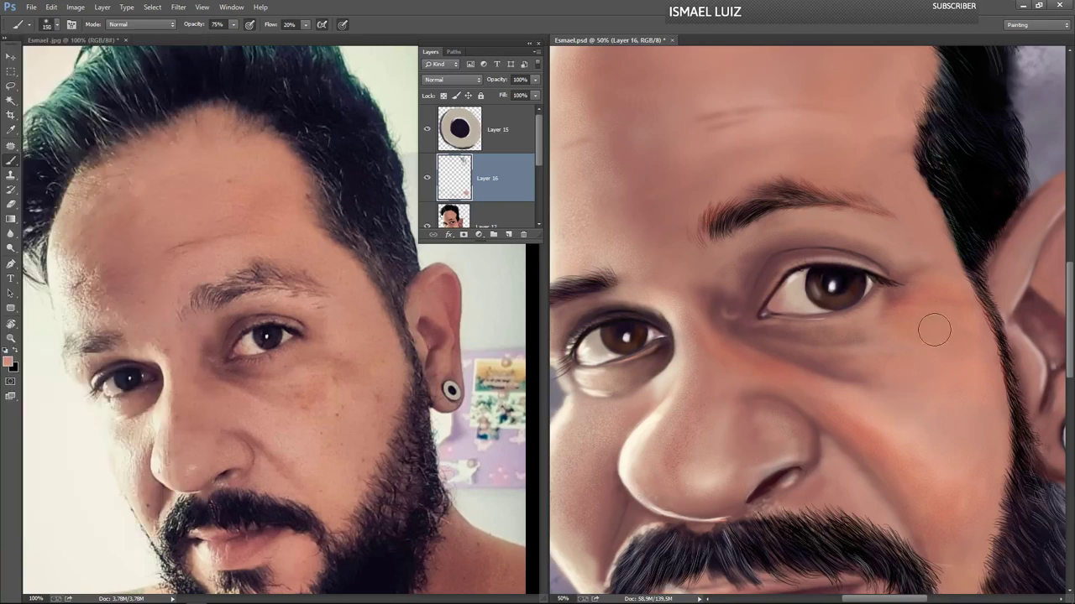
mouse_move(954, 308)
mouse_down()
mouse_move(940, 288)
mouse_move(897, 310)
mouse_move(928, 297)
mouse_up()
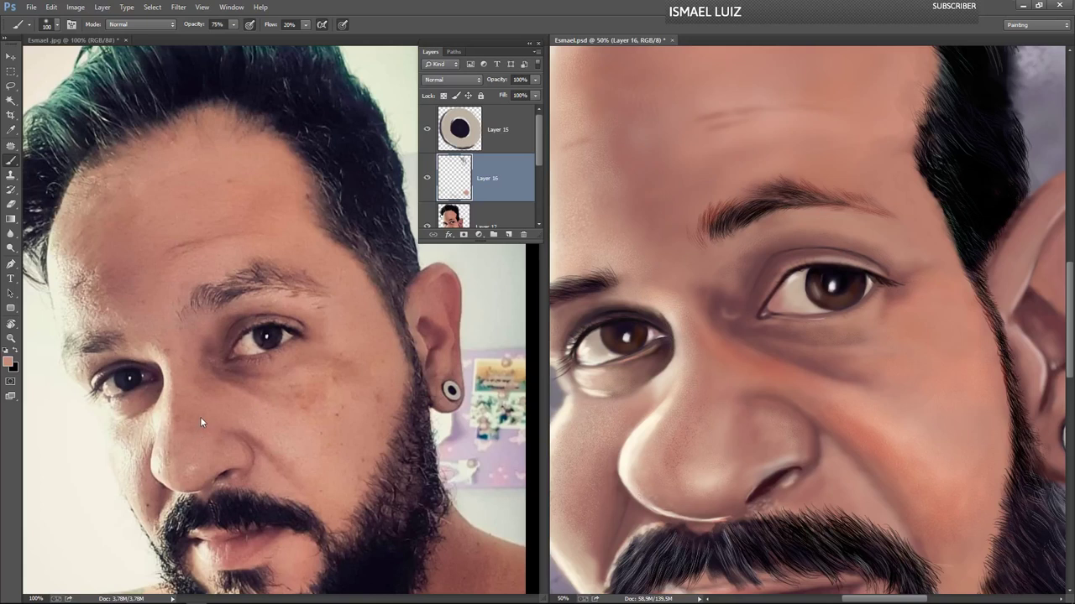
- Paint a skin tone sampled from the photo over the orange crease from the nose bridge across the cheek, ending with a 150 px brush
key(i)
click(235, 385)
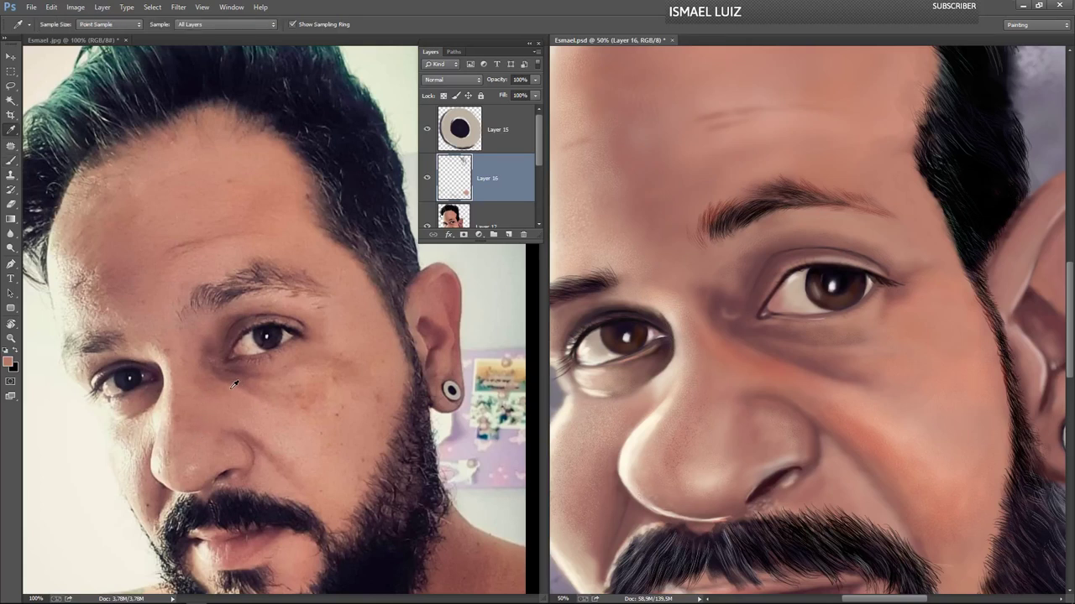
key(b)
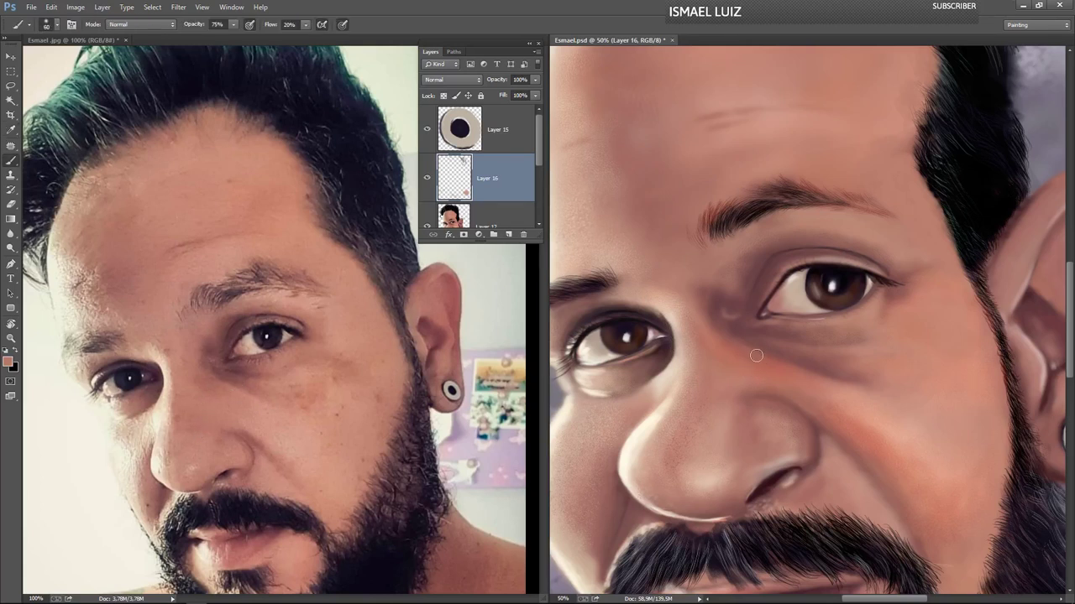
mouse_move(744, 352)
mouse_down()
mouse_move(846, 388)
mouse_move(752, 357)
mouse_move(780, 365)
mouse_move(733, 339)
mouse_move(777, 370)
mouse_move(725, 335)
mouse_move(815, 393)
mouse_move(840, 395)
mouse_move(870, 462)
mouse_move(890, 424)
mouse_move(870, 464)
mouse_move(893, 446)
mouse_move(828, 399)
mouse_move(905, 451)
mouse_move(832, 404)
mouse_move(921, 488)
mouse_move(886, 425)
mouse_move(926, 493)
mouse_move(921, 517)
mouse_move(906, 486)
mouse_move(924, 517)
mouse_move(943, 458)
mouse_move(926, 479)
mouse_move(966, 511)
mouse_move(956, 500)
mouse_move(972, 486)
mouse_move(946, 511)
mouse_move(928, 506)
mouse_move(947, 474)
mouse_move(929, 493)
mouse_move(976, 462)
mouse_move(967, 520)
mouse_move(973, 454)
mouse_up()
key(bracketright)
key(bracketright)
key(bracketright)
key(bracketright)
key(bracketright)
key(bracketright)
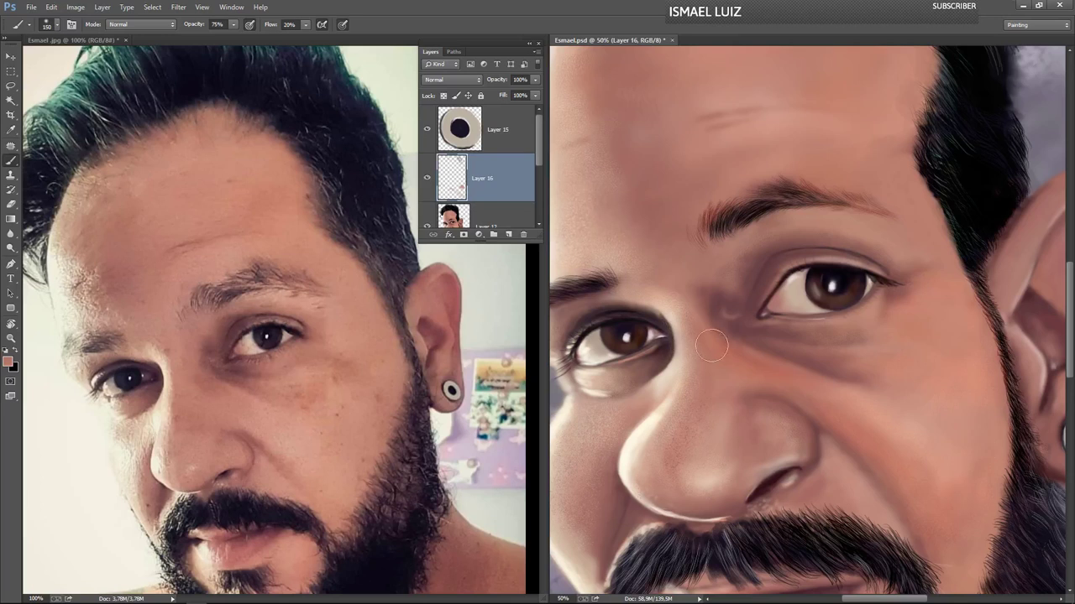
- Sample a reddish skin tone from the photo and blend the fold between nose bridge and under-eye shadow with a 70 px brush
alt+click(210, 388)
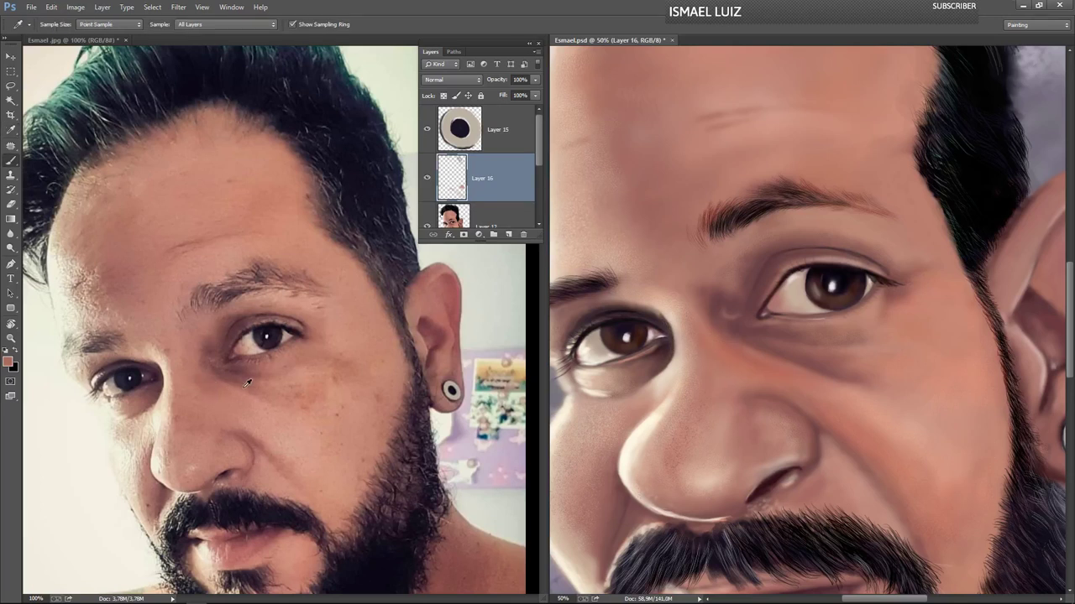
key([)
key([)
key([)
key([)
key([)
drag(718, 339, 763, 371)
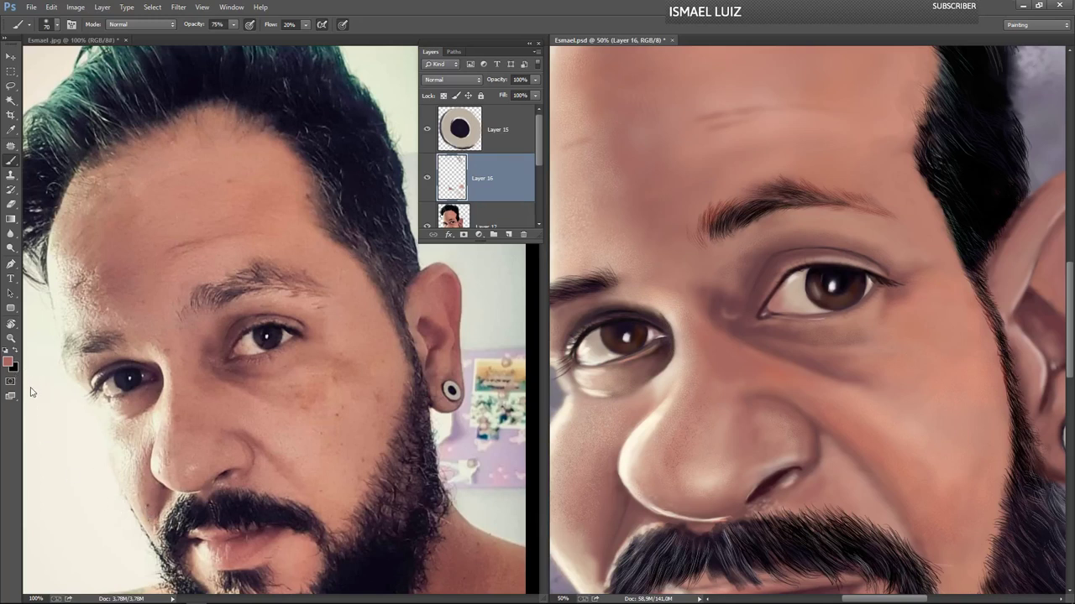
- Swap the foreground colour to black and dab small dark moles on the far cheek and beside the nostril
key(x)
key(i)
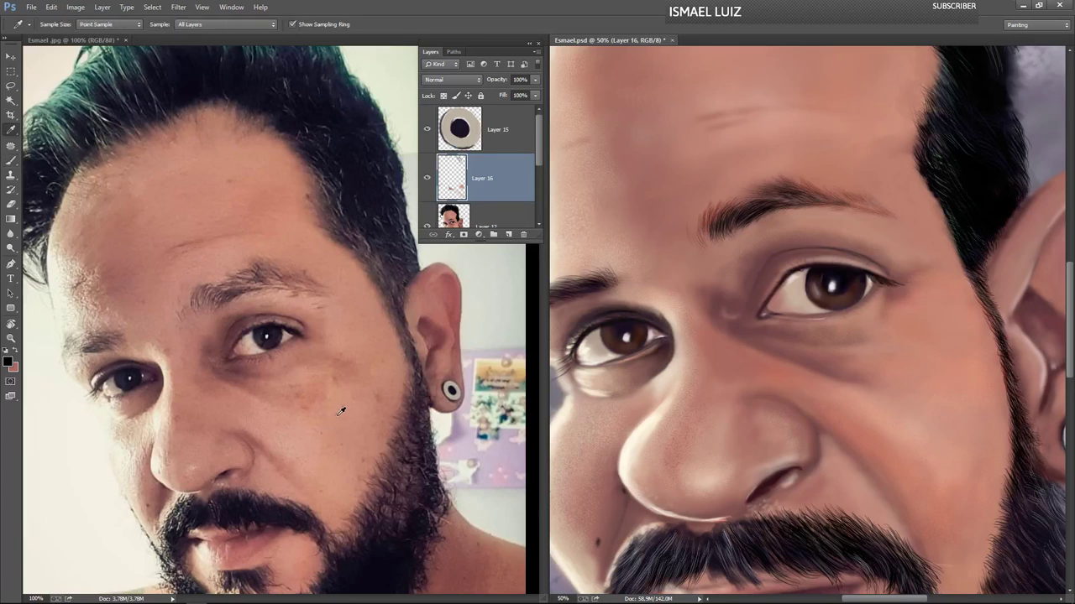
- Sample a brown skin tone from the photo's cheek and set a darker, more saturated shade of it as the foreground colour
click(341, 410)
key(ctrl+plus)
key(ctrl+plus)
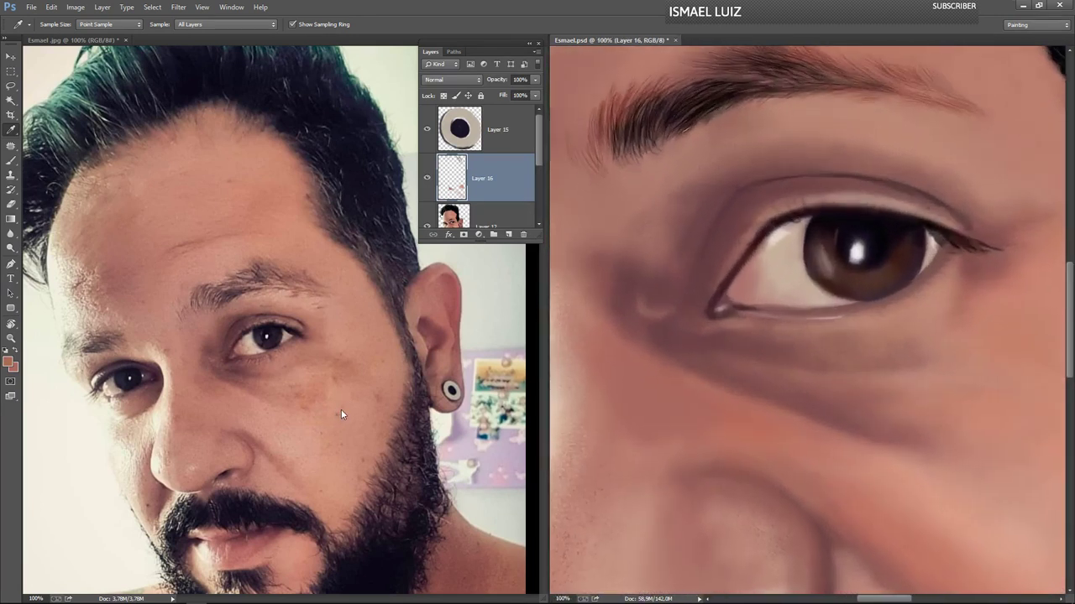
click(323, 418)
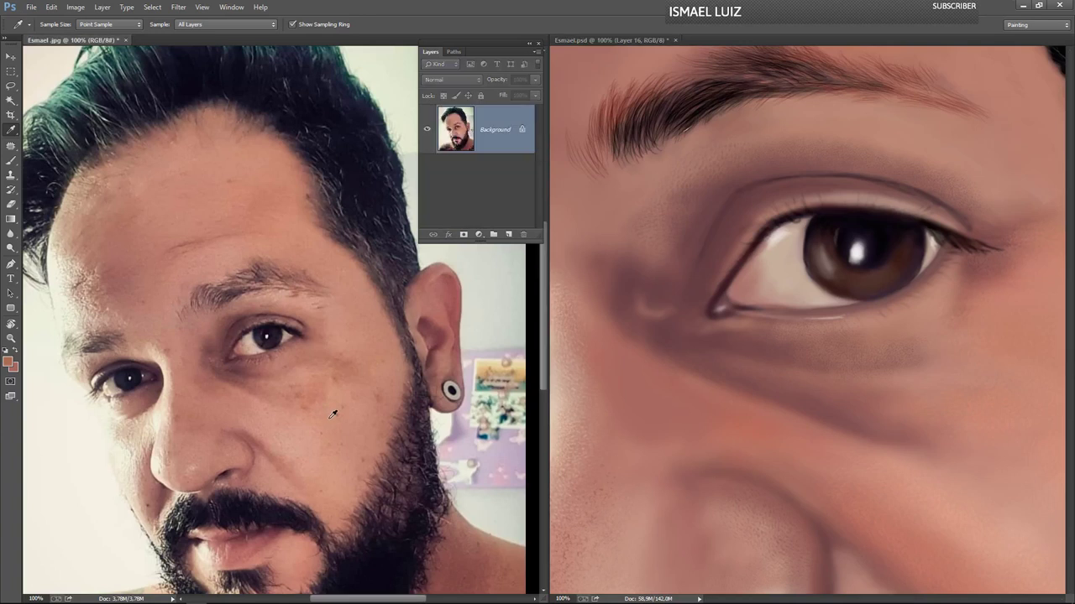
key(ctrl+plus)
key(ctrl+plus)
drag(404, 472, 290, 381)
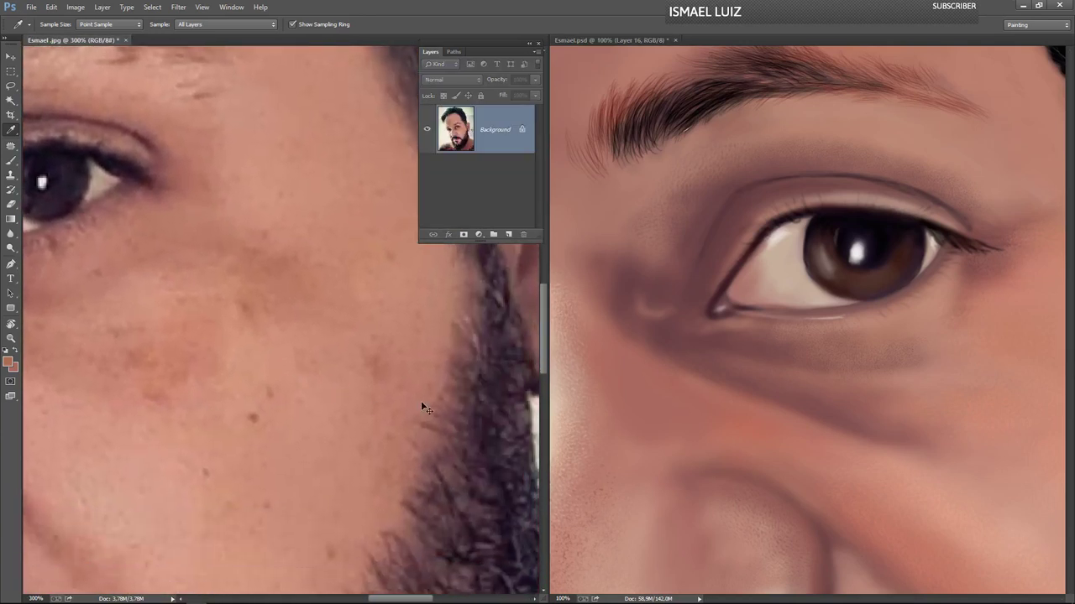
click(776, 422)
key(ctrl+minus)
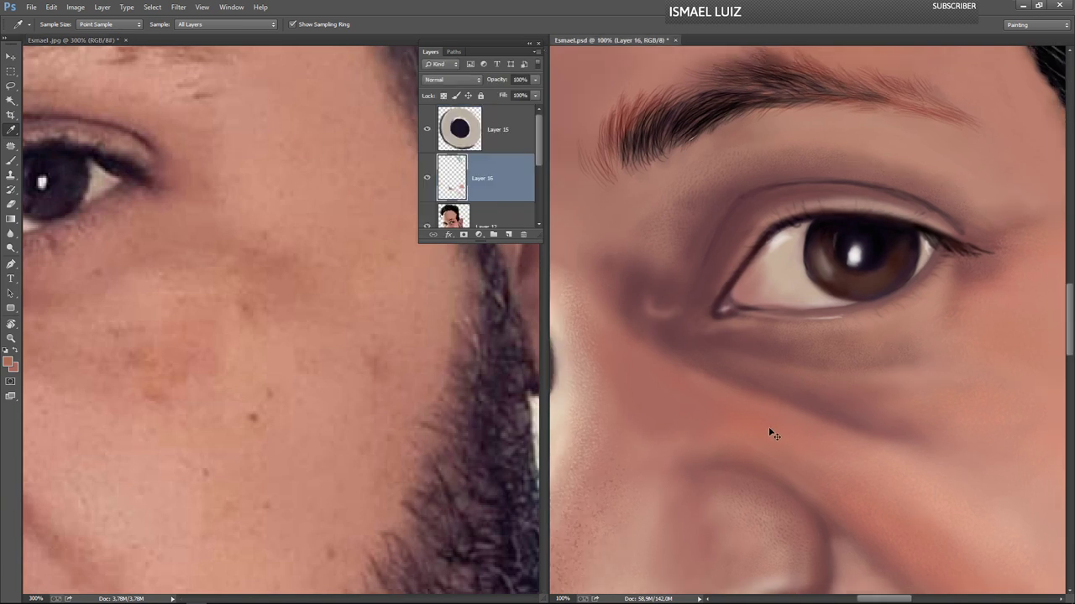
key(ctrl+minus)
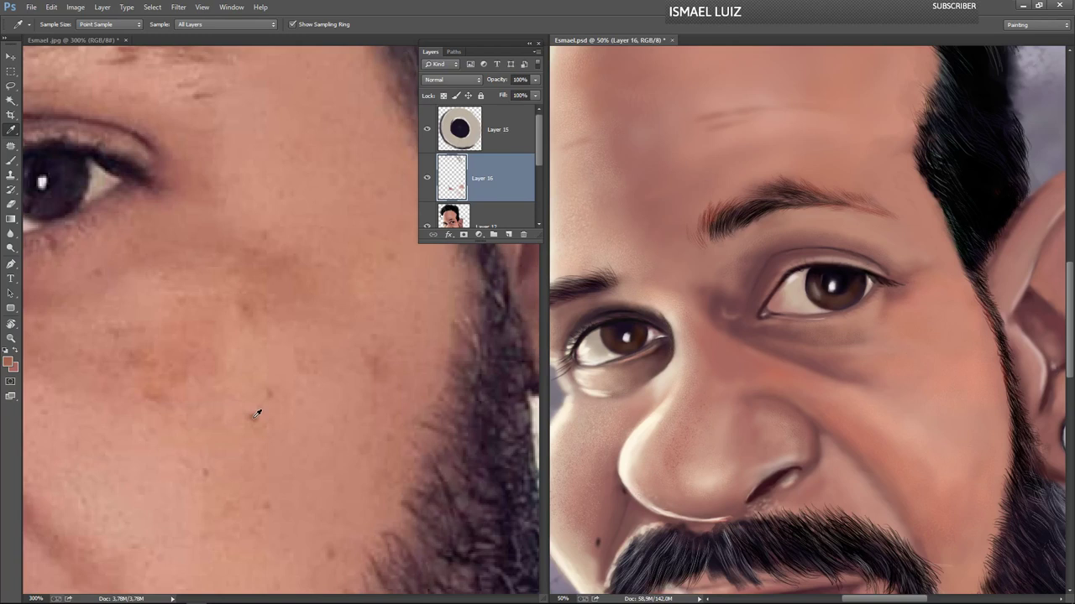
click(8, 362)
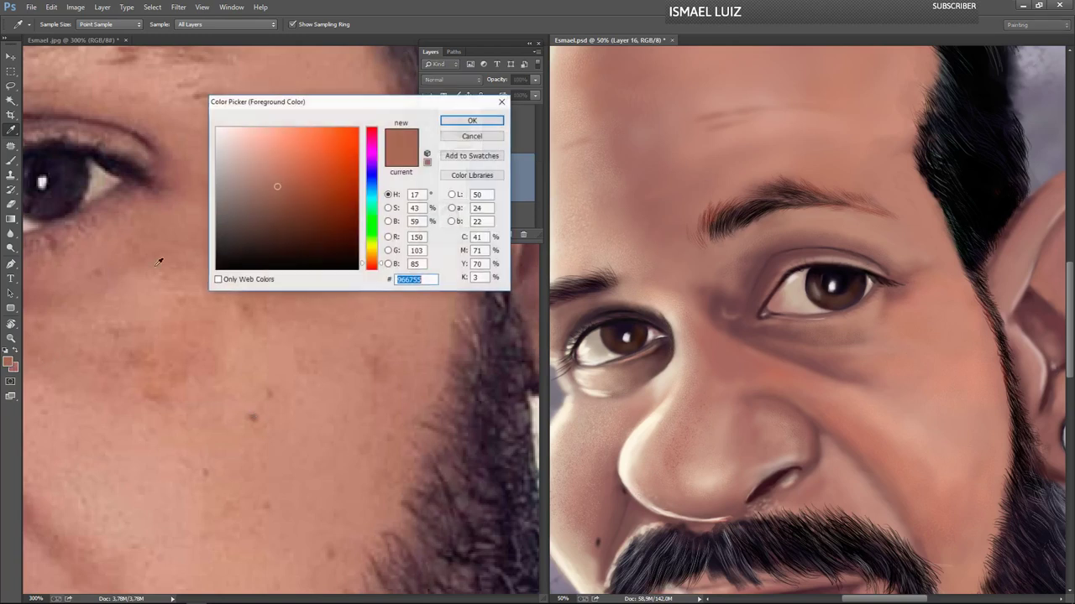
click(286, 201)
key(Return)
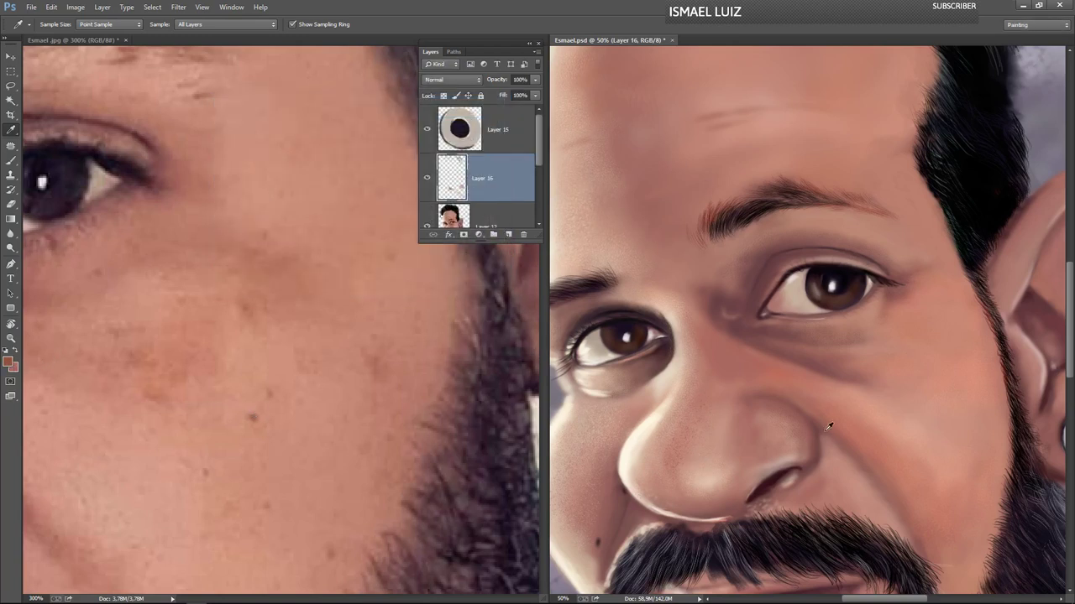
key(b)
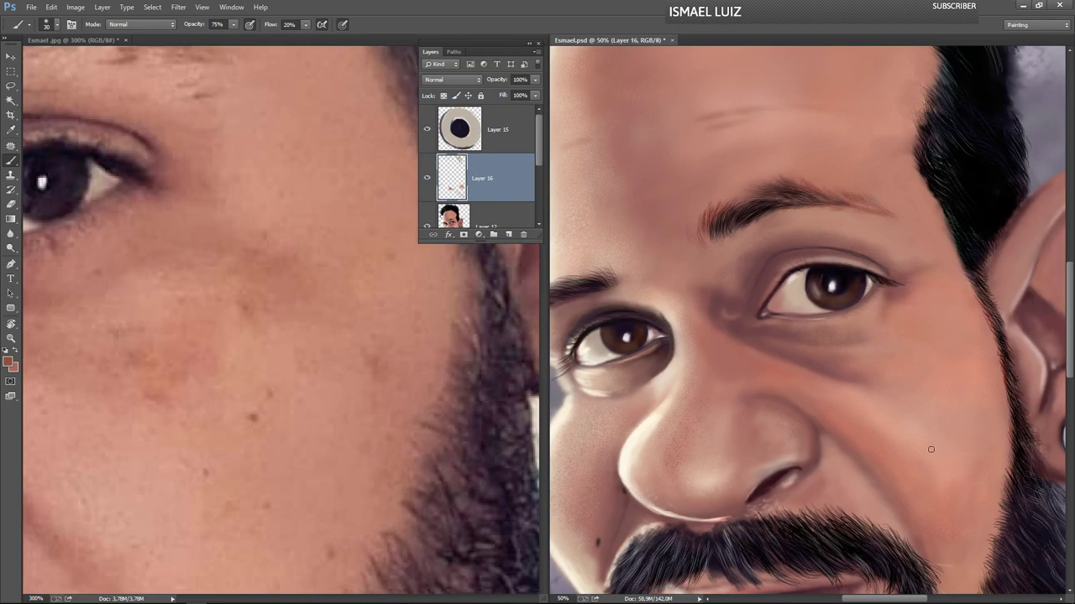
- Dab small brown freckles and moles on the cheek, nose and forehead to match the reference, using a 15 to 30 px brush
click(402, 507)
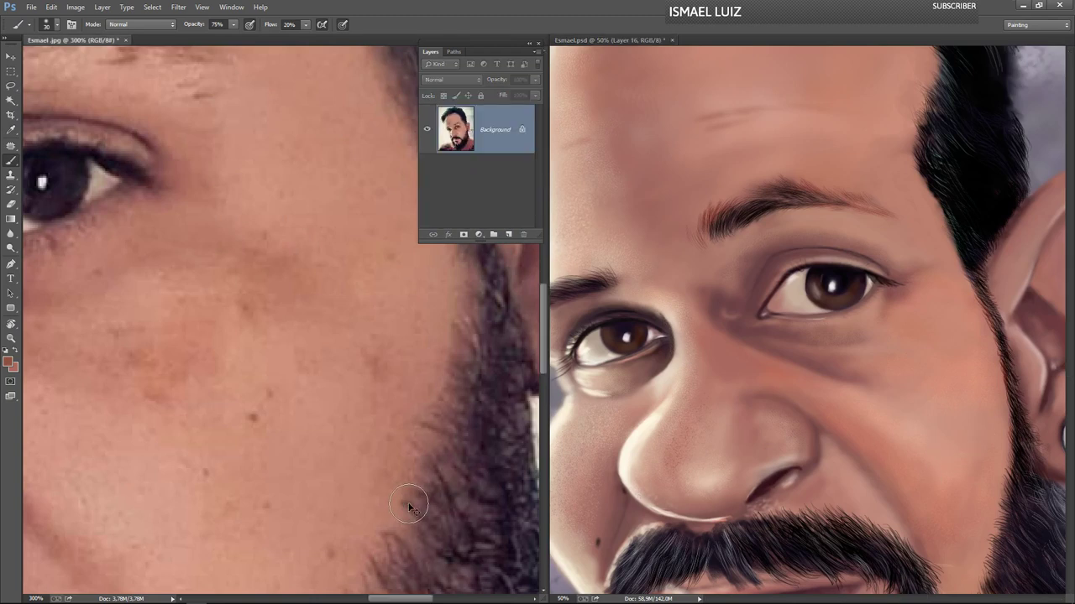
key(ctrl+minus)
key(ctrl+minus)
key(ctrl+minus)
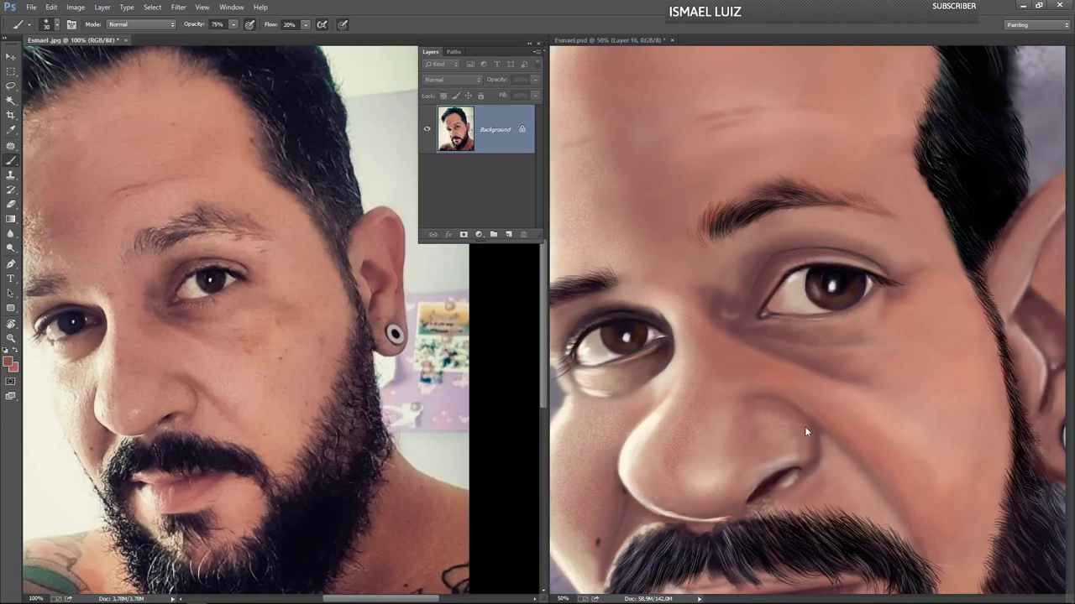
click(984, 490)
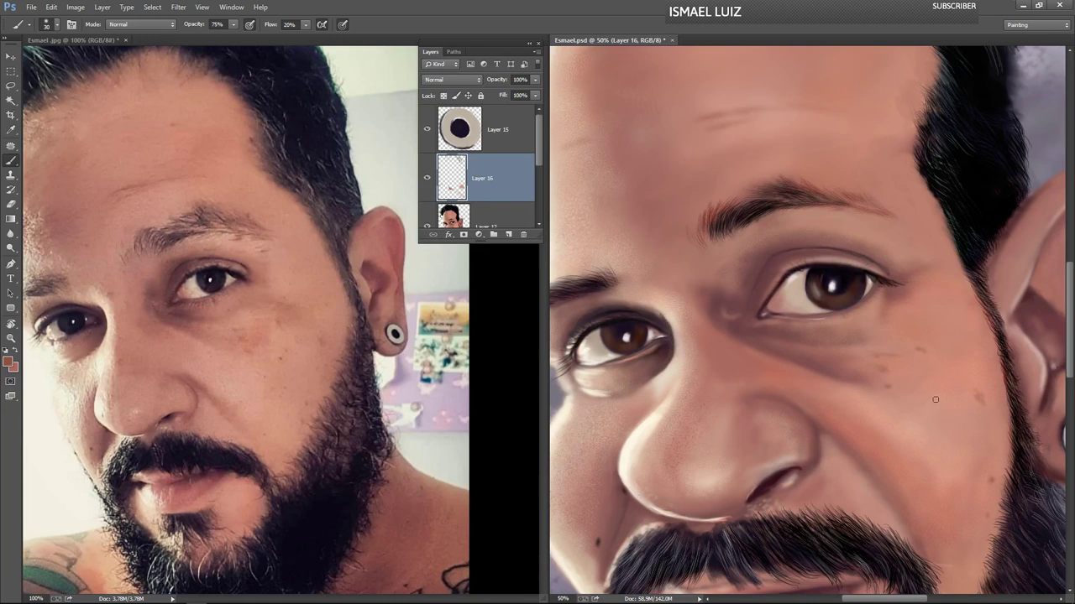
click(937, 401)
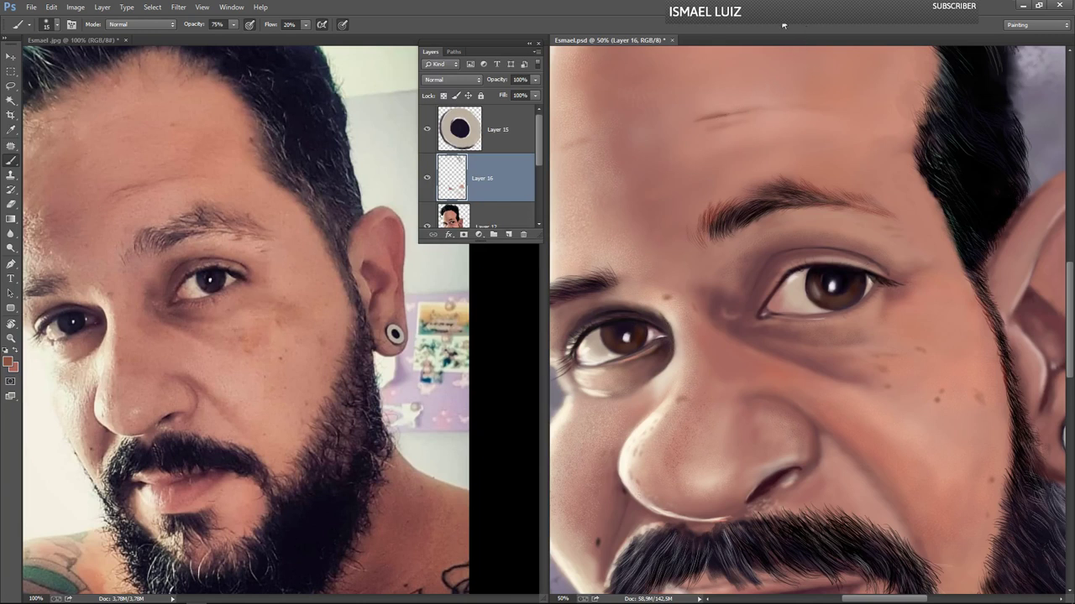
drag(781, 140, 809, 259)
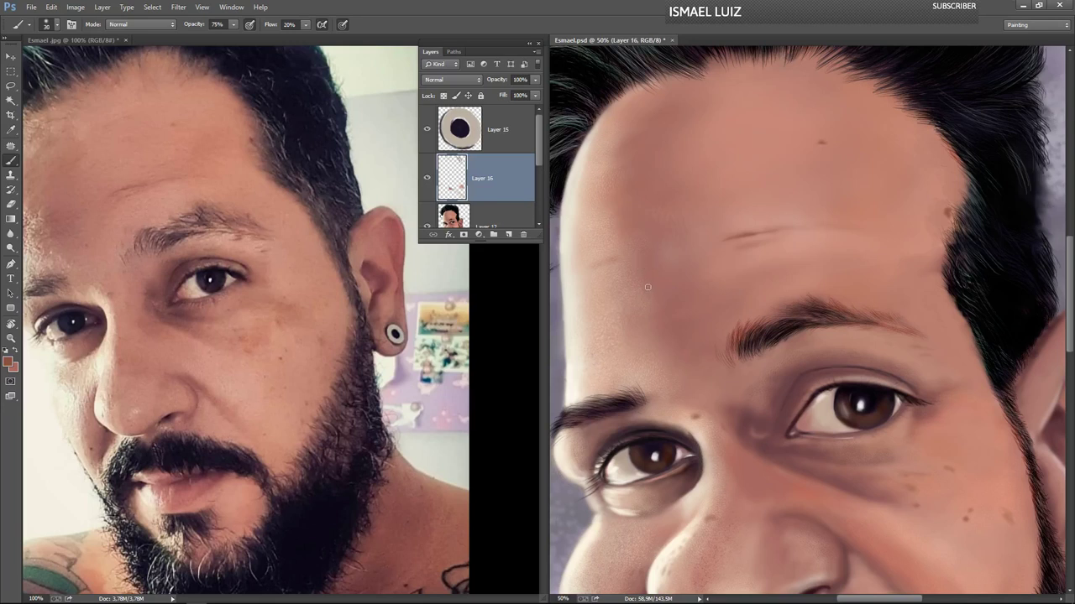
- Blend a soft reddish-brown tone into the forehead above the far eyebrow with an 80 px brush
key(bracketright)
key(bracketright)
key(bracketright)
key(bracketright)
key(bracketright)
mouse_move(633, 261)
mouse_down()
mouse_move(615, 265)
mouse_move(657, 270)
mouse_move(662, 296)
mouse_up()
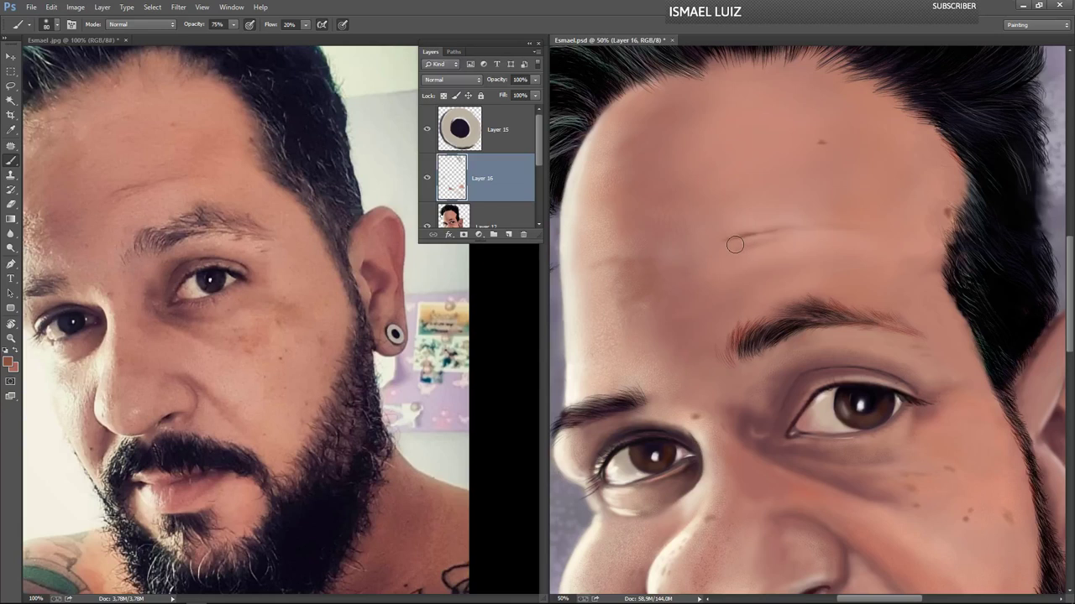
- Sample a dark reddish-brown from the photo's neck and shade the painted neck beside the beard with a 50 px brush
key(bracketleft)
key(bracketleft)
key(bracketleft)
key(bracketleft)
key(bracketleft)
key(bracketleft)
drag(809, 448, 748, 211)
drag(848, 500, 701, 247)
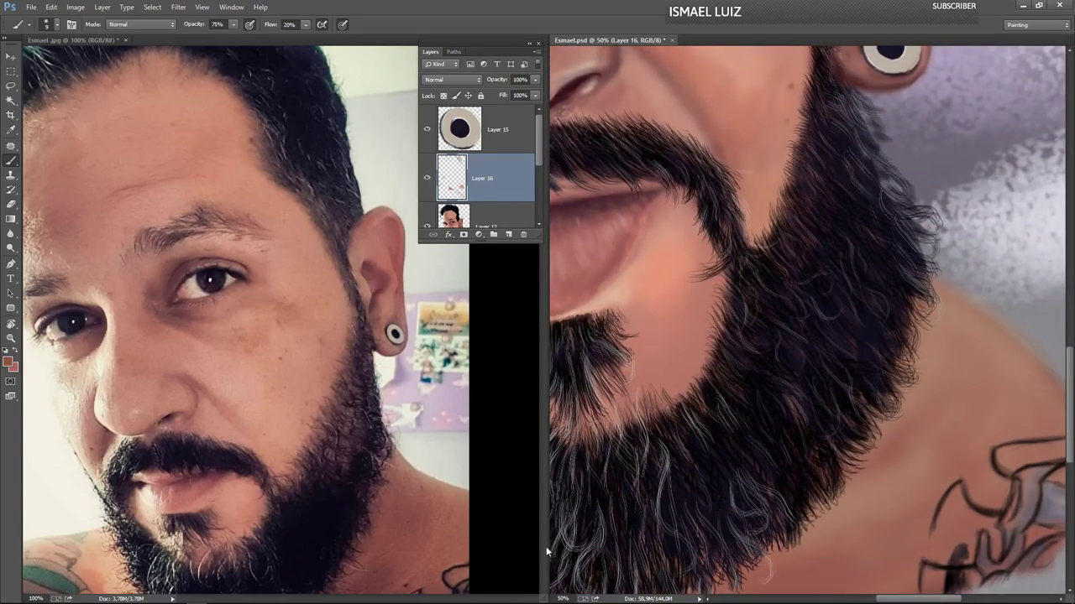
click(390, 504)
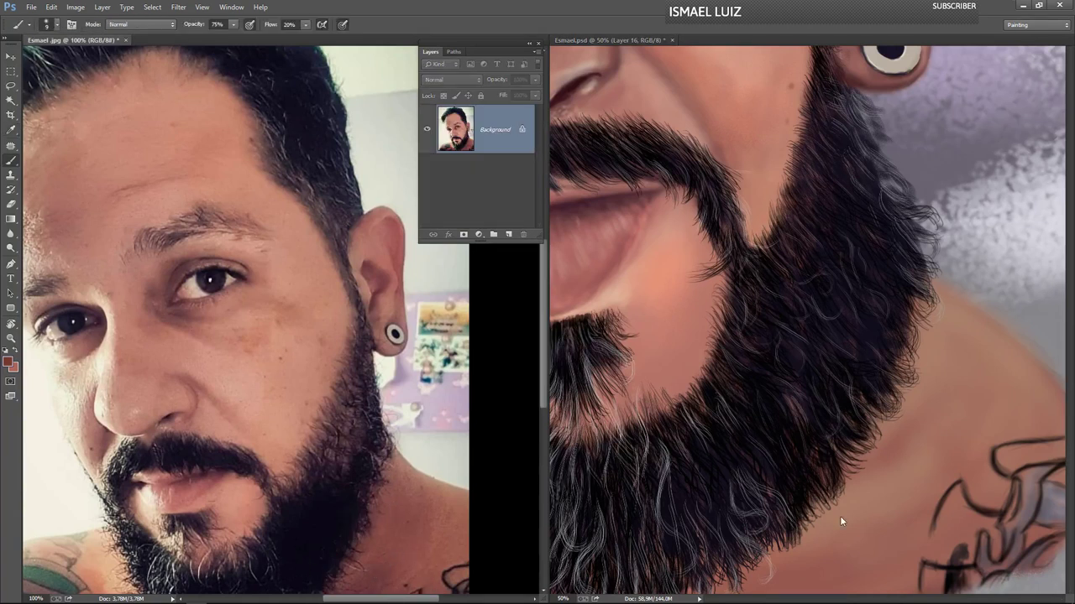
click(886, 474)
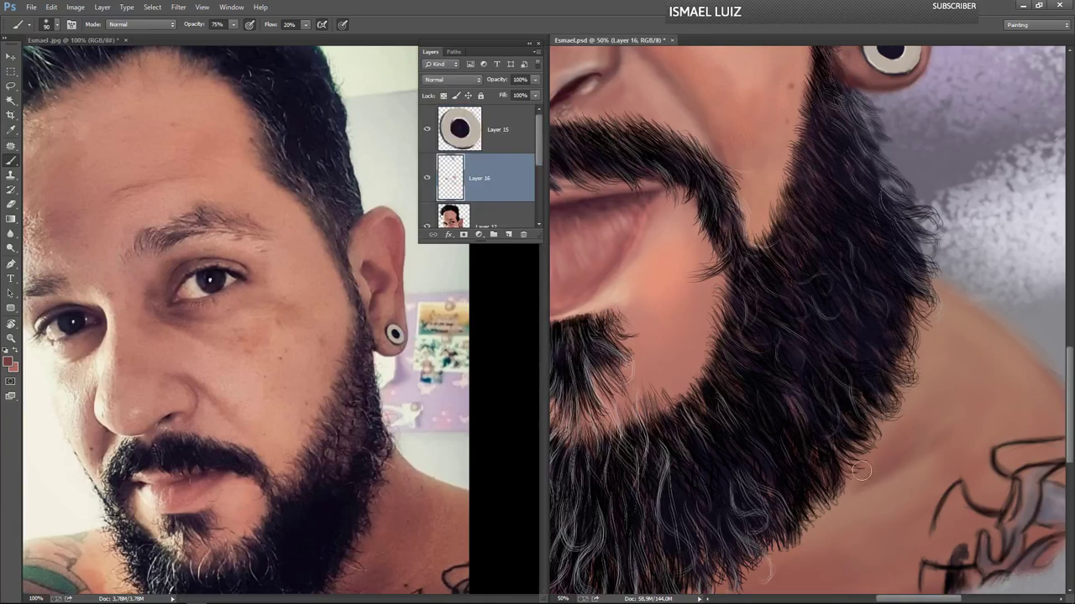
mouse_move(862, 471)
mouse_down()
mouse_move(914, 420)
mouse_move(947, 429)
mouse_move(923, 459)
mouse_move(966, 398)
mouse_move(923, 444)
mouse_move(955, 394)
mouse_move(917, 455)
mouse_move(989, 372)
mouse_move(924, 452)
mouse_move(971, 388)
mouse_move(902, 454)
mouse_move(948, 398)
mouse_move(894, 447)
mouse_move(955, 349)
mouse_move(890, 454)
mouse_move(910, 440)
mouse_move(896, 464)
mouse_move(914, 458)
mouse_move(952, 417)
mouse_up()
- Deepen the soft neck shadow along the beard's edge with a 150 px brush at 50% opacity and 10% flow
key(])
key(])
key(])
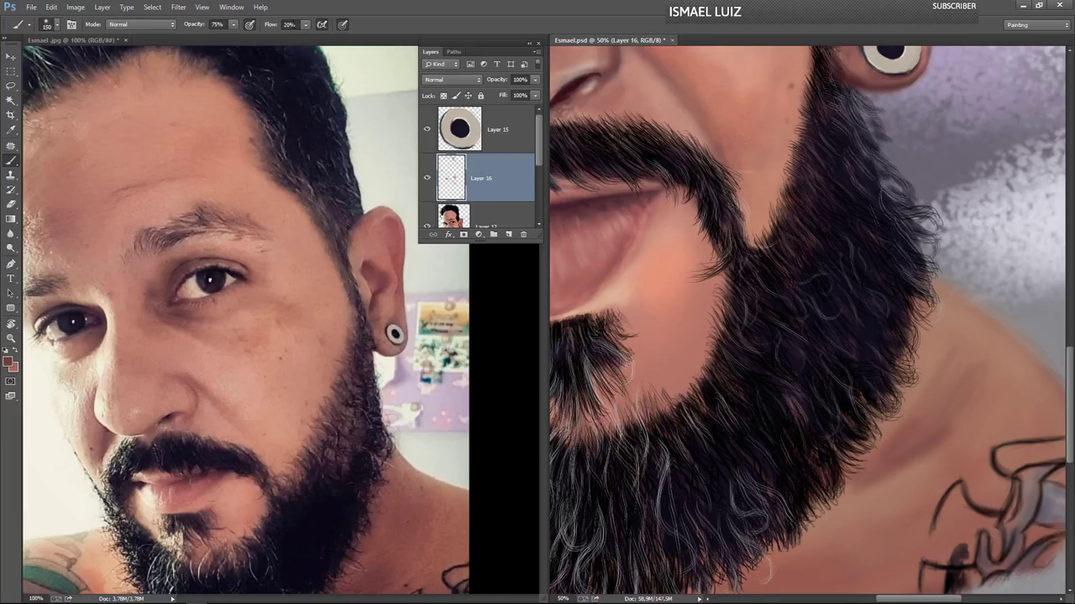
key(shift+1)
key(Return)
key(5)
mouse_move(933, 381)
mouse_down()
mouse_move(948, 355)
mouse_move(905, 416)
mouse_move(961, 327)
mouse_move(954, 392)
mouse_move(924, 438)
mouse_move(975, 390)
mouse_move(889, 462)
mouse_move(951, 429)
mouse_move(854, 506)
mouse_move(939, 453)
mouse_move(803, 532)
mouse_move(954, 412)
mouse_move(944, 446)
mouse_move(953, 440)
mouse_move(983, 380)
mouse_move(976, 346)
mouse_move(903, 440)
mouse_move(945, 320)
mouse_move(925, 380)
mouse_move(942, 328)
mouse_move(954, 376)
mouse_move(924, 436)
mouse_up()
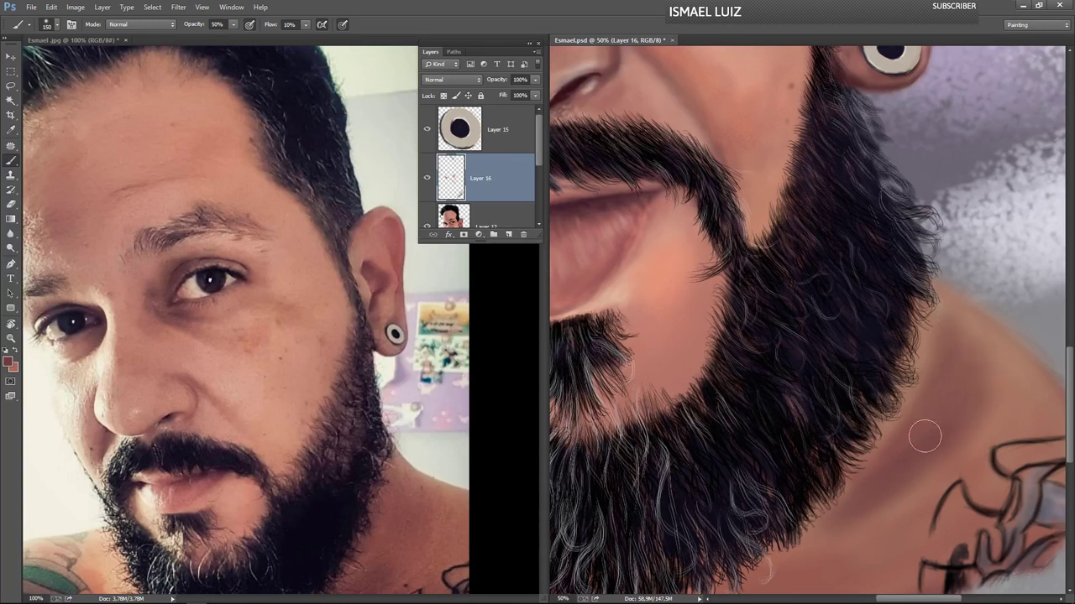
drag(879, 463, 865, 384)
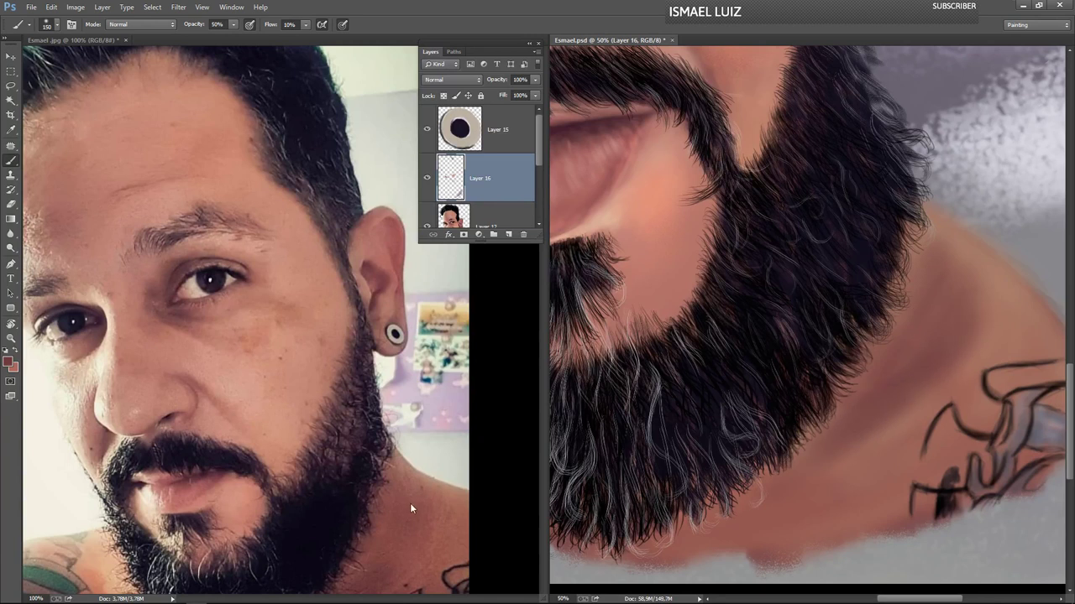
- Sample a mid skin tone from the photo's shoulder and blend it over the painted neck shadow and chest below the beard
key(i)
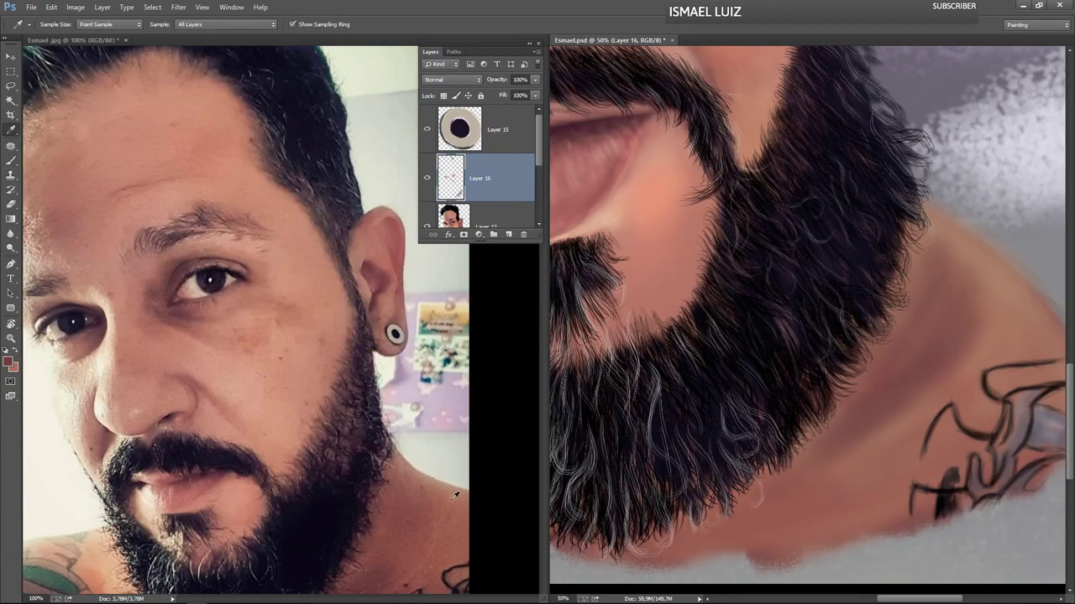
click(453, 502)
key(b)
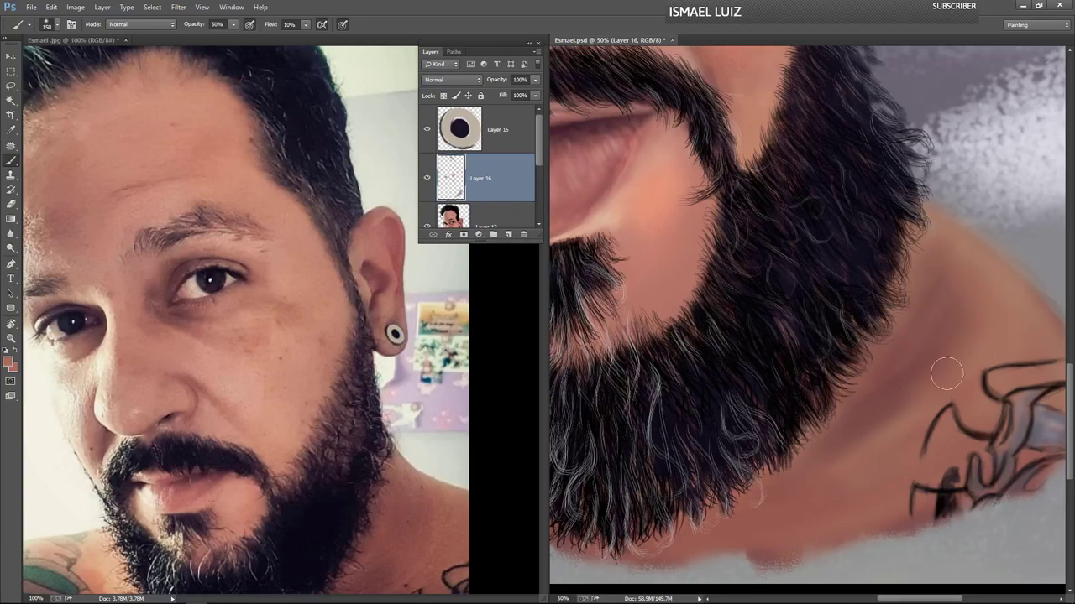
mouse_move(854, 447)
mouse_down()
mouse_move(896, 416)
mouse_move(756, 530)
mouse_up()
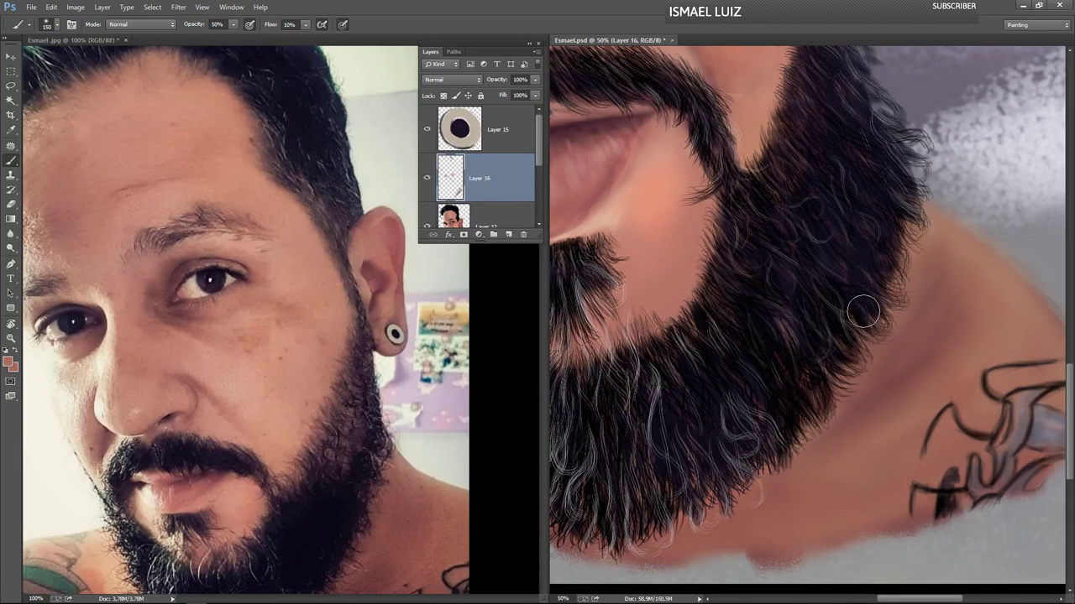
- Set the foreground colour to a darker, more saturated brown and reduce the brush to 20 px
click(9, 361)
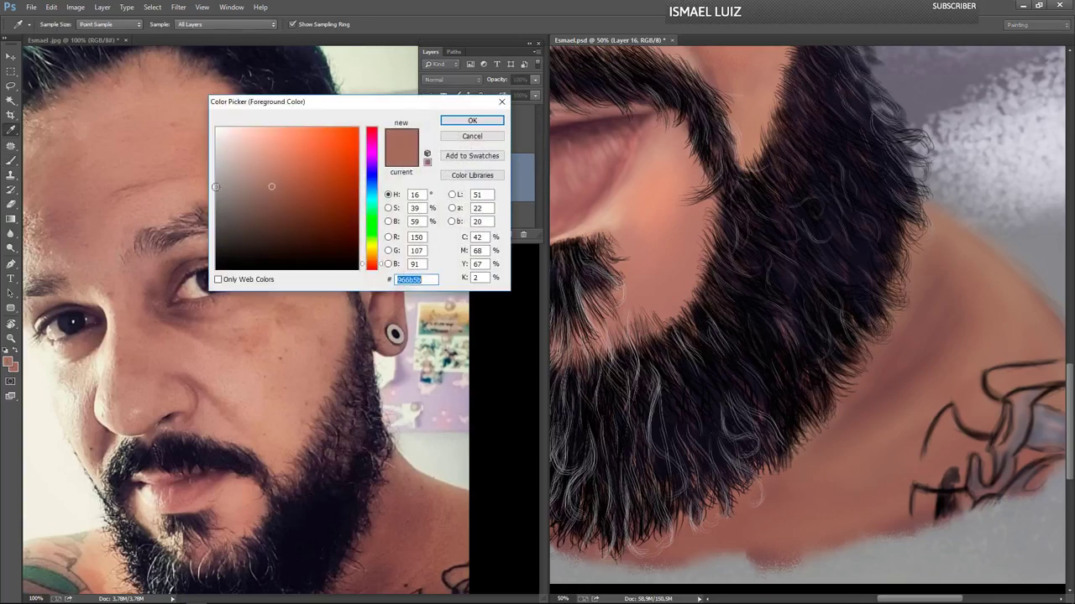
click(294, 215)
key(Return)
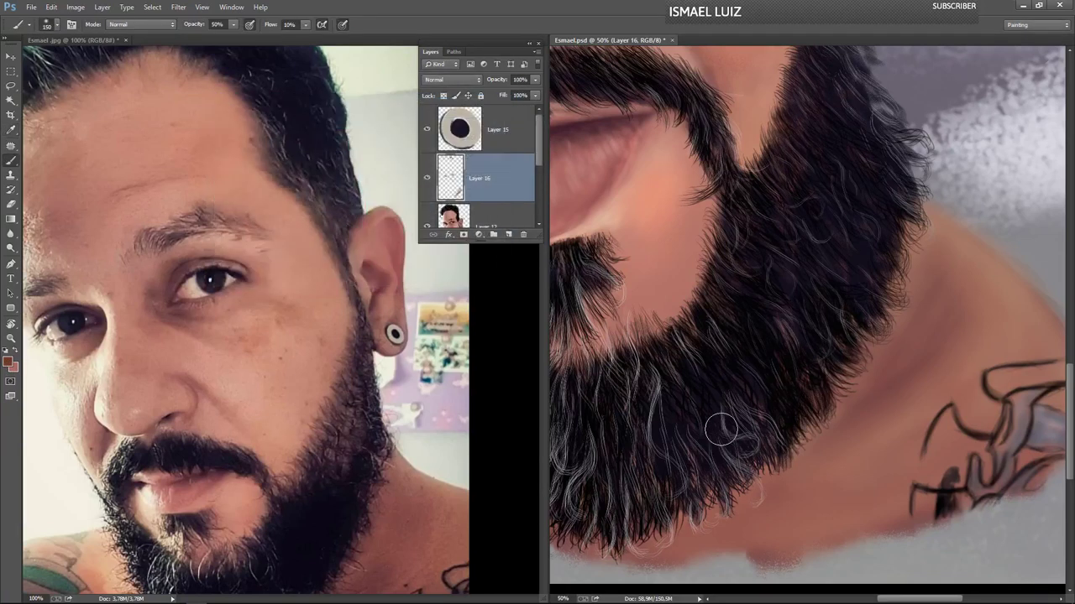
key(bracketleft)
key(bracketleft)
key(bracketleft)
key(bracketleft)
key(bracketleft)
key(bracketleft)
key(bracketleft)
key(bracketleft)
key(bracketleft)
key(bracketleft)
- Merge the skin-detail layer into the portrait layer and add an empty layer directly beneath the portrait
key(ctrl+0)
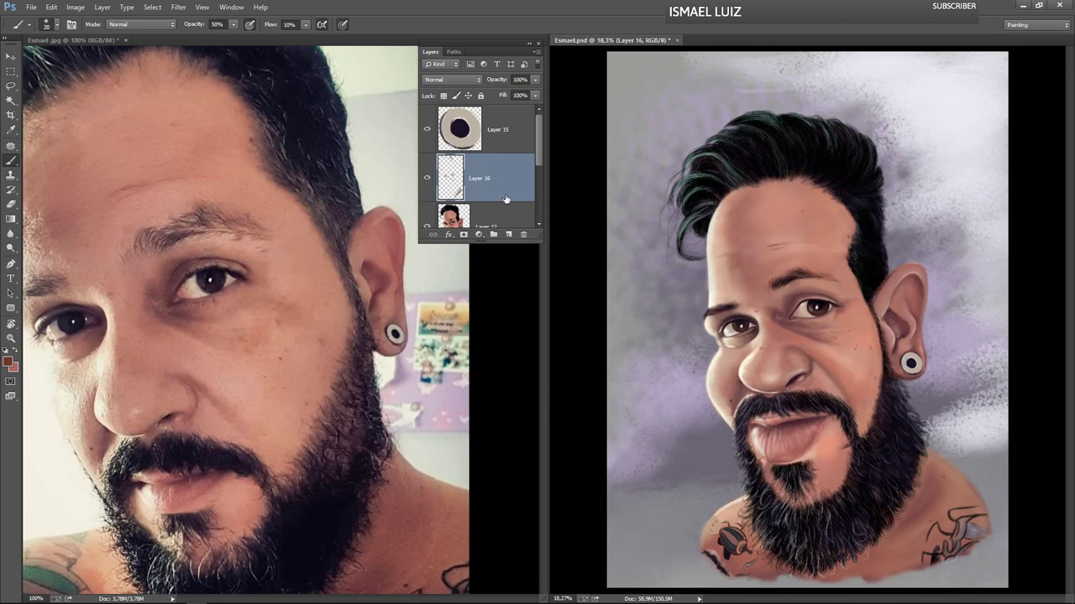
key(ctrl+bracketleft)
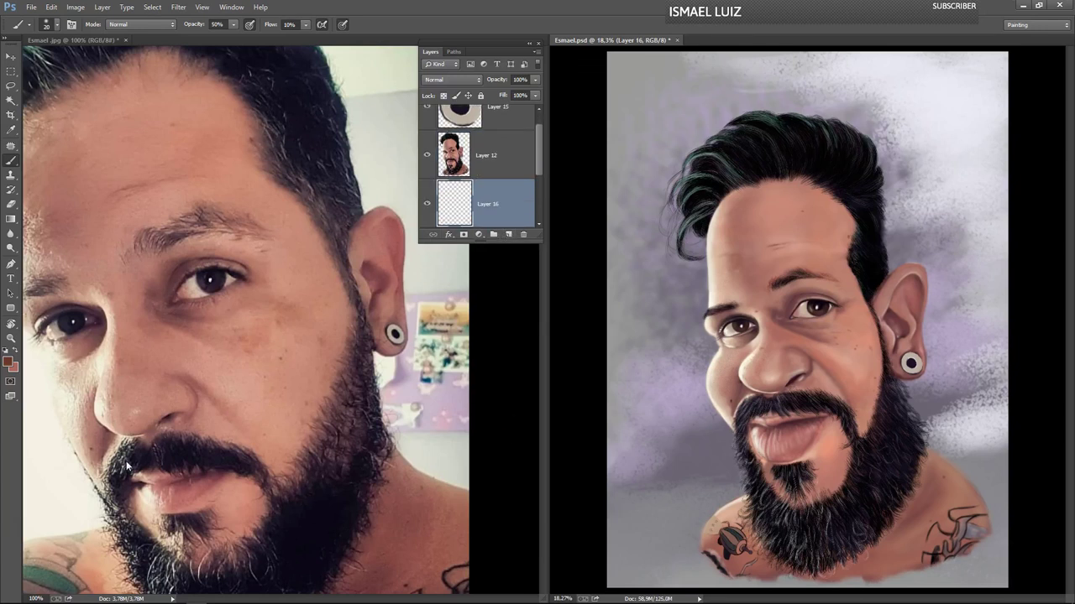
- Paint black beard hairs along the outer edge of the far cheek, using the 45 px three-dot brush preset
click(56, 23)
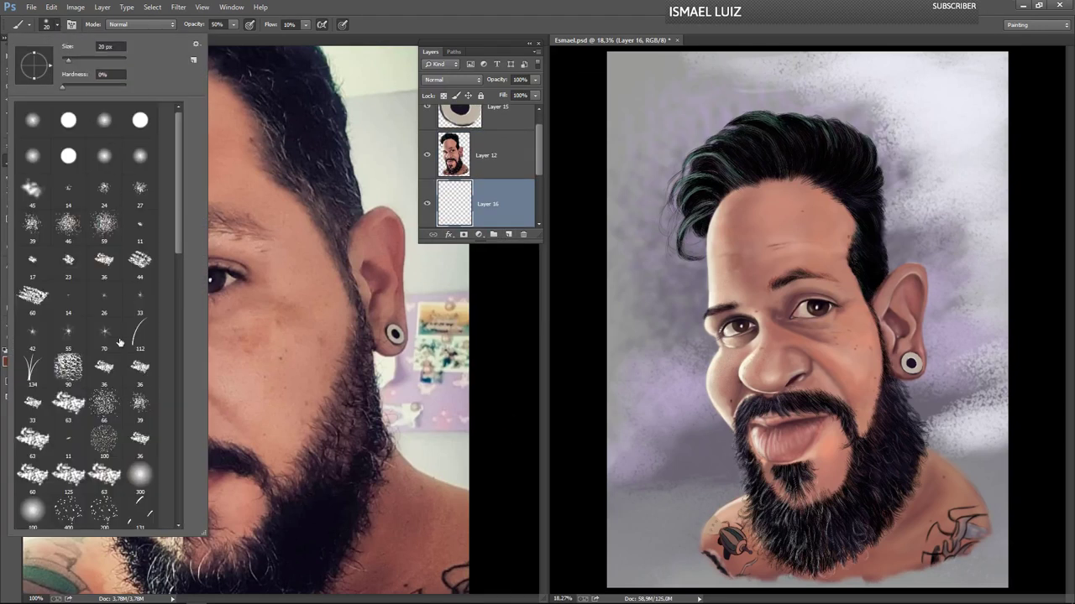
drag(179, 225, 175, 393)
click(36, 340)
key(Return)
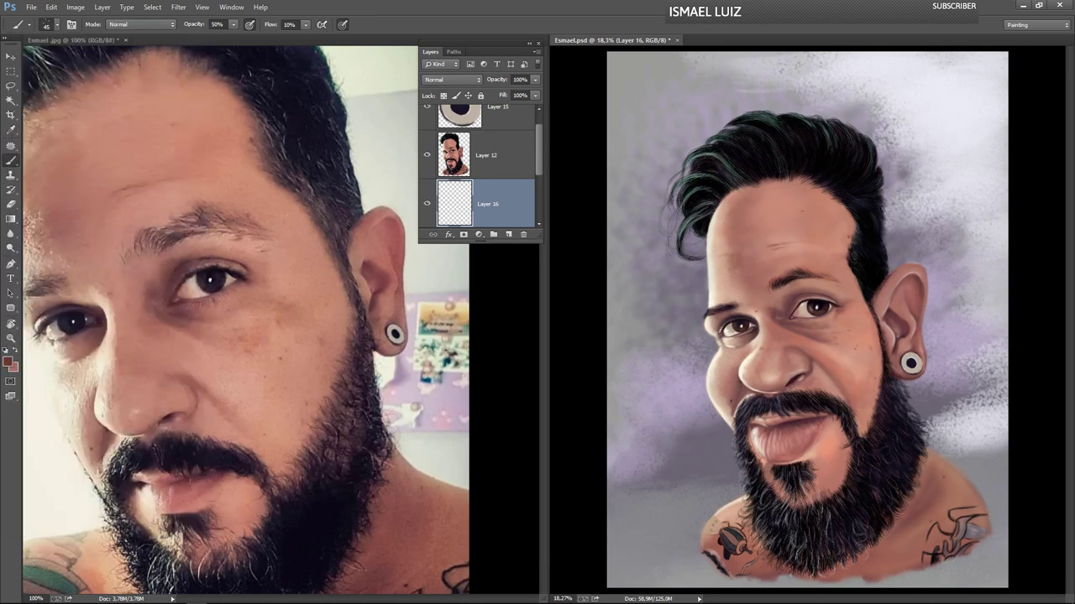
click(10, 362)
drag(286, 256, 360, 276)
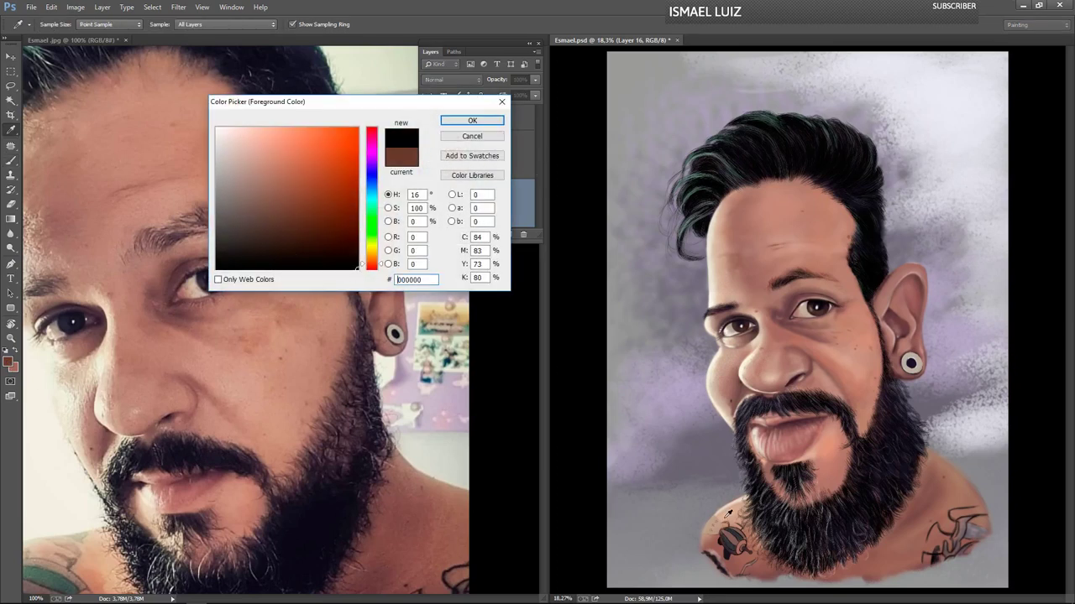
key(Return)
key(ctrl+plus)
key(ctrl+plus)
key(ctrl+plus)
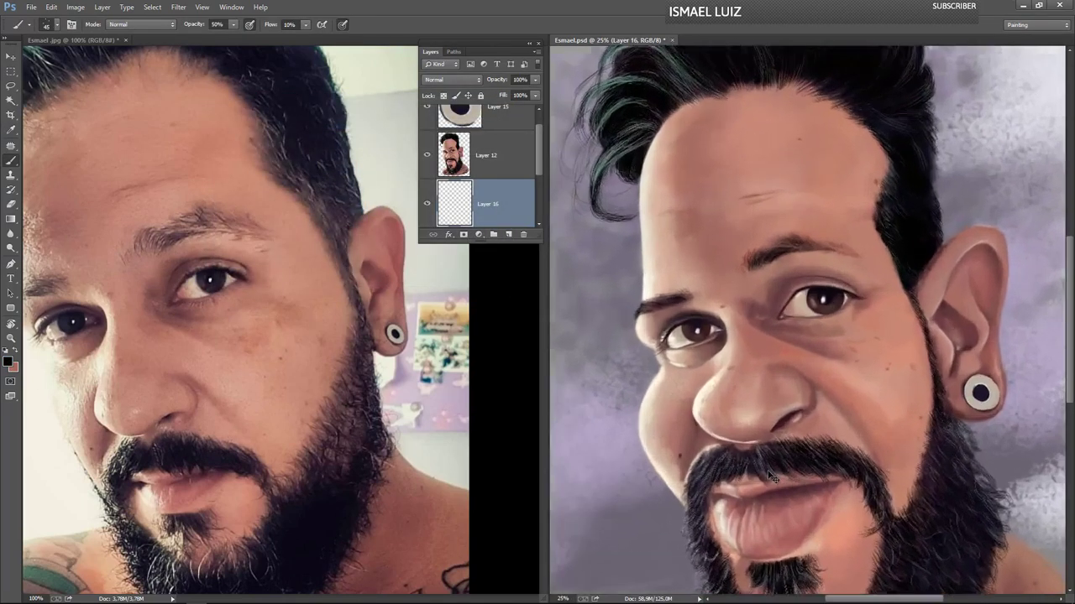
drag(625, 508, 778, 324)
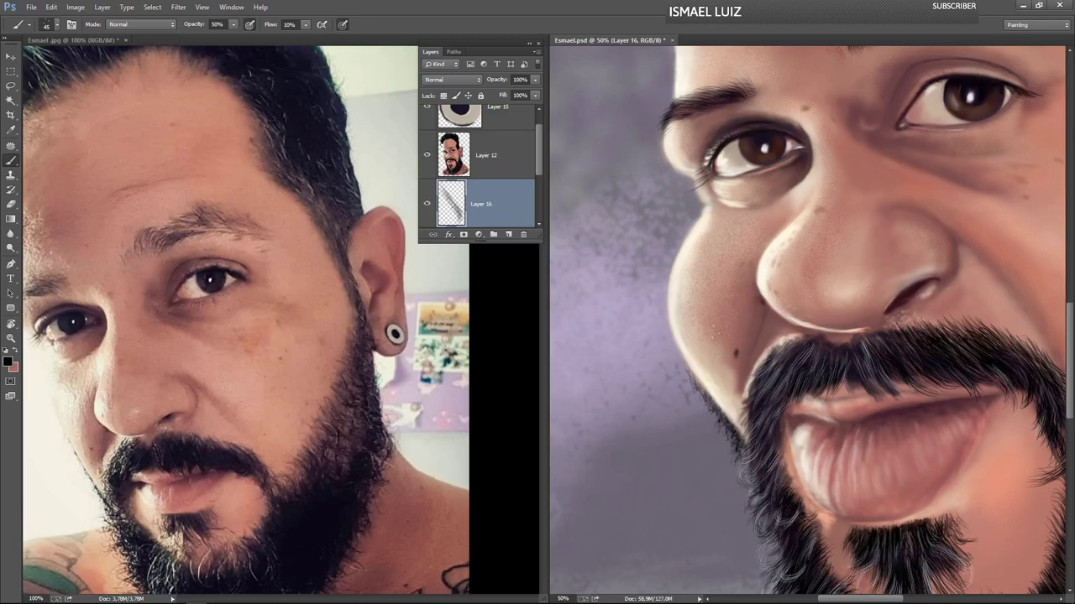
- Save the document and merge the earring, portrait and beard-edge hair layers into one layer
scroll(710, 382, down, 3)
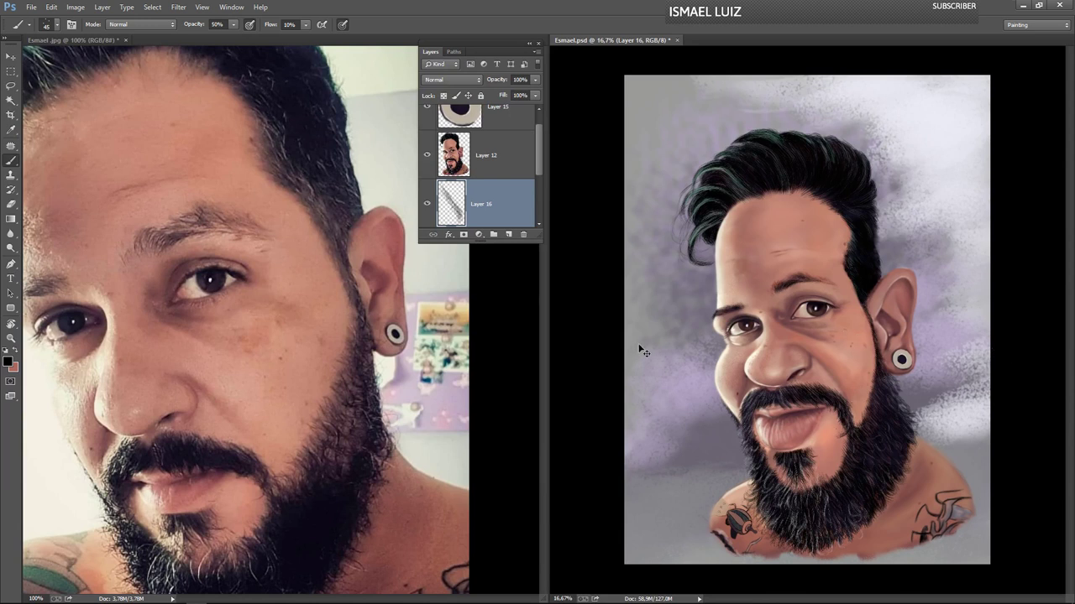
key(ctrl+s)
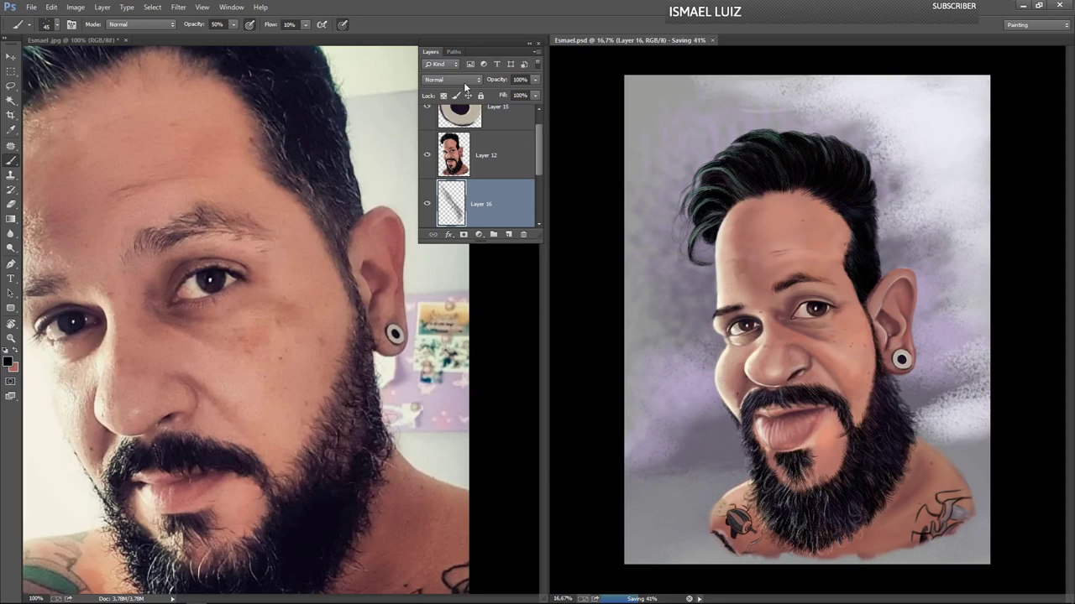
click(512, 157)
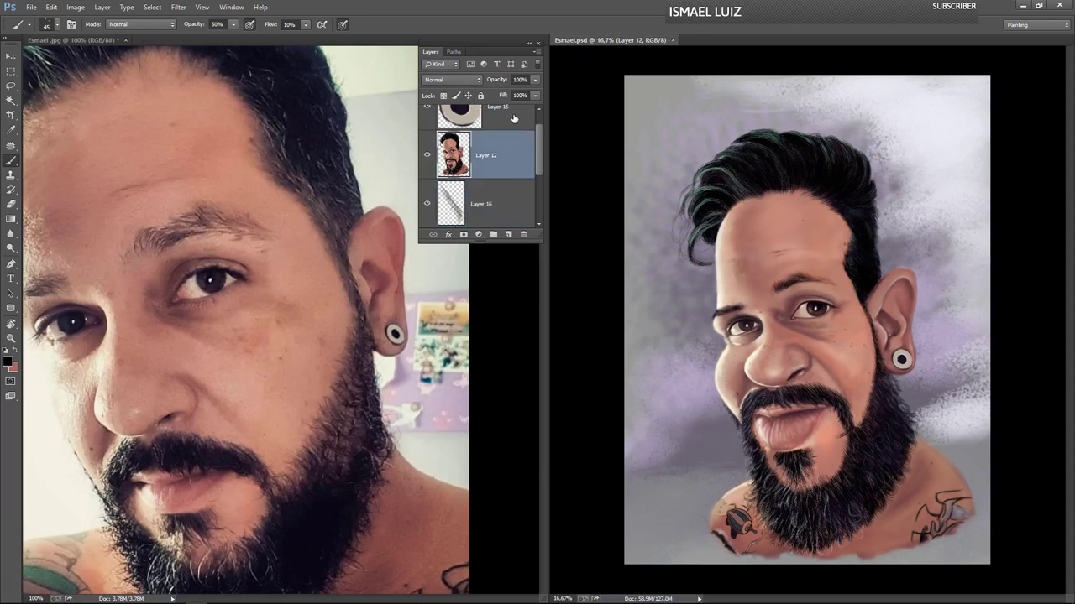
click(514, 118)
key(Delete)
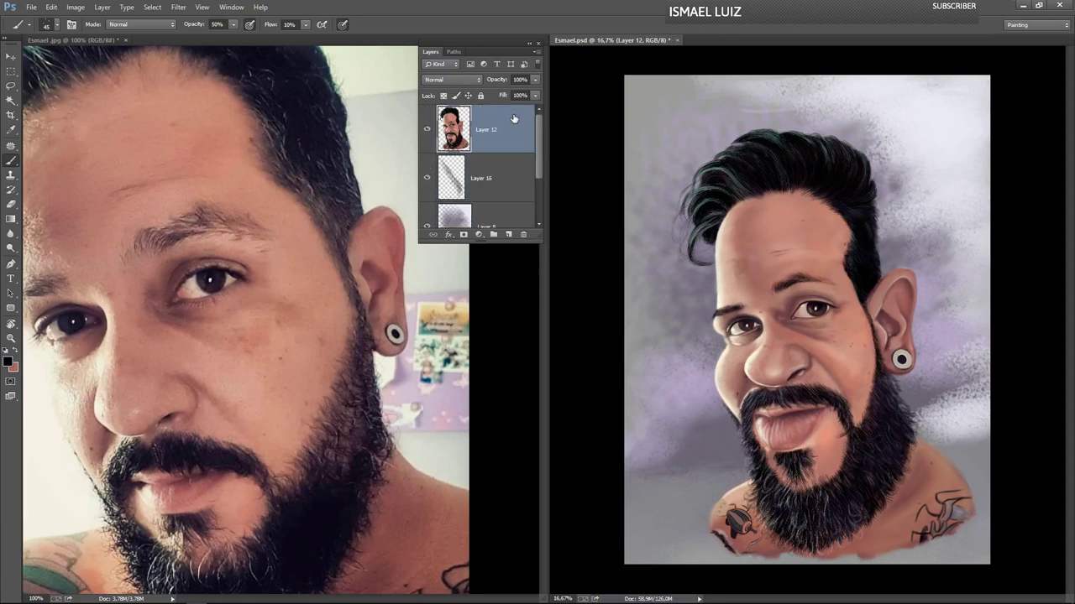
key(ctrl+e)
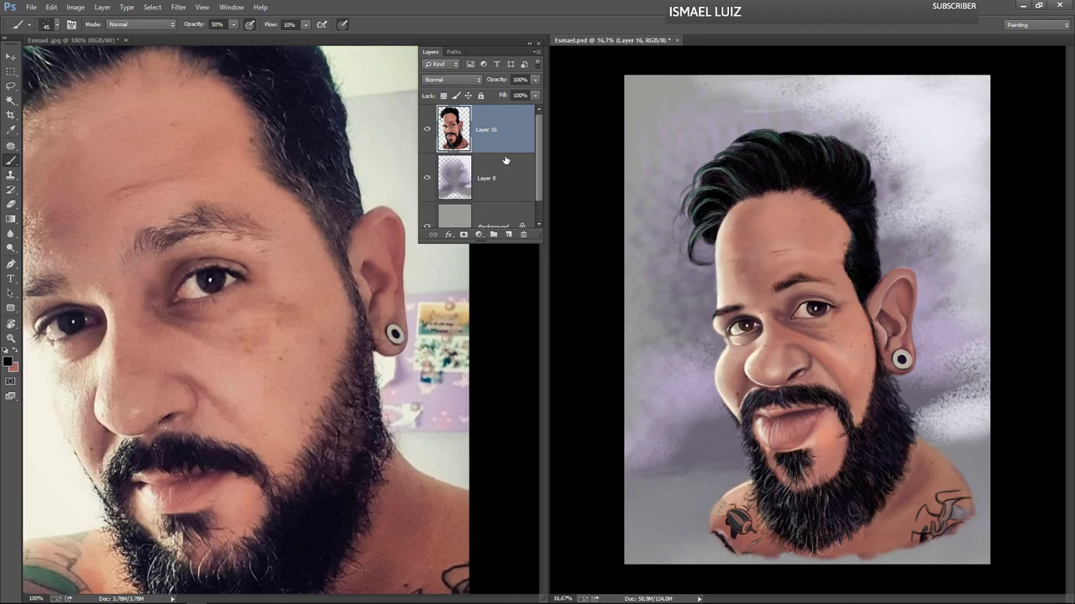
- Add a new layer directly beneath the merged portrait layer and set the foreground colour to white
ctrl+click(508, 234)
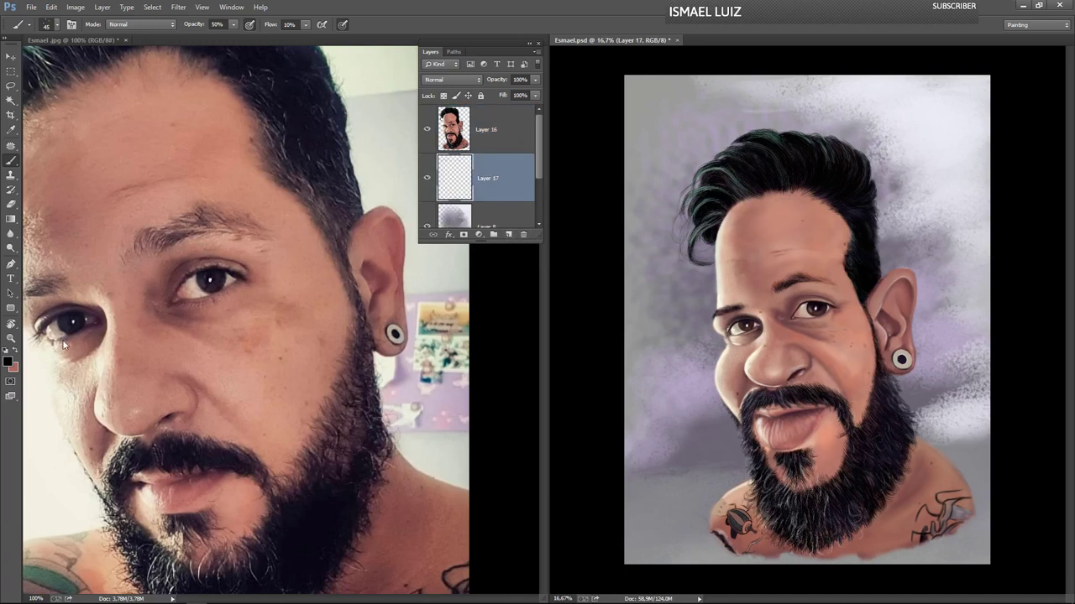
click(15, 351)
click(7, 361)
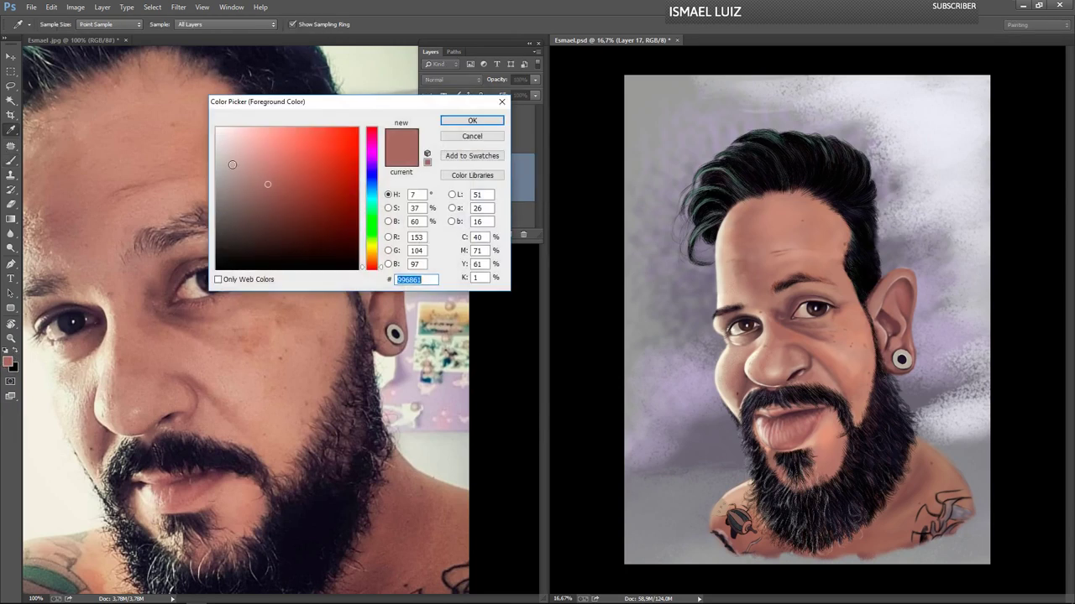
drag(248, 181, 214, 127)
key(Return)
key(b)
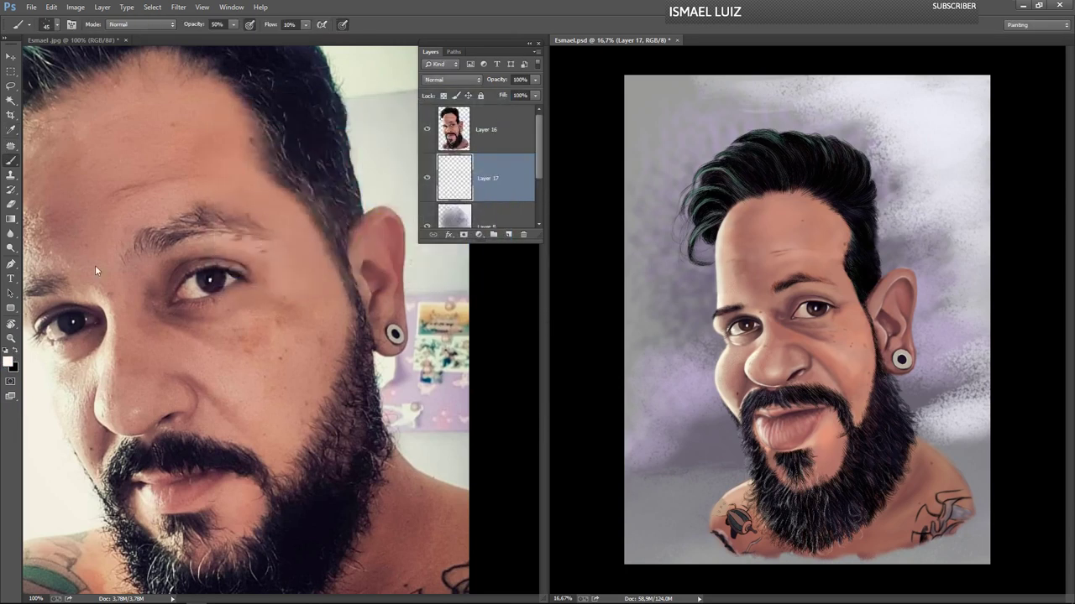
- Brush white haze over the background around the head and shoulders with the 91 px cloud-like preset enlarged to 1600 px
click(58, 26)
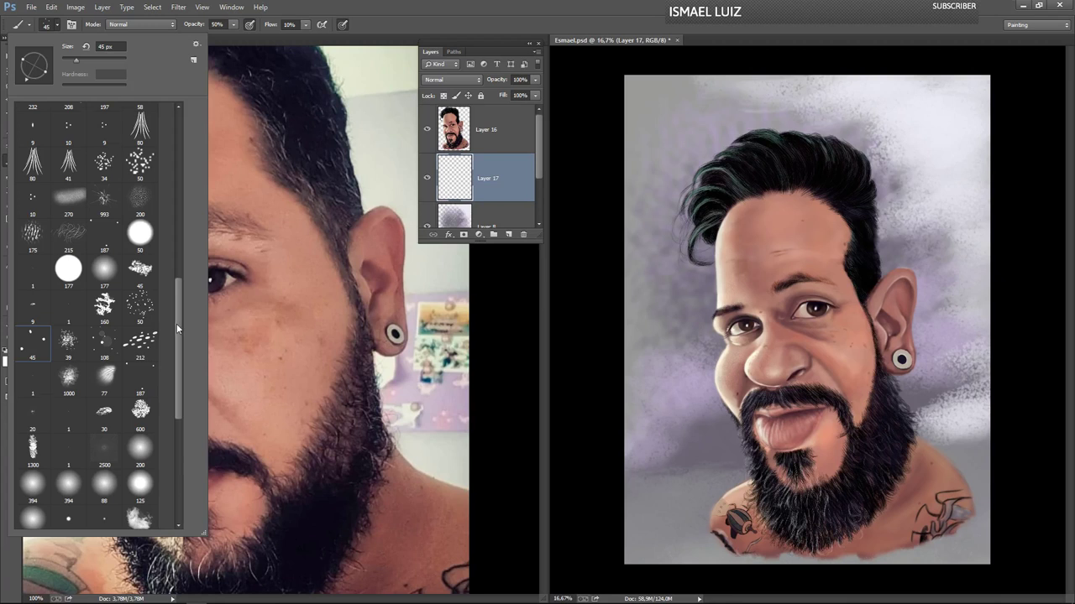
click(82, 508)
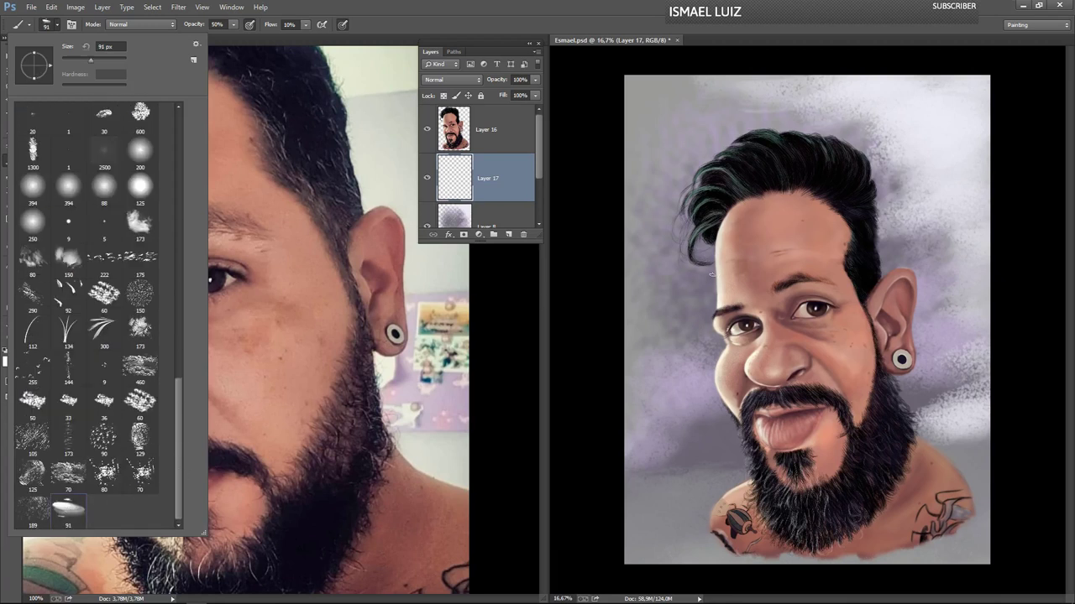
key(Return)
key(])
key(])
key(])
key(])
key(])
key(])
key(])
key(])
key(])
key(])
key(])
key(])
key(])
key(])
key(])
key(])
key(])
key(])
key(])
key(])
key(])
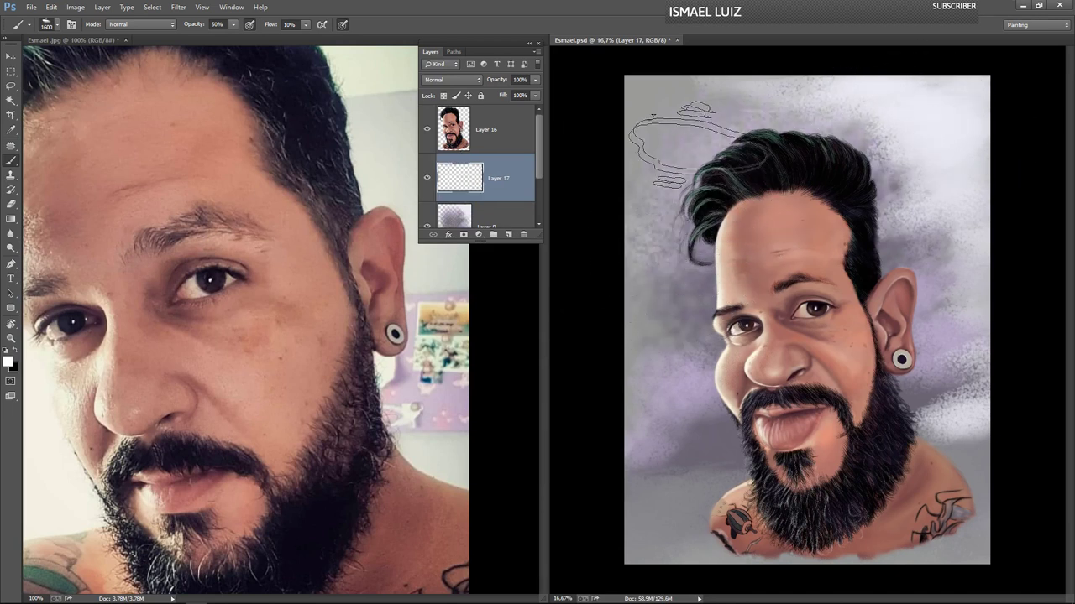
mouse_move(700, 147)
mouse_down()
mouse_move(743, 142)
mouse_move(667, 309)
mouse_up()
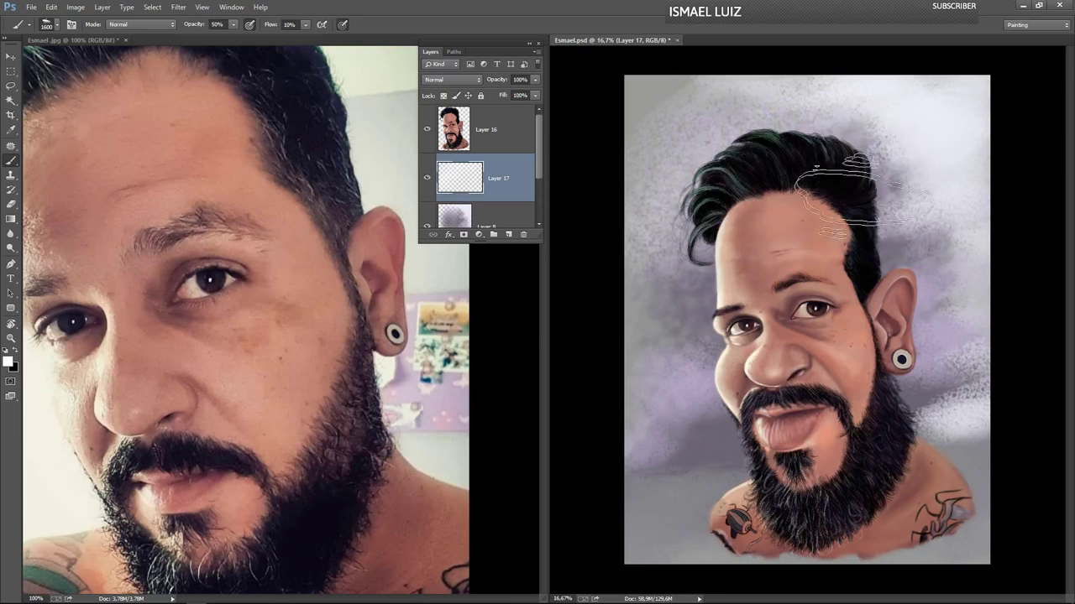
mouse_move(642, 293)
mouse_down()
mouse_move(620, 335)
mouse_move(632, 334)
mouse_move(619, 359)
mouse_move(627, 406)
mouse_move(615, 419)
mouse_move(650, 456)
mouse_move(627, 485)
mouse_move(595, 484)
mouse_move(640, 472)
mouse_move(572, 513)
mouse_up()
mouse_move(954, 324)
mouse_down()
mouse_move(982, 375)
mouse_move(1014, 290)
mouse_move(968, 296)
mouse_move(996, 252)
mouse_move(959, 239)
mouse_move(994, 136)
mouse_move(990, 117)
mouse_move(960, 107)
mouse_move(963, 97)
mouse_move(915, 220)
mouse_up()
mouse_move(687, 504)
mouse_down()
mouse_move(651, 510)
mouse_move(719, 467)
mouse_move(638, 507)
mouse_move(686, 466)
mouse_move(750, 442)
mouse_up()
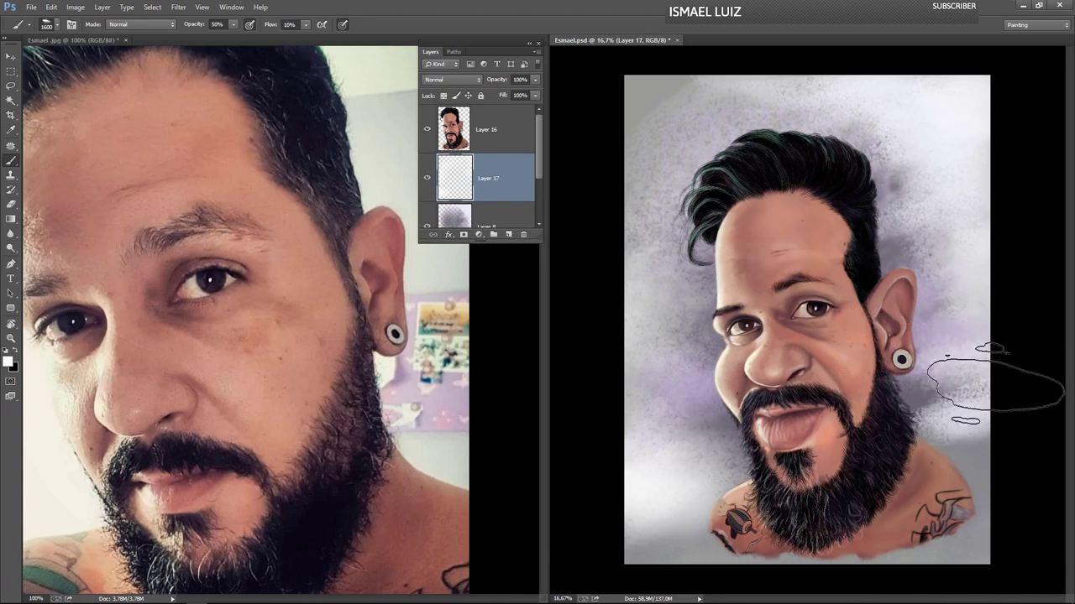
mouse_move(884, 196)
mouse_down()
mouse_move(819, 188)
mouse_move(735, 223)
mouse_up()
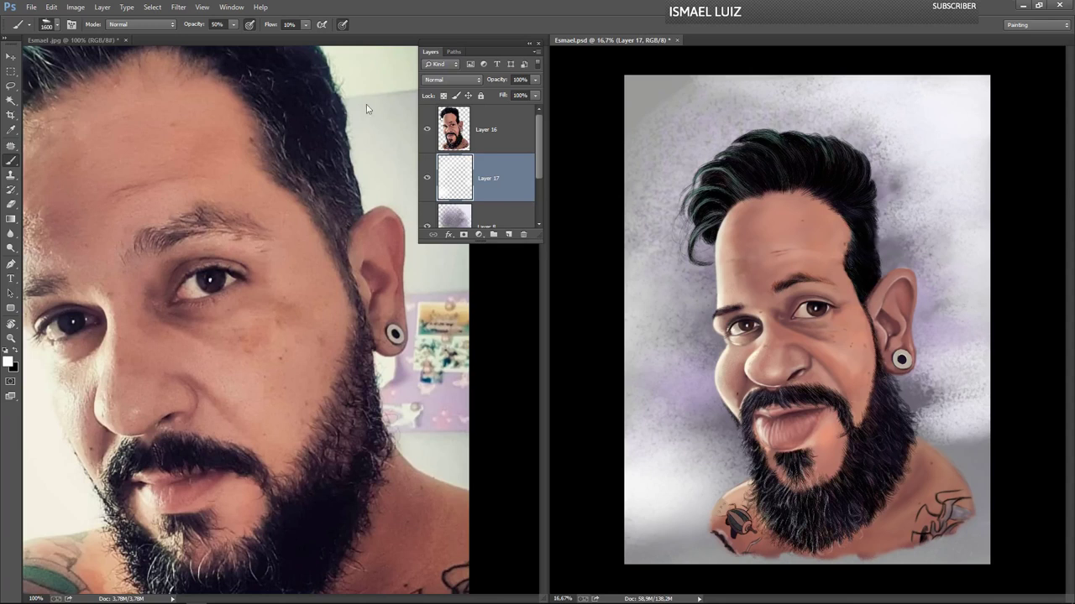
- Add another layer beneath the portrait, set the foreground colour to black and raise the brush flow to 100%
click(508, 234)
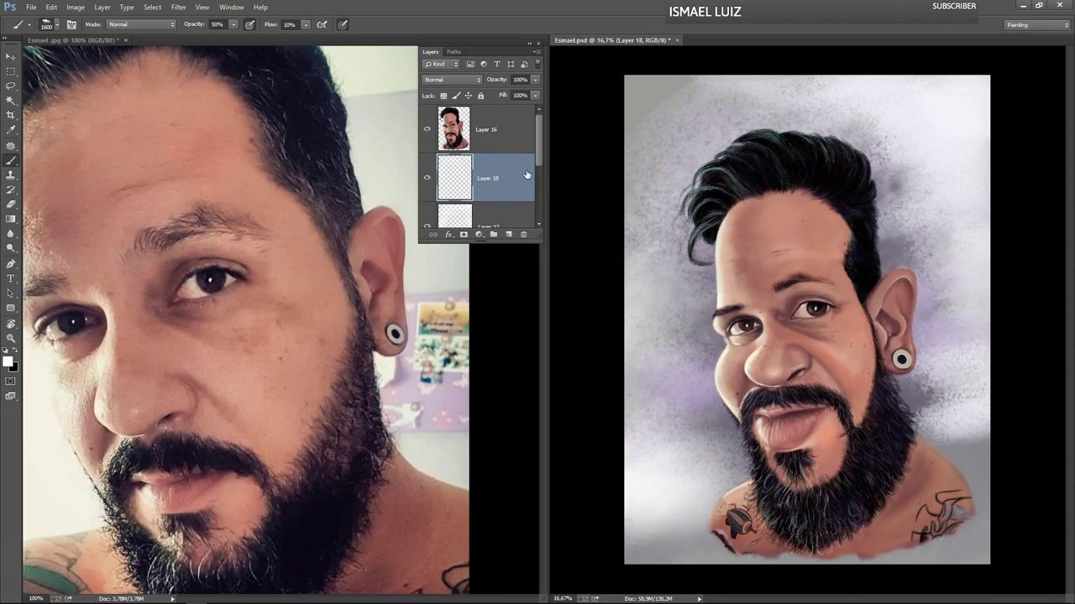
click(8, 358)
click(472, 120)
click(307, 25)
drag(307, 28, 351, 38)
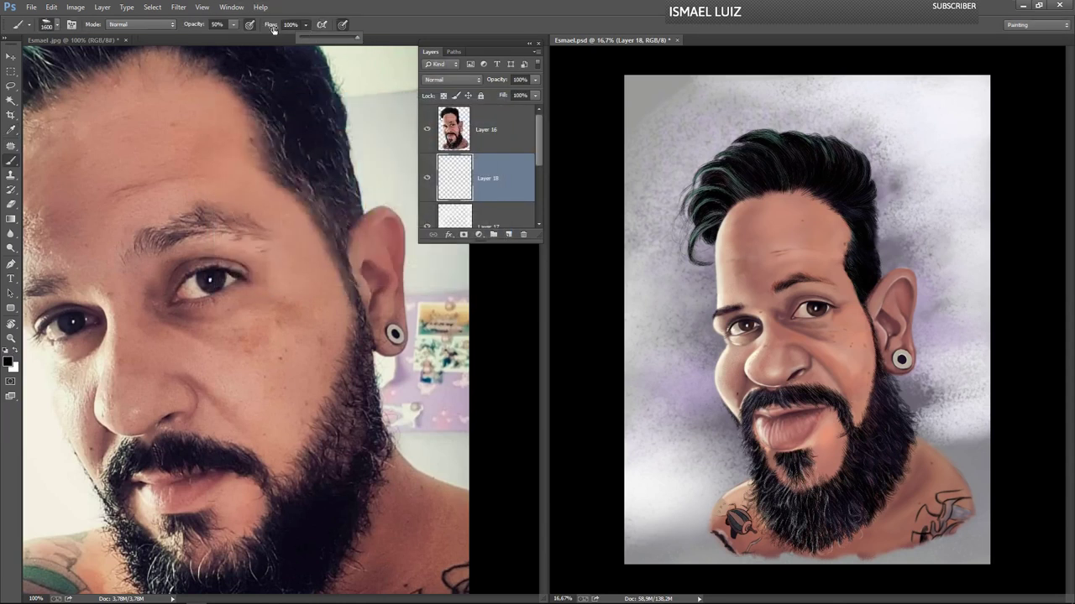
- Raise the brush opacity to 100% and shrink the brush to 25 px over the tattooed shoulder beside the beard
click(232, 25)
drag(237, 40, 280, 42)
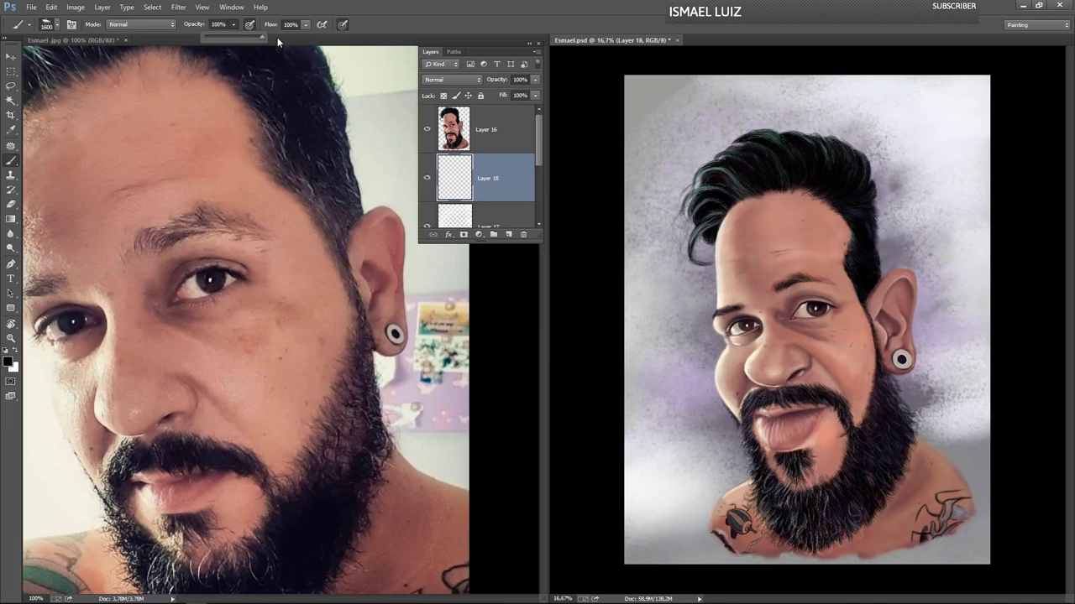
click(871, 486)
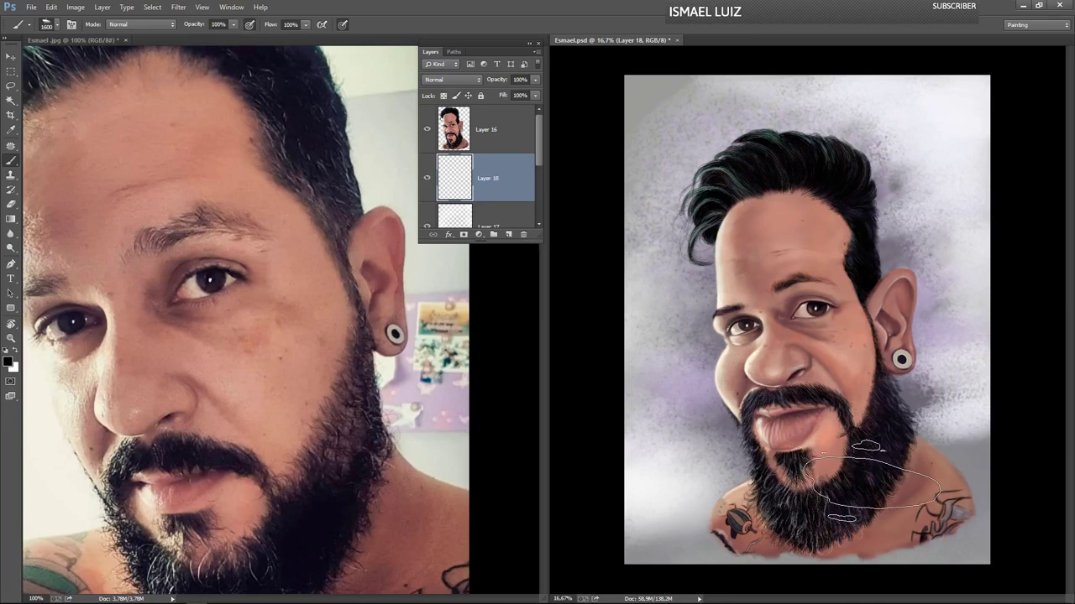
key(ctrl+plus)
key(ctrl+plus)
key(ctrl+plus)
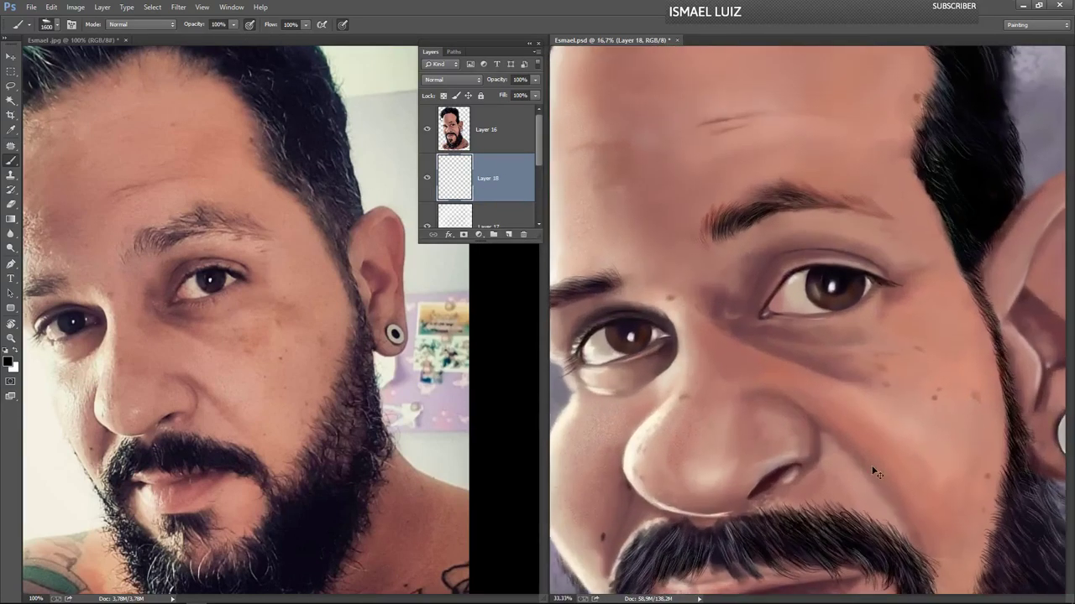
mouse_move(827, 467)
mouse_down()
mouse_move(815, 336)
mouse_move(811, 383)
mouse_move(827, 358)
mouse_up()
key(bracketleft)
key(bracketleft)
key(bracketleft)
key(bracketleft)
key(bracketleft)
key(bracketleft)
key(bracketleft)
key(bracketleft)
key(bracketleft)
key(bracketleft)
key(bracketleft)
key(bracketleft)
key(bracketleft)
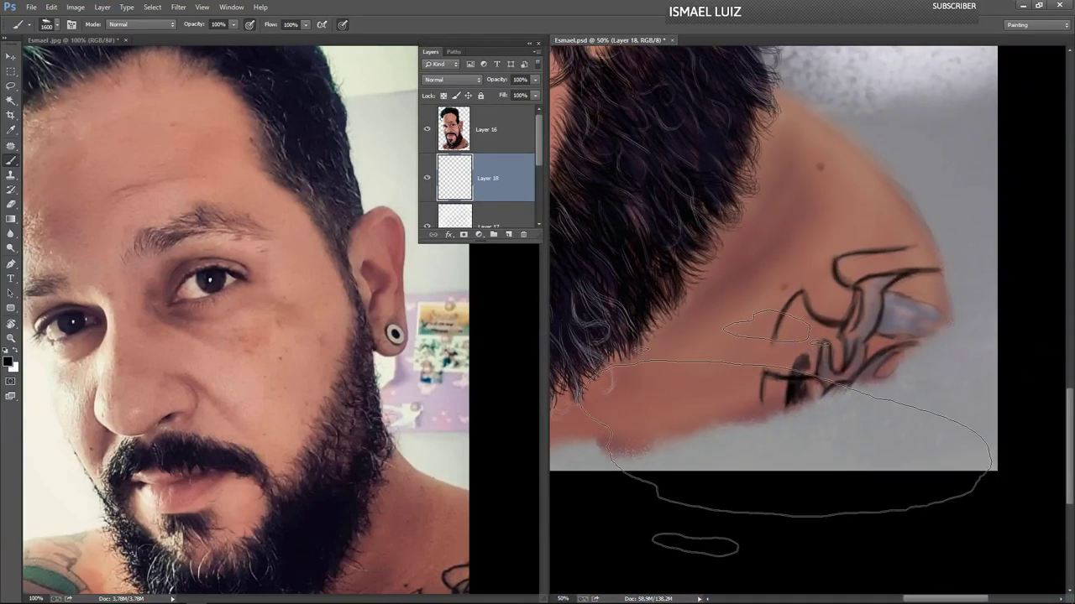
key(bracketleft)
key(bracketleft)
key(bracketleft)
key(bracketleft)
key(bracketleft)
key(bracketleft)
key(bracketleft)
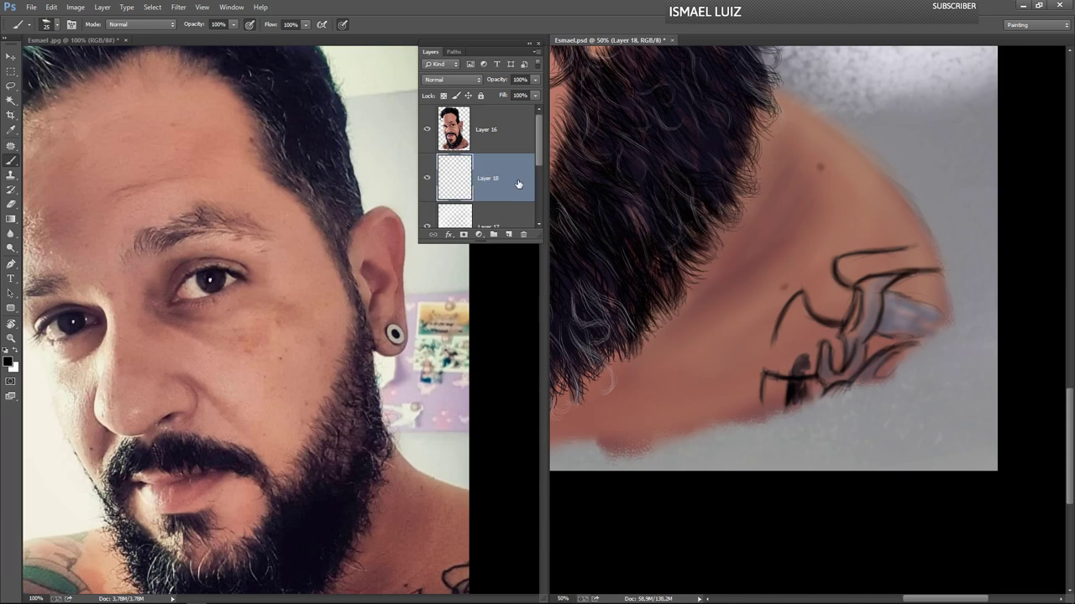
- Move the empty layer above the portrait layer and handwrite the artist's signature with an underlined 2019 in black over the shoulder
drag(518, 184, 514, 124)
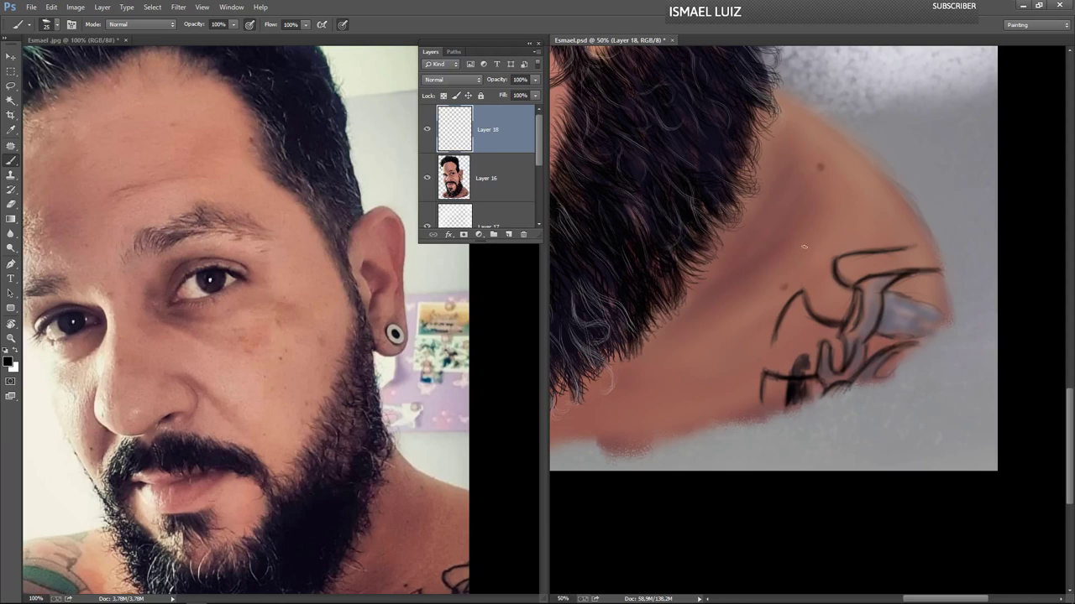
mouse_move(787, 291)
mouse_down()
mouse_move(786, 190)
mouse_move(785, 260)
mouse_move(813, 235)
mouse_move(813, 244)
mouse_move(816, 216)
mouse_move(822, 233)
mouse_move(829, 210)
mouse_move(840, 221)
mouse_move(845, 203)
mouse_move(858, 212)
mouse_move(890, 176)
mouse_up()
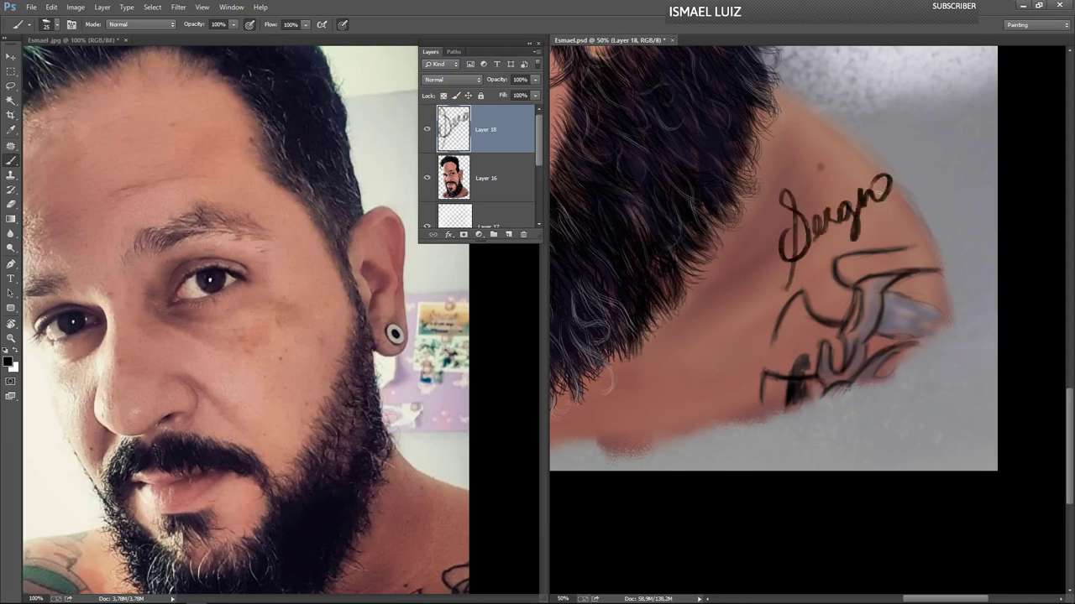
drag(826, 185, 814, 205)
mouse_move(905, 175)
mouse_down()
mouse_move(910, 195)
mouse_move(928, 201)
mouse_move(927, 169)
mouse_up()
mouse_move(936, 163)
mouse_down()
mouse_move(941, 144)
mouse_move(949, 184)
mouse_move(962, 130)
mouse_move(972, 187)
mouse_up()
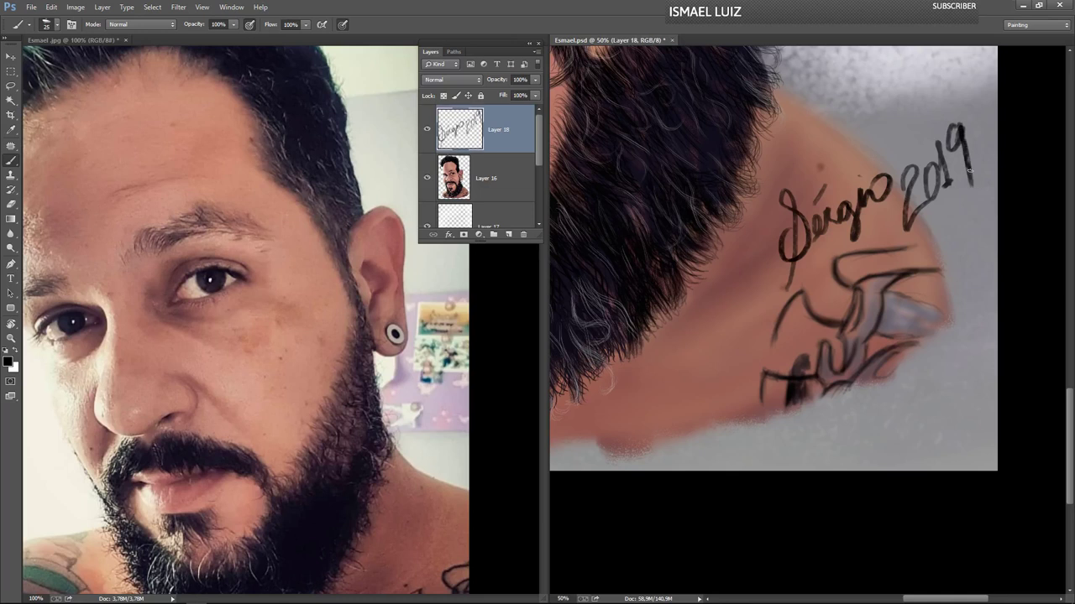
drag(920, 236, 991, 179)
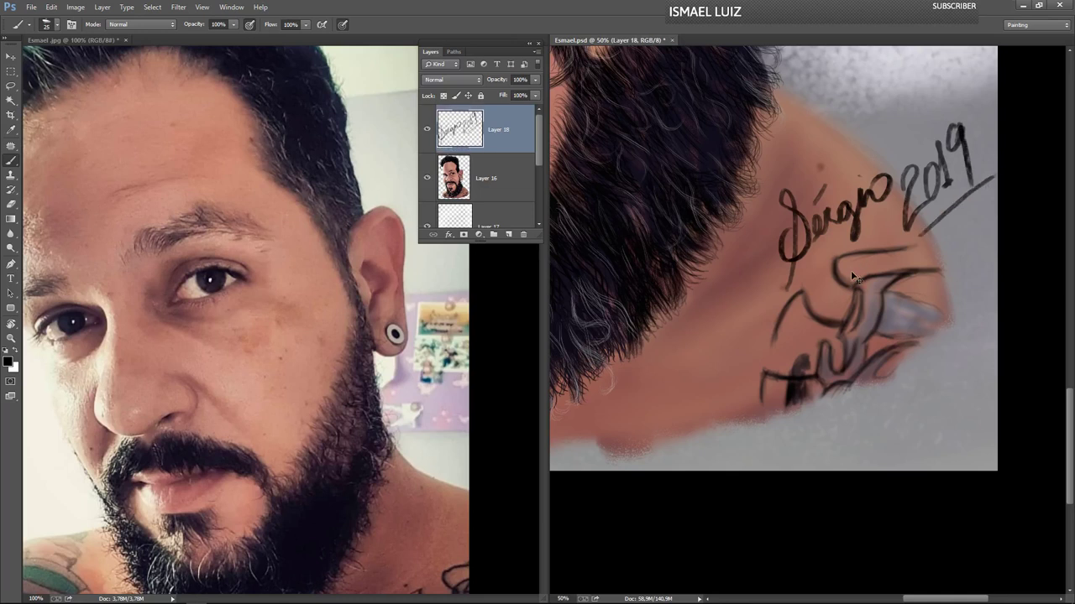
- Scale the signature down to about 61.5% with Free Transform
key(ctrl+t)
drag(780, 294, 820, 259)
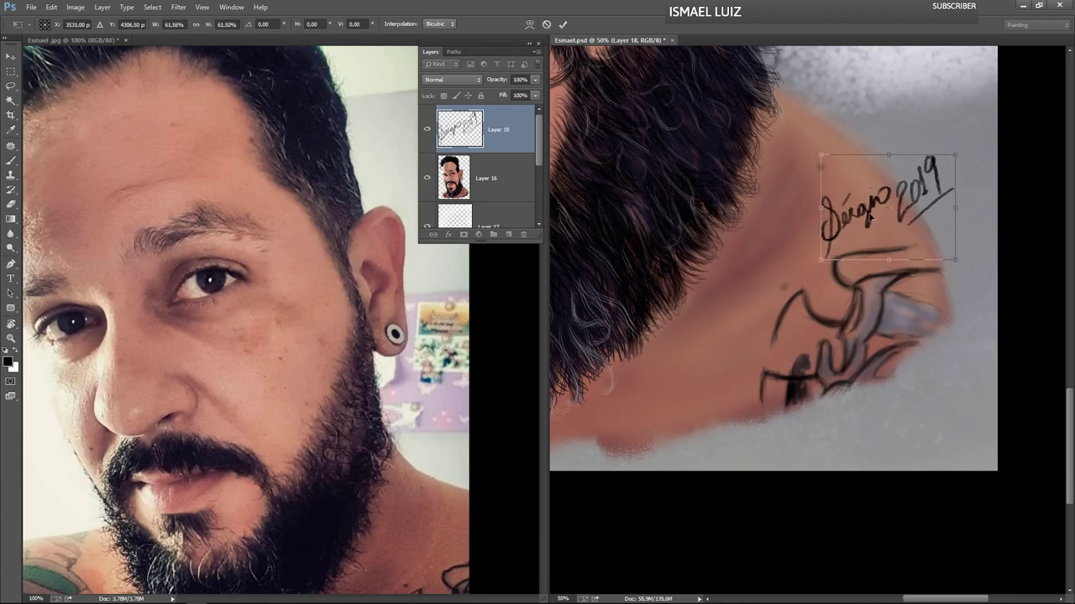
key(Return)
key(b)
- Move the signature to the painting's lower-left background, beside the beetle-tattooed shoulder, and save the document
key(v)
drag(873, 214, 881, 146)
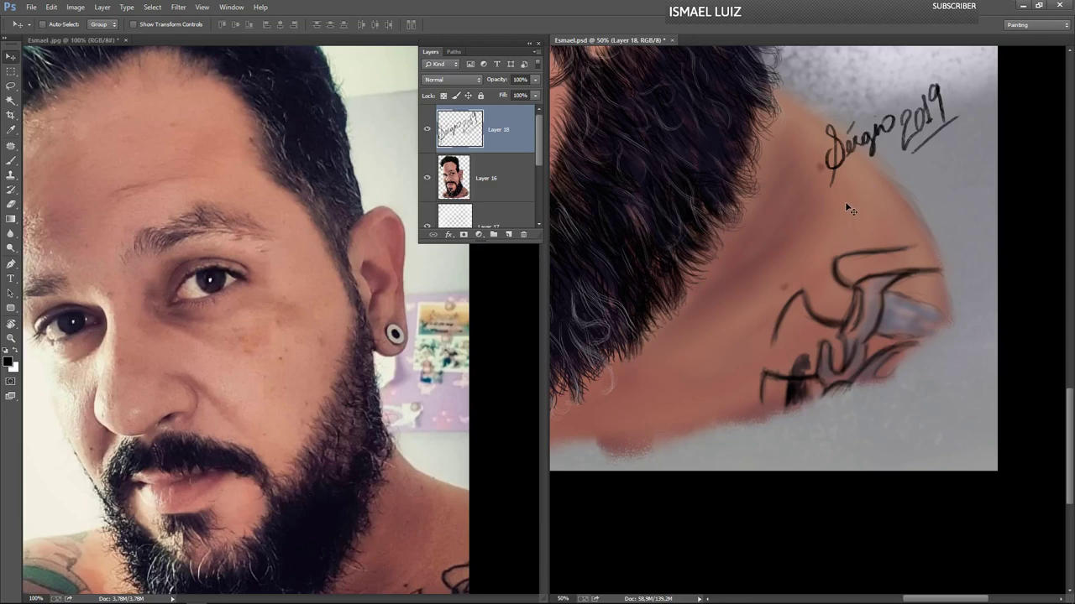
key(ctrl+0)
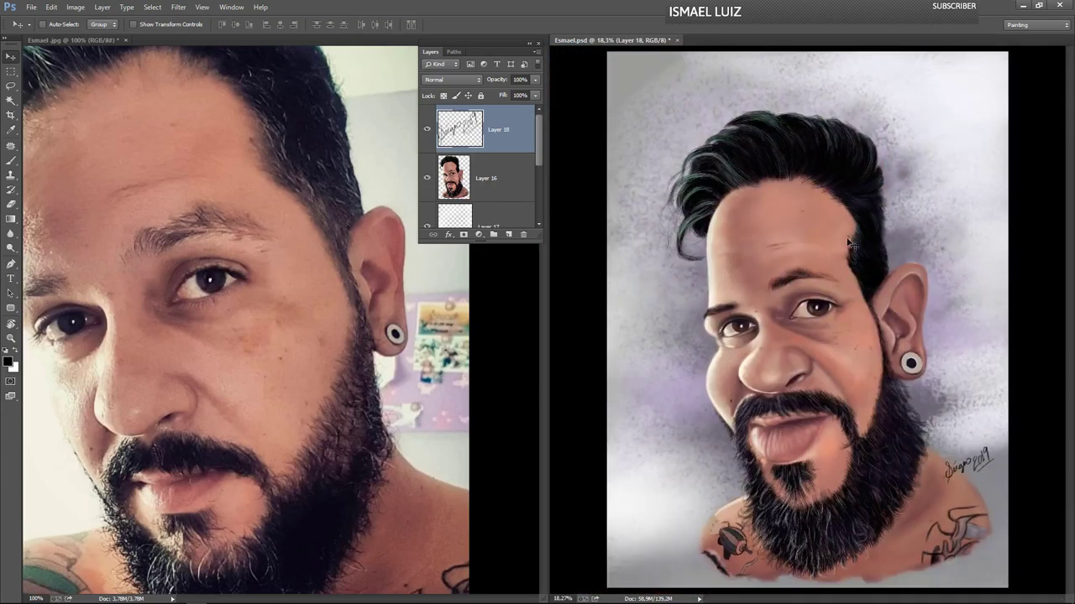
mouse_move(960, 473)
mouse_down()
mouse_move(663, 525)
mouse_move(646, 555)
mouse_up()
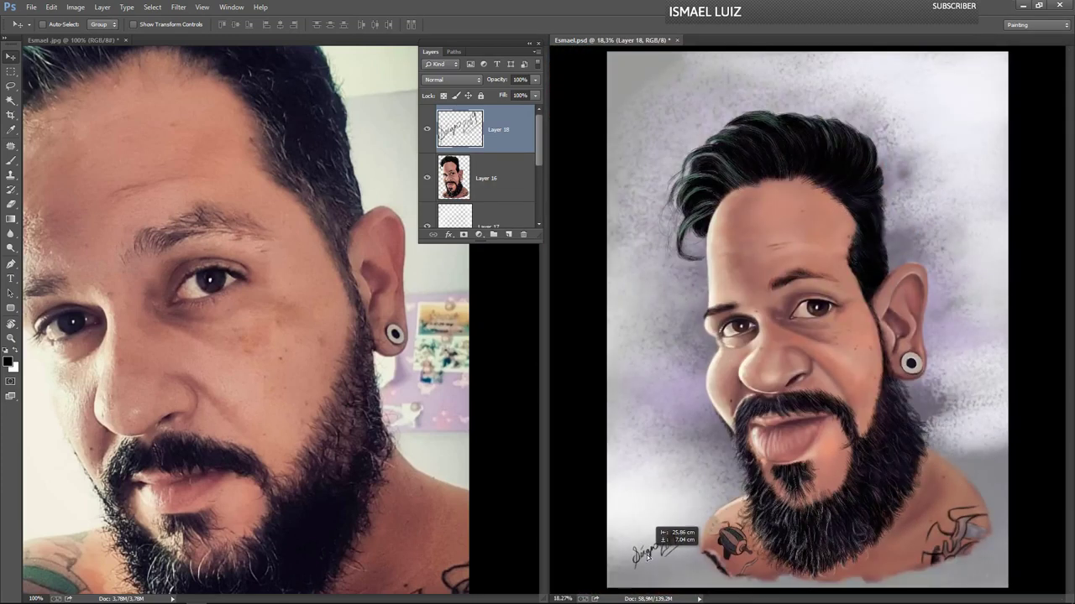
key(ctrl+s)
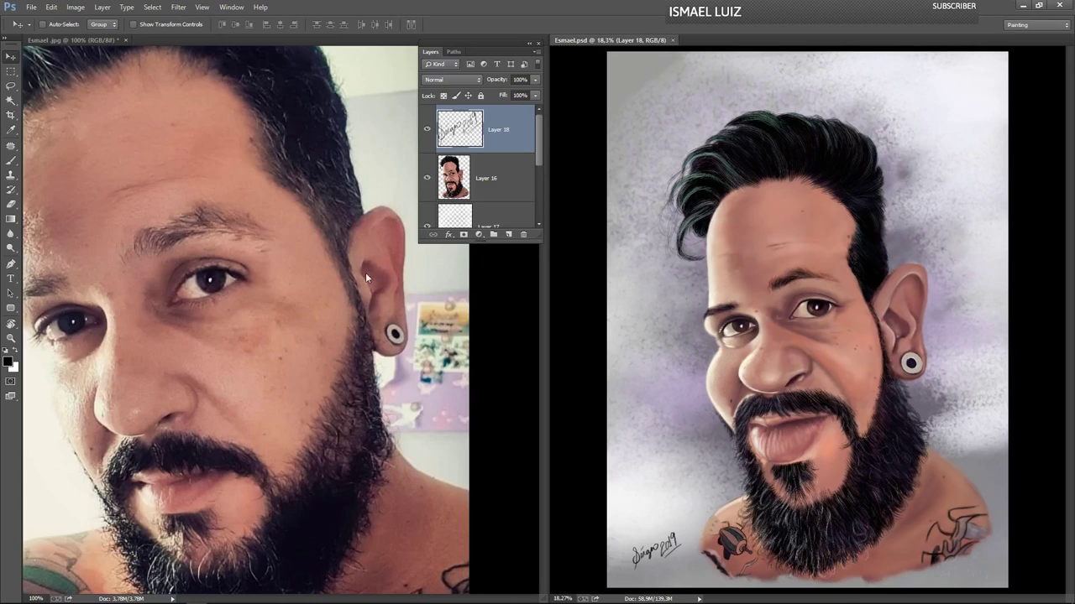
- Fit the whole reference photo in its view and dock the floating Layers panel at the edge of the workspace
click(496, 358)
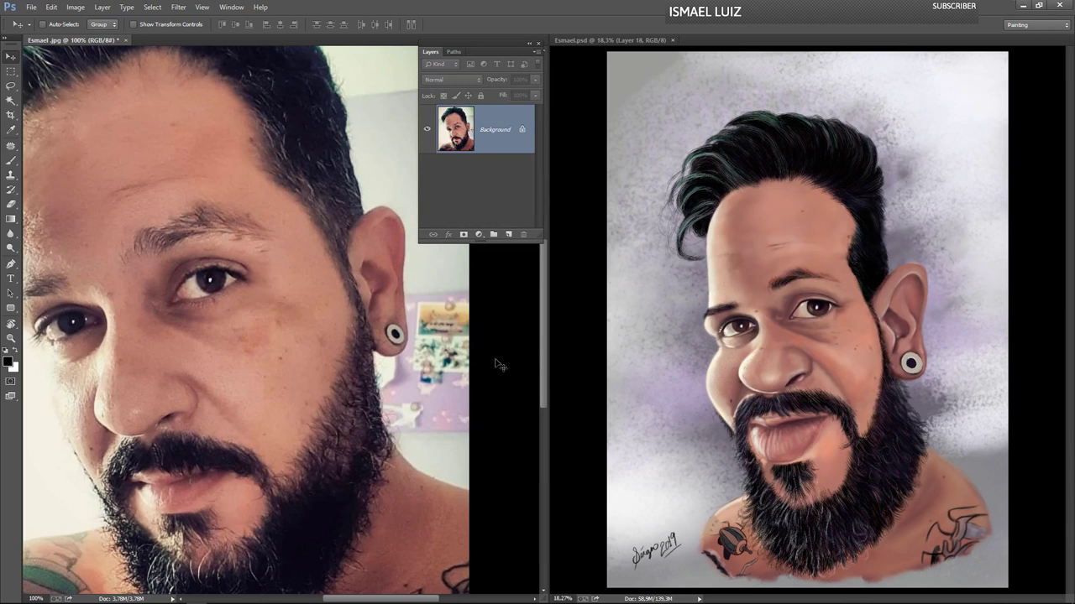
key(ctrl+0)
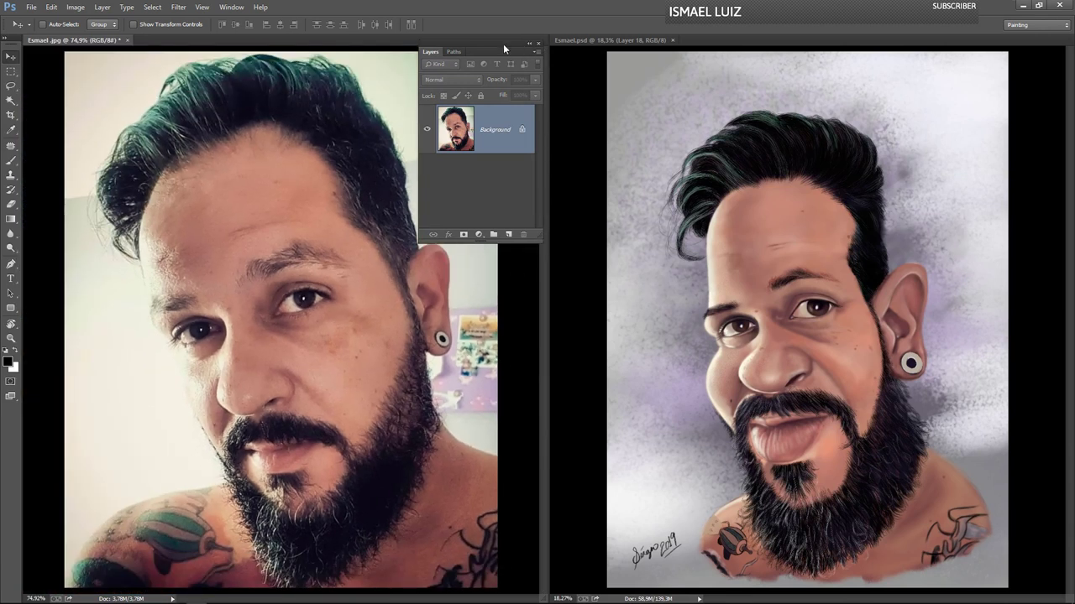
drag(488, 54, 1066, 68)
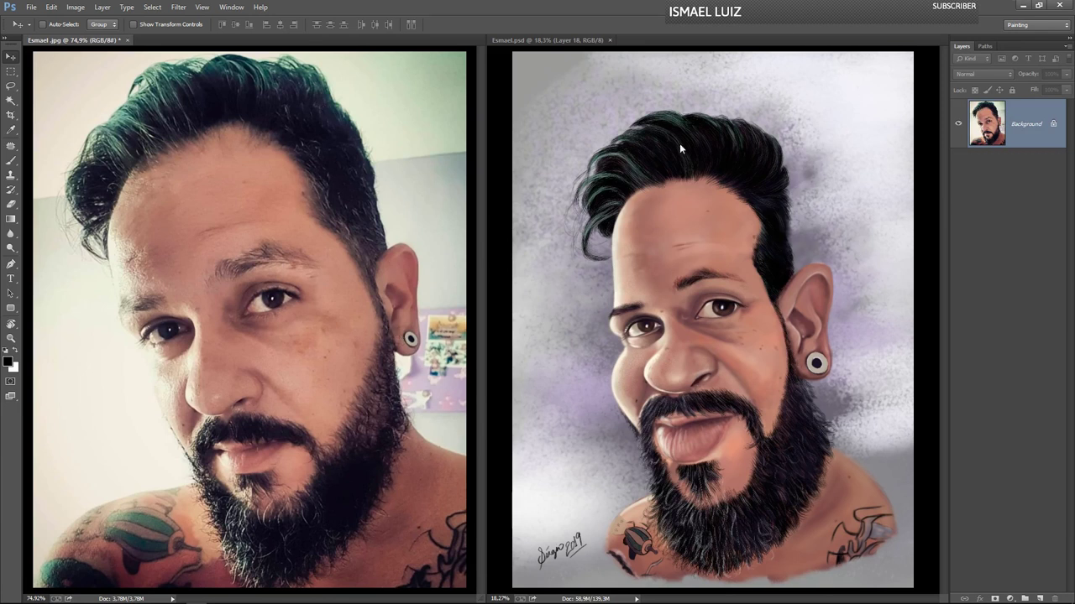
- Close the reference photo Esmael .jpg without saving its changes
click(494, 153)
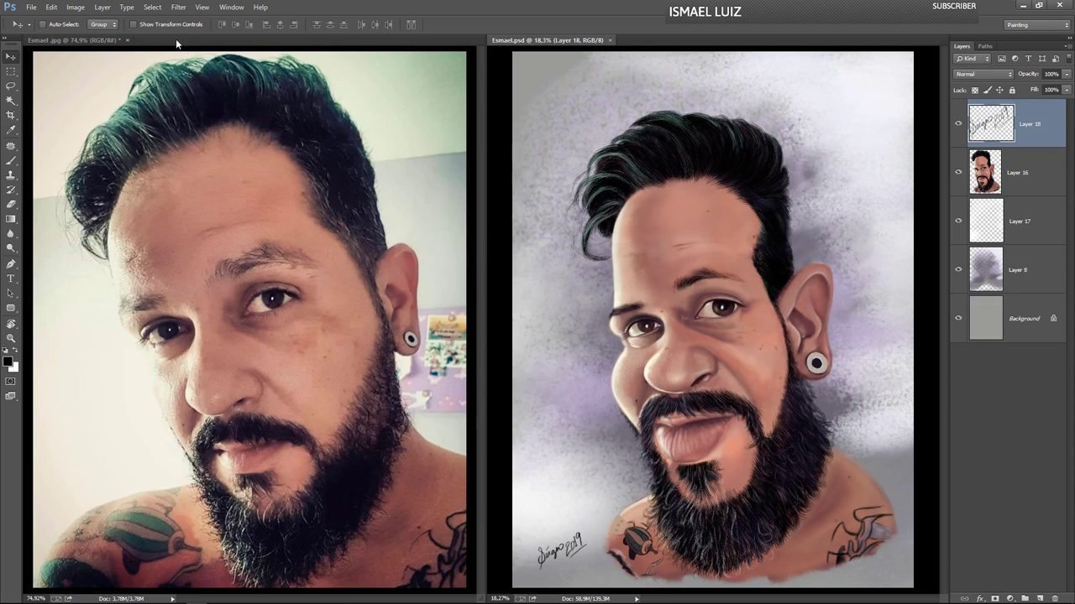
click(124, 40)
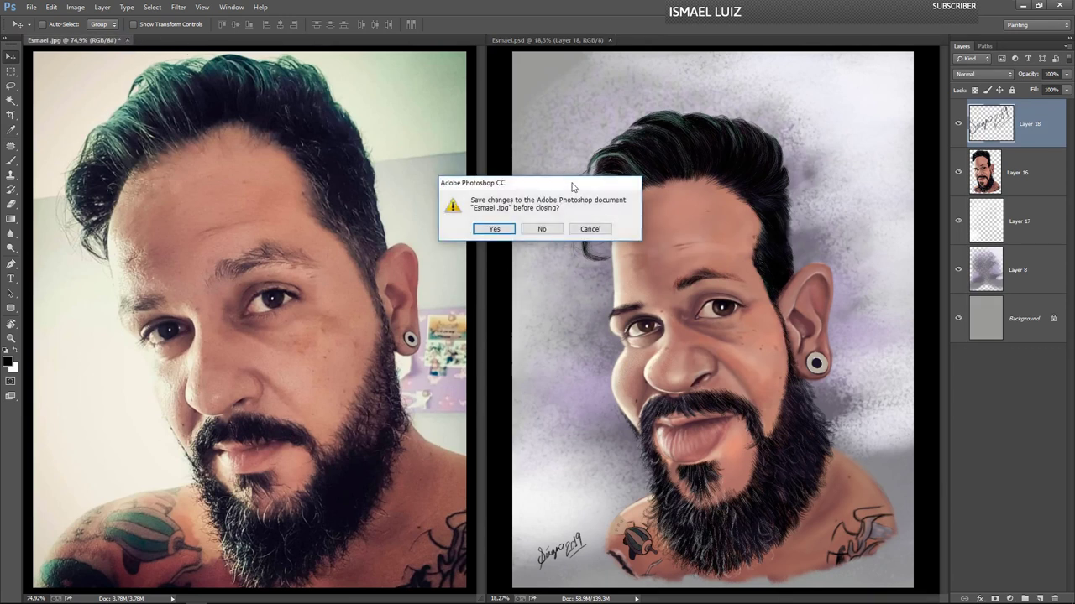
click(543, 230)
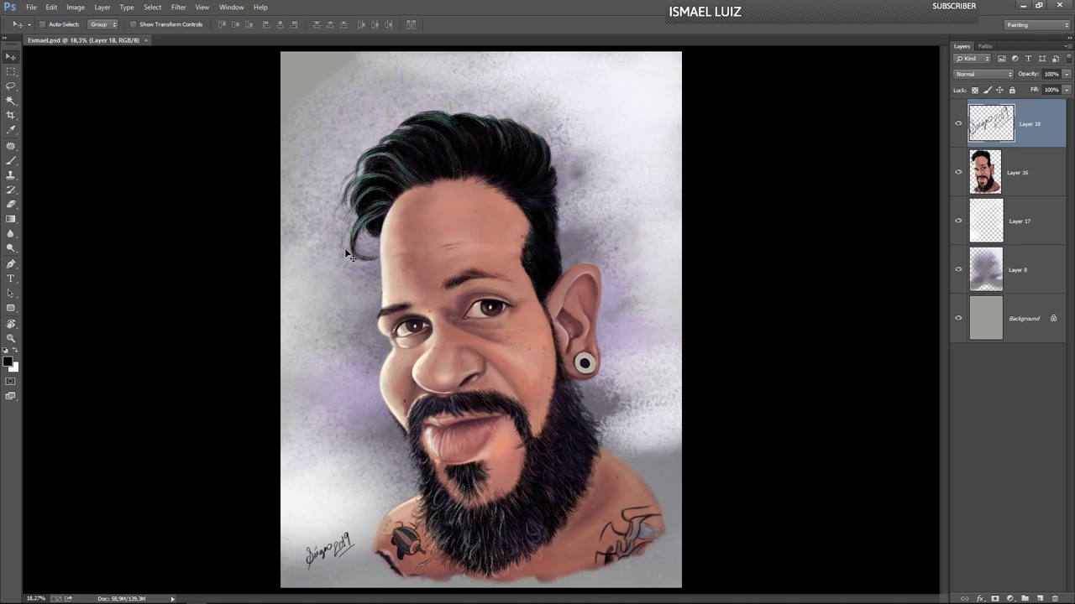
- Examine the finished caricature up close, checking the hair, forehead, facial features, ear, beard and textured background
scroll(546, 271, up, 3)
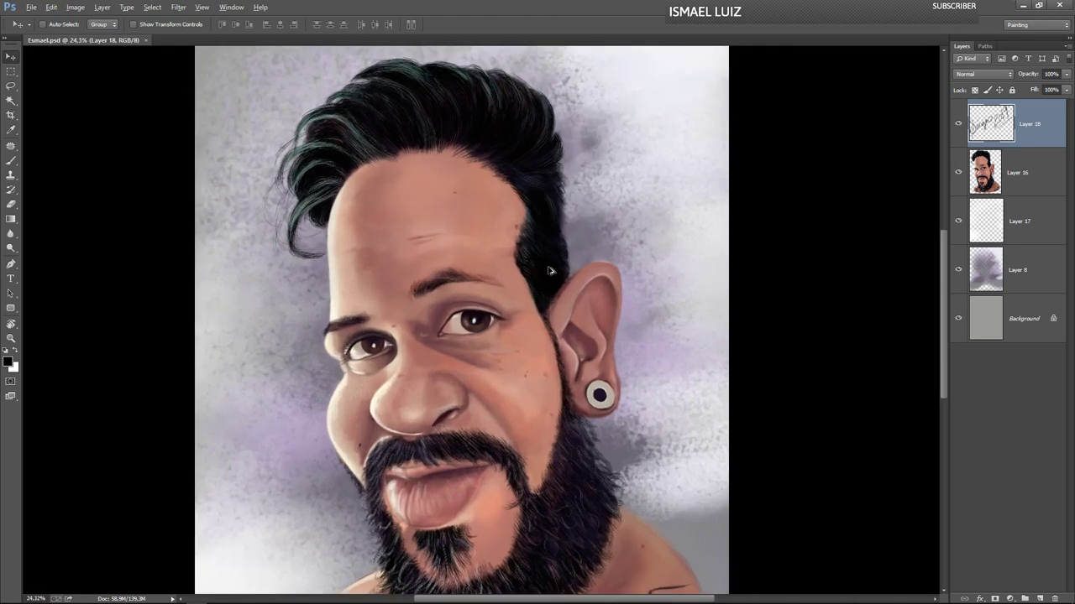
drag(549, 270, 549, 271)
drag(391, 168, 489, 307)
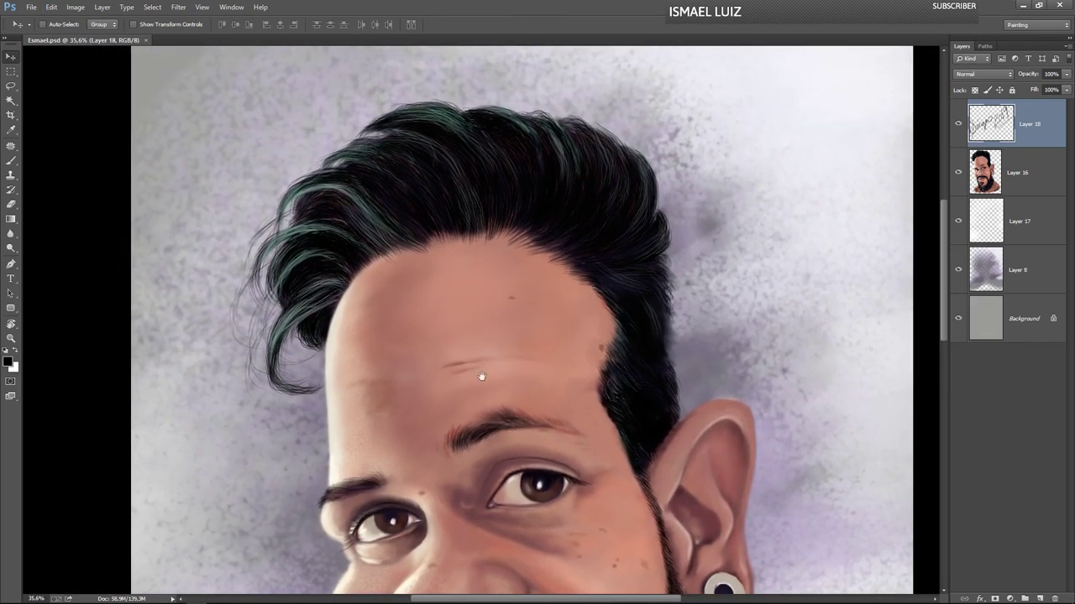
drag(492, 391, 496, 228)
drag(523, 413, 543, 287)
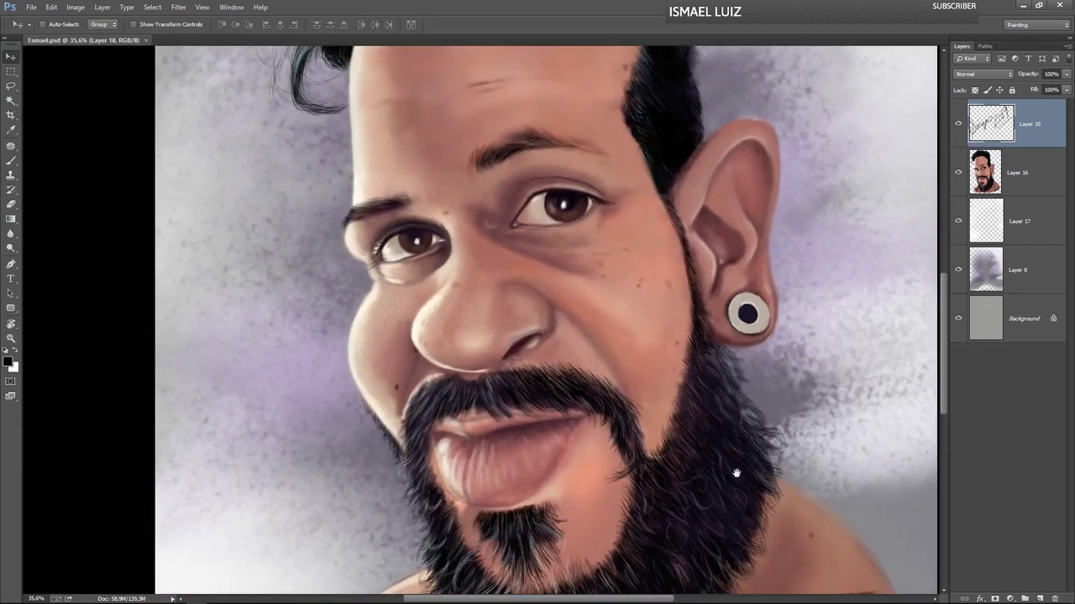
mouse_move(86, 403)
mouse_down()
mouse_move(58, 225)
mouse_move(53, 383)
mouse_move(65, 434)
mouse_up()
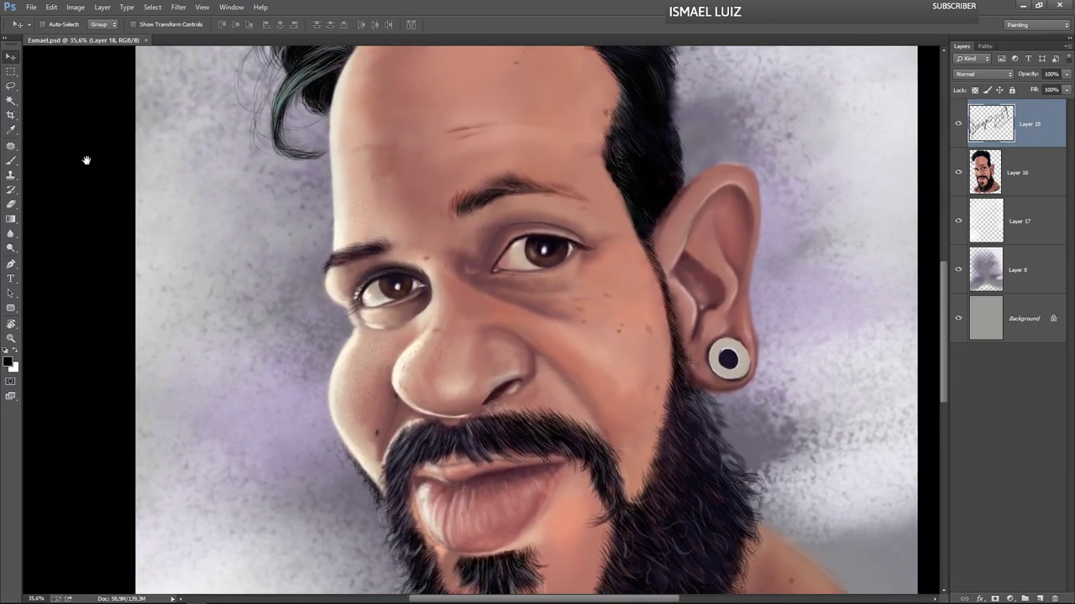
drag(87, 159, 75, 353)
drag(94, 139, 89, 217)
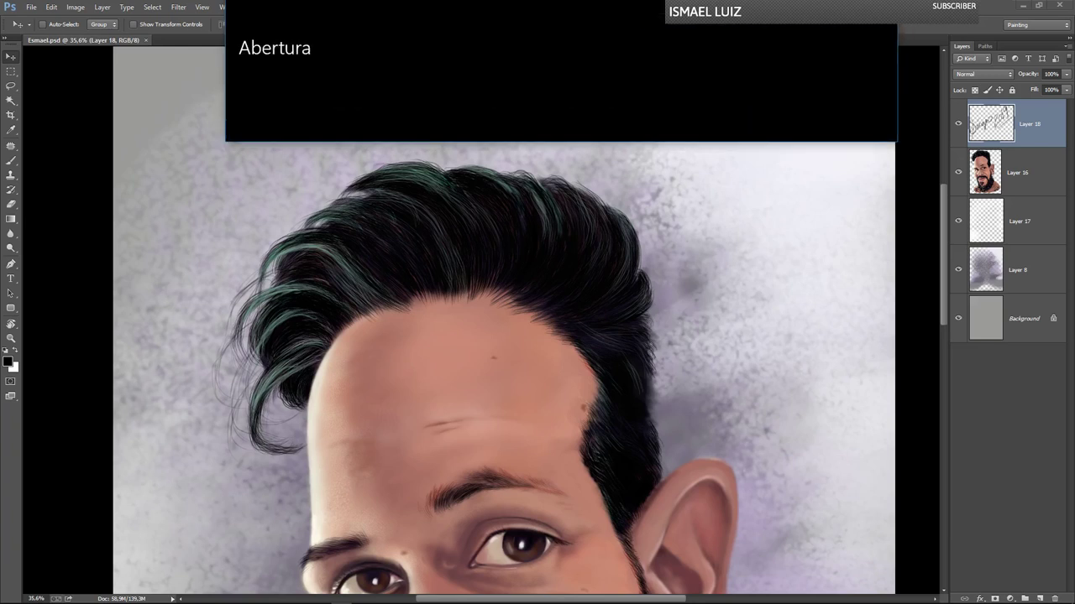
- Reposition the Abertura window that opened over the painting and maximize it
drag(660, 5, 663, 73)
double_click(663, 73)
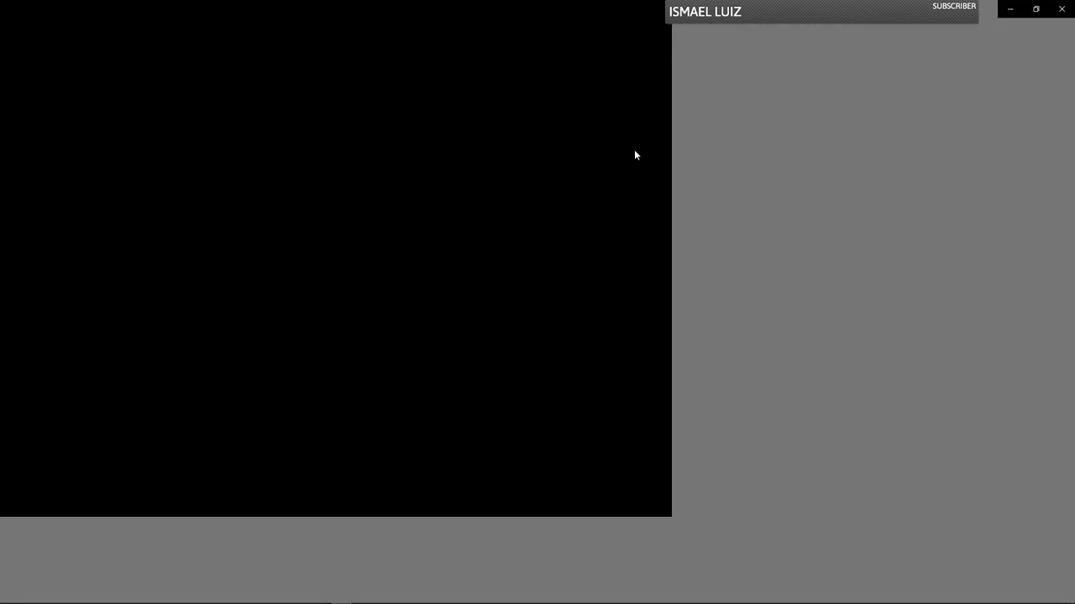